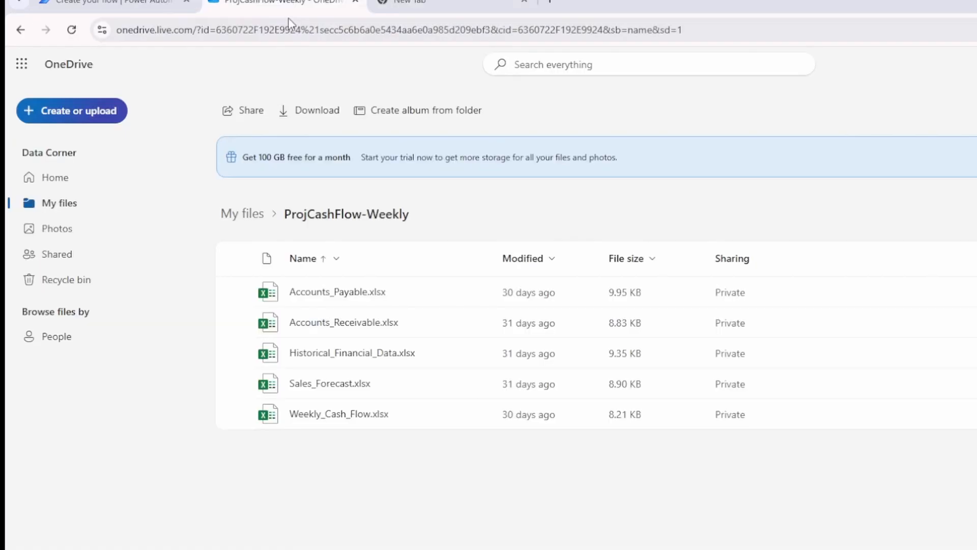
# Open Accounts_Payable.xlsx from the ProjCashFlow-Weekly folder to view its vendor payments table.
pyautogui.click(354, 292)
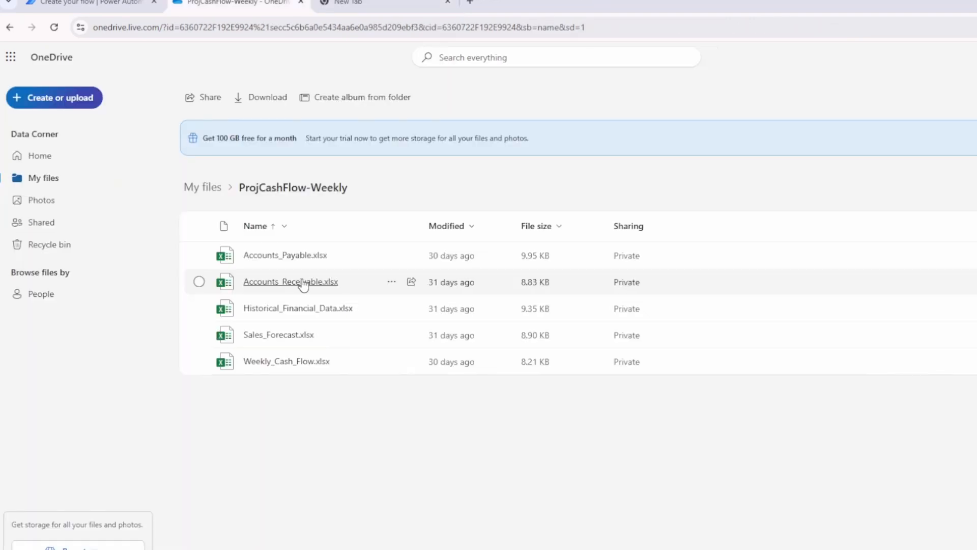
# Review Accounts_Receivable.xlsx and Sales_Forecast.xlsx, closing each workbook afterward.
pyautogui.click(302, 283)
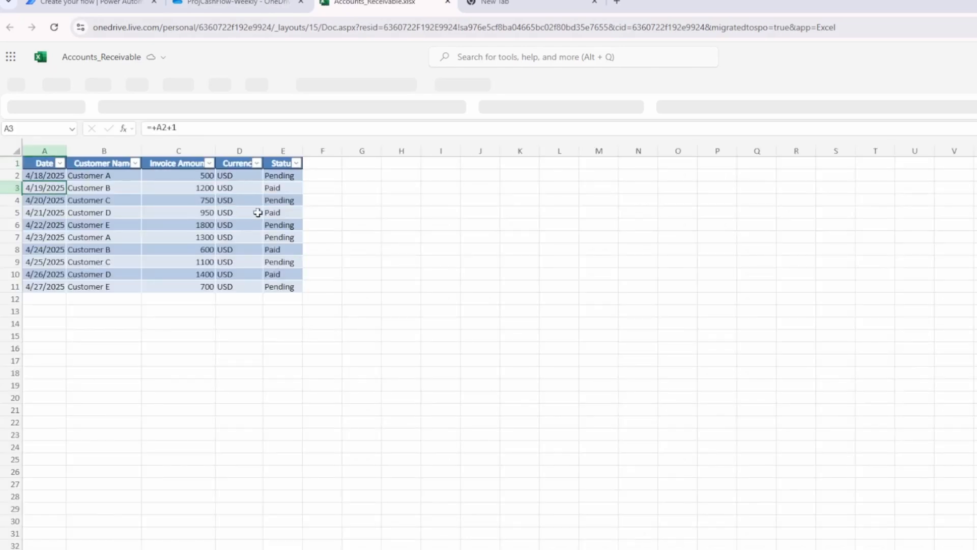
pyautogui.hotkey('ctrl', 'w')
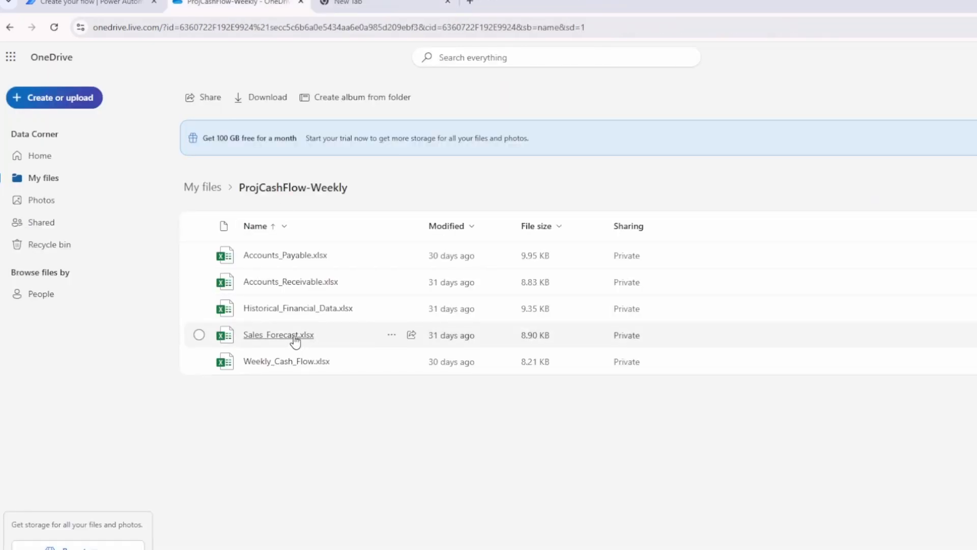
pyautogui.click(294, 335)
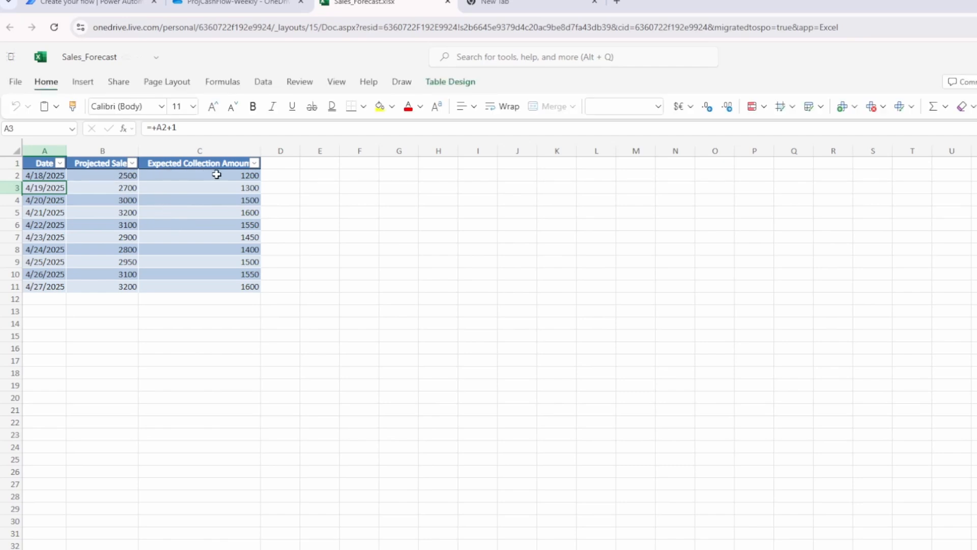
pyautogui.hotkey('ctrl', 'w')
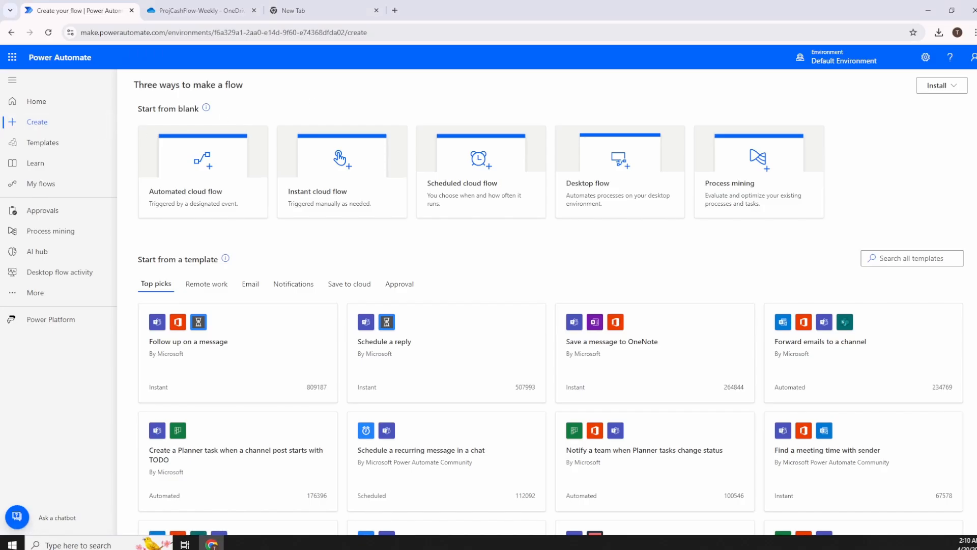
# Create a scheduled cloud flow named 'Weekly Cash Flow Forecast' that repeats every 7 days.
pyautogui.click(44, 122)
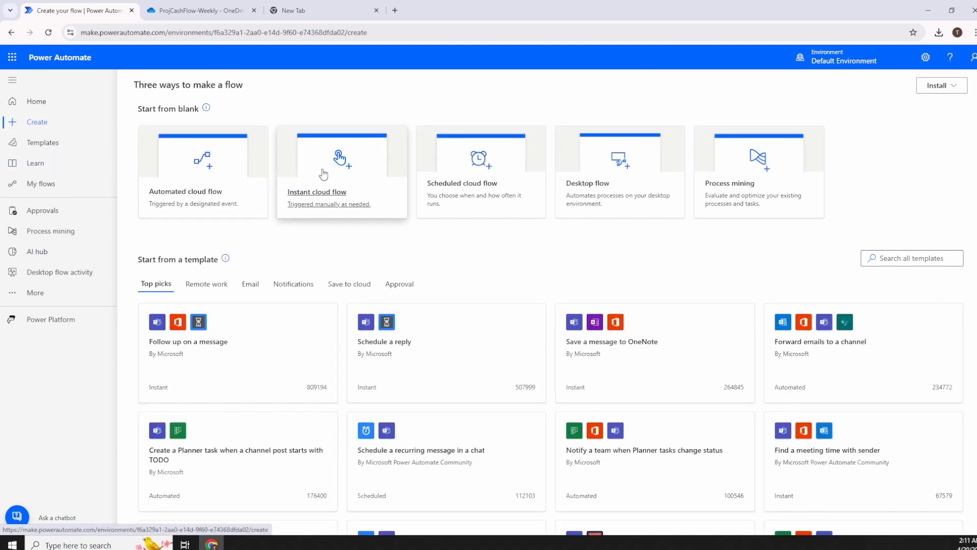
pyautogui.click(461, 166)
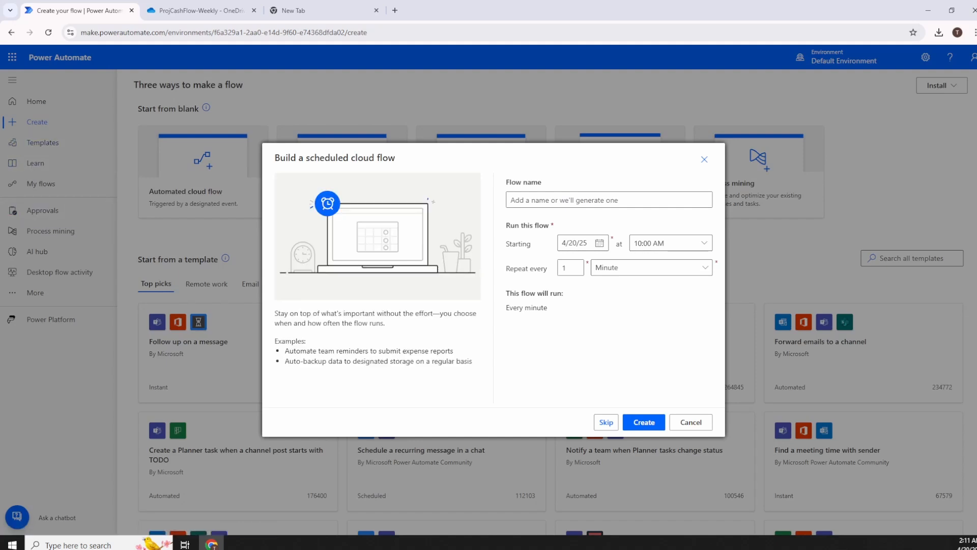
pyautogui.click(586, 196)
pyautogui.write('Weekly')
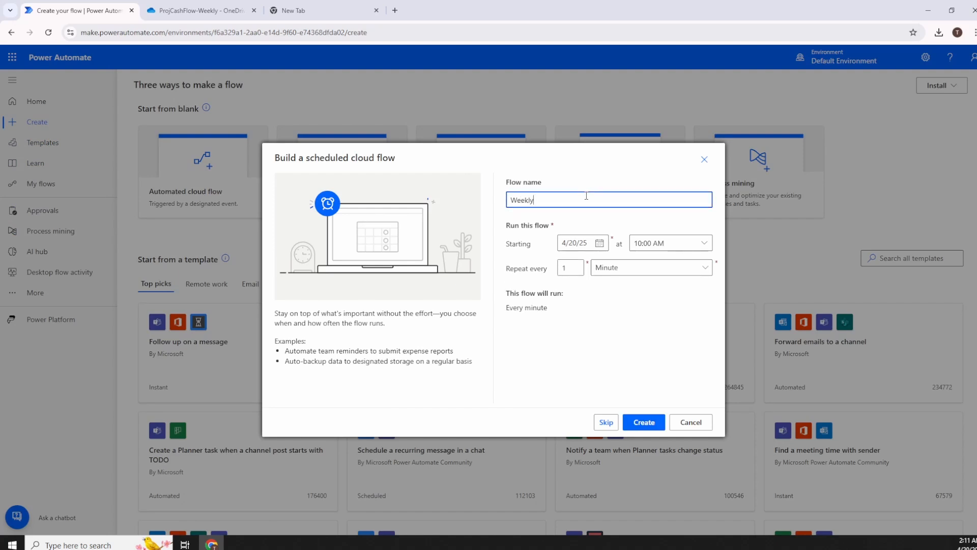
pyautogui.write(' Cash Flow Forecast')
pyautogui.doubleClick(577, 269)
pyautogui.write('7')
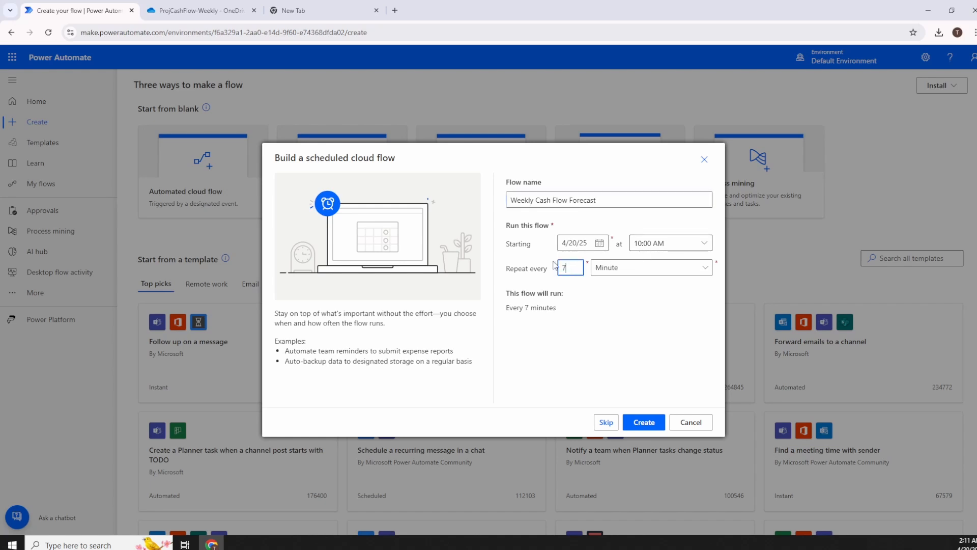
pyautogui.click(646, 267)
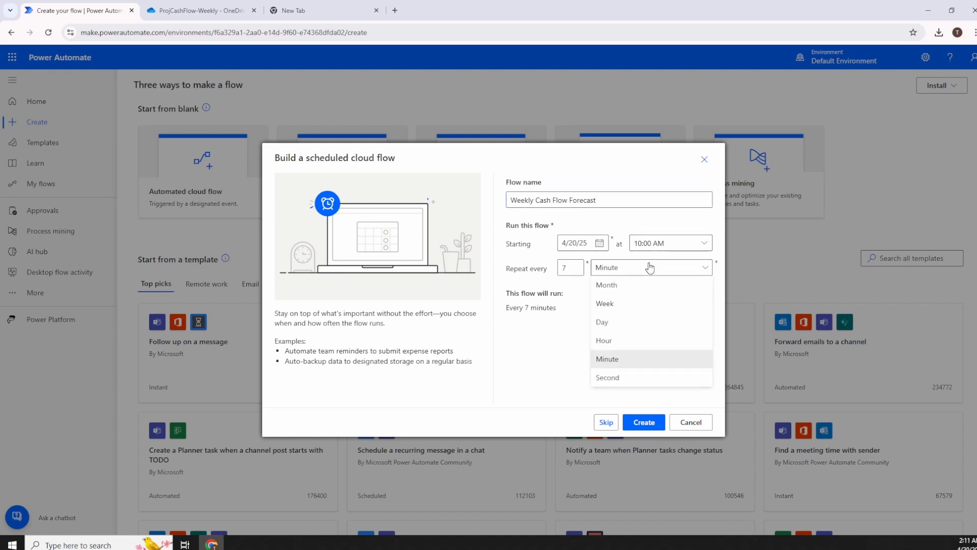
pyautogui.click(615, 320)
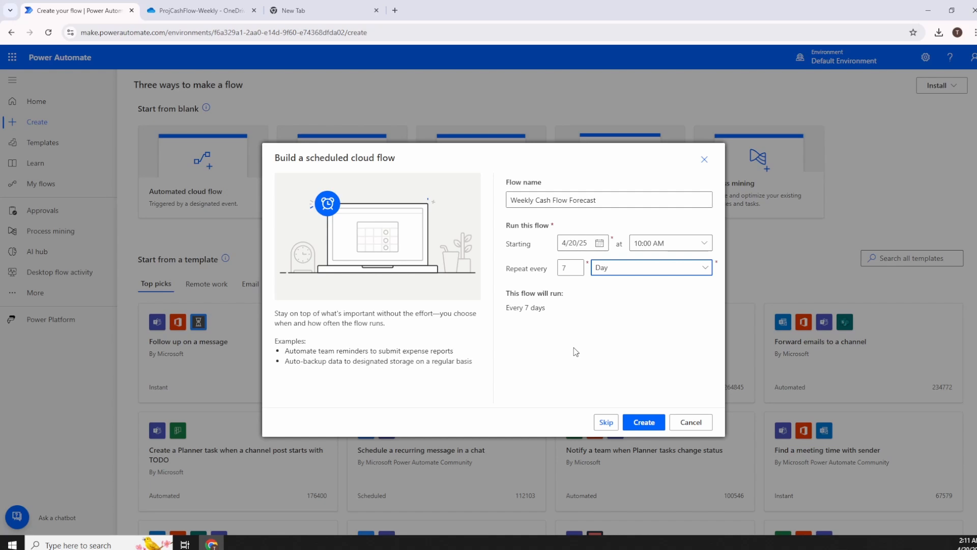
pyautogui.click(643, 423)
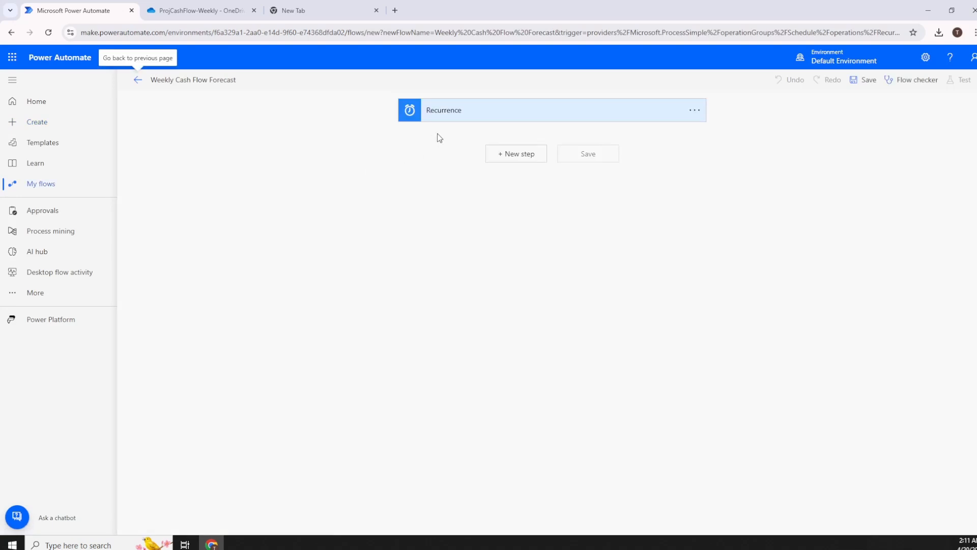
# Add a new step after Recurrence and bring up the Excel Online (OneDrive) connector's actions.
pyautogui.click(470, 119)
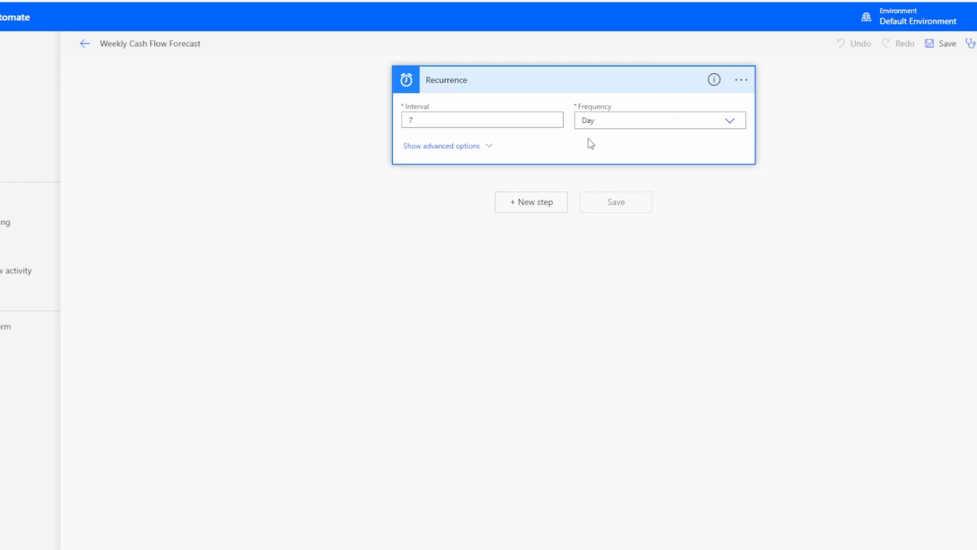
pyautogui.click(548, 207)
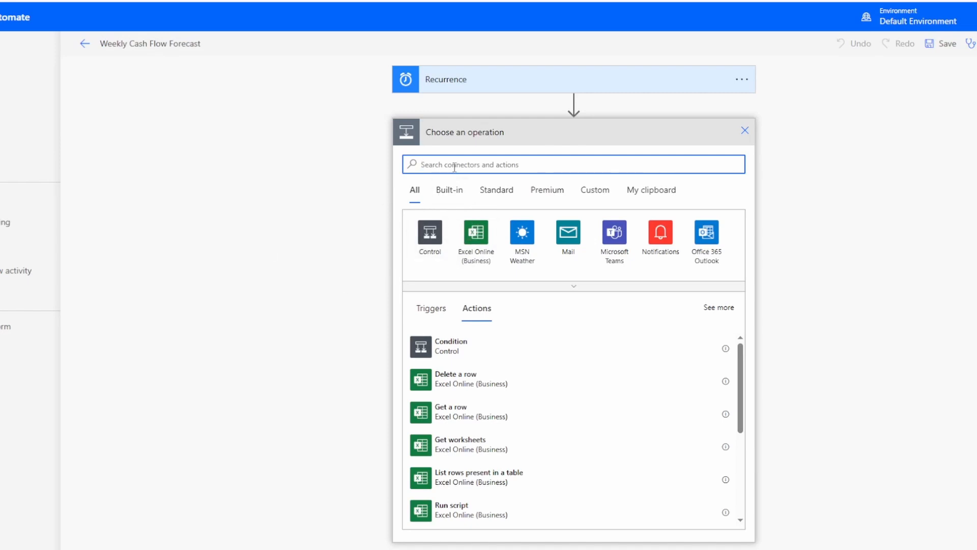
pyautogui.write('list rows present in a table')
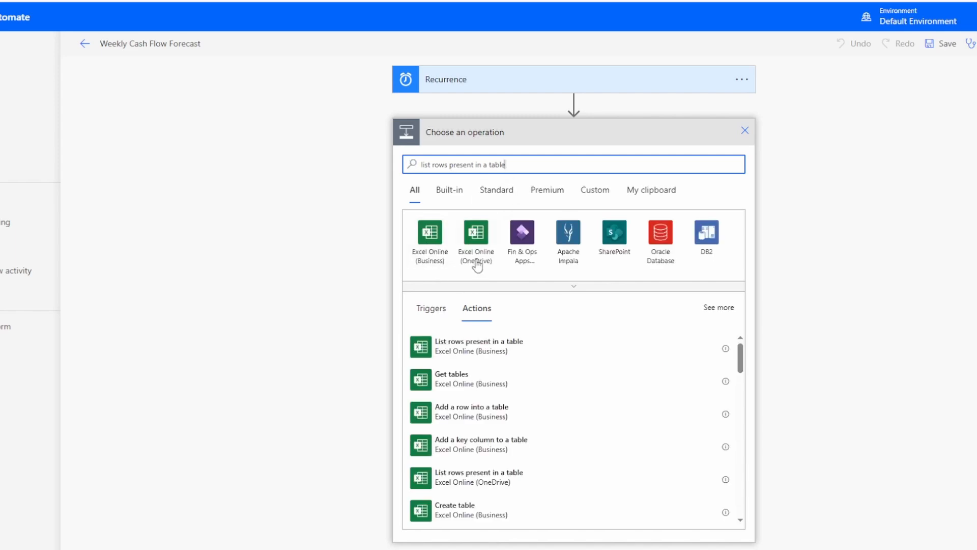
pyautogui.click(478, 244)
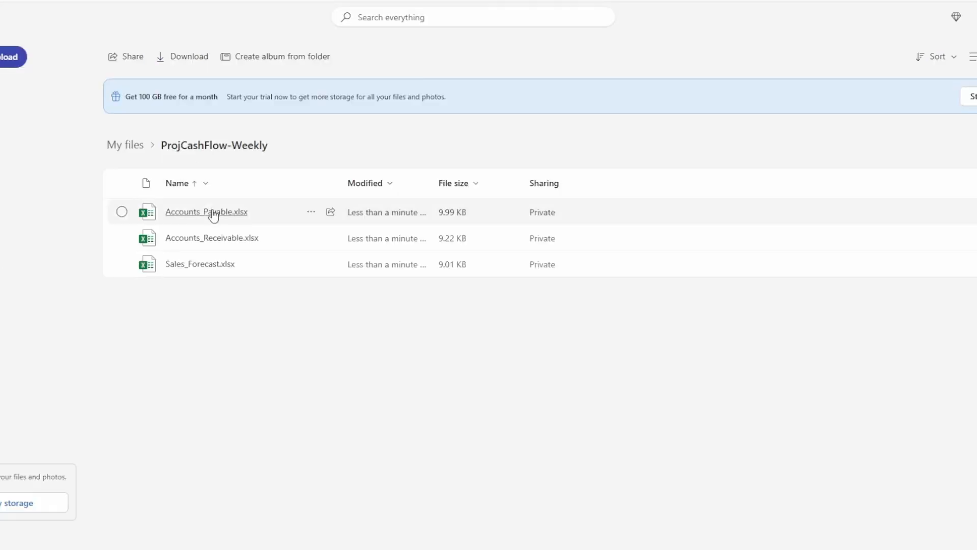
# Check in Accounts_Payable.xlsx that the payables table is named PayablesTable.
pyautogui.click(213, 212)
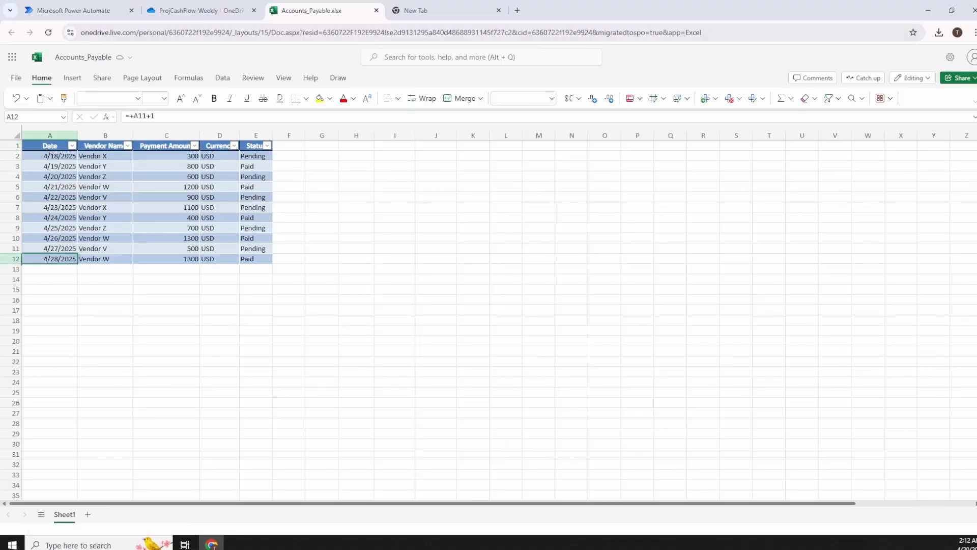
pyautogui.click(54, 157)
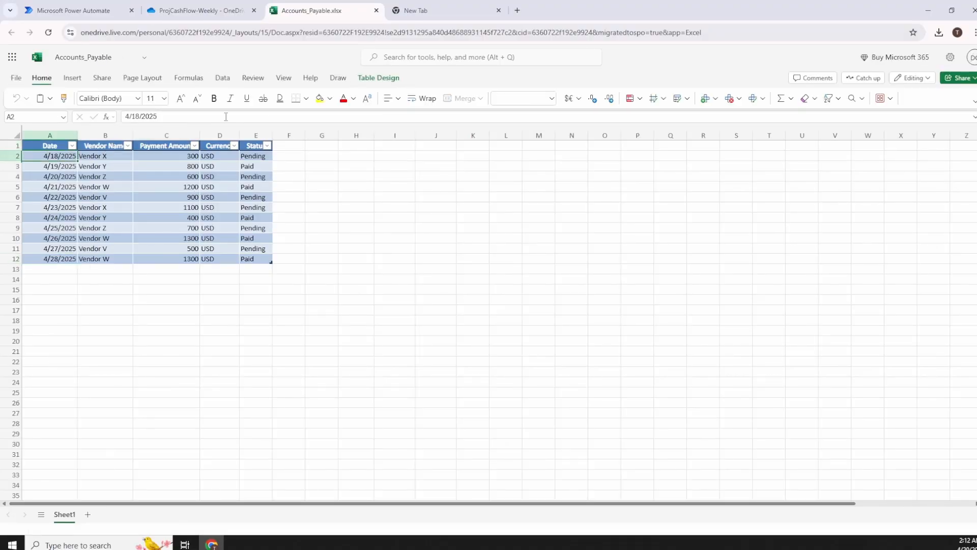
pyautogui.click(366, 80)
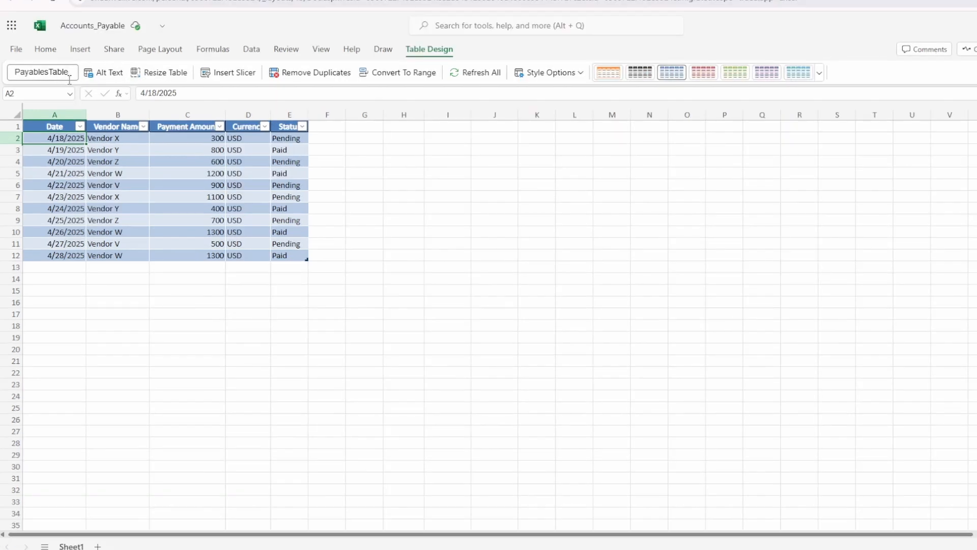
pyautogui.click(317, 1)
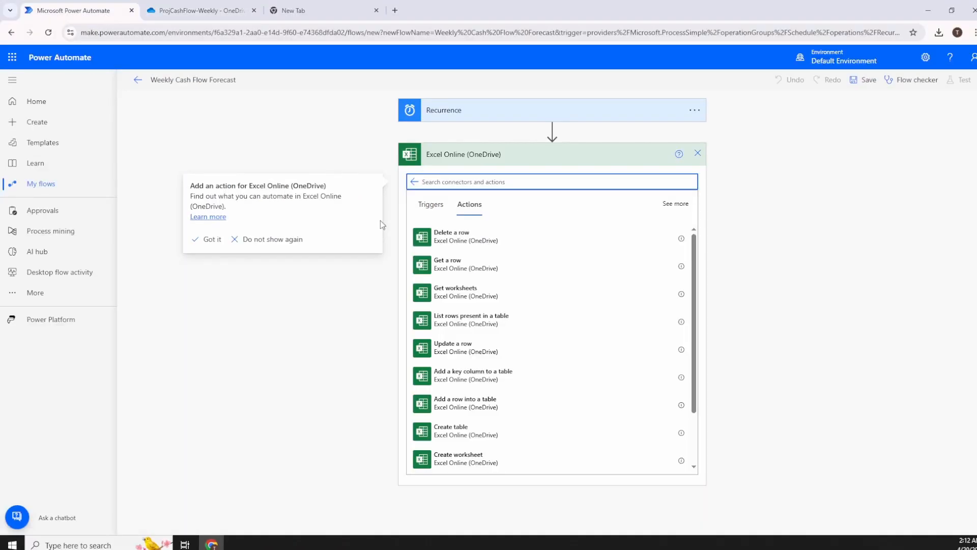
# Add a List rows present in a table action reading ReceivablesTable from Accounts_Receivable.xlsx.
pyautogui.click(496, 334)
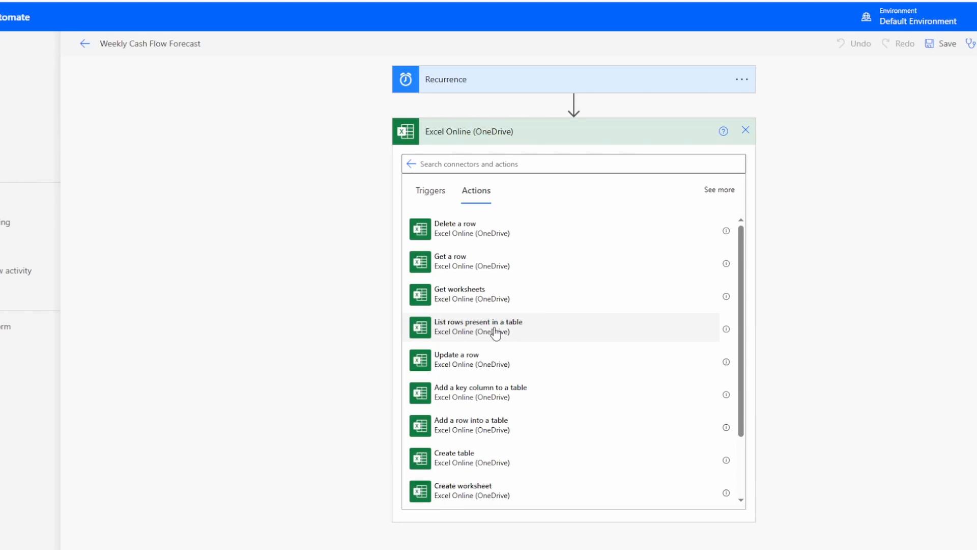
pyautogui.click(497, 329)
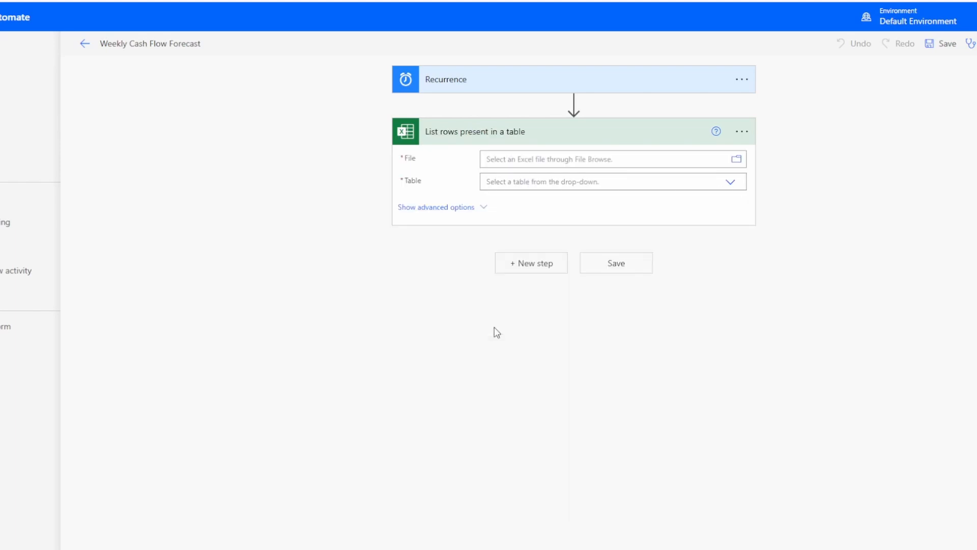
pyautogui.click(742, 132)
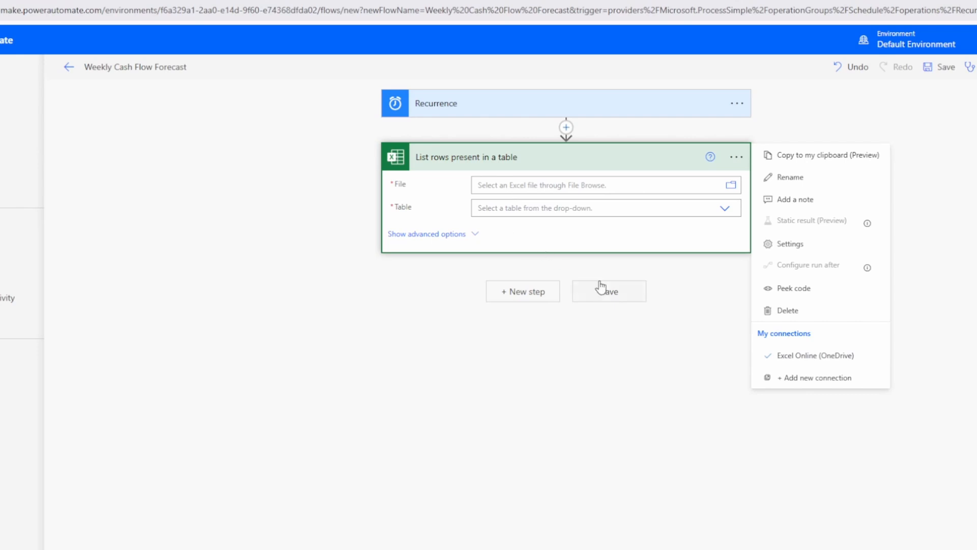
pyautogui.click(626, 186)
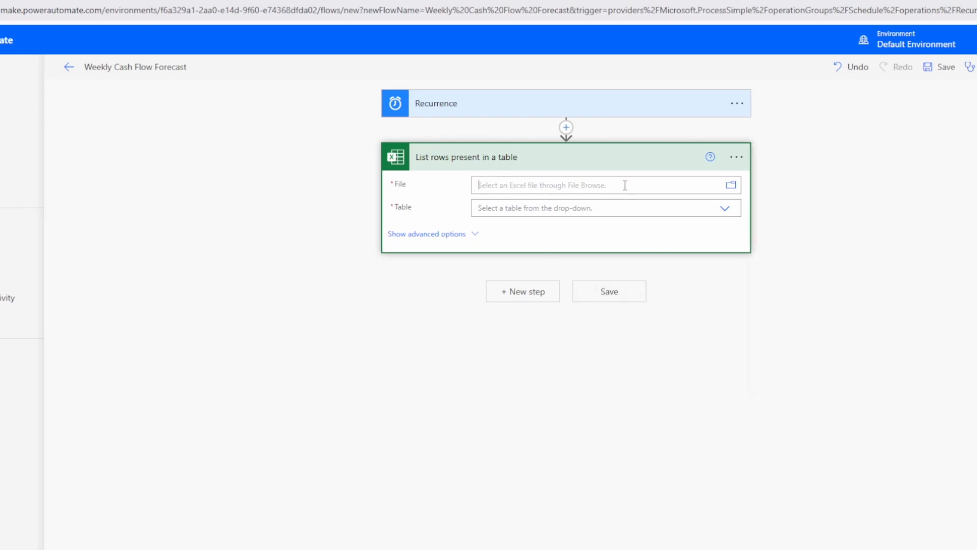
pyautogui.click(732, 187)
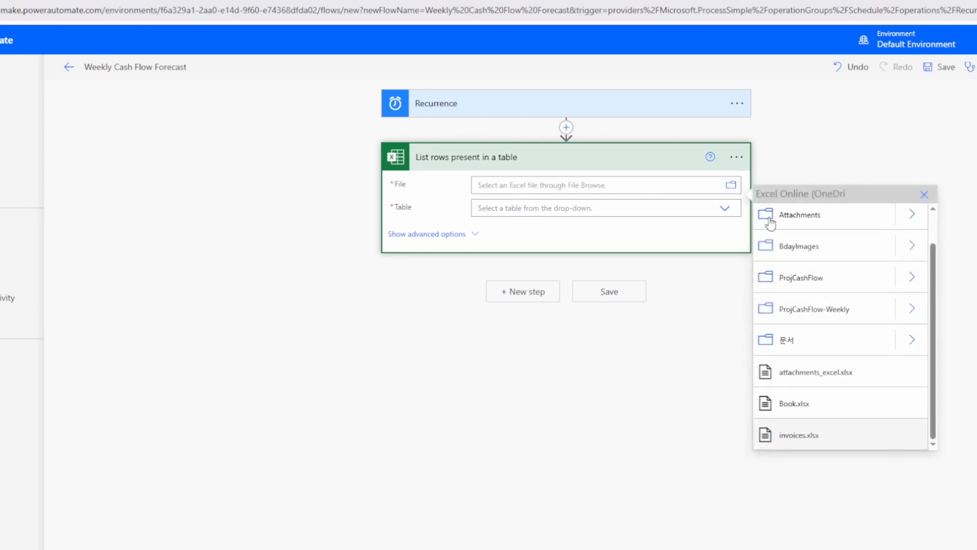
pyautogui.click(911, 313)
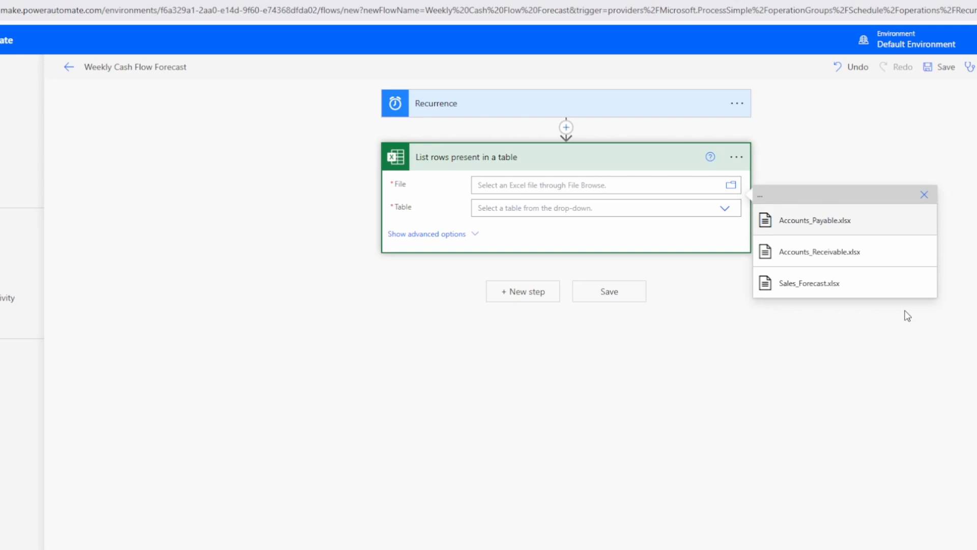
pyautogui.click(817, 259)
pyautogui.click(520, 220)
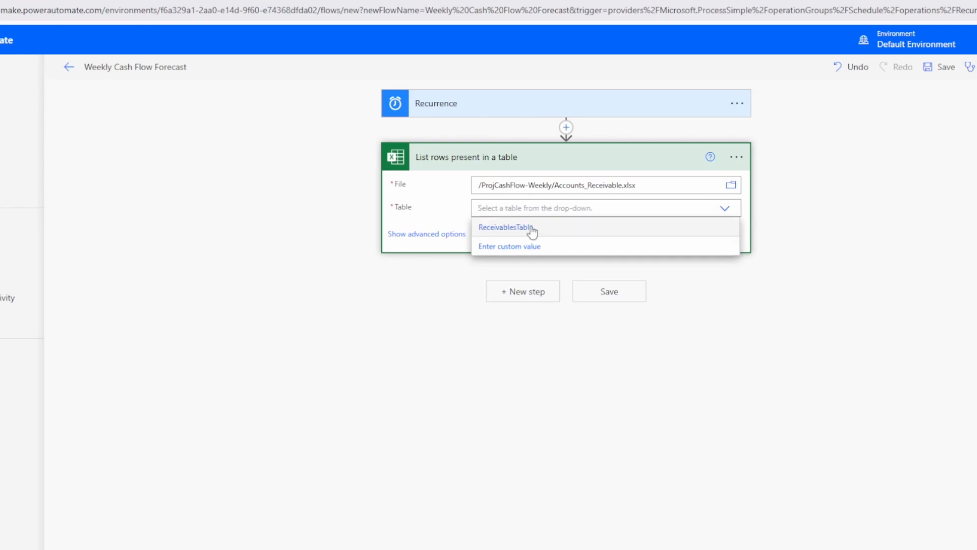
pyautogui.click(522, 230)
# Rename the list rows action to 'AR Table'.
pyautogui.click(737, 158)
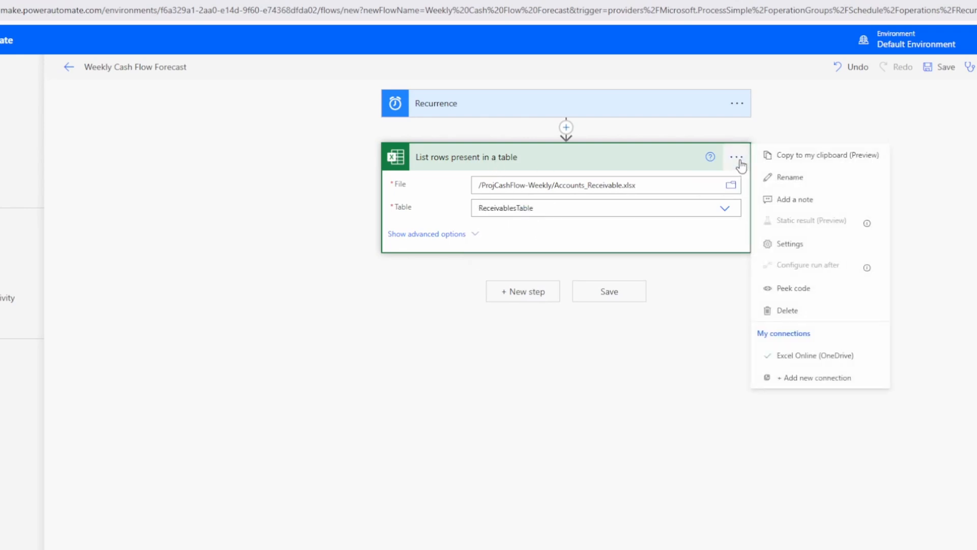
pyautogui.click(768, 174)
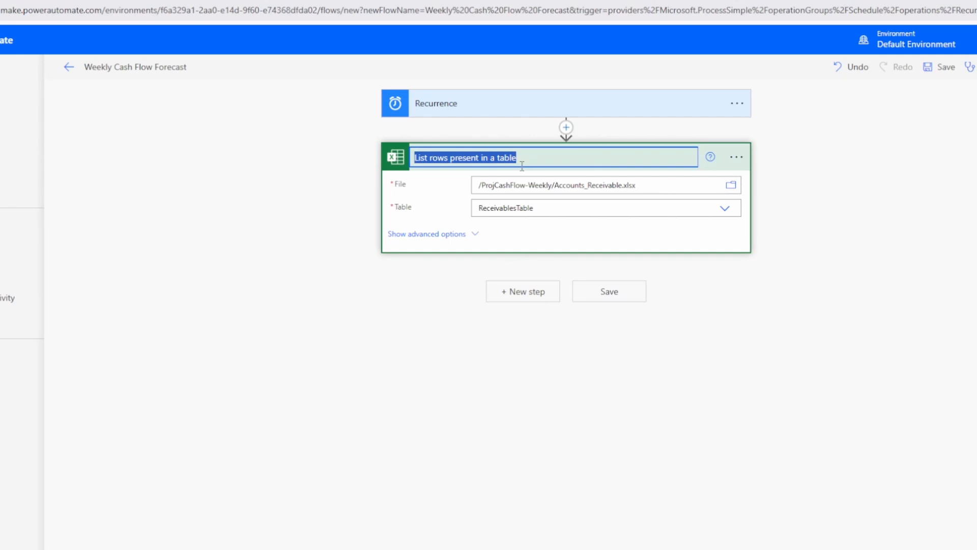
pyautogui.write('AR')
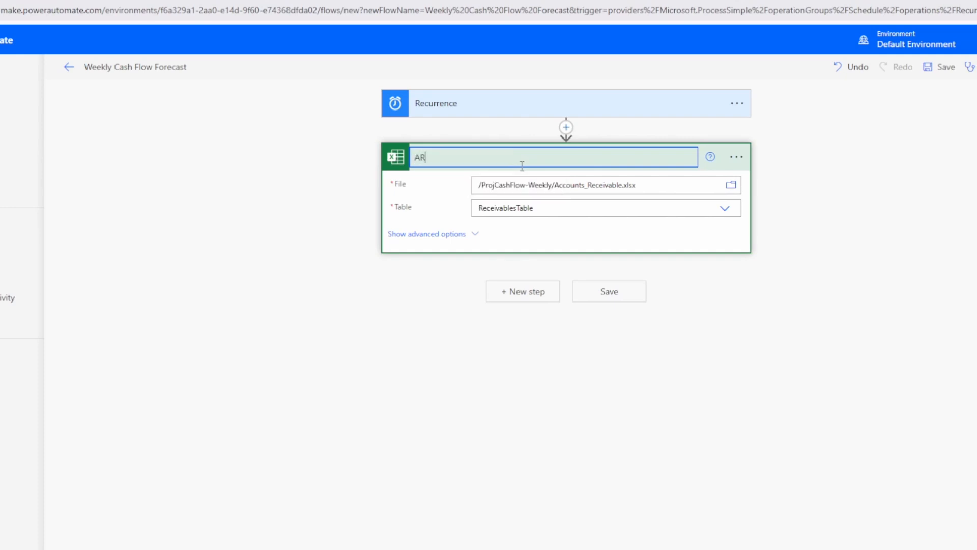
pyautogui.write(' Table')
pyautogui.press('Return')
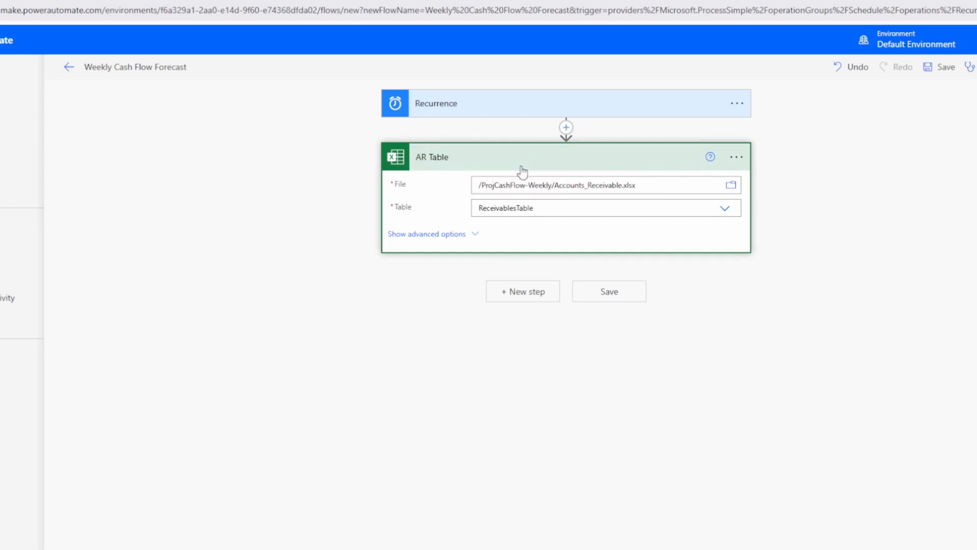
pyautogui.click(538, 281)
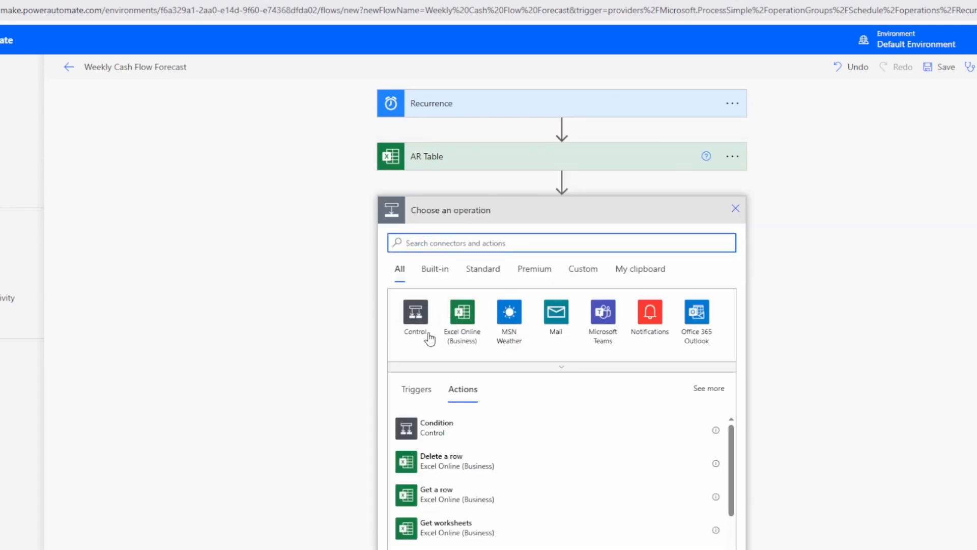
# Add a List rows action reading the payables table from Accounts_Payable.xlsx.
pyautogui.scroll(-1, 356, 329)
pyautogui.click(452, 190)
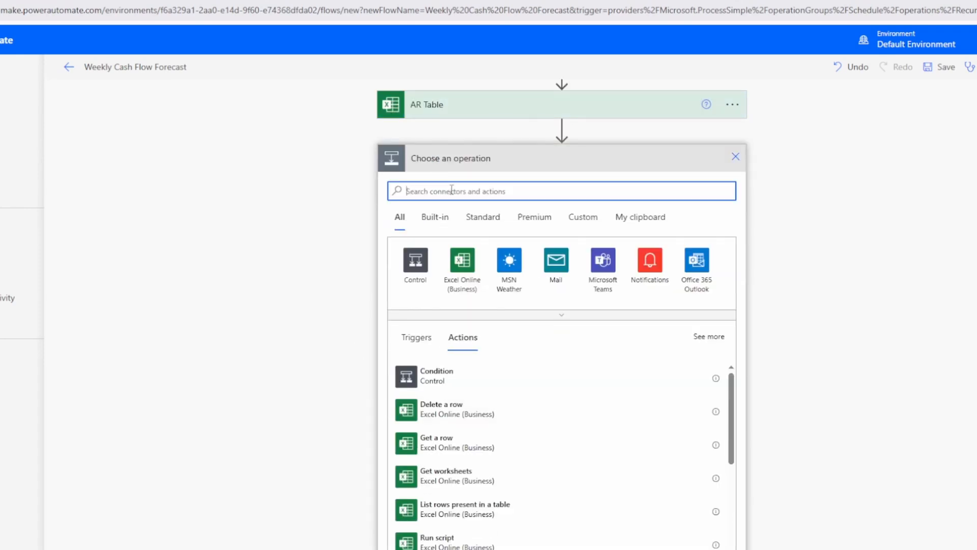
pyautogui.write('list rows in a table')
pyautogui.click(475, 263)
pyautogui.click(475, 384)
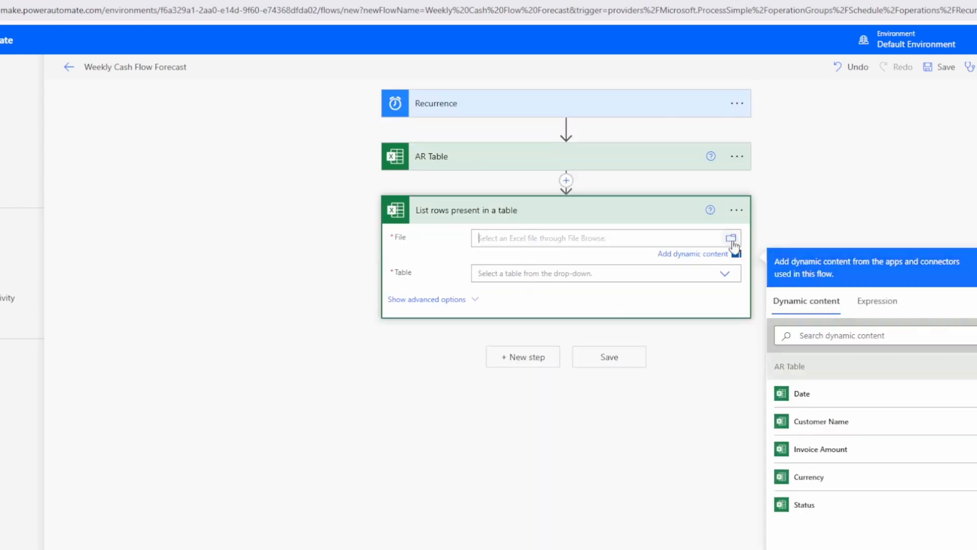
pyautogui.click(731, 238)
pyautogui.scroll(-1, 908, 364)
pyautogui.click(910, 365)
pyautogui.click(823, 276)
pyautogui.click(596, 274)
pyautogui.click(593, 280)
# Add another List rows action reading SalesForecastTable from Sales_Forecast.xlsx.
pyautogui.click(532, 344)
pyautogui.click(468, 295)
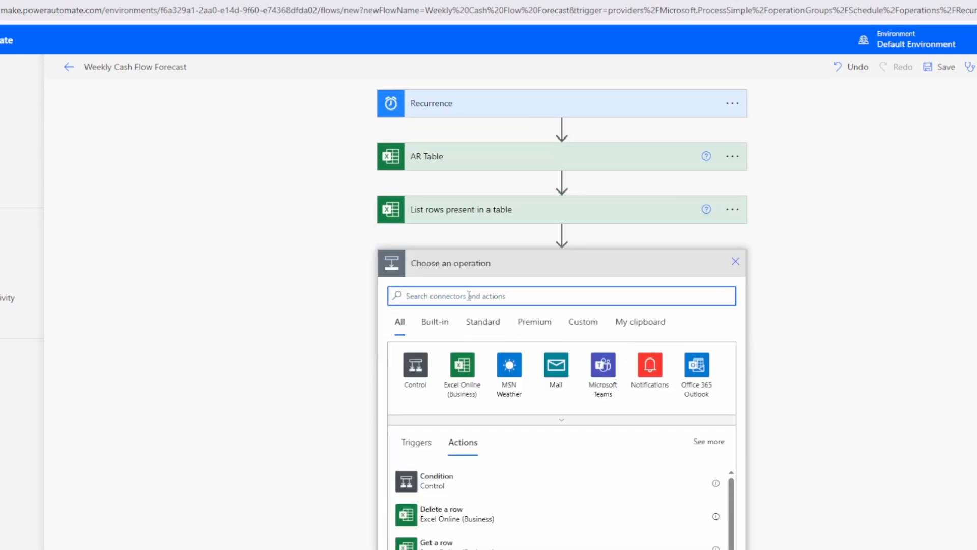
pyautogui.write('list rows present in a table')
pyautogui.click(462, 370)
pyautogui.click(498, 349)
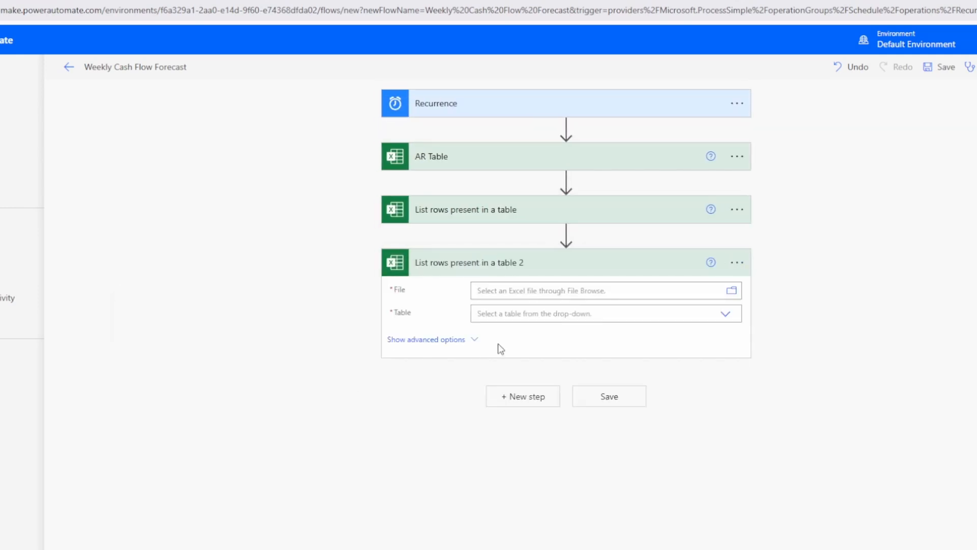
pyautogui.click(731, 291)
pyautogui.click(908, 424)
pyautogui.click(823, 391)
pyautogui.click(576, 328)
pyautogui.click(575, 333)
# Rename the two new steps to 'AP Table' and 'SForecast Table'.
pyautogui.click(732, 209)
pyautogui.click(774, 250)
pyautogui.write('AP Table')
pyautogui.click(736, 263)
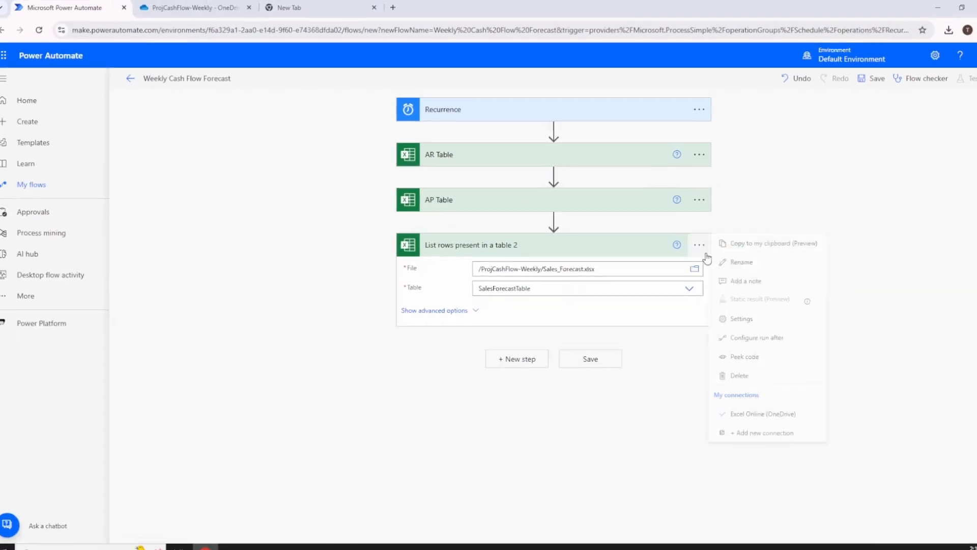
pyautogui.click(741, 280)
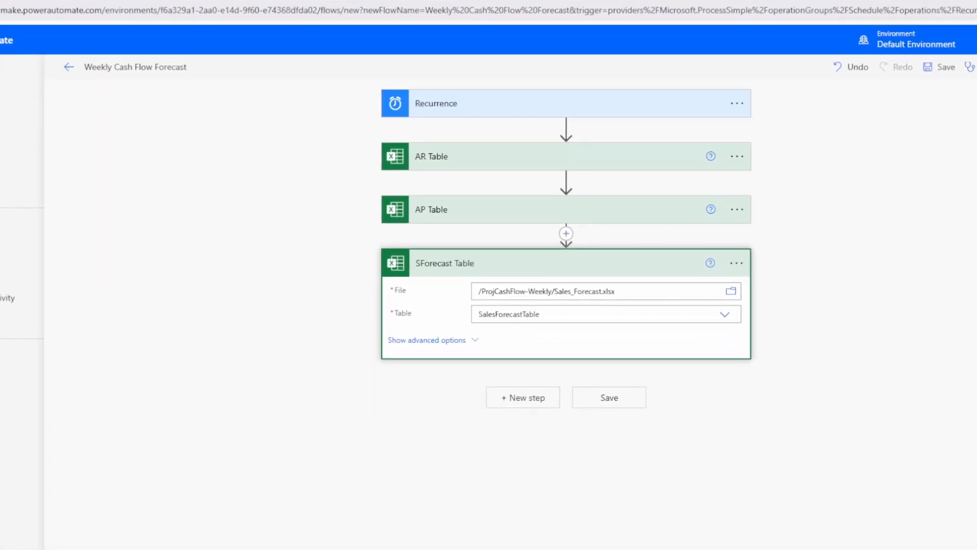
pyautogui.click(520, 398)
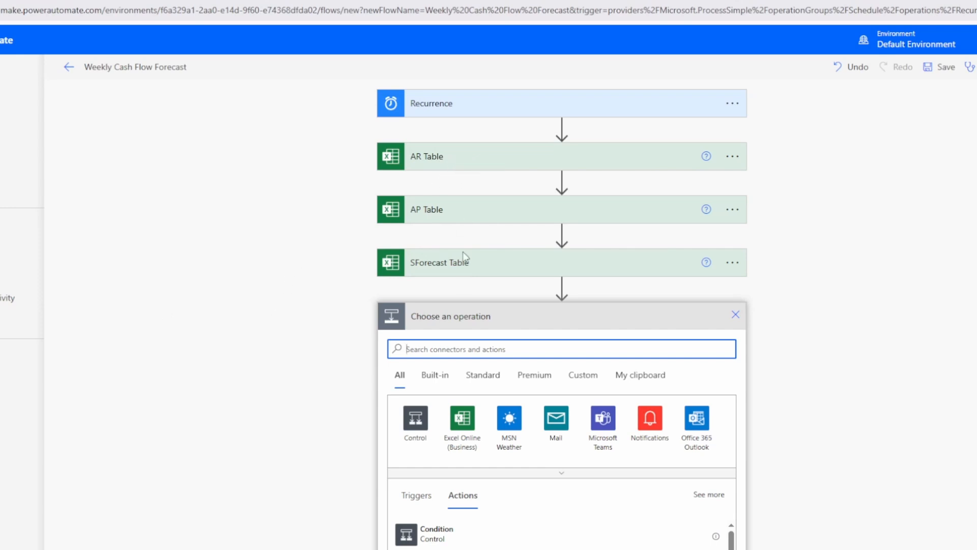
# Add a Filter array action whose From is the dynamic 'value' list.
pyautogui.write('fil')
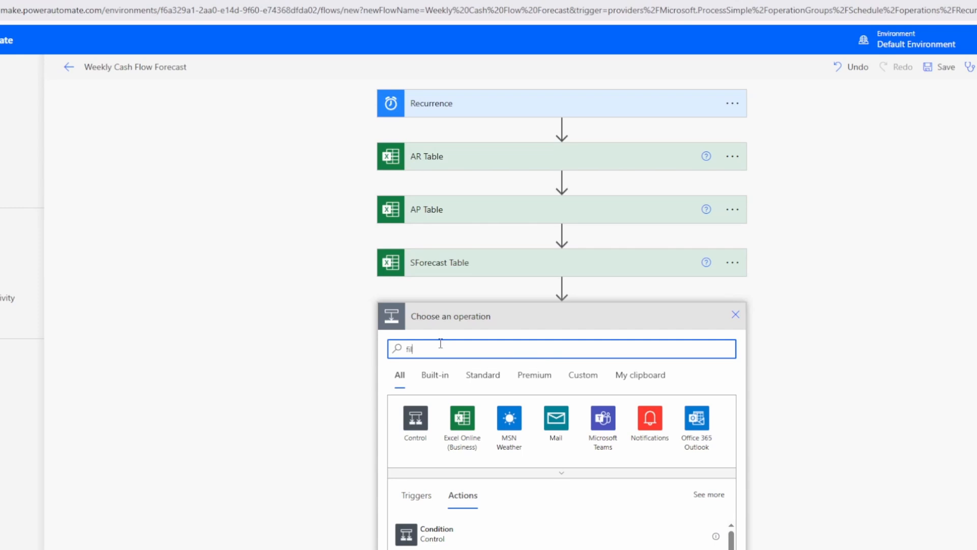
pyautogui.write('ter array')
pyautogui.scroll(-3, 371, 338)
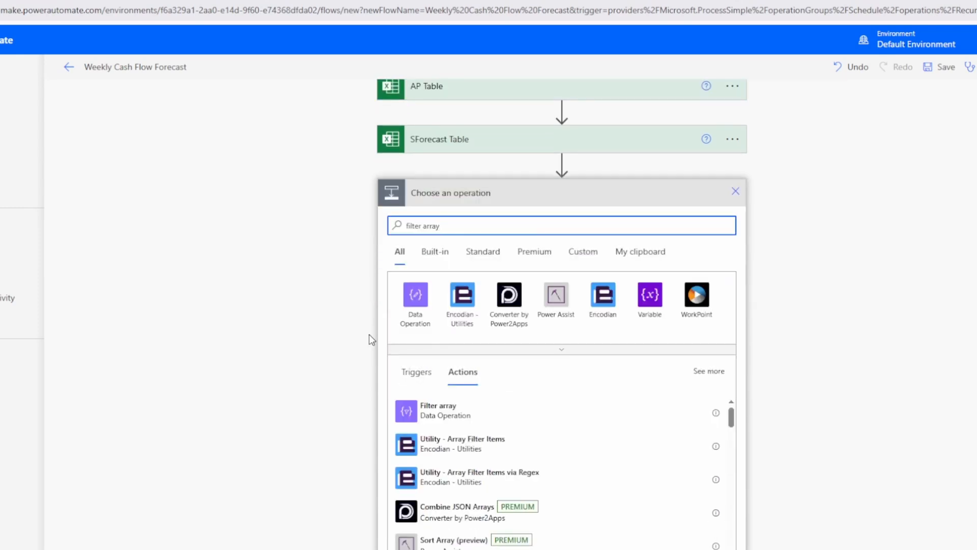
pyautogui.click(441, 415)
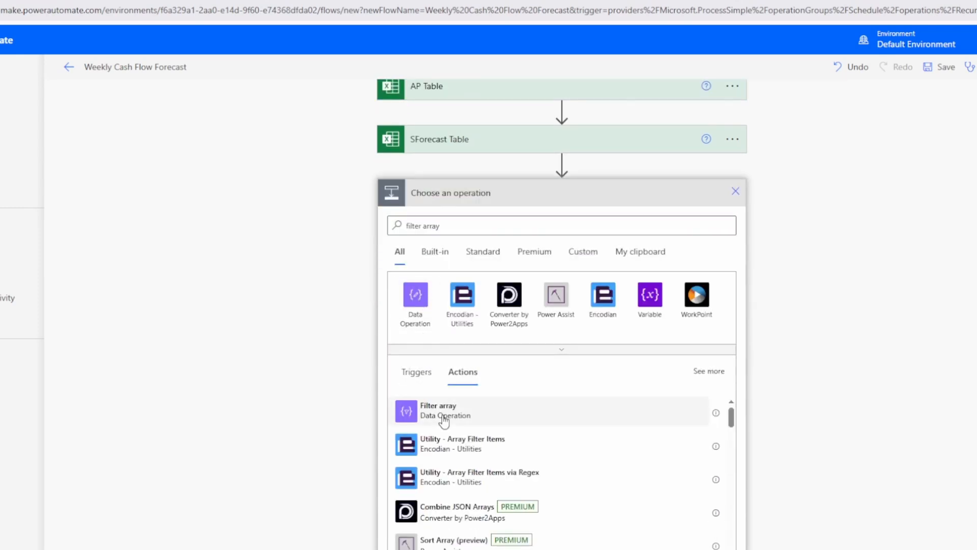
pyautogui.click(430, 354)
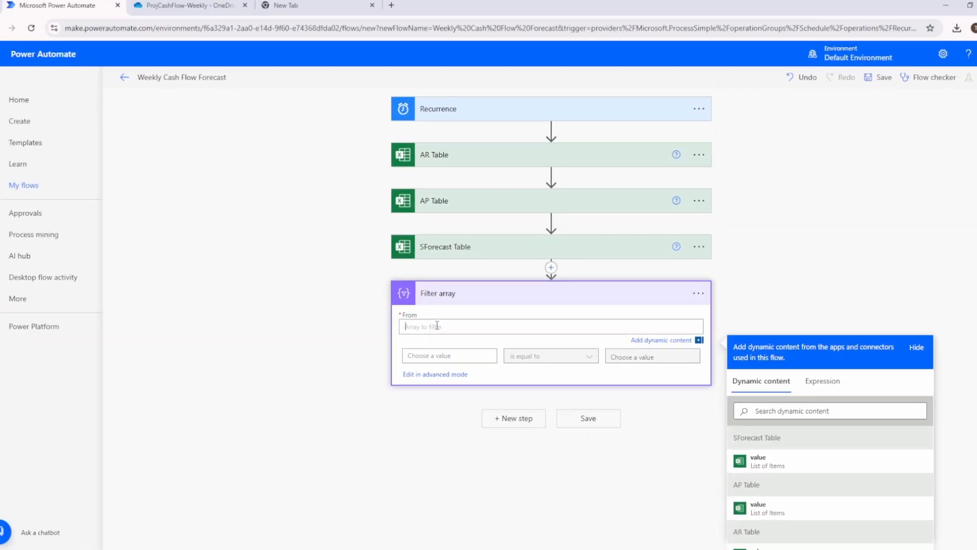
pyautogui.scroll(-1, 435, 322)
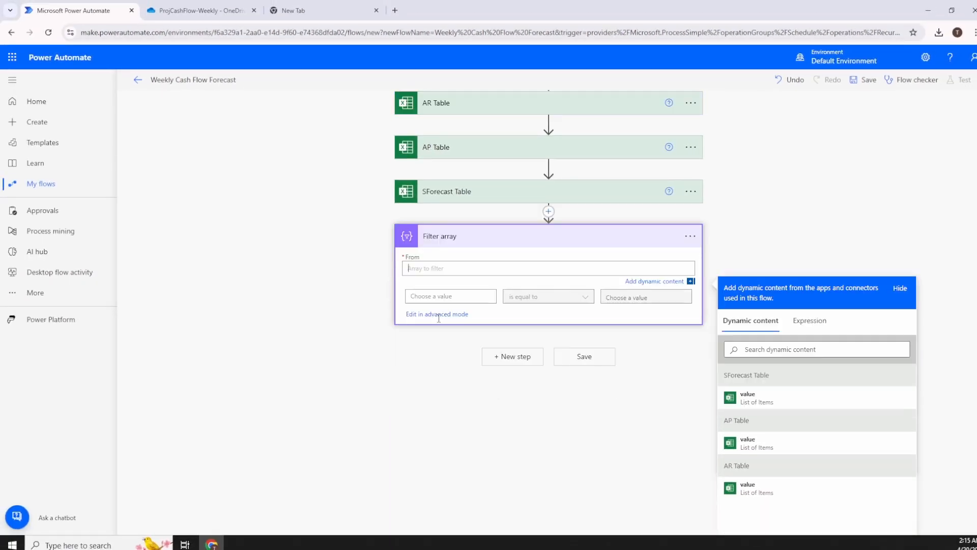
pyautogui.scroll(-1, 383, 276)
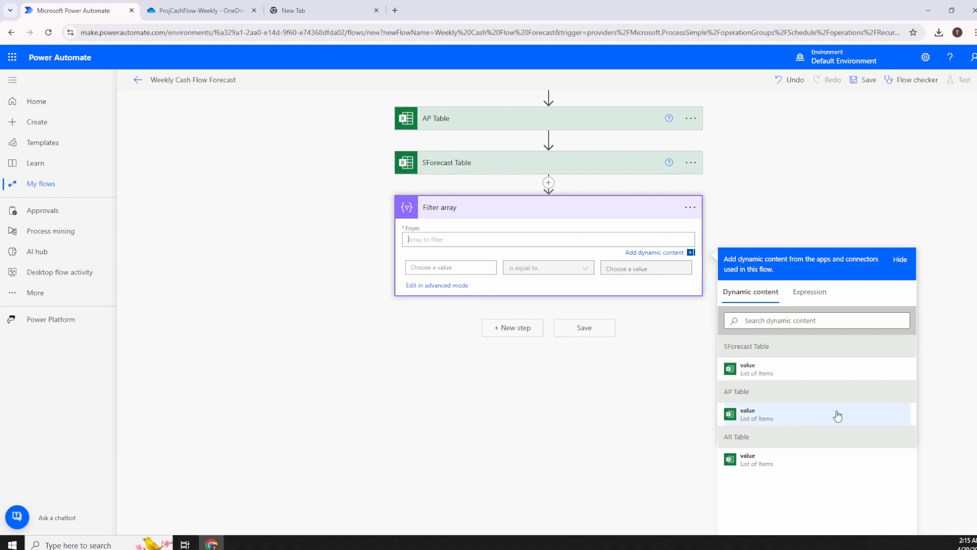
pyautogui.click(766, 467)
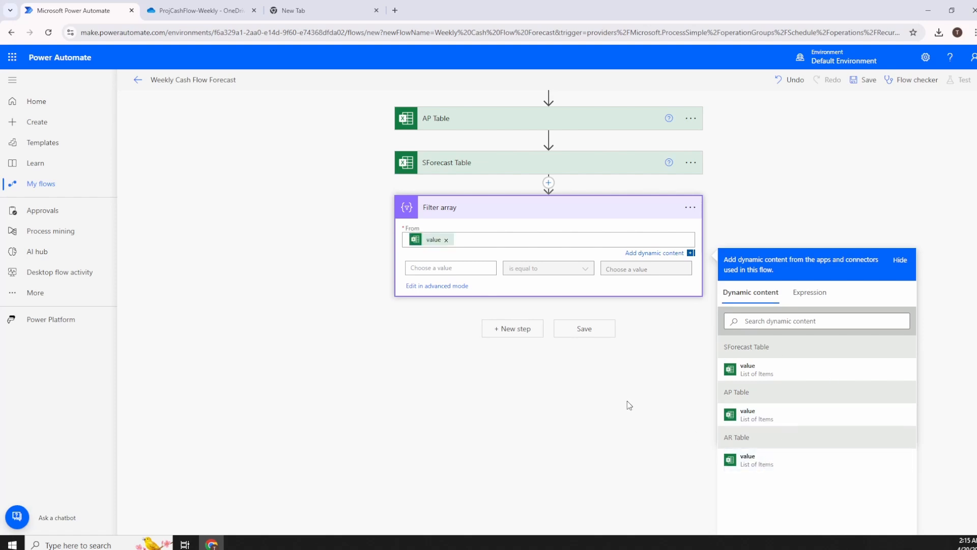
# Paste the date-based greaterOrEquals filter expression in advanced mode and save the flow.
pyautogui.click(451, 268)
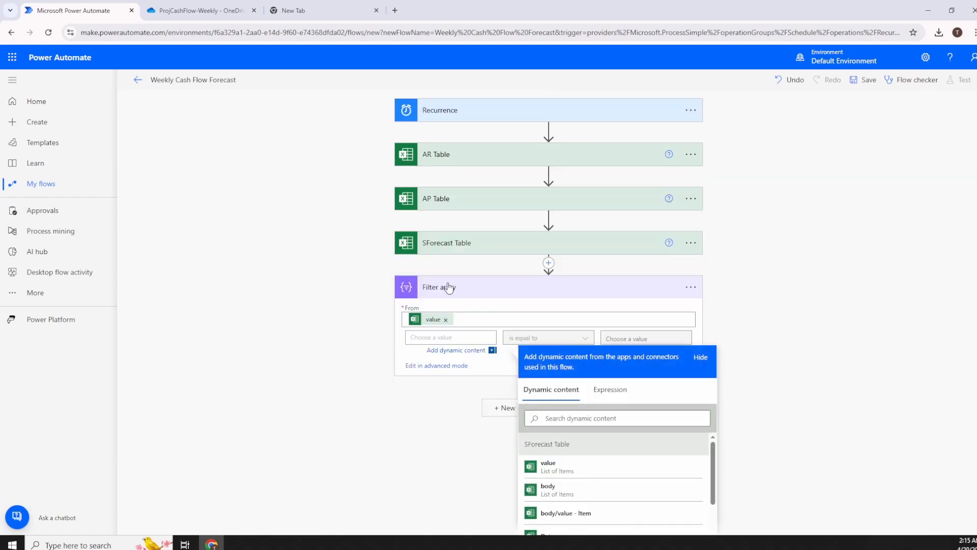
pyautogui.scroll(-3, 362, 303)
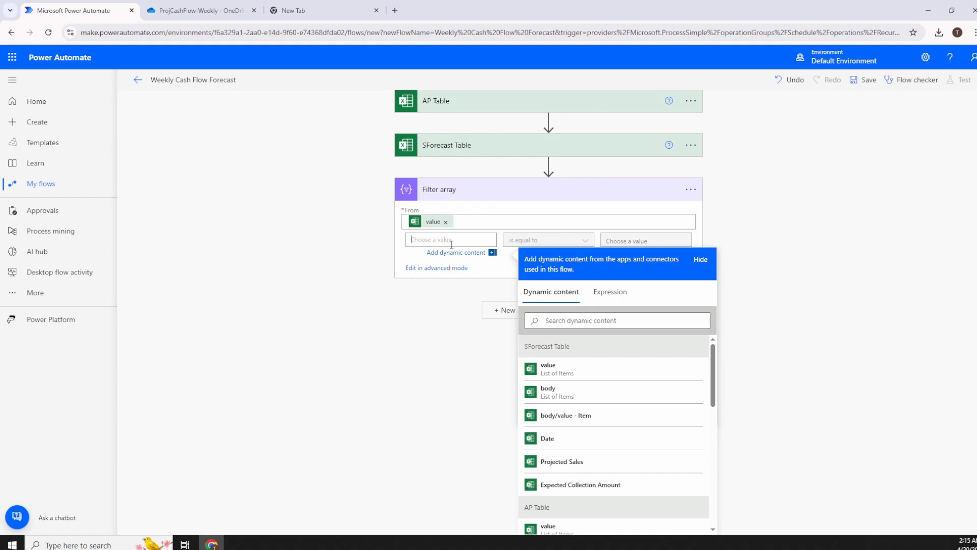
pyautogui.click(437, 270)
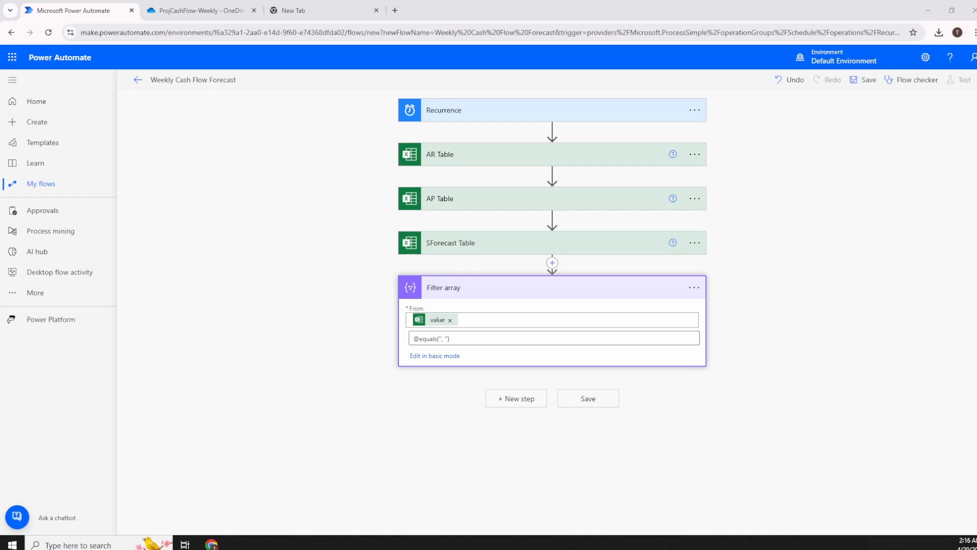
pyautogui.click(478, 339)
pyautogui.write("and(greaterOrEquals(addDays('1899-12-30', int(item()?['Date'])), utcNow())),")
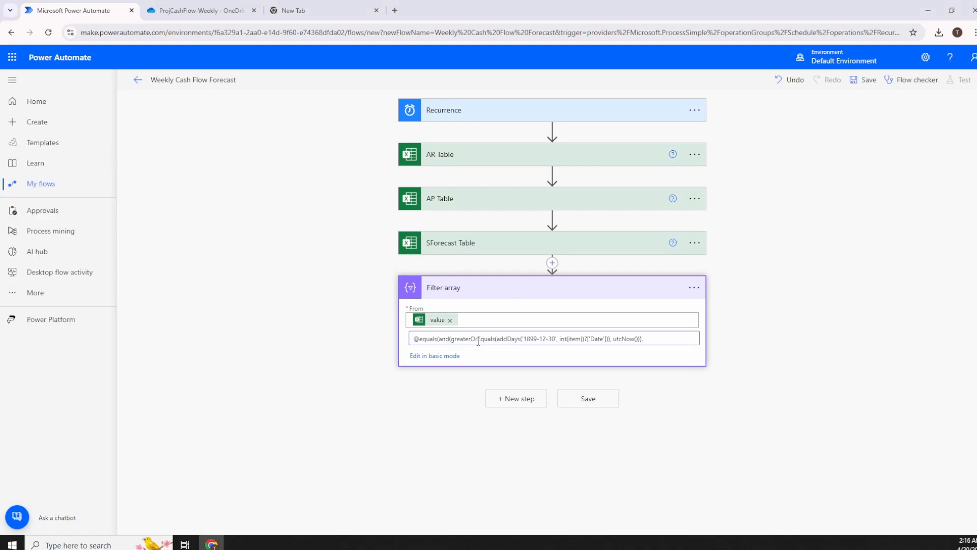
pyautogui.click(589, 403)
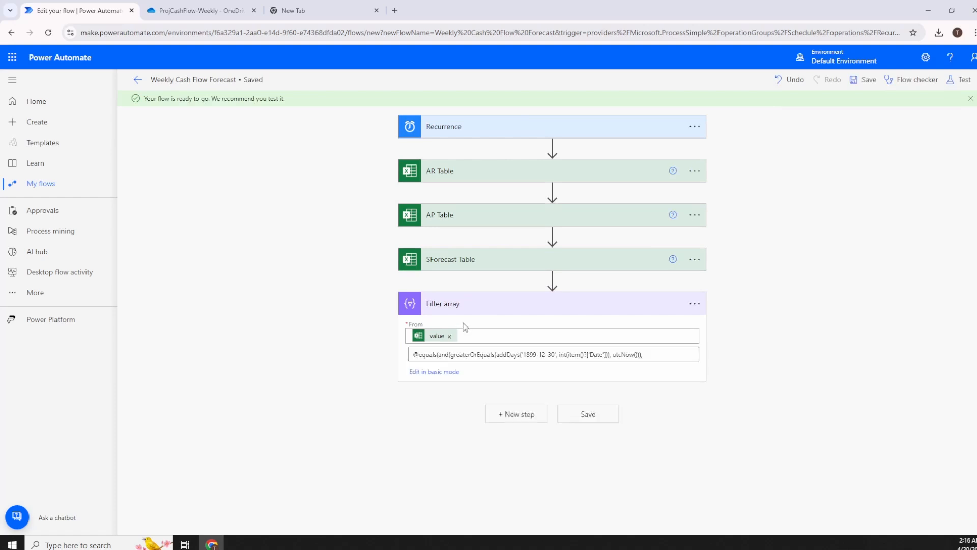
pyautogui.click(445, 374)
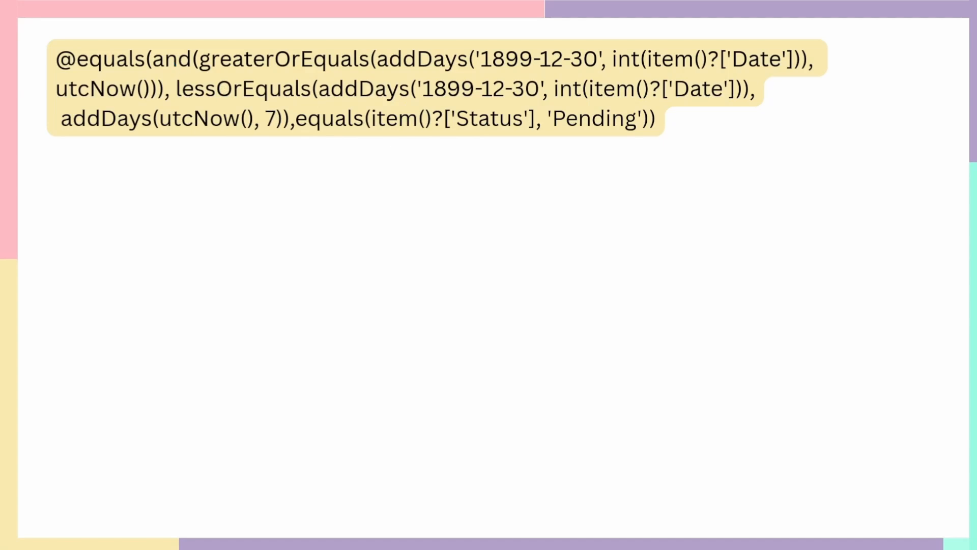
# Reveal the Criteria 1 annotation explaining the filter's today-to-7-days date range.
pyautogui.click(307, 258)
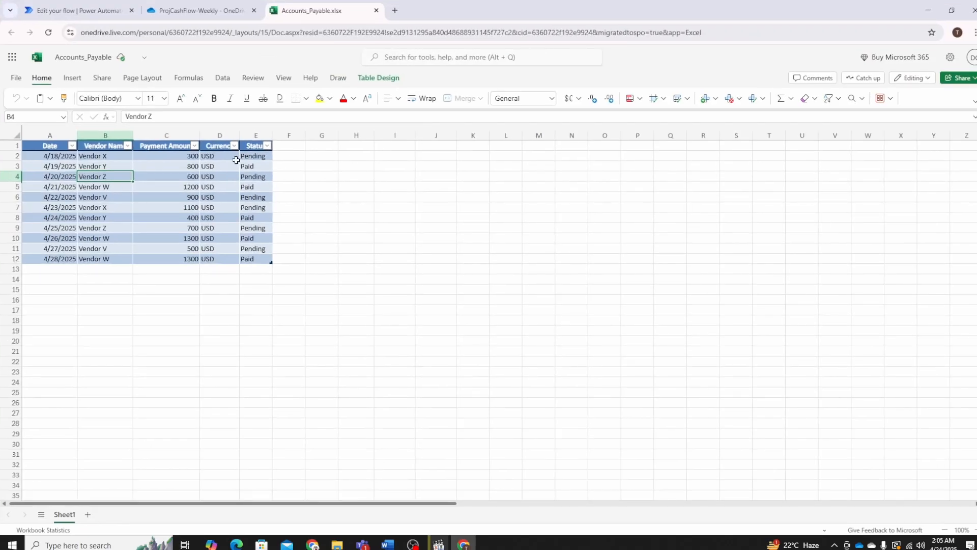
# Show the A2:A12 dates in General number format.
pyautogui.moveTo(63, 155); pyautogui.dragTo(59, 258)
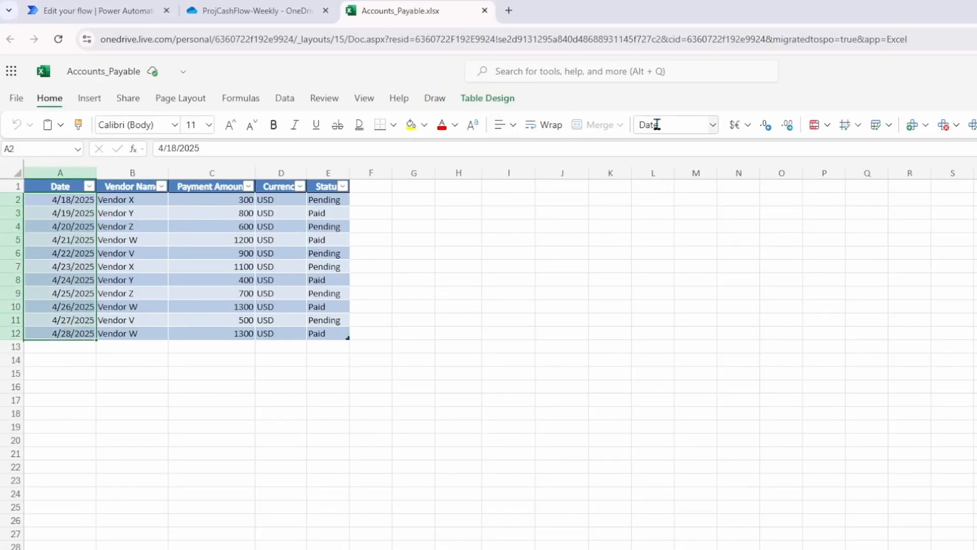
pyautogui.click(657, 125)
pyautogui.write('General')
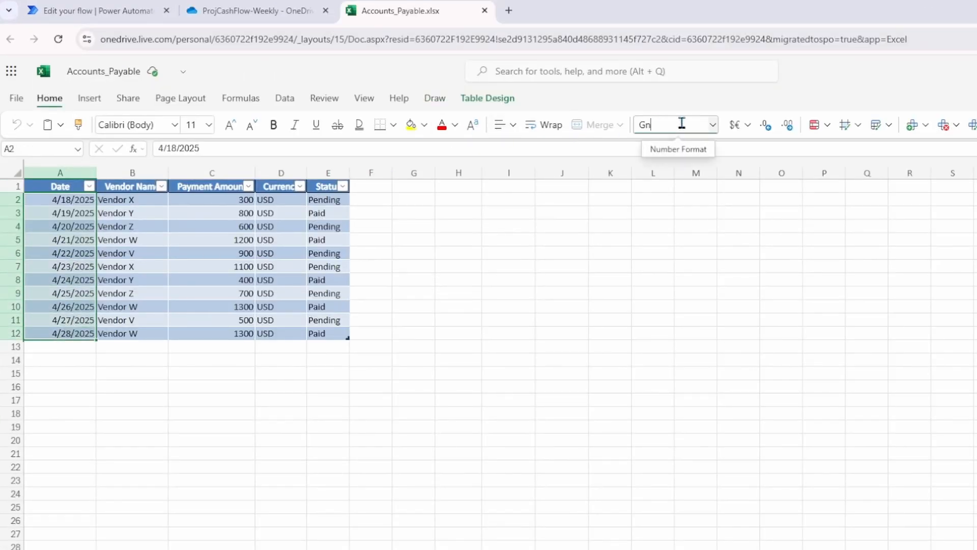
pyautogui.press('Return')
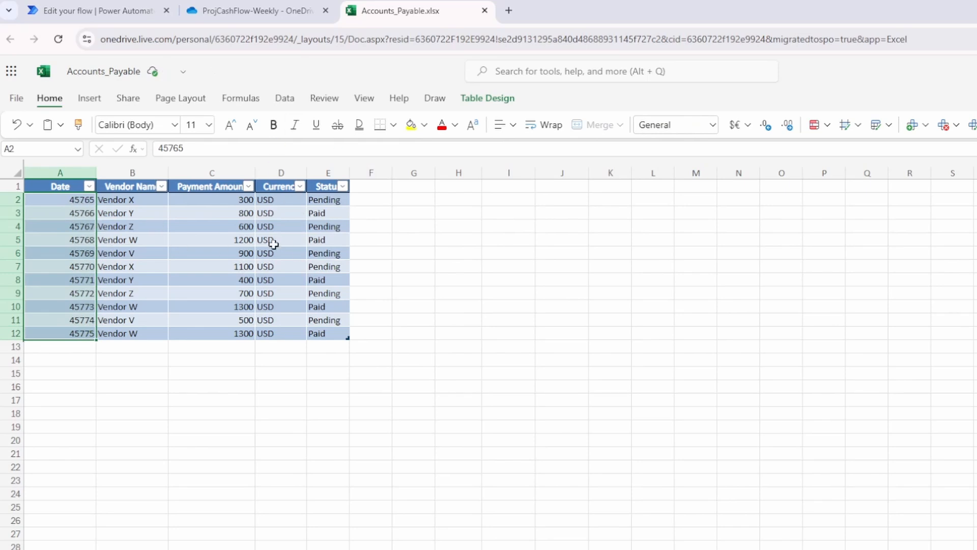
# Switch the dates back to a date format and check the Pending and Paid statuses.
pyautogui.click(694, 124)
pyautogui.write('d')
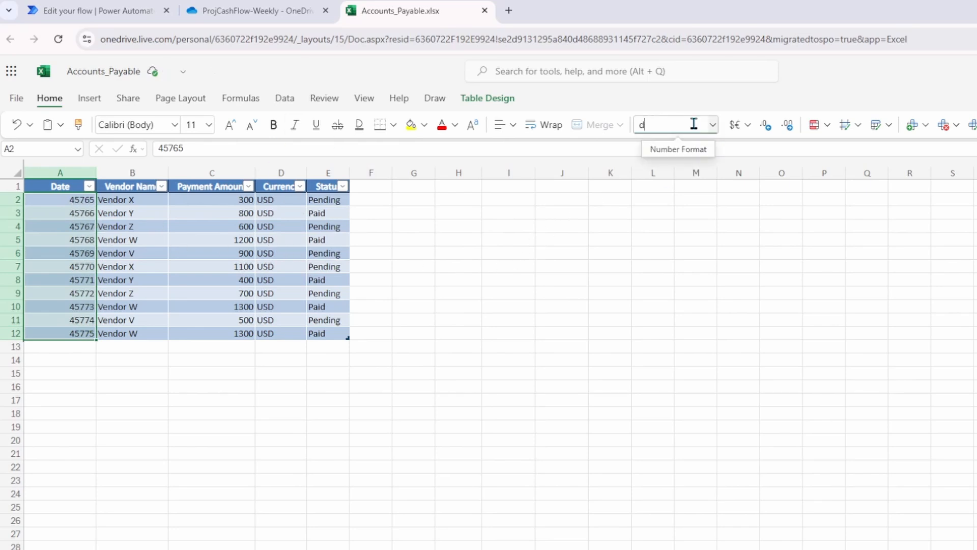
pyautogui.write('ate')
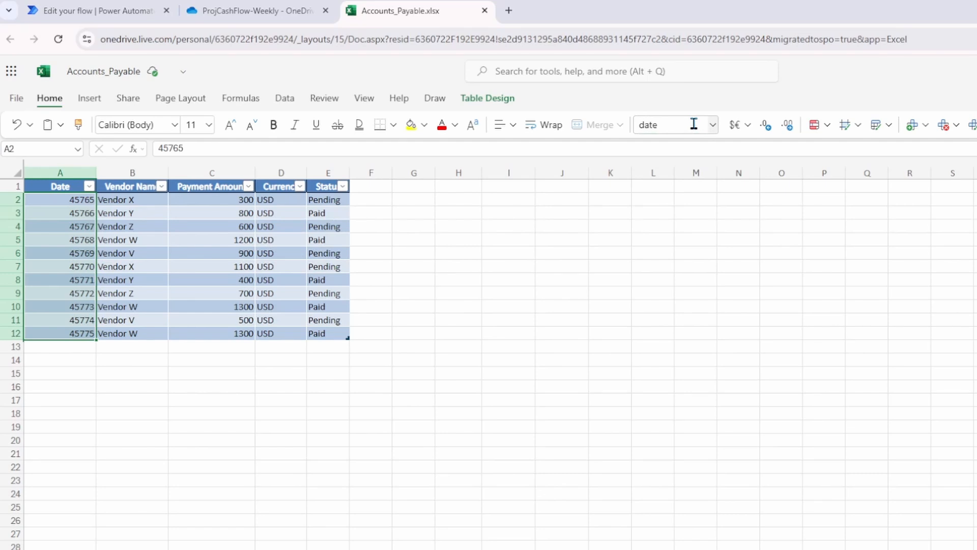
pyautogui.click(644, 127)
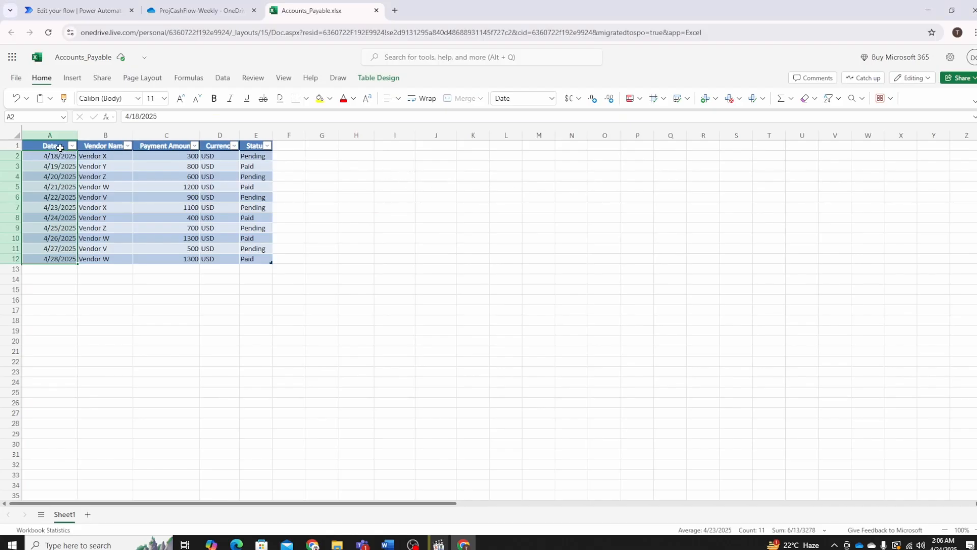
pyautogui.click(59, 148)
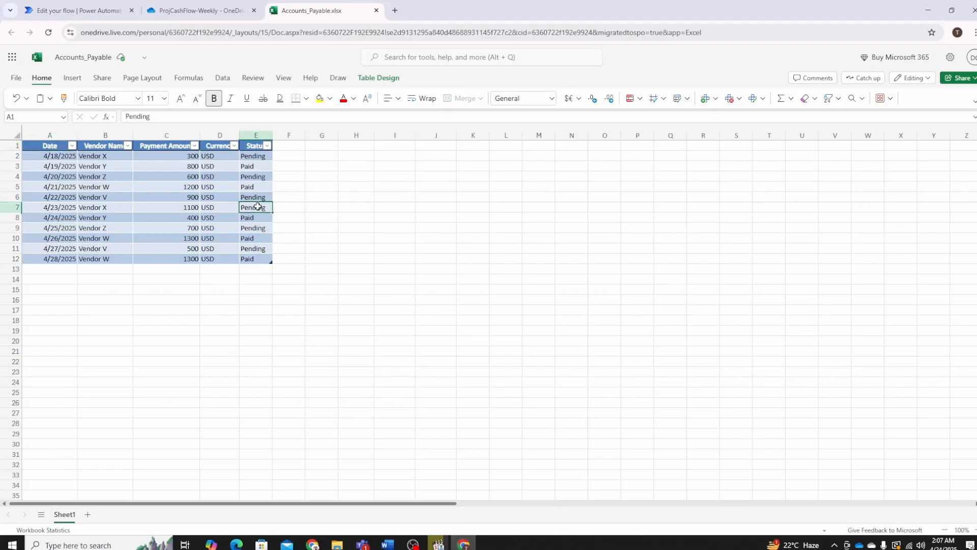
pyautogui.moveTo(258, 206); pyautogui.dragTo(257, 198)
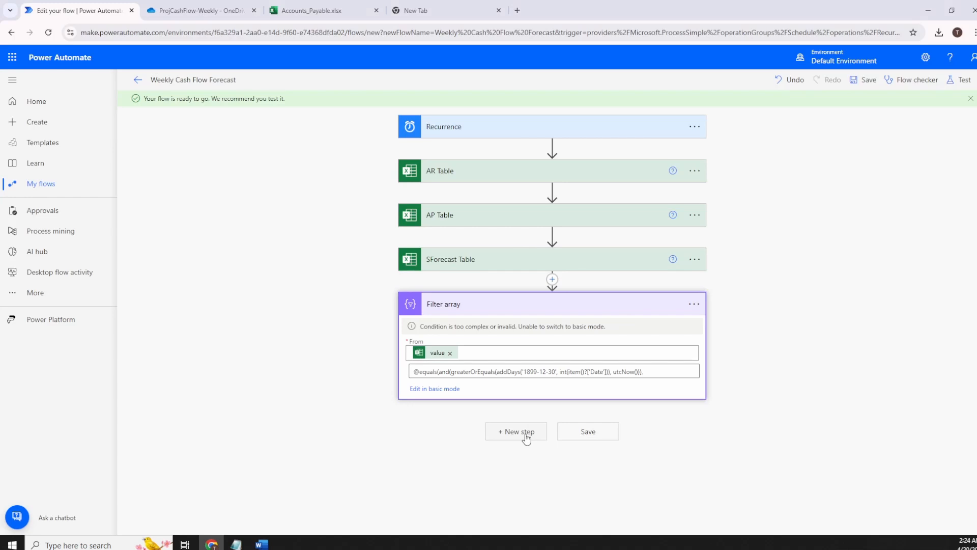
# Add a Filter array step that takes the AP Table value list as its source.
pyautogui.click(526, 437)
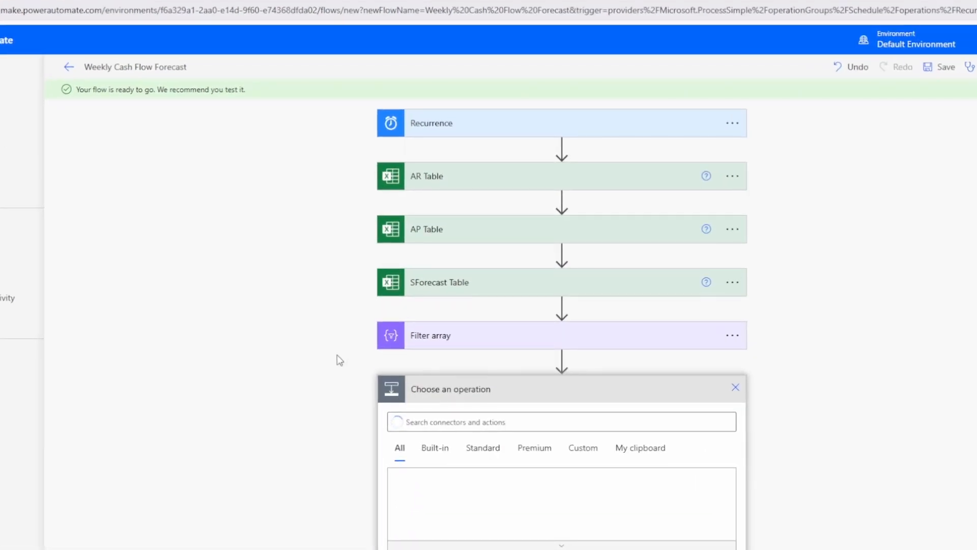
pyautogui.scroll(1, 445, 188)
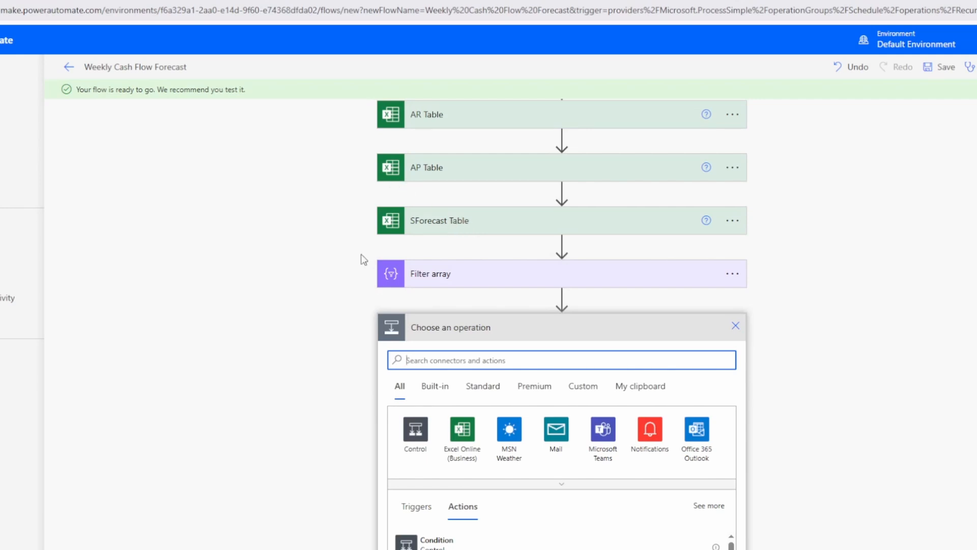
pyautogui.scroll(-2, 364, 260)
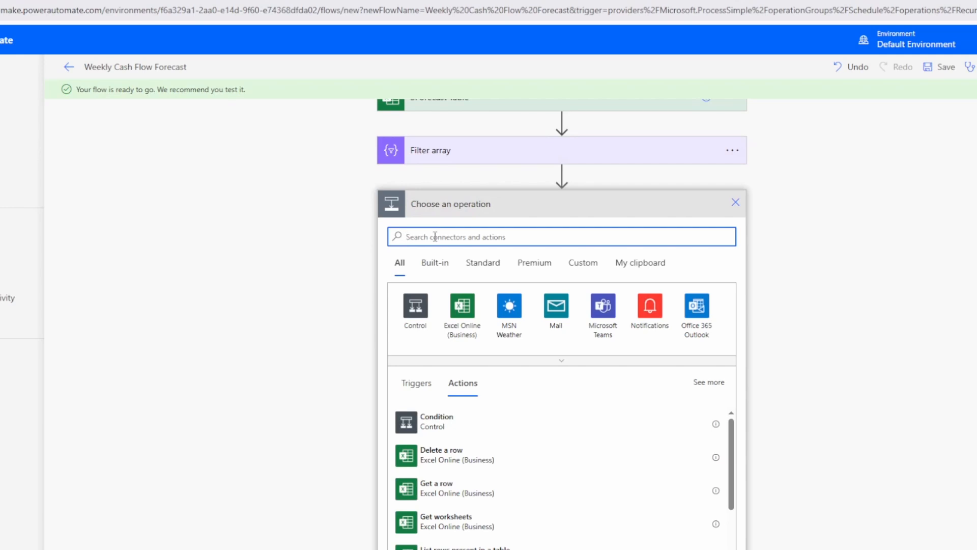
pyautogui.write('filter')
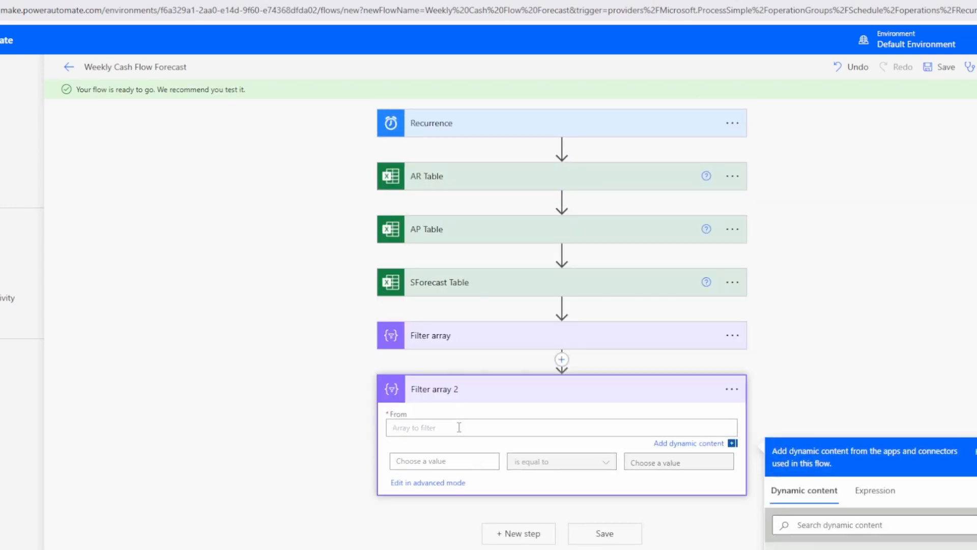
pyautogui.scroll(-3, 459, 426)
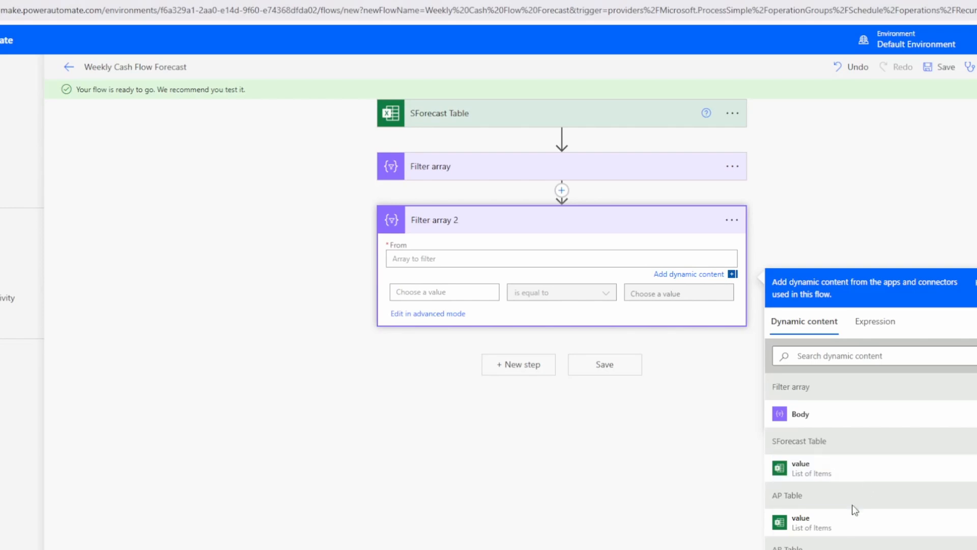
pyautogui.click(838, 532)
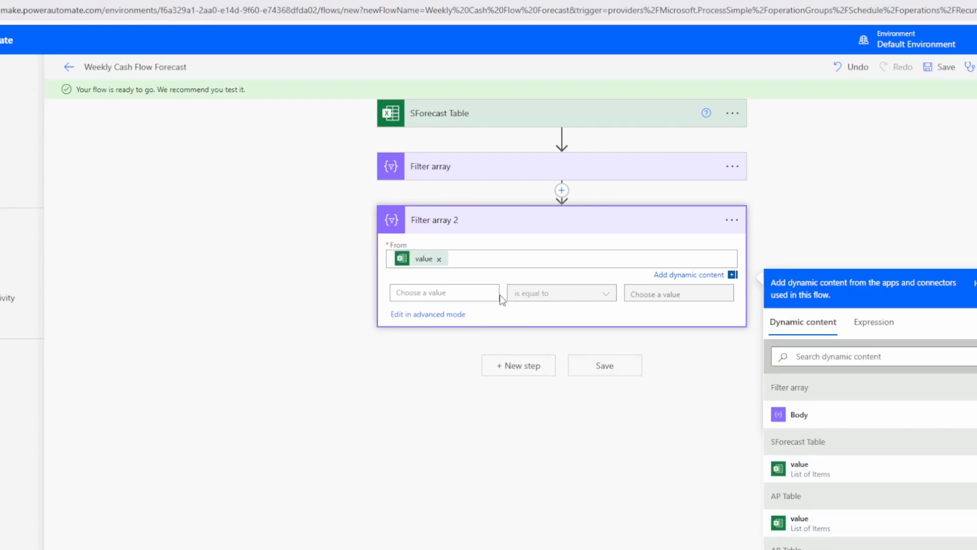
# Paste the greaterOrEquals date expression in advanced mode and save the flow.
pyautogui.click(439, 314)
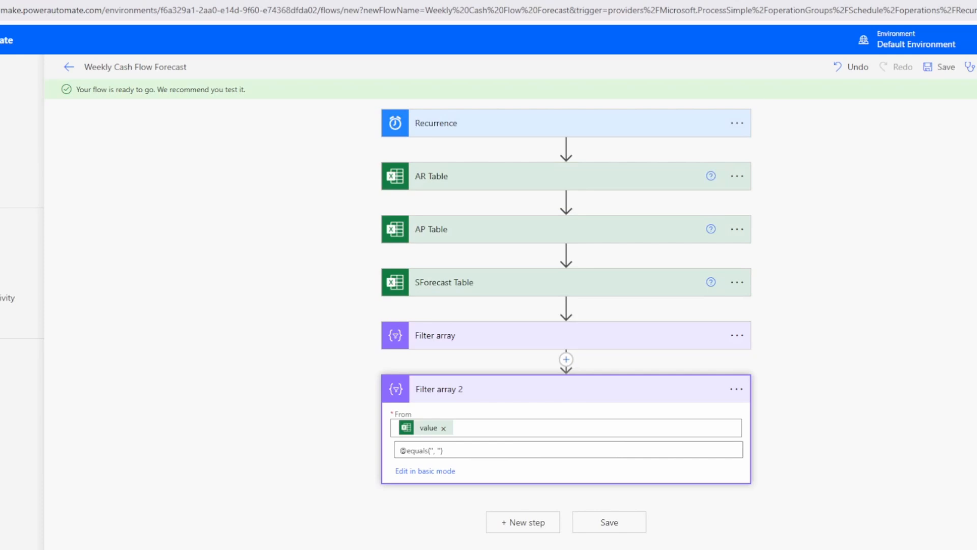
pyautogui.write("@greaterOrEquals(addDays('1899-12-30', int(item()?['Date'])), utcNow())")
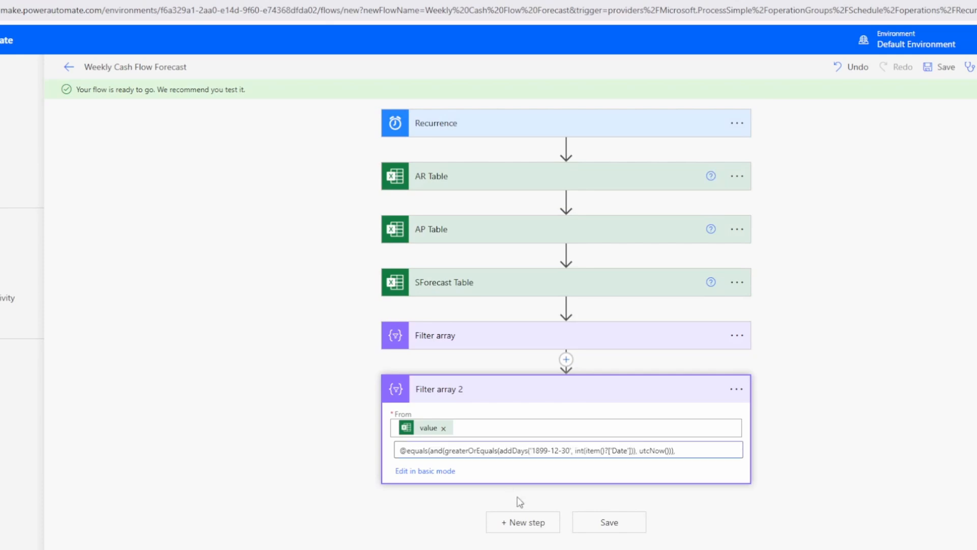
pyautogui.click(608, 524)
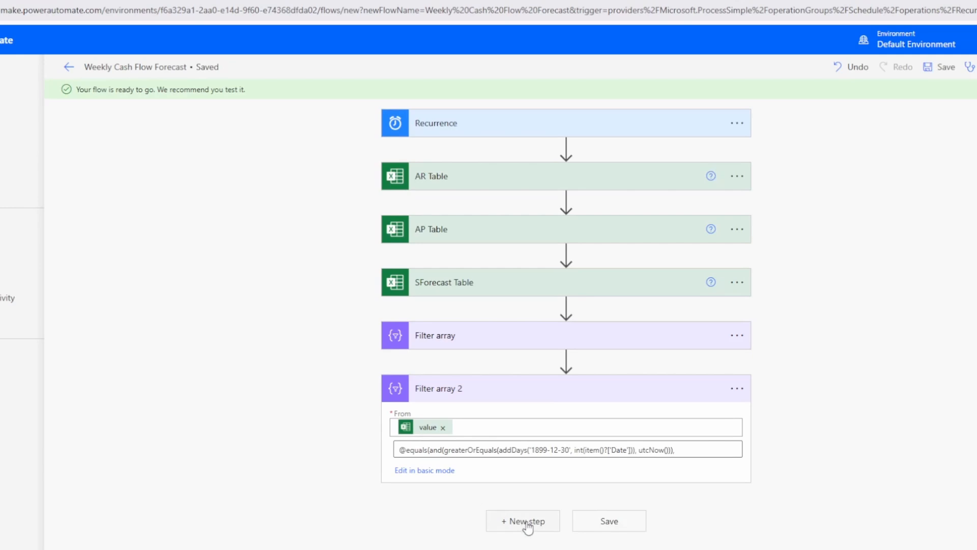
# Add a third Filter array step using the SForecast Table value list.
pyautogui.click(528, 525)
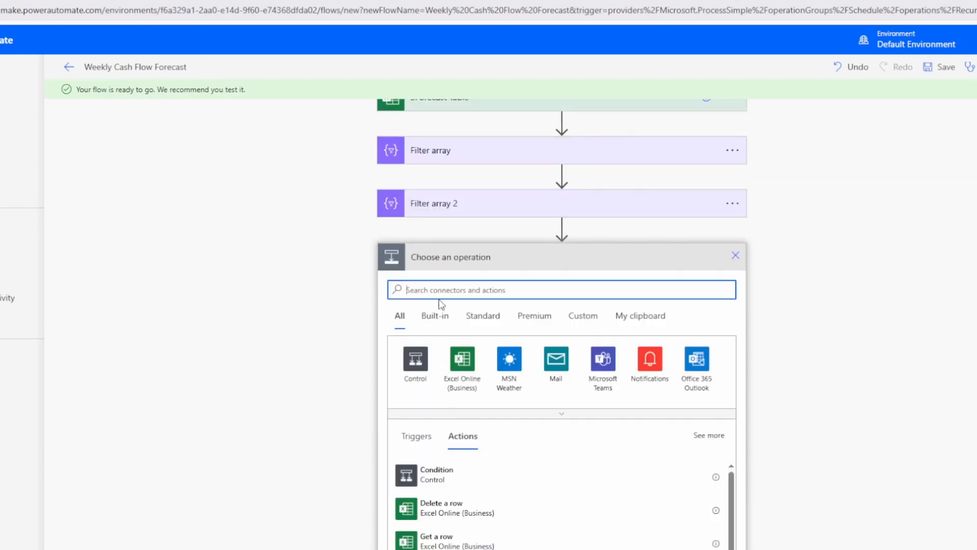
pyautogui.write('filter ')
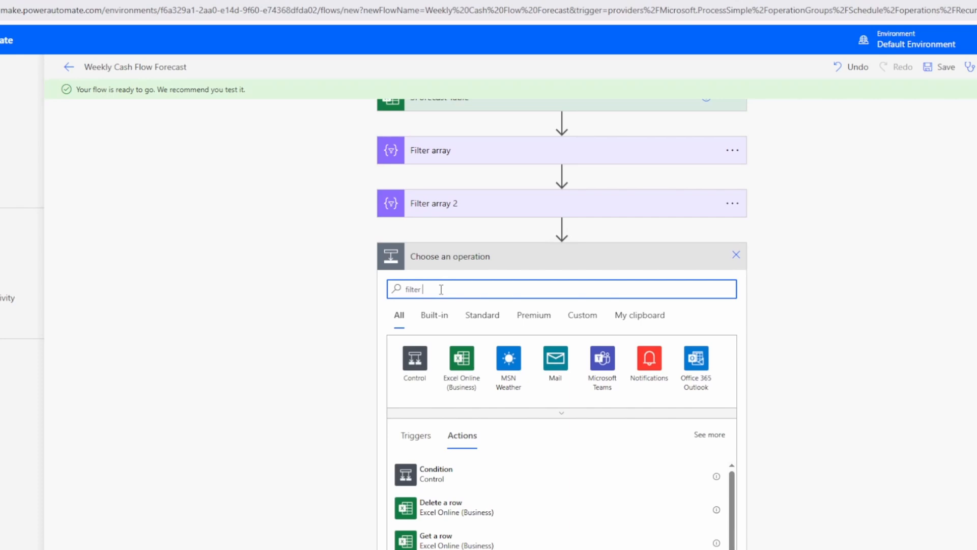
pyautogui.write('array')
pyautogui.click(507, 475)
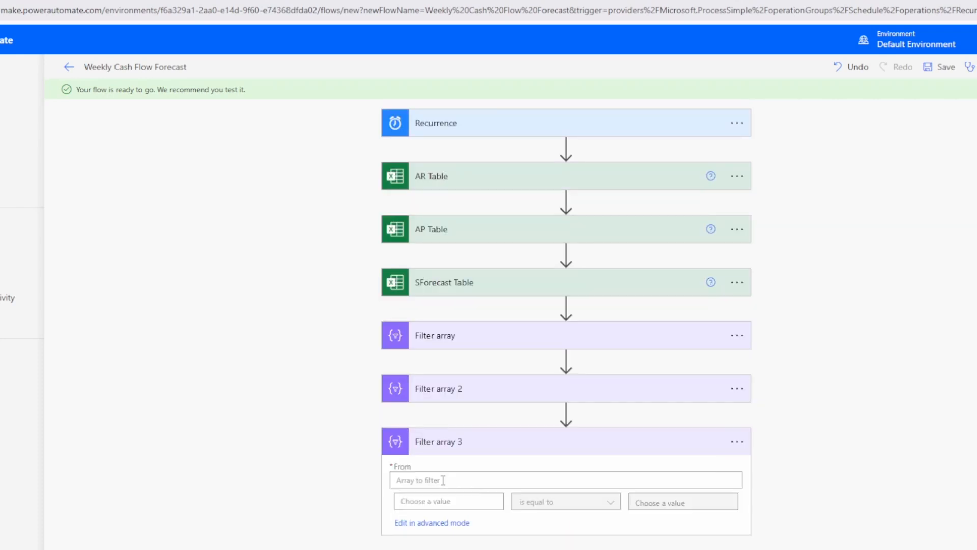
pyautogui.scroll(-4, 678, 484)
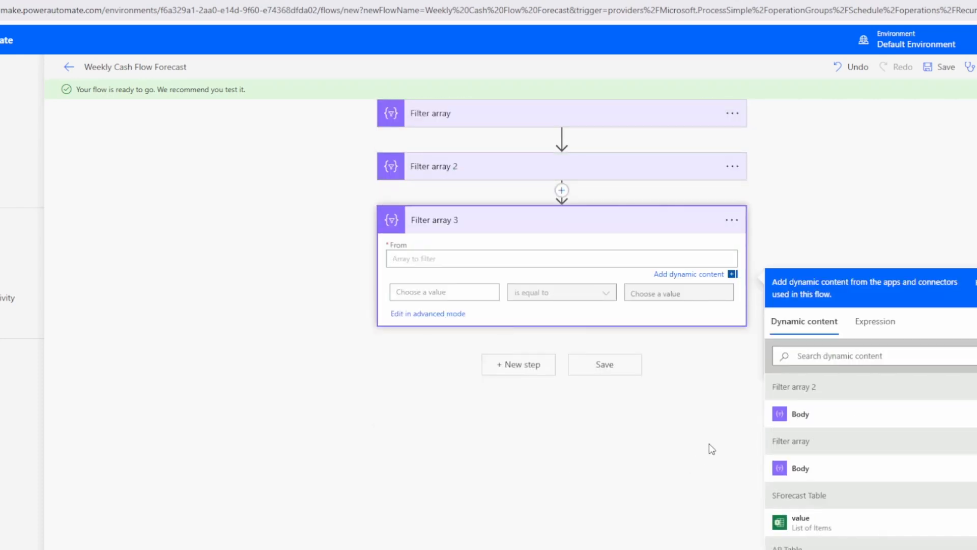
pyautogui.click(810, 525)
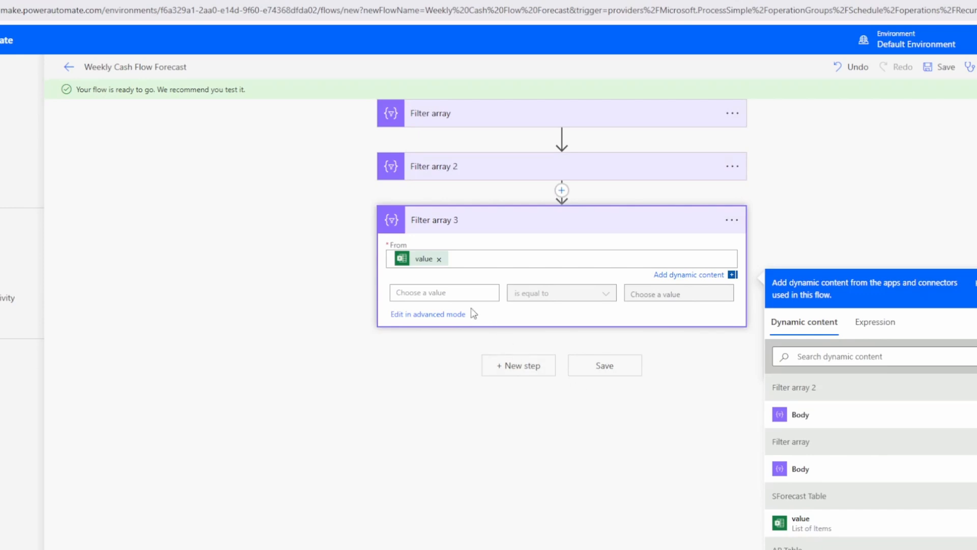
# Replace its empty condition with the pasted date-range expression in advanced mode.
pyautogui.click(440, 315)
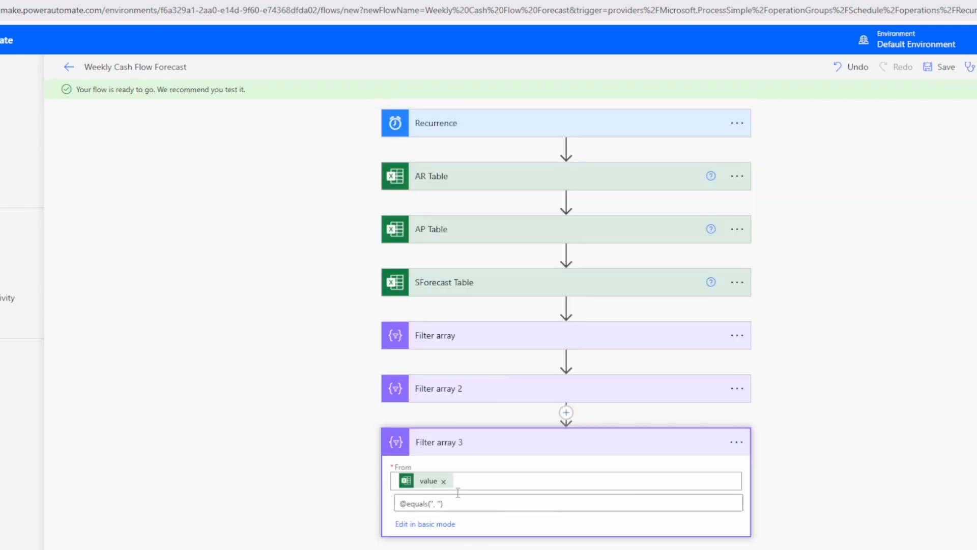
pyautogui.moveTo(456, 503); pyautogui.dragTo(362, 497)
pyautogui.hotkey('ctrl', 'v')
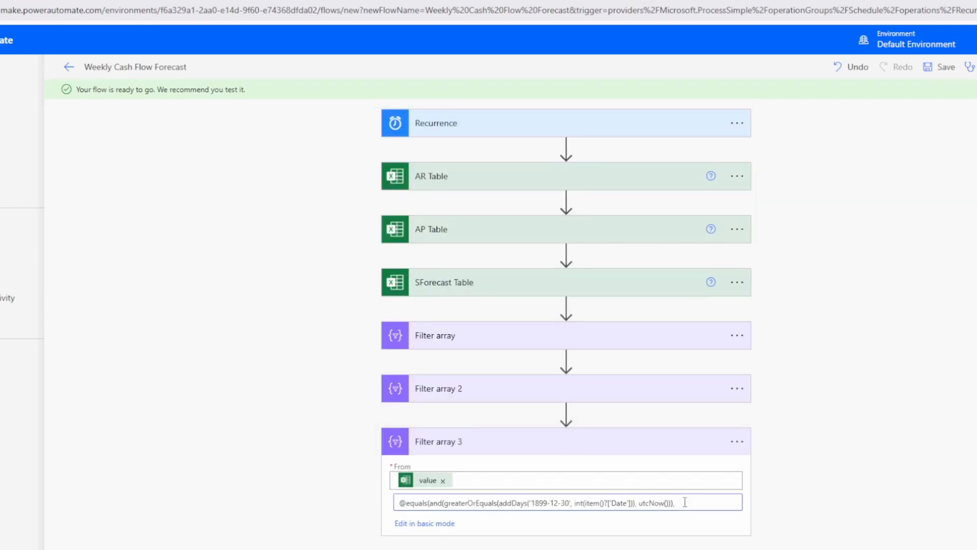
pyautogui.scroll(-1, 690, 497)
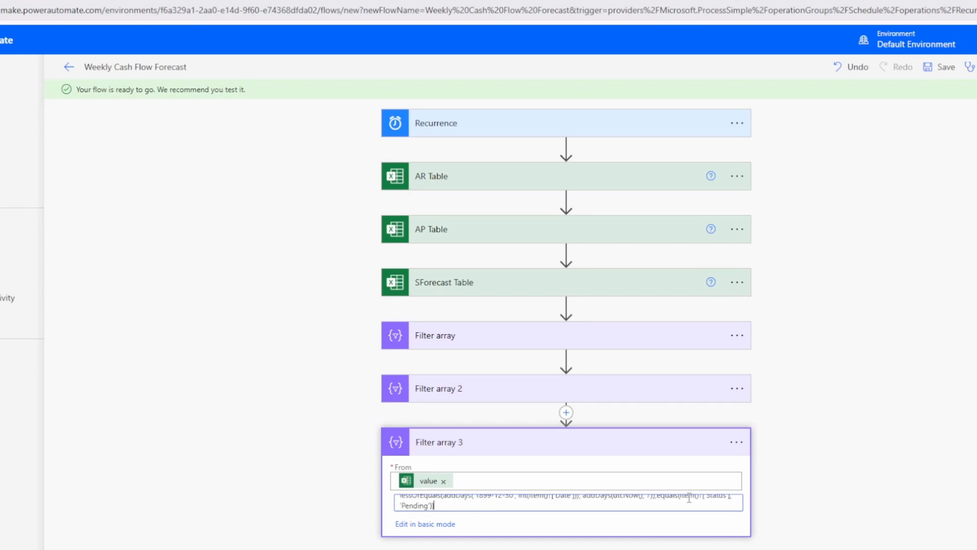
# Delete the Status equals 'Pending' clause from the expression and save the flow.
pyautogui.click(657, 495)
pyautogui.press('Up')
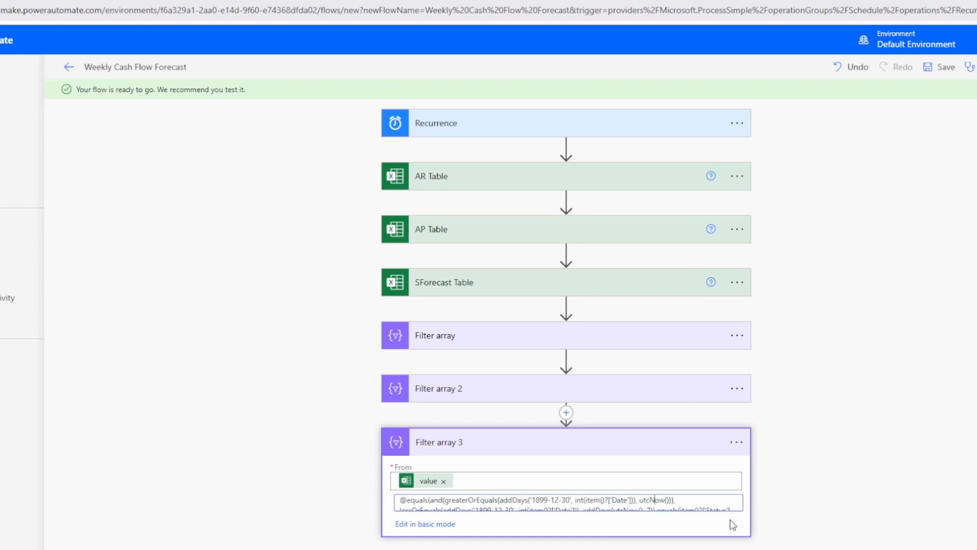
pyautogui.press('Down')
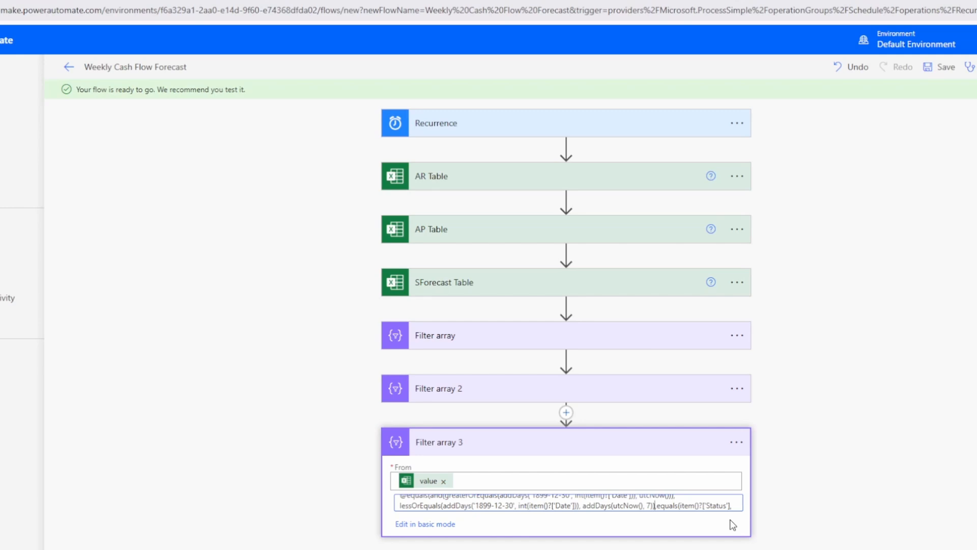
pyautogui.hotkey('shift', 'Down')
pyautogui.hotkey('shift', 'Left')
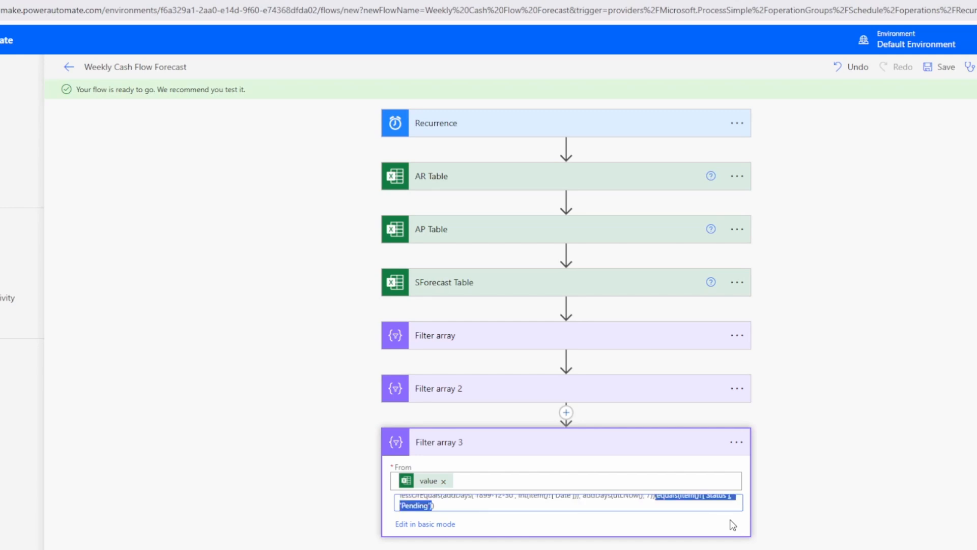
pyautogui.press('BackSpace')
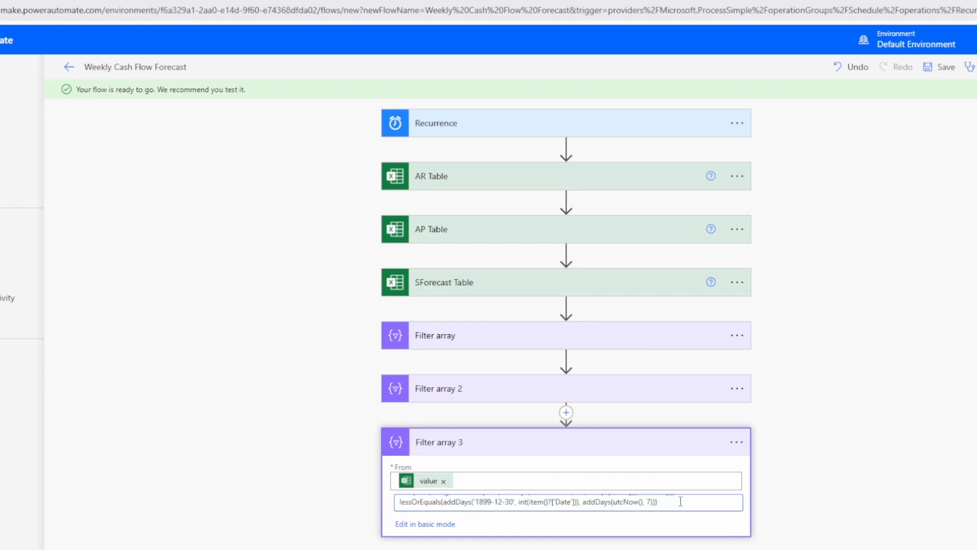
pyautogui.press('Up')
pyautogui.hotkey('ctrl', 's')
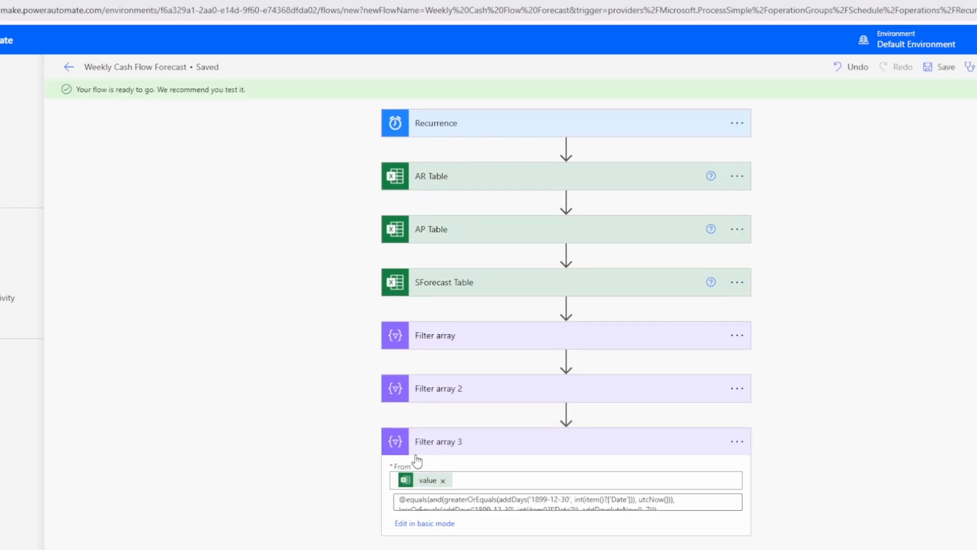
# Check Filter array 3 and Filter array 2 conditions by toggling basic and advanced mode.
pyautogui.click(446, 524)
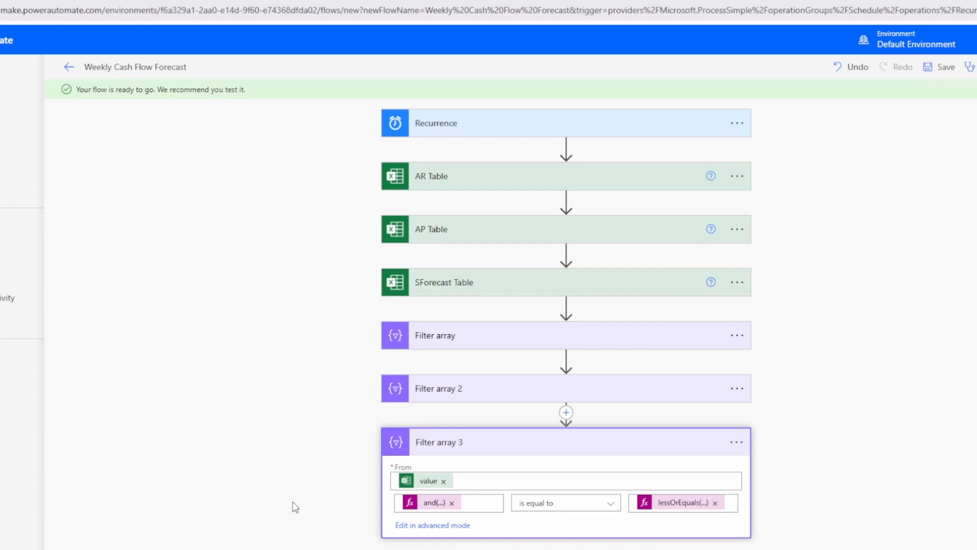
pyautogui.click(441, 529)
pyautogui.click(464, 392)
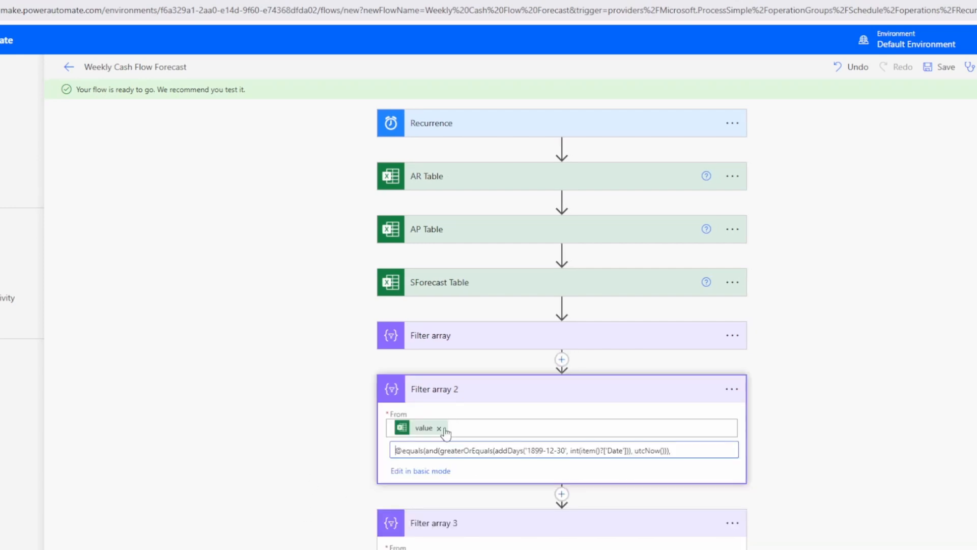
pyautogui.click(421, 472)
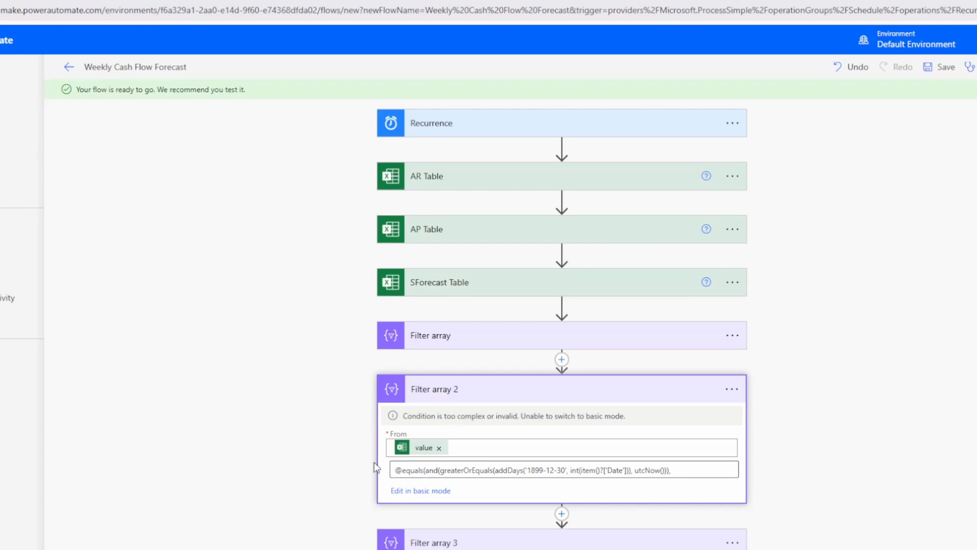
# Commit the FilterArraySalesForecast step name alongside FilterArray AR and FilterArray AP, and save.
pyautogui.scroll(-2, 329, 412)
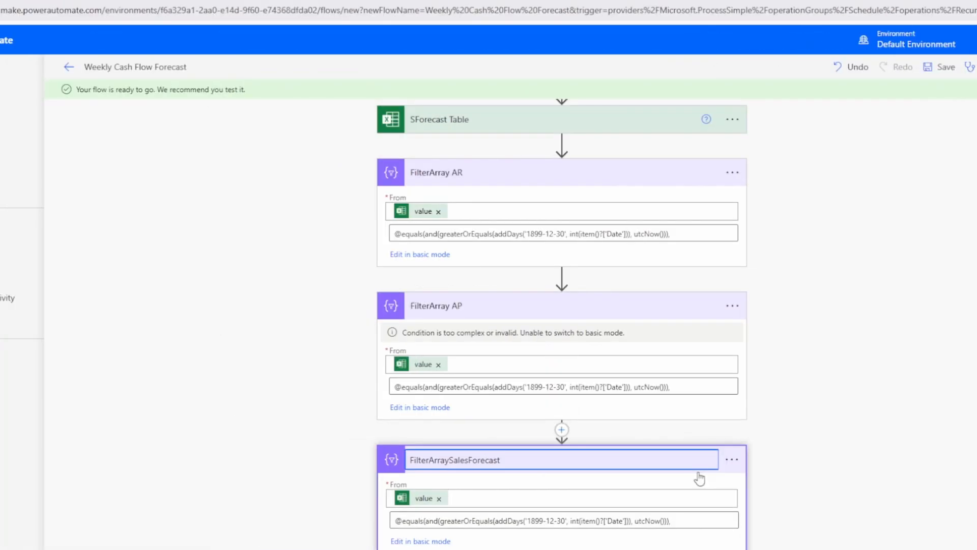
pyautogui.click(700, 479)
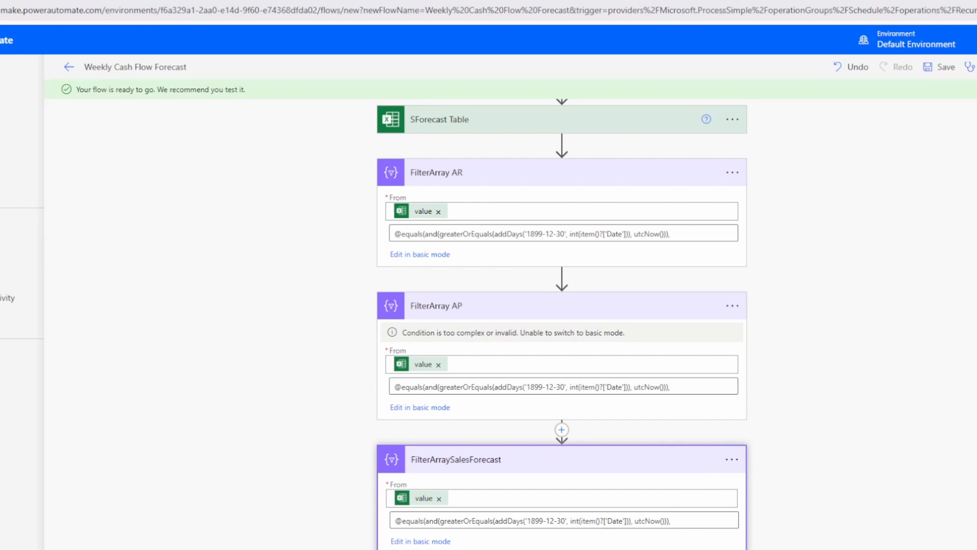
pyautogui.hotkey('ctrl', 's')
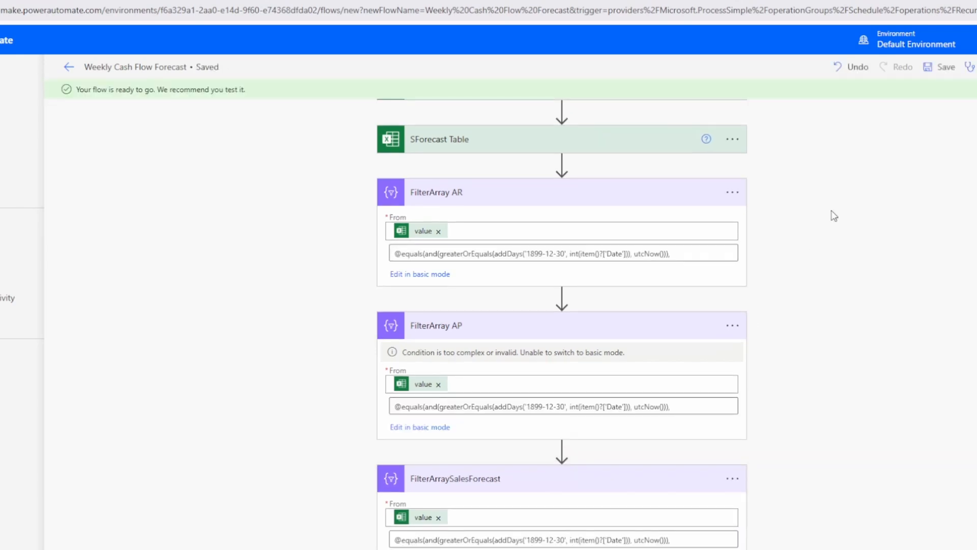
pyautogui.scroll(3, 779, 227)
pyautogui.scroll(-3, 738, 217)
# Test the Weekly Cash Flow Forecast flow manually and confirm the run succeeds.
pyautogui.click(958, 84)
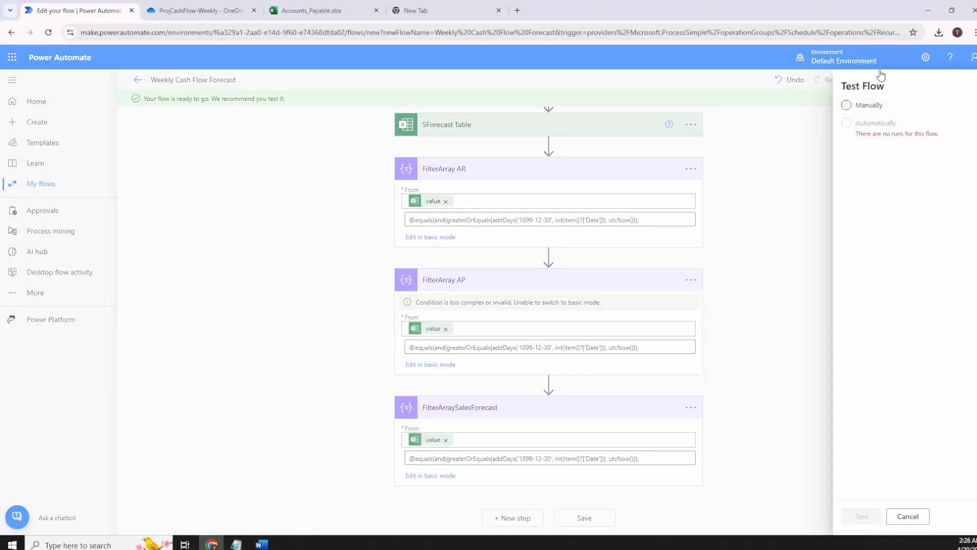
pyautogui.click(826, 105)
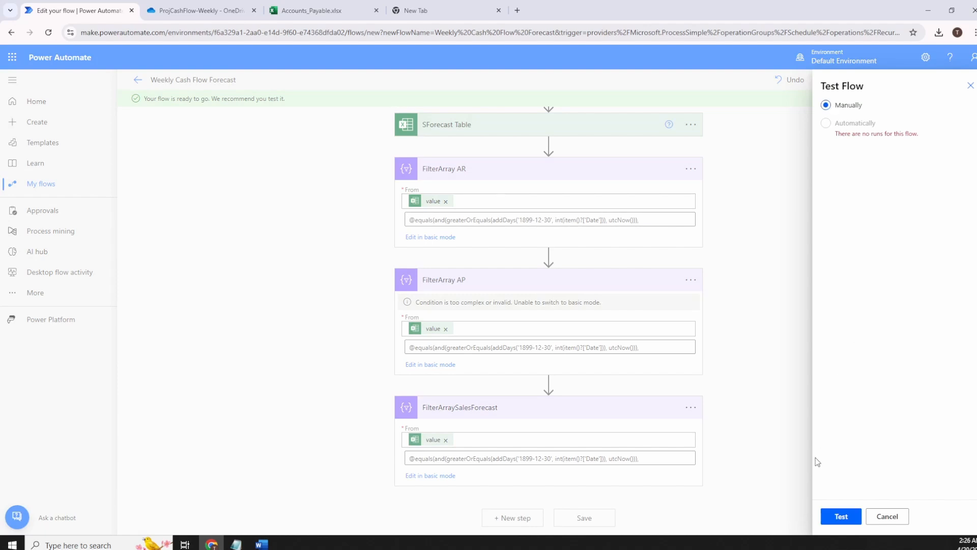
pyautogui.click(841, 517)
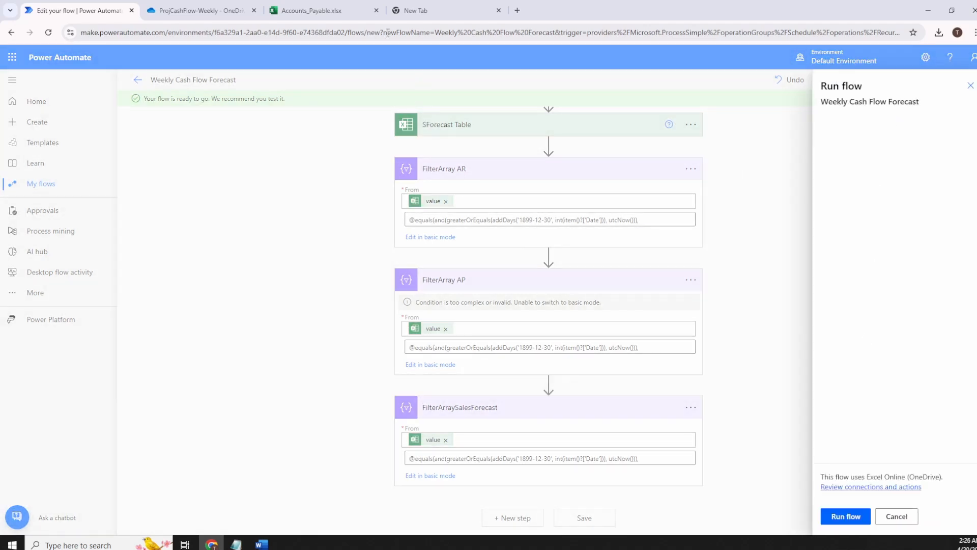
pyautogui.click(845, 517)
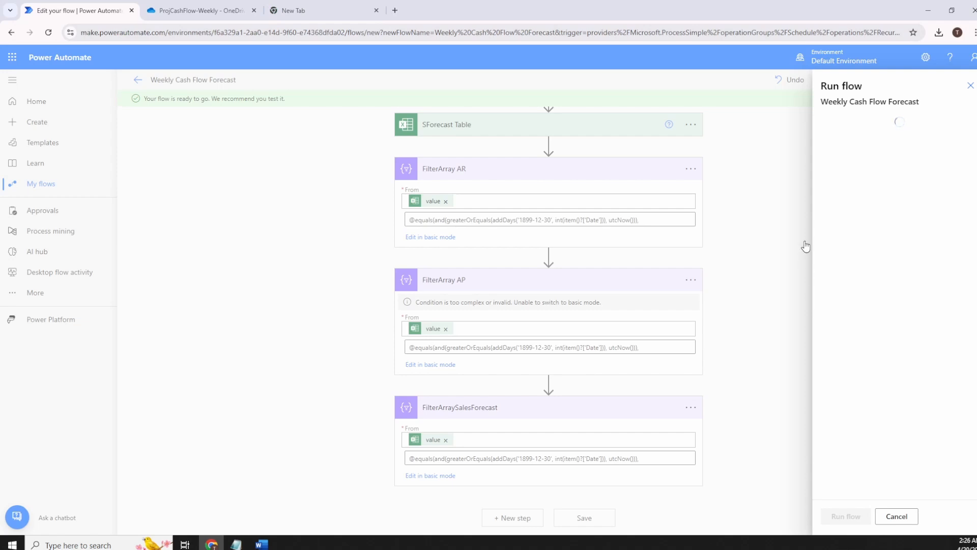
pyautogui.click(845, 517)
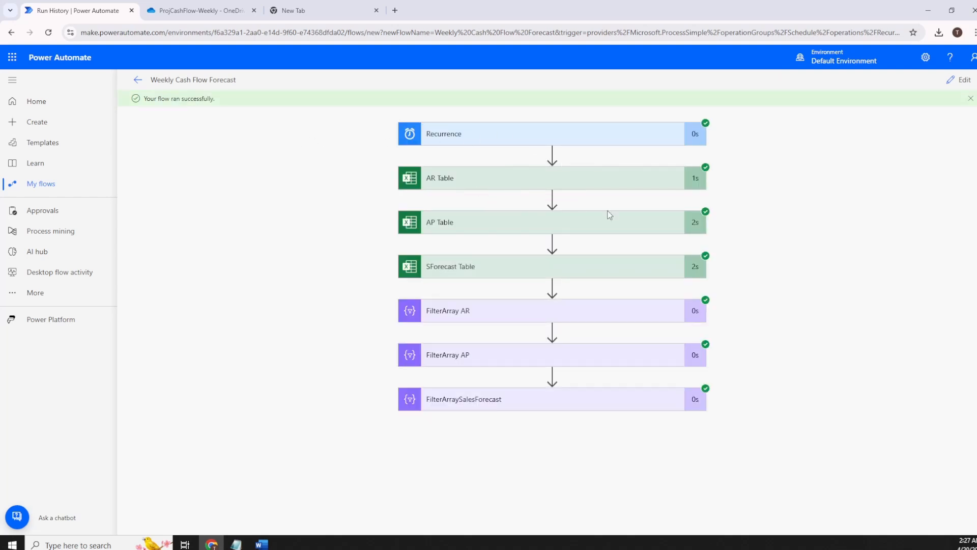
# Expand the AR Table run step and open its output data in a new tab.
pyautogui.click(580, 188)
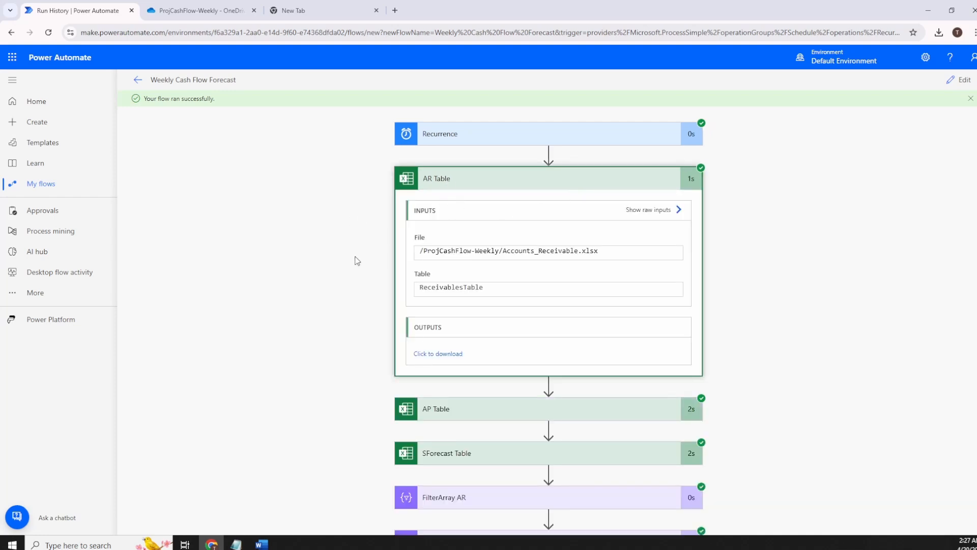
pyautogui.scroll(-2, 358, 257)
pyautogui.scroll(1, 431, 211)
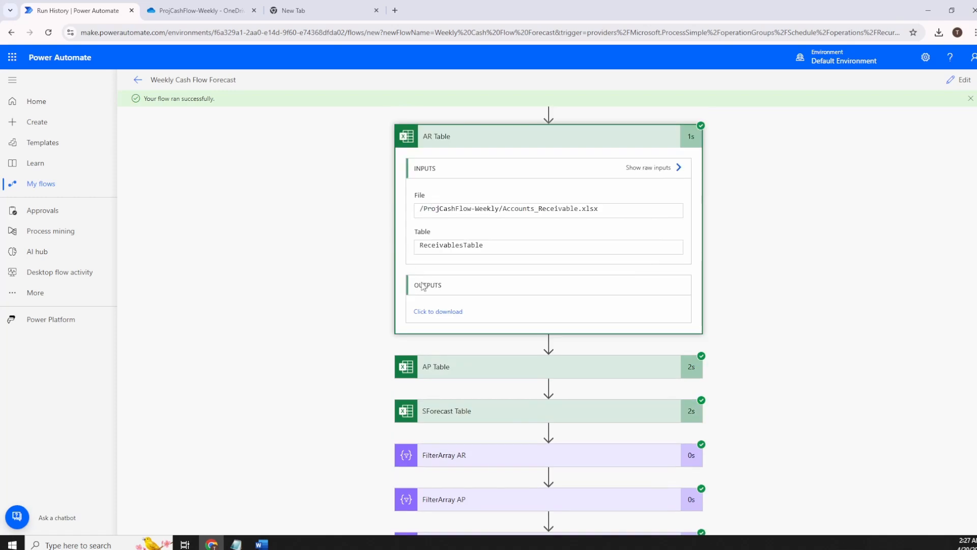
pyautogui.click(441, 311)
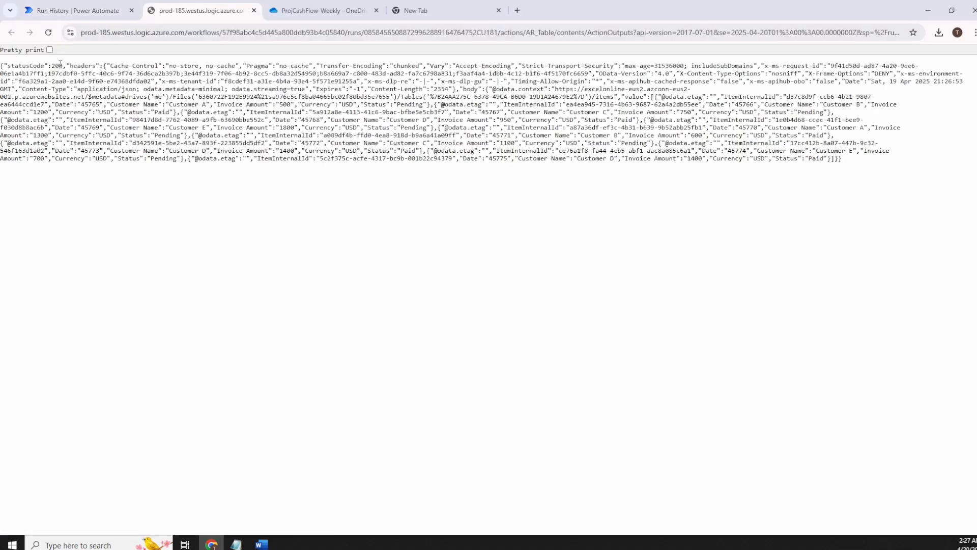
# Pretty-print the raw JSON and highlight Customer A and Customer E's Pending status.
pyautogui.click(50, 50)
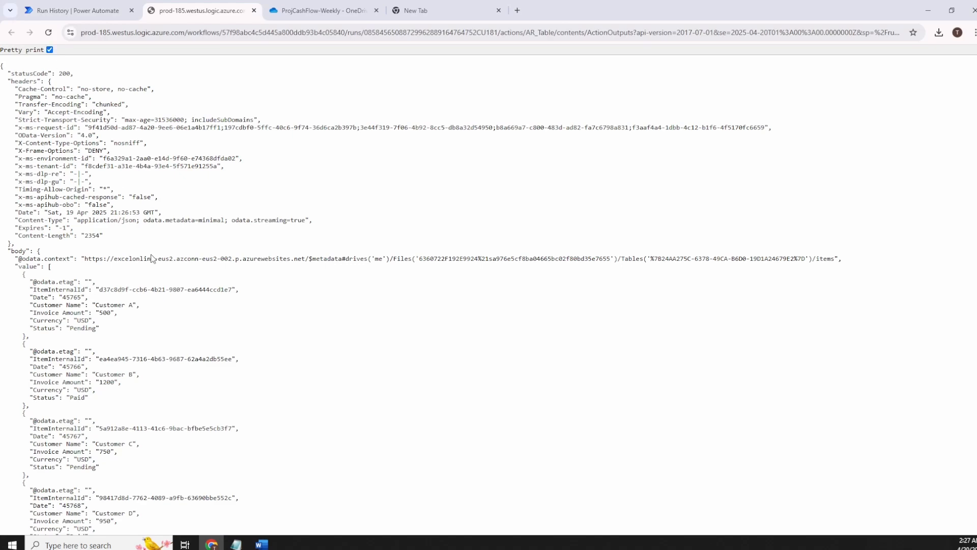
pyautogui.scroll(-8, 170, 254)
pyautogui.scroll(15, 169, 254)
pyautogui.scroll(-8, 168, 255)
pyautogui.scroll(2, 152, 224)
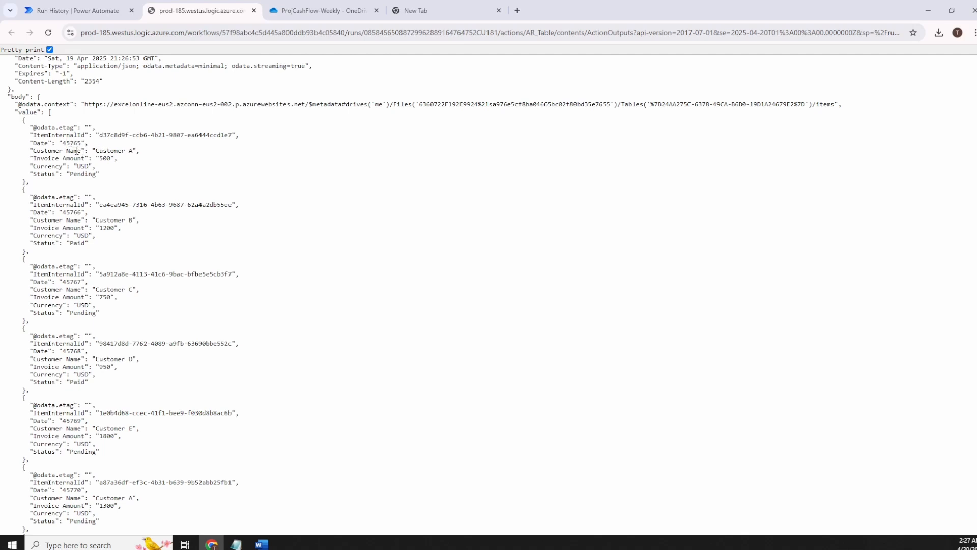
pyautogui.moveTo(103, 151); pyautogui.dragTo(119, 151)
pyautogui.scroll(-6, 185, 222)
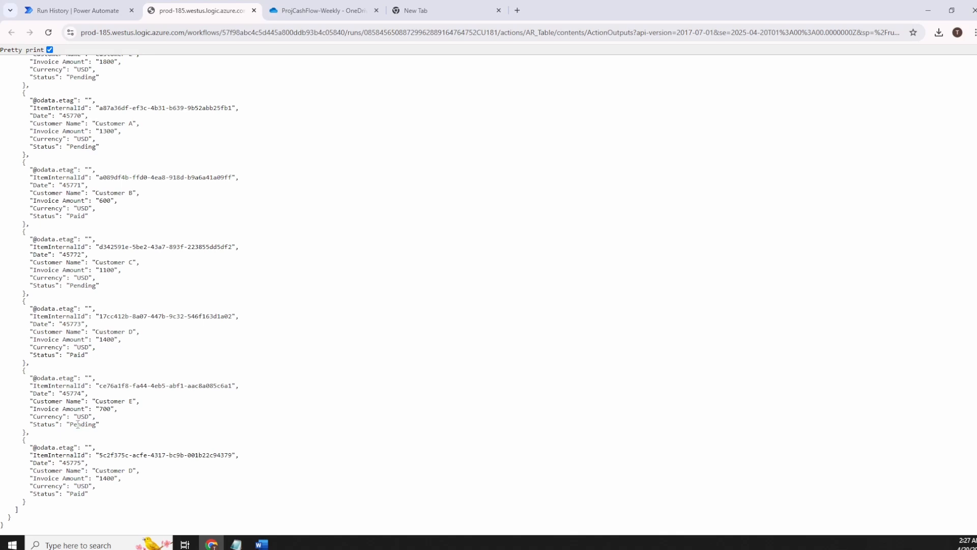
pyautogui.moveTo(78, 424); pyautogui.dragTo(87, 426)
# Return to run history, review AP Table and AR Table inputs, then collapse AR Table.
pyautogui.click(254, 10)
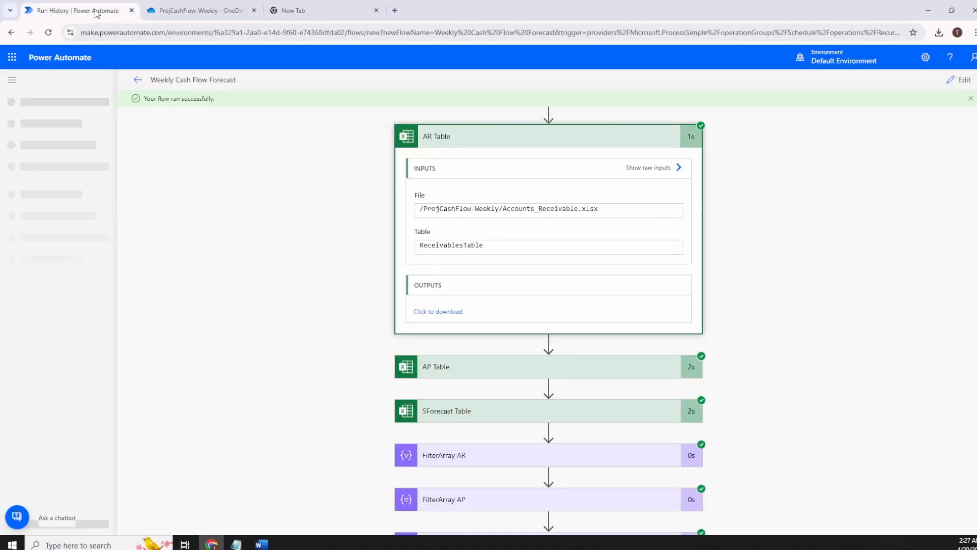
pyautogui.scroll(-1, 477, 287)
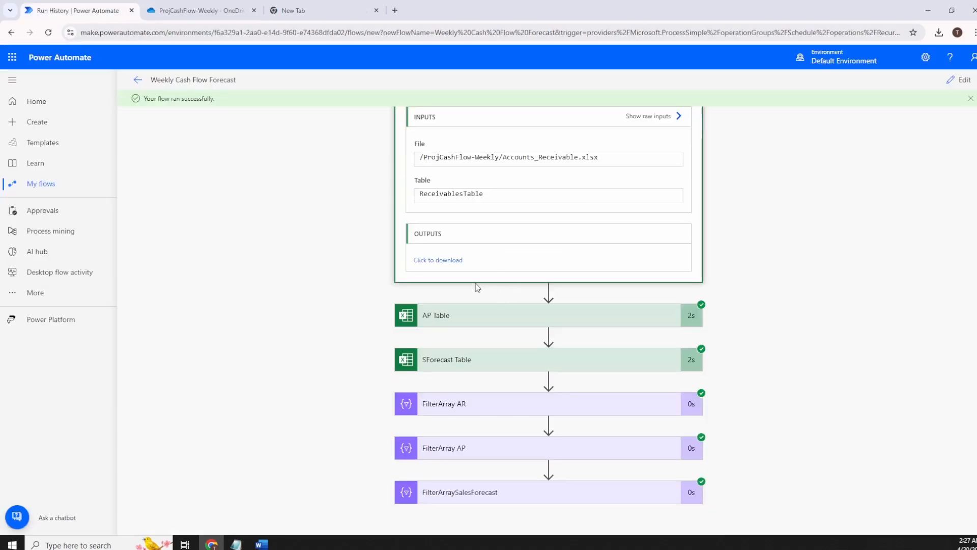
pyautogui.click(477, 324)
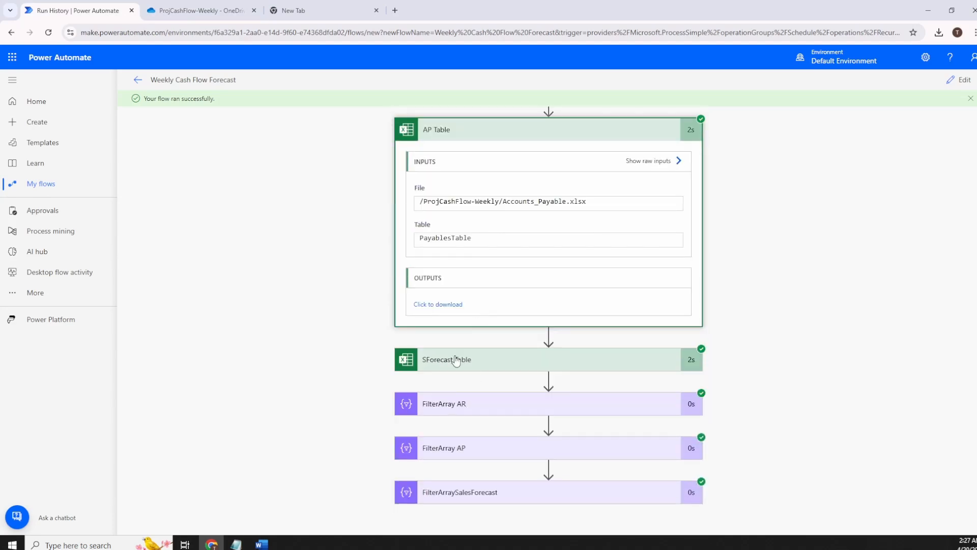
pyautogui.scroll(2, 516, 182)
pyautogui.click(517, 183)
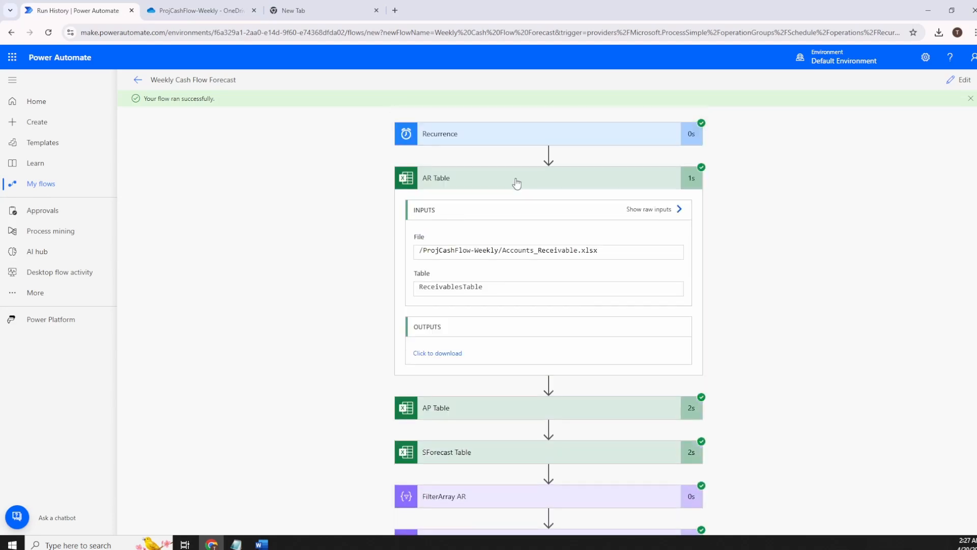
pyautogui.click(466, 186)
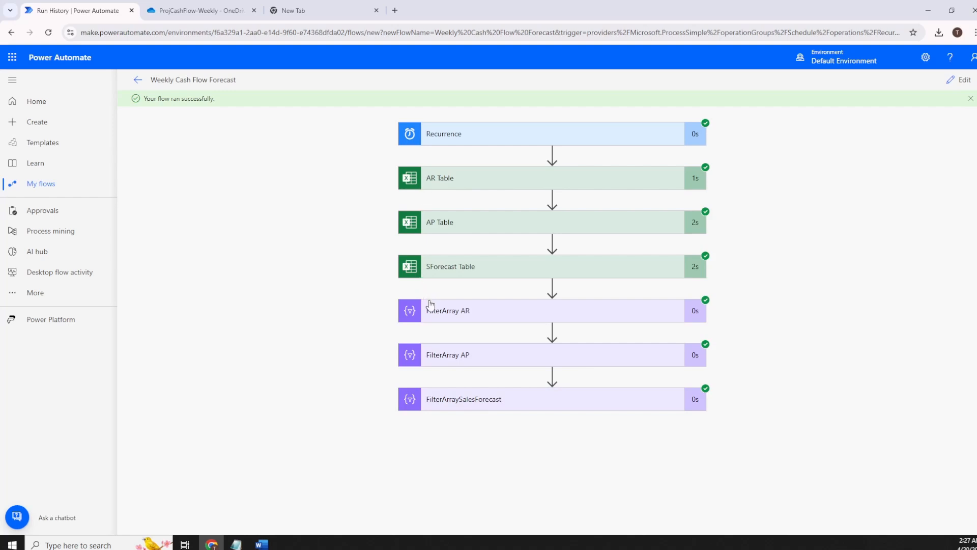
# Expand FilterArray AR's output and select the first filtered record's Date value 45767.
pyautogui.click(407, 301)
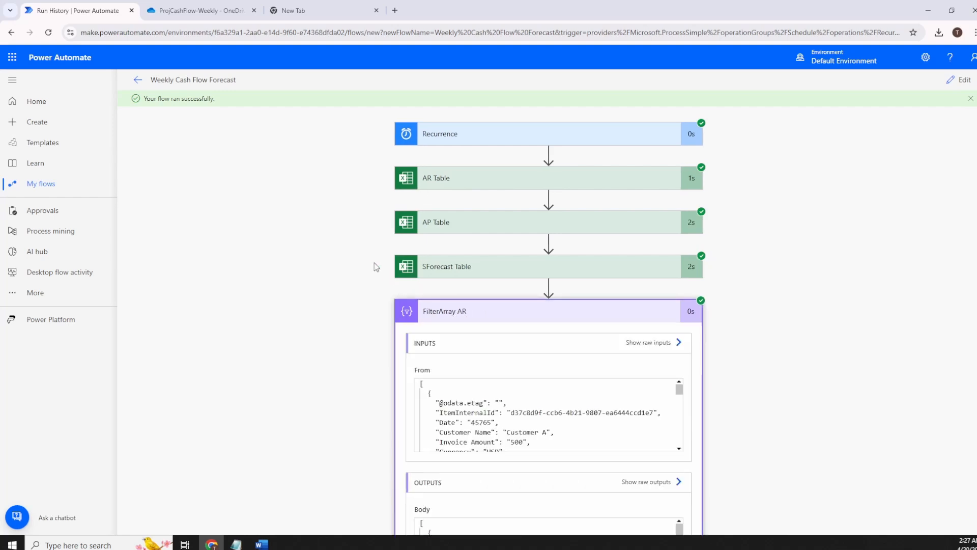
pyautogui.scroll(-4, 368, 261)
pyautogui.scroll(2, 368, 261)
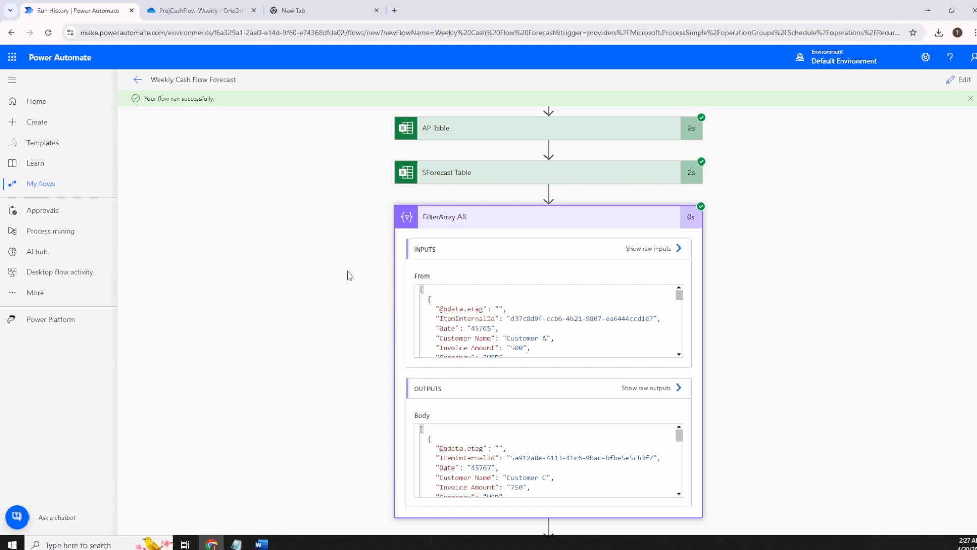
pyautogui.scroll(-2, 668, 396)
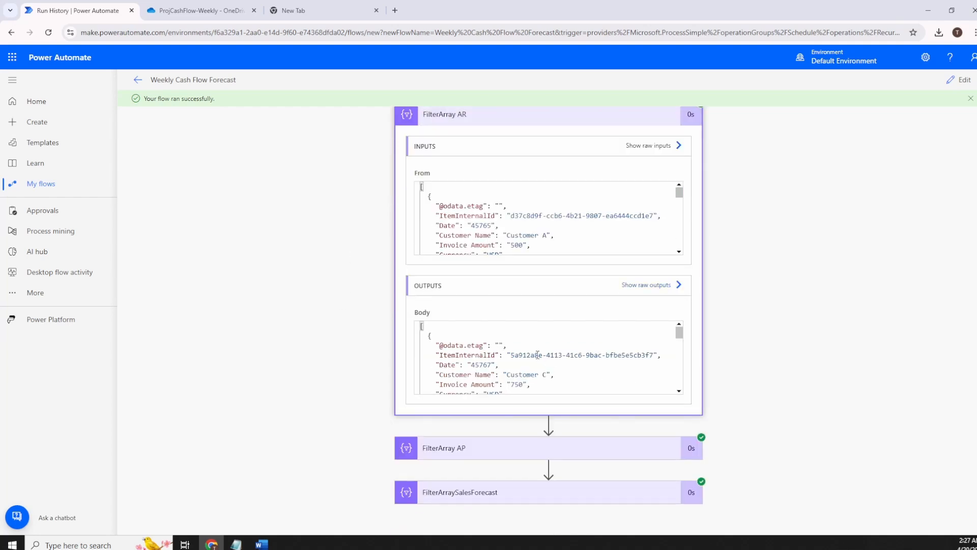
pyautogui.scroll(-1, 538, 355)
pyautogui.moveTo(488, 379); pyautogui.dragTo(497, 379)
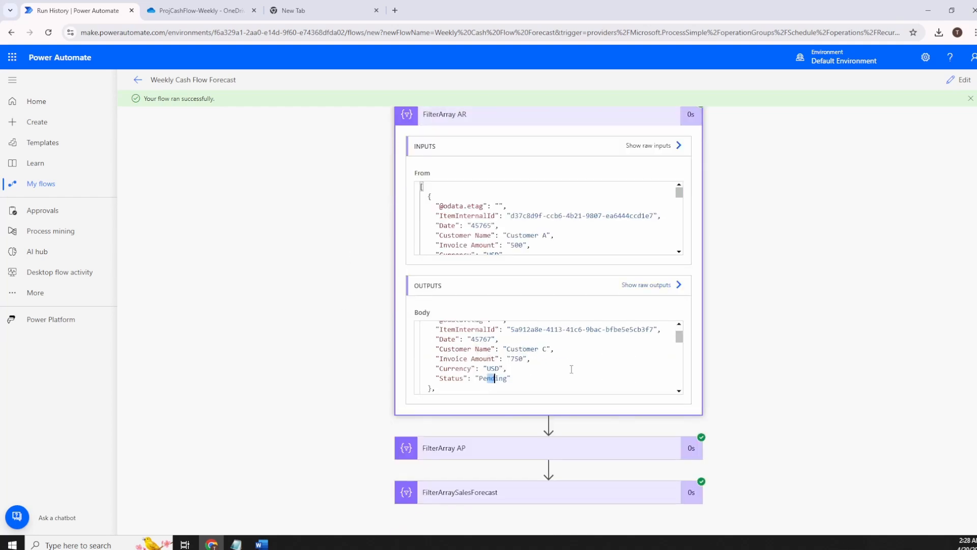
pyautogui.scroll(-3, 571, 370)
pyautogui.scroll(-2, 553, 359)
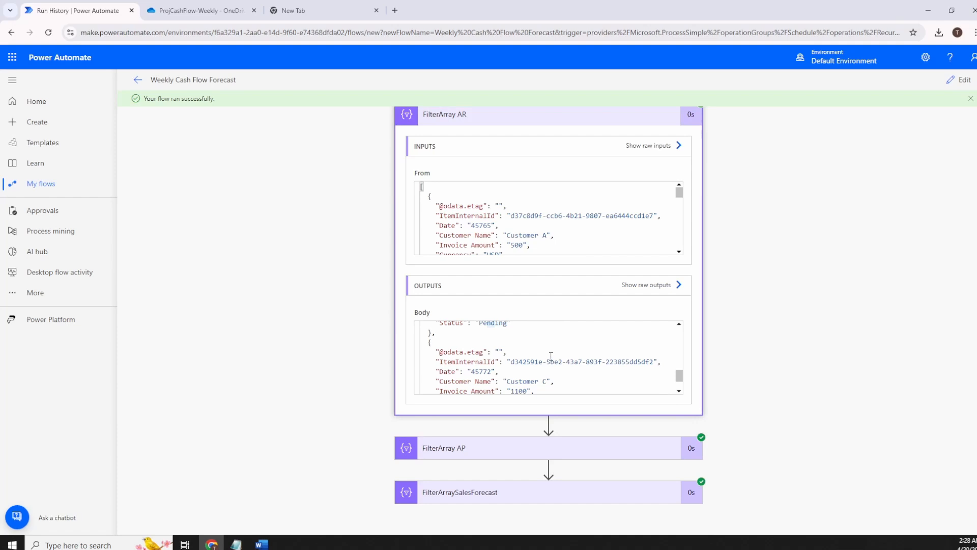
pyautogui.scroll(-2, 551, 356)
pyautogui.scroll(10, 498, 368)
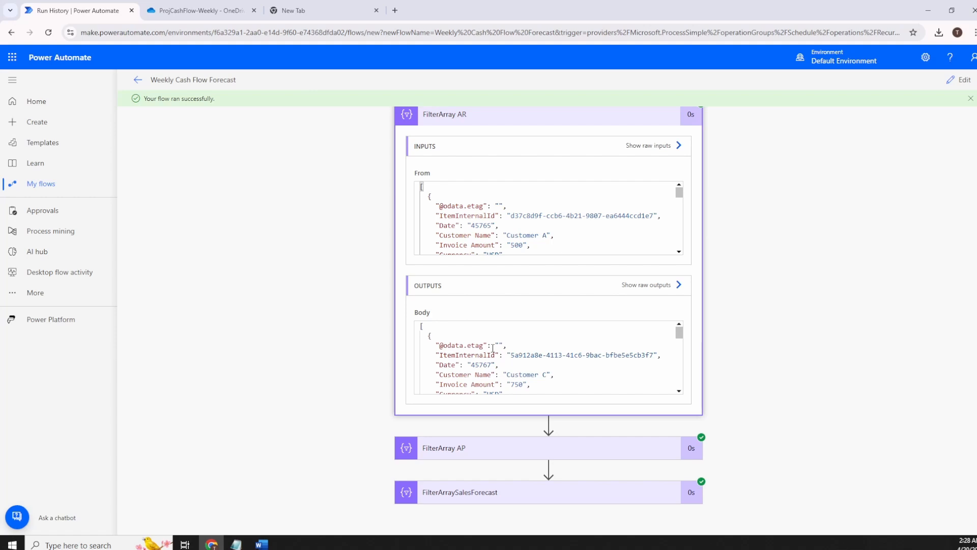
pyautogui.doubleClick(482, 363)
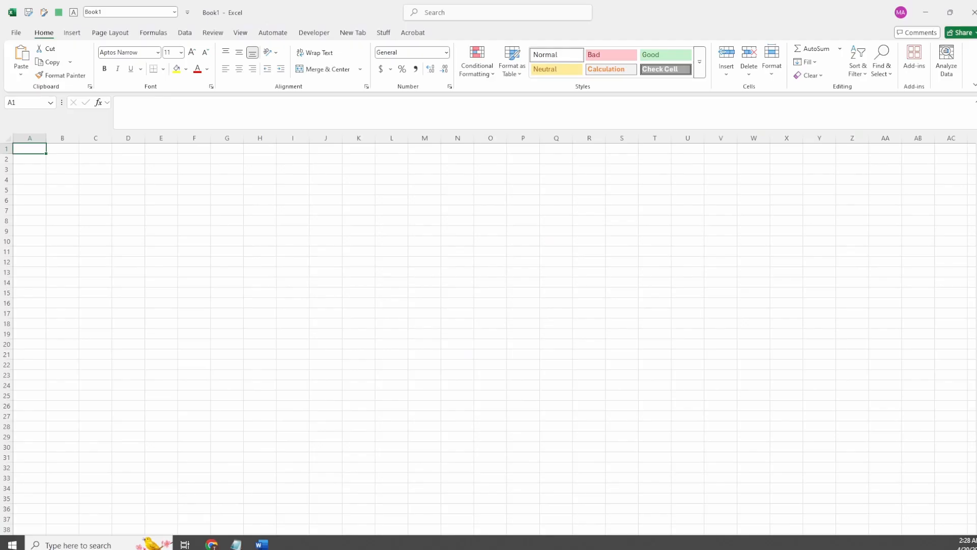
# Paste 45767 into Excel cell A1 and format it as a short date.
pyautogui.write('45767')
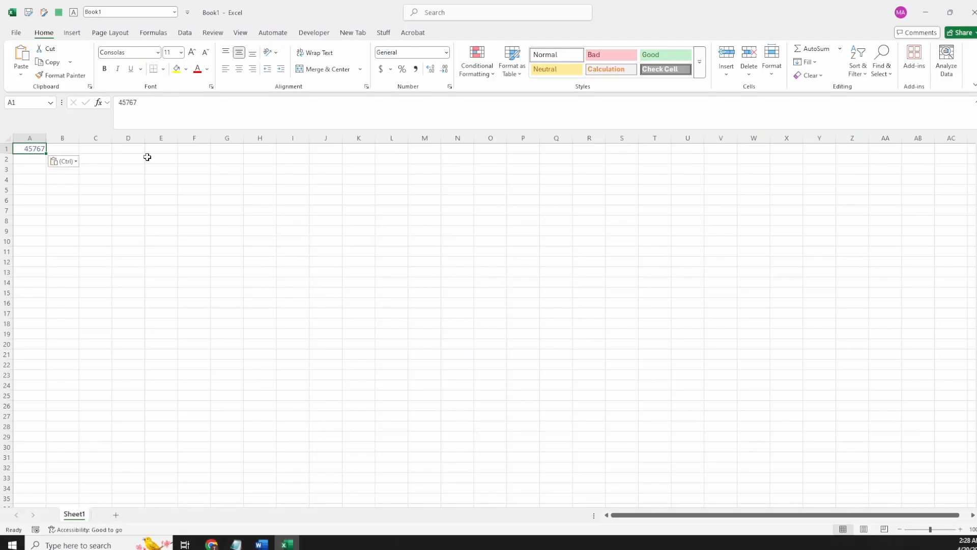
pyautogui.scroll(4, 217, 212)
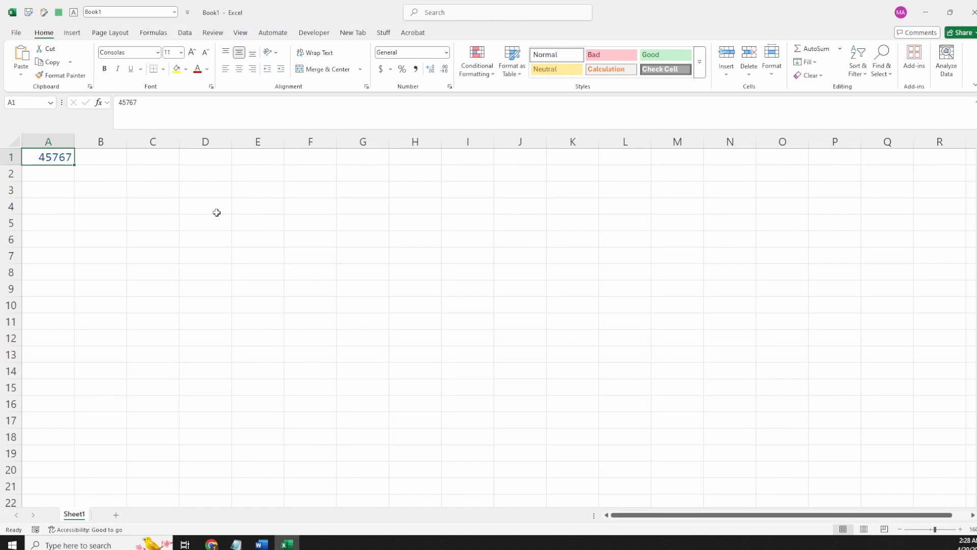
pyautogui.press('alt')
pyautogui.write('hns')
pyautogui.press('Return')
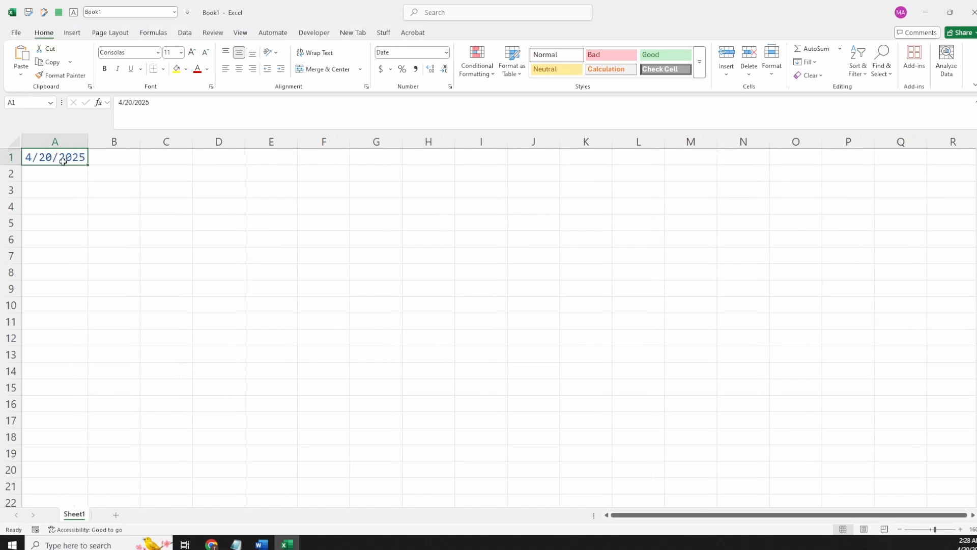
# Copy the last record's date 45772 into cell A2 and format it as a short date.
pyautogui.click(932, 17)
pyautogui.click(521, 352)
pyautogui.scroll(-5, 529, 344)
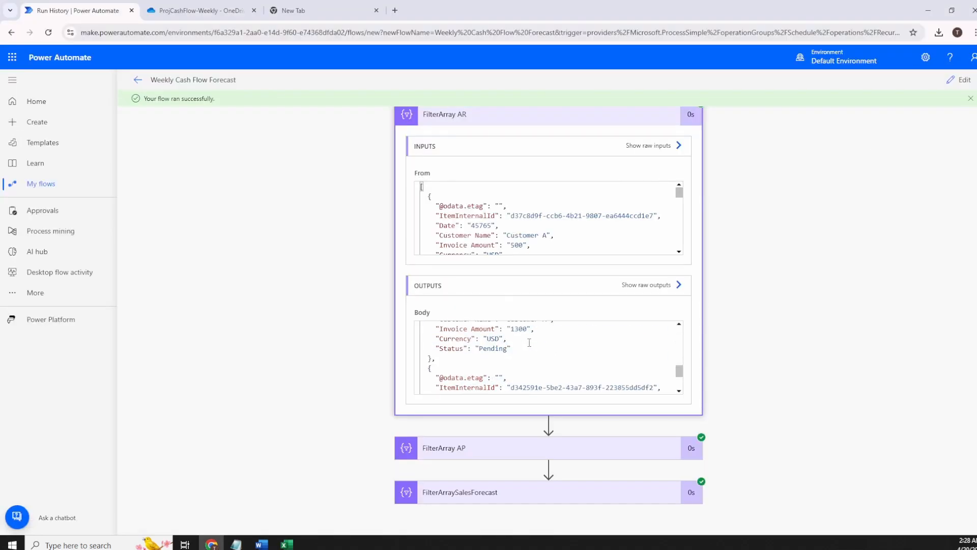
pyautogui.doubleClick(481, 330)
pyautogui.hotkey('ctrl', 'c')
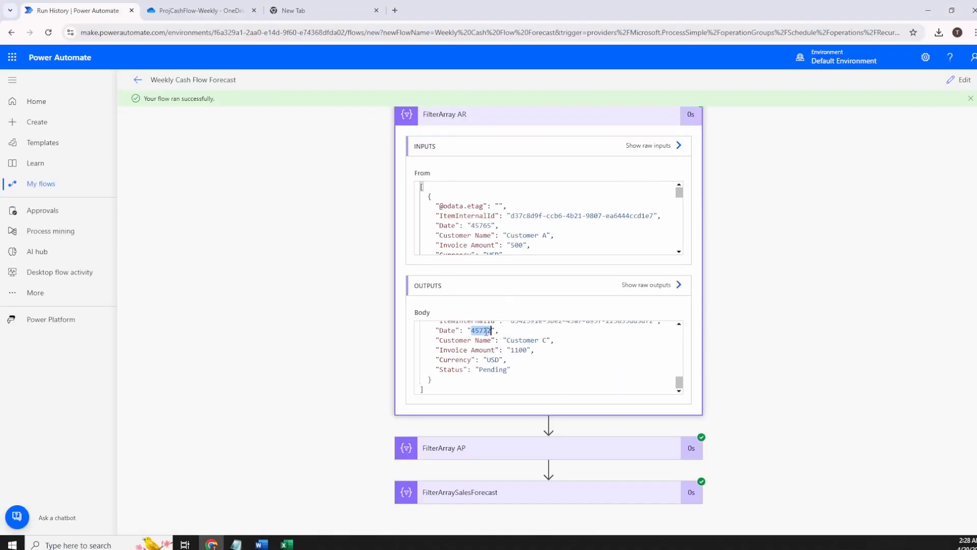
pyautogui.hotkey('alt', 'Tab')
pyautogui.press('Down')
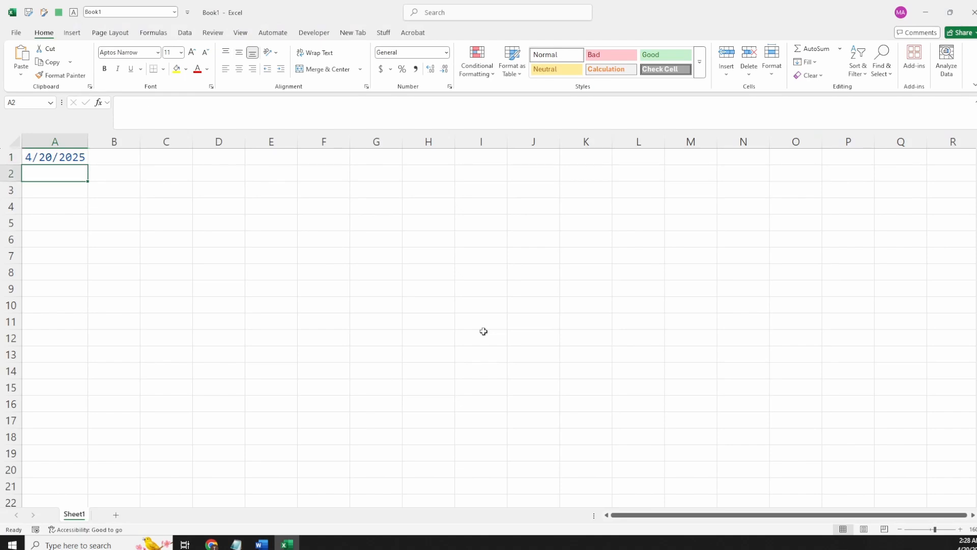
pyautogui.hotkey('ctrl', 'v')
pyautogui.press('Escape')
pyautogui.write('nSh')
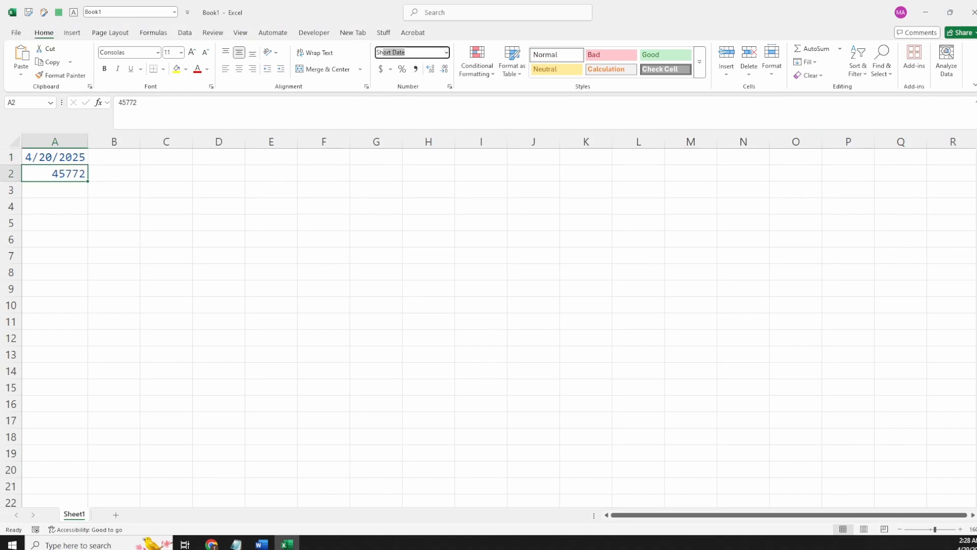
pyautogui.press('Return')
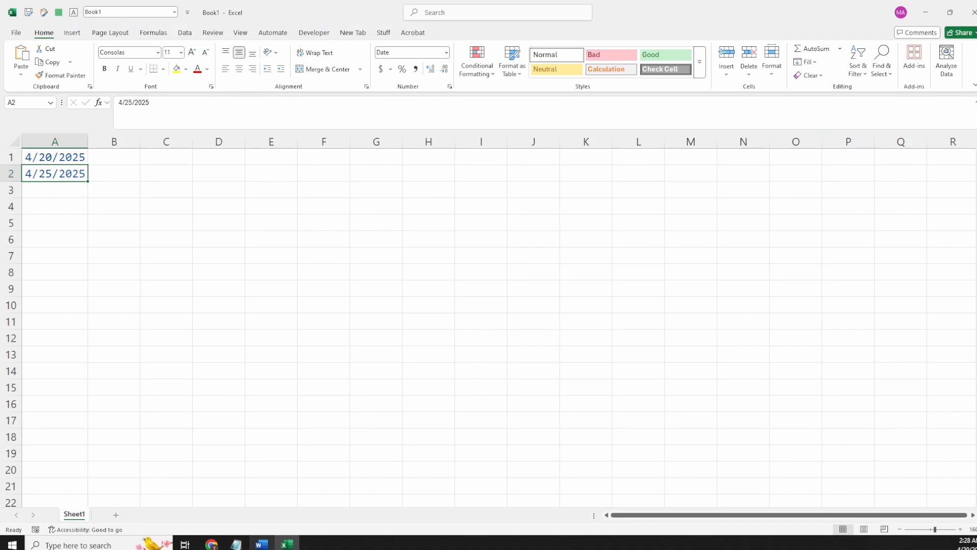
pyautogui.click(211, 544)
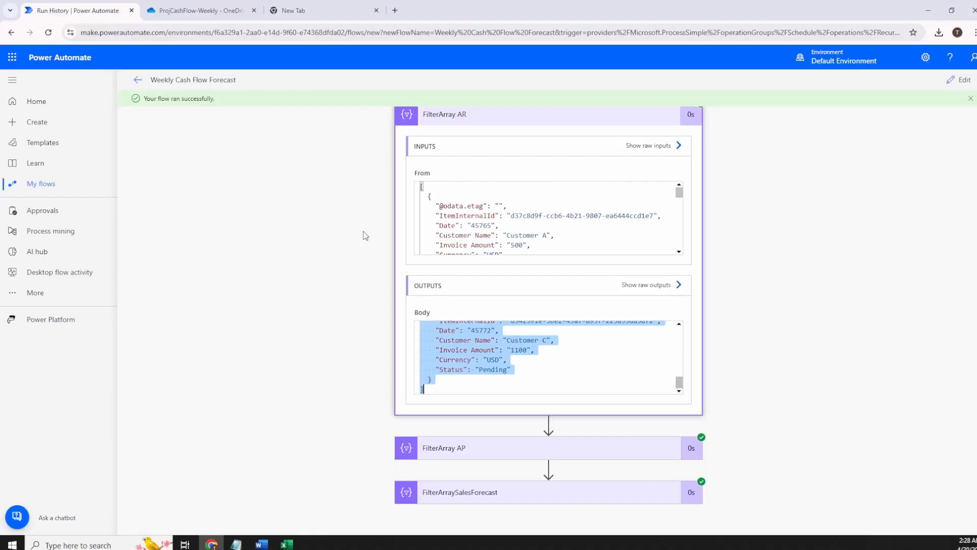
pyautogui.click(208, 11)
pyautogui.click(249, 248)
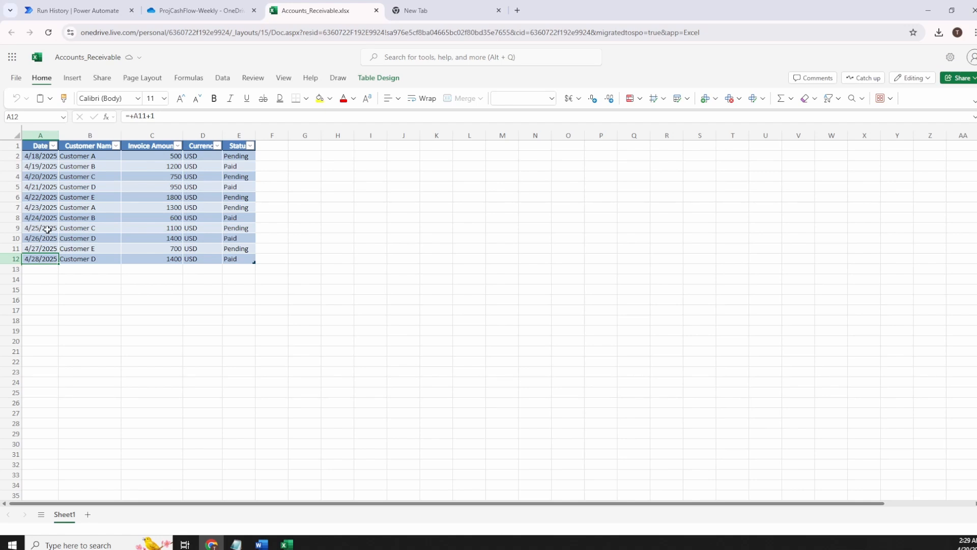
pyautogui.click(47, 229)
pyautogui.click(48, 240)
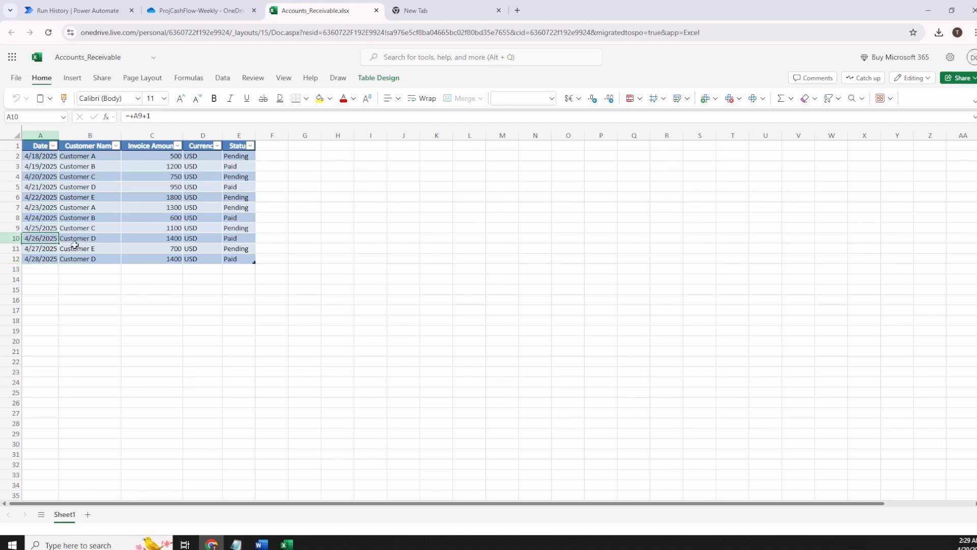
pyautogui.keyDown('shift'); pyautogui.click(234, 237); pyautogui.keyUp('shift')
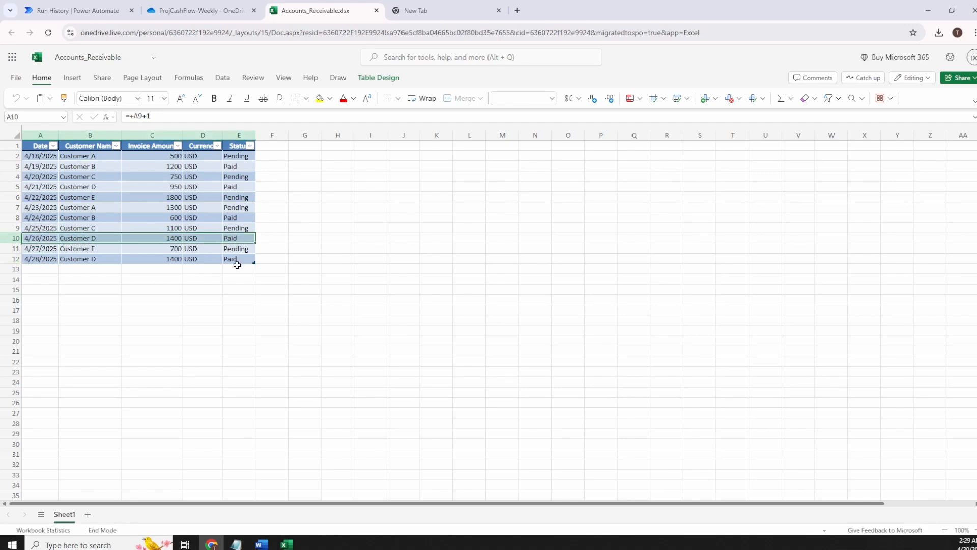
pyautogui.moveTo(63, 253); pyautogui.dragTo(235, 249)
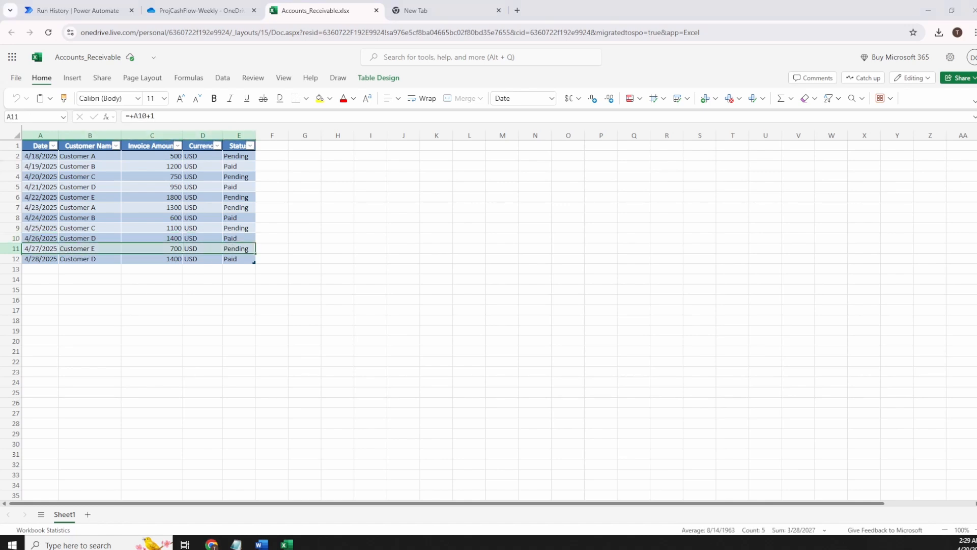
pyautogui.click(237, 237)
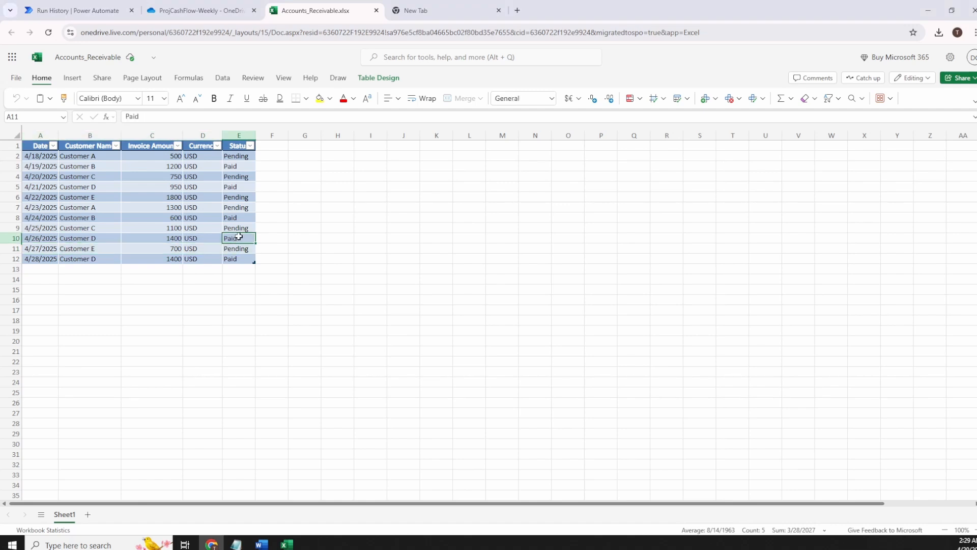
pyautogui.click(377, 10)
pyautogui.click(83, 12)
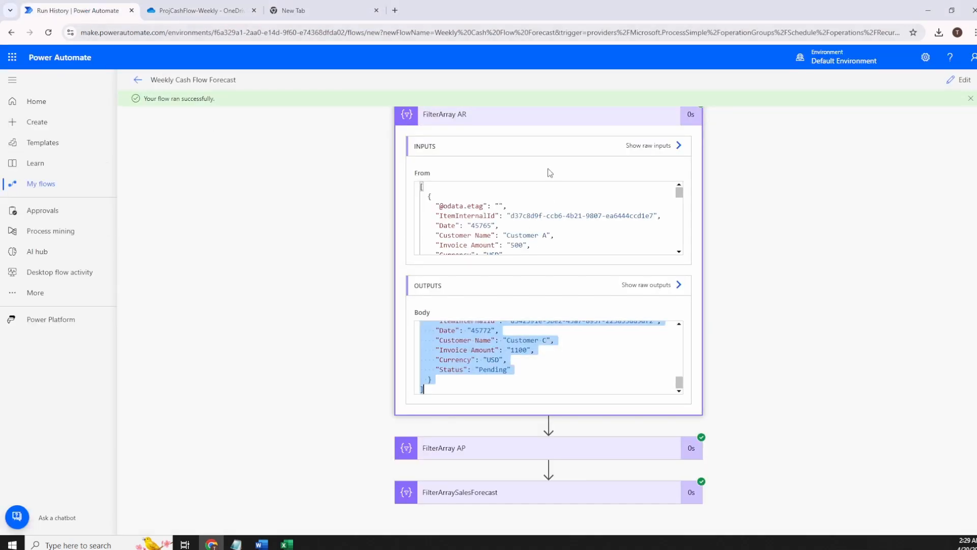
# Collapse FilterArray AR, return to the flow details page, and reopen the flow in Edit.
pyautogui.click(533, 122)
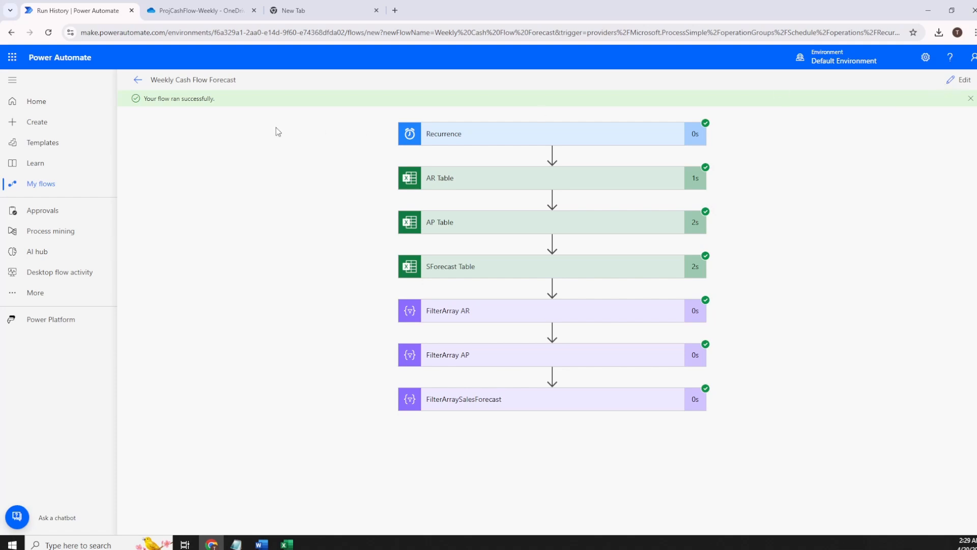
pyautogui.click(138, 80)
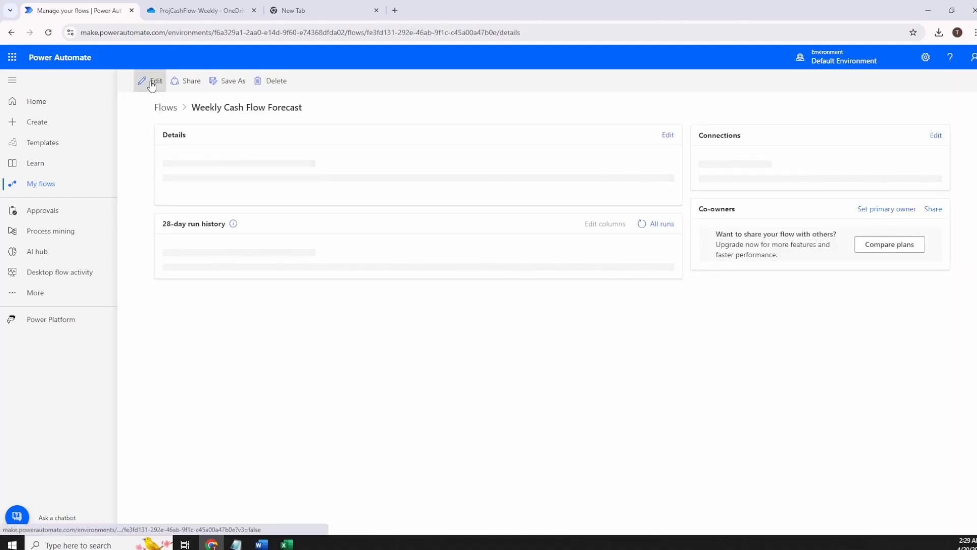
pyautogui.click(153, 85)
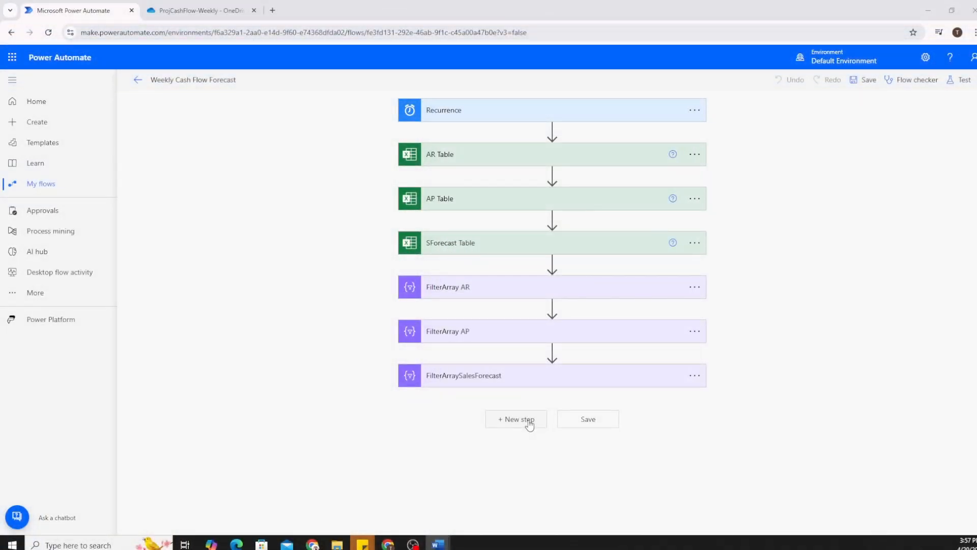
# Add an Initialize variable action as a new step after FilterArraySalesForecast.
pyautogui.click(529, 423)
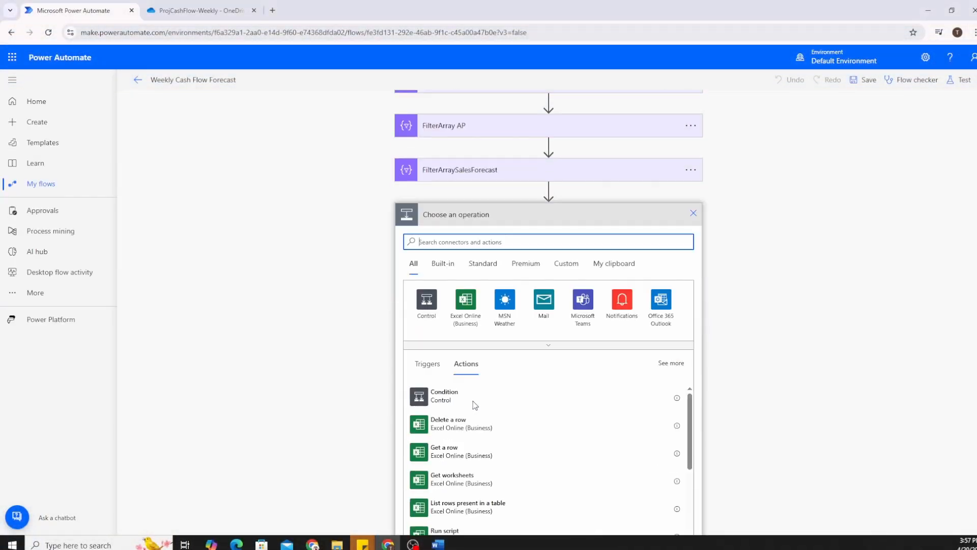
pyautogui.write('initialize var')
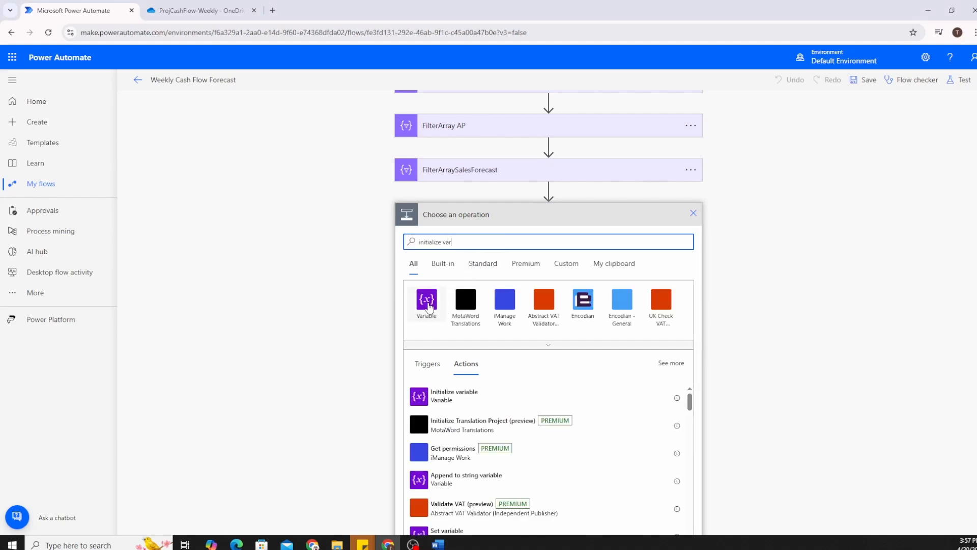
pyautogui.scroll(-1, 452, 398)
pyautogui.scroll(2, 455, 386)
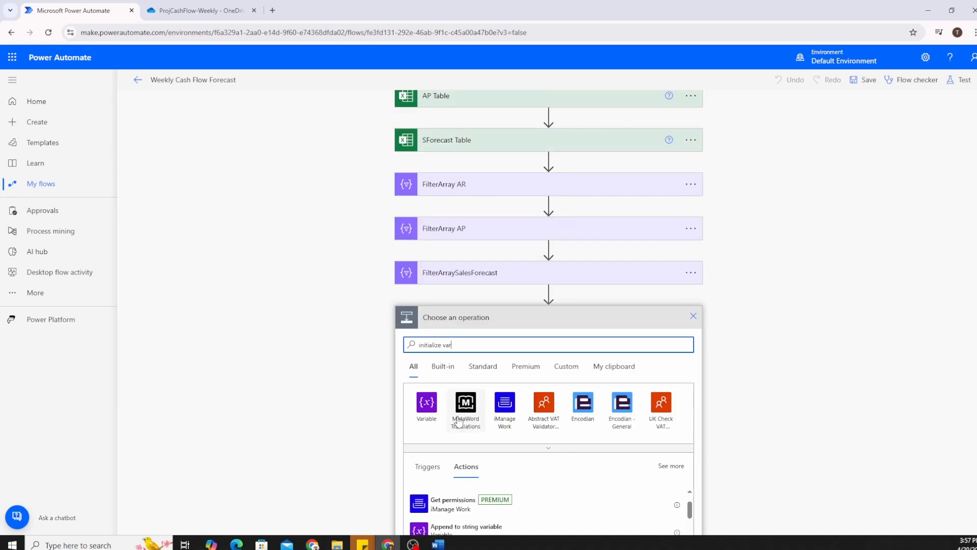
pyautogui.scroll(-3, 459, 421)
pyautogui.scroll(1, 454, 377)
pyautogui.click(454, 352)
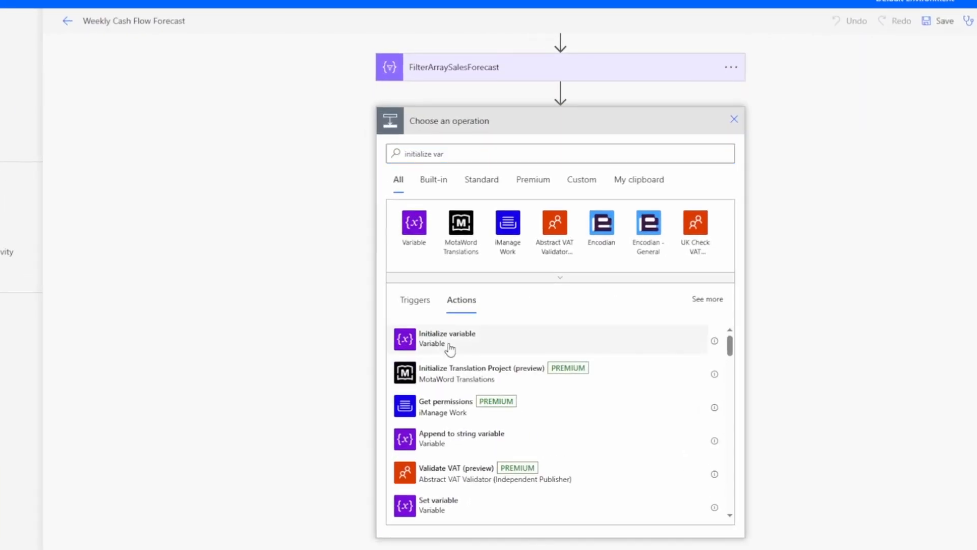
pyautogui.click(450, 342)
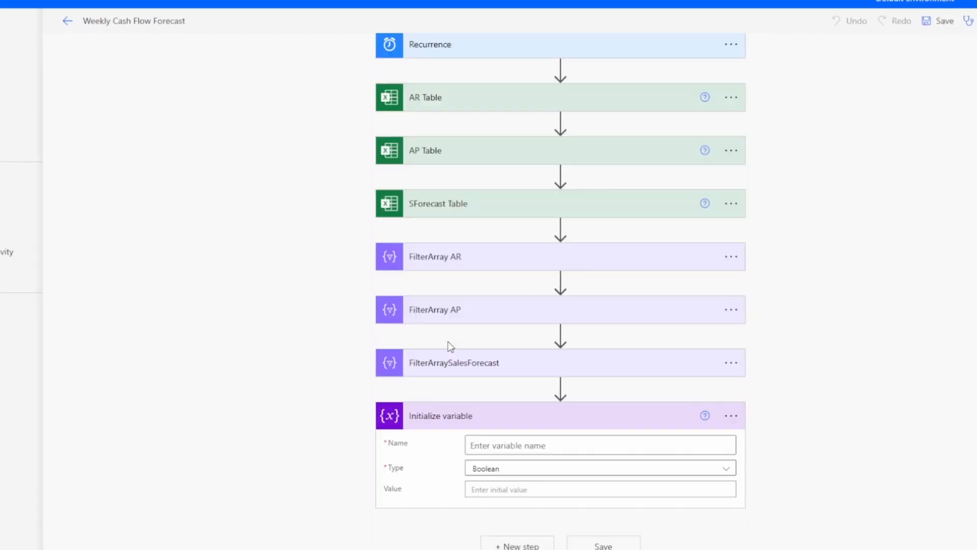
# Define the variable TotalReceivables as a Float with initial value 0.
pyautogui.click(497, 447)
pyautogui.write('TotalReceivab')
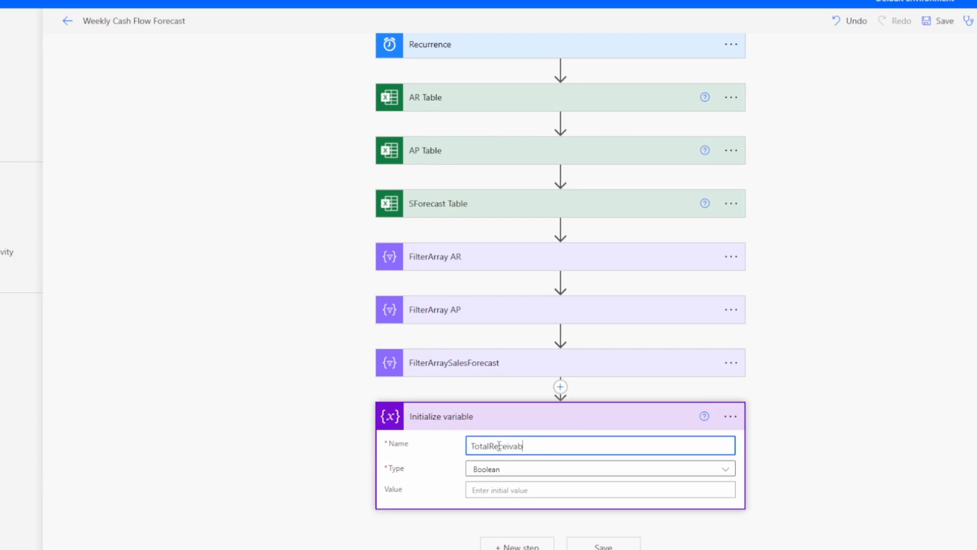
pyautogui.write('les')
pyautogui.press('Tab')
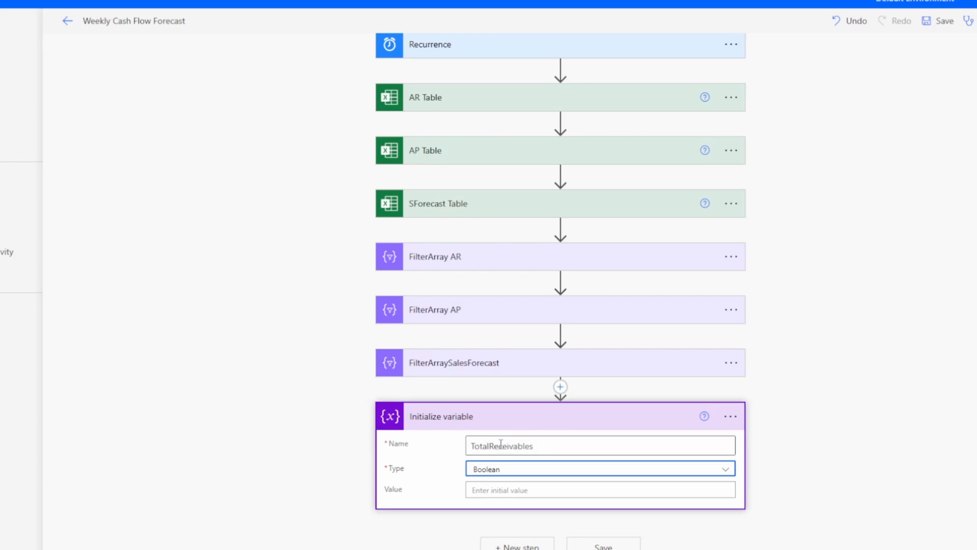
pyautogui.click(523, 471)
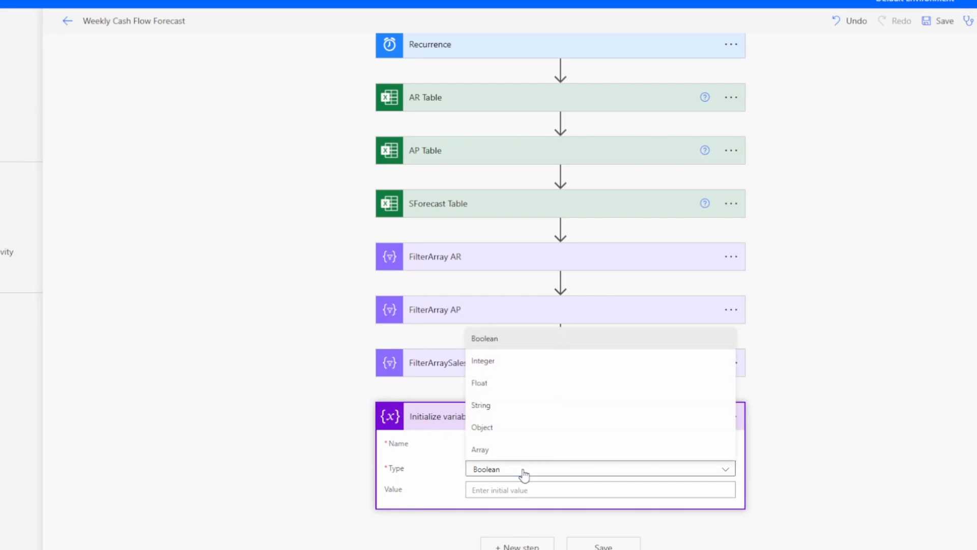
pyautogui.click(500, 387)
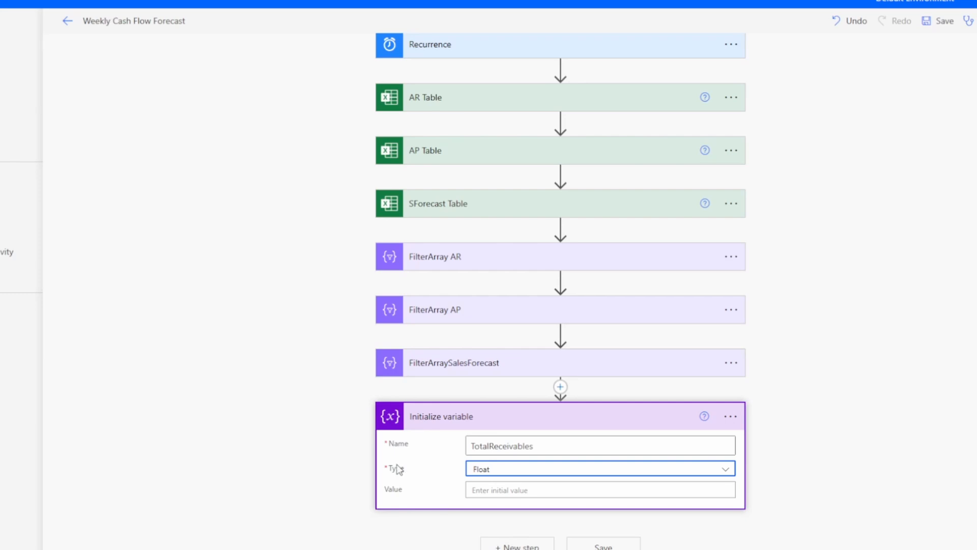
pyautogui.click(495, 490)
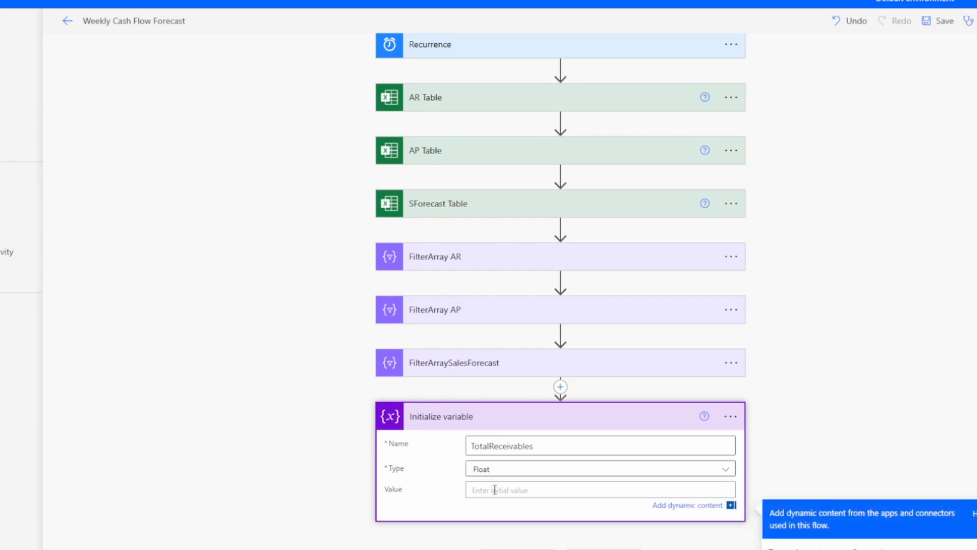
pyautogui.write('0')
# Rename the Initialize variable step, typing AR as its new title.
pyautogui.scroll(-3, 478, 454)
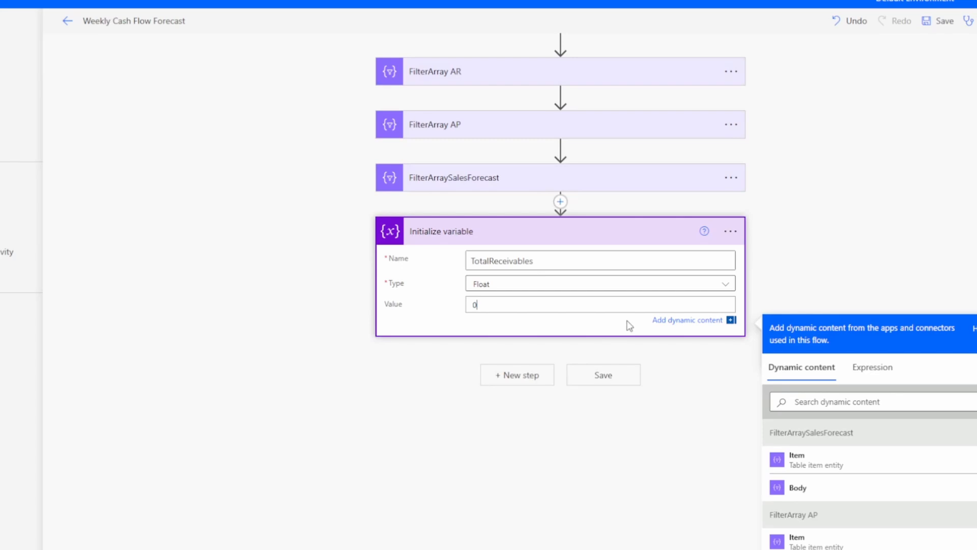
pyautogui.click(731, 232)
pyautogui.scroll(3, 733, 236)
pyautogui.click(730, 421)
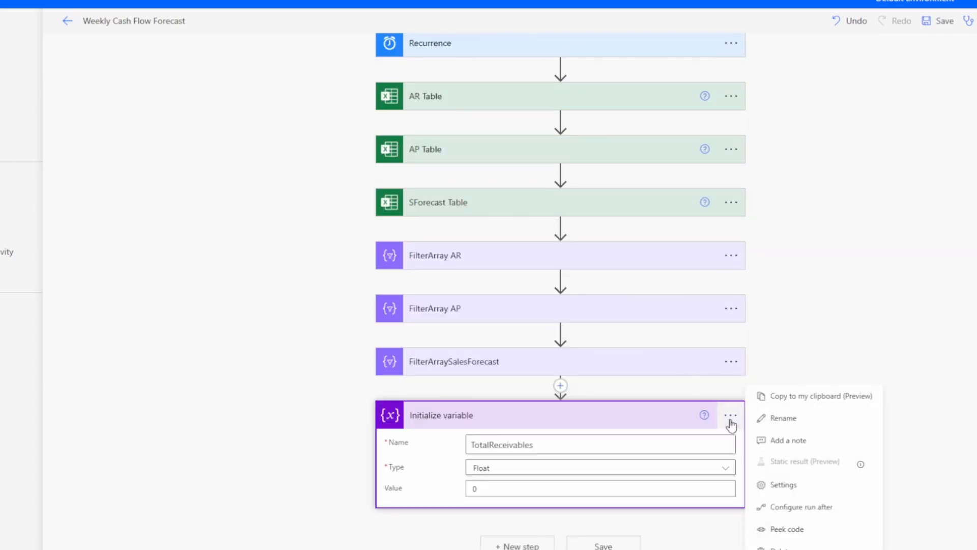
pyautogui.click(770, 424)
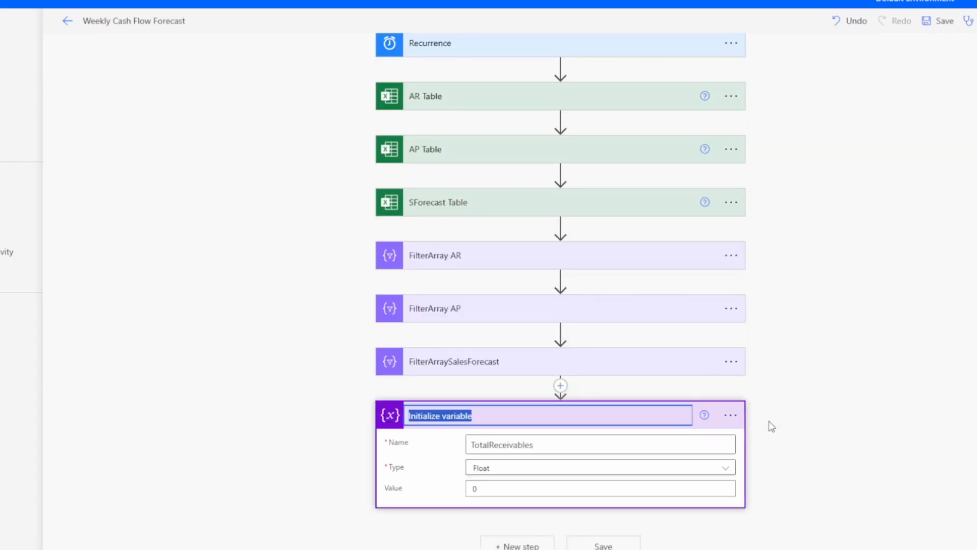
pyautogui.write('AR Var')
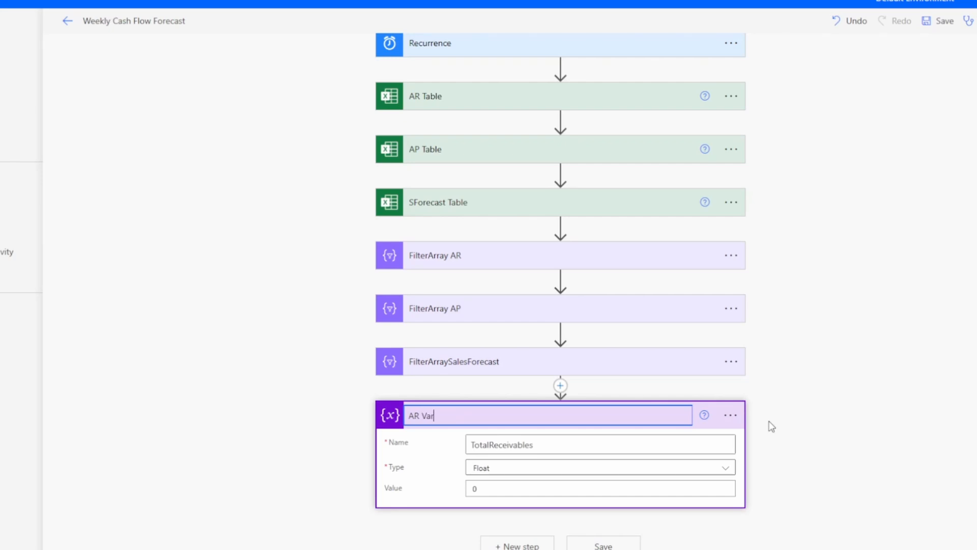
# Confirm the AR Var title and add a second Initialize variable action below it.
pyautogui.press('Return')
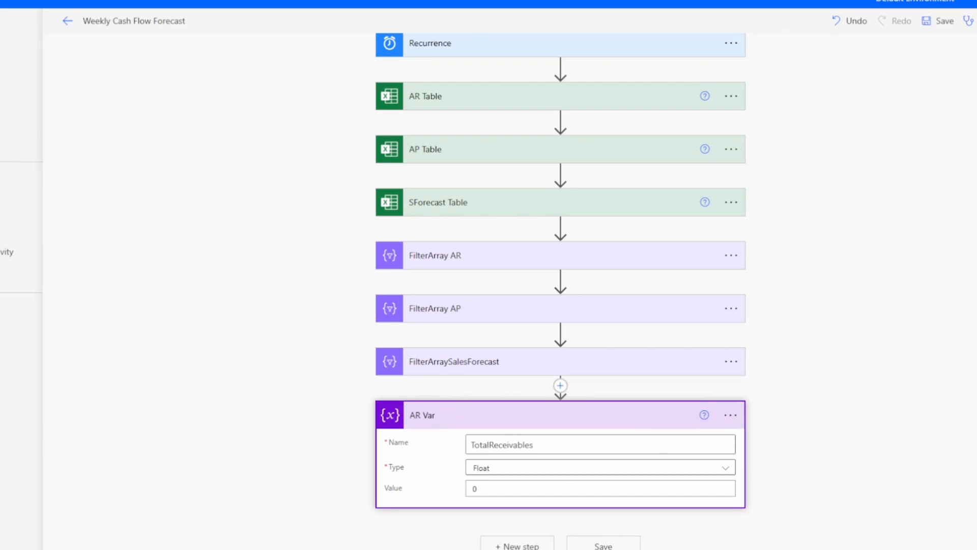
pyautogui.click(517, 545)
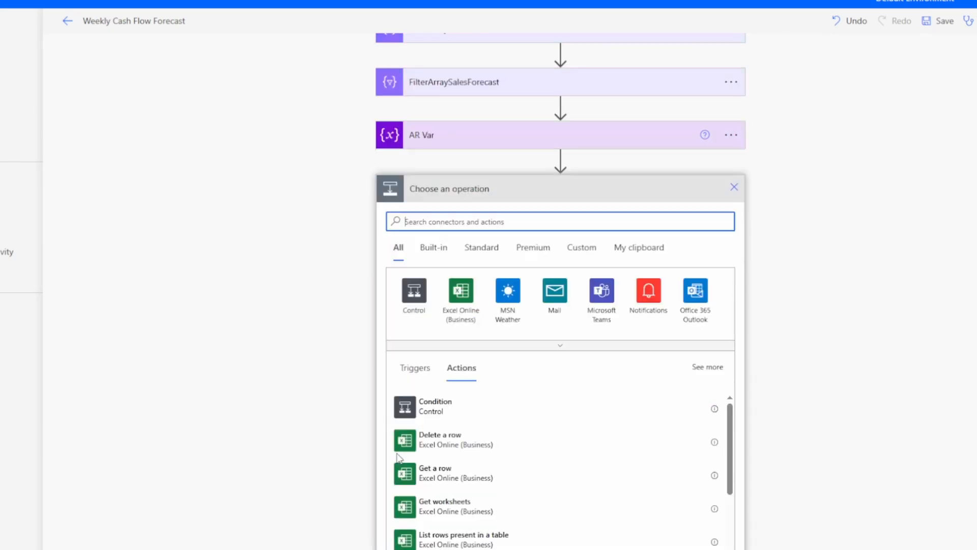
pyautogui.click(448, 220)
pyautogui.write('initalize')
pyautogui.press('BackSpace')
pyautogui.press('BackSpace')
pyautogui.press('BackSpace')
pyautogui.press('BackSpace')
pyautogui.press('BackSpace')
pyautogui.write('ial')
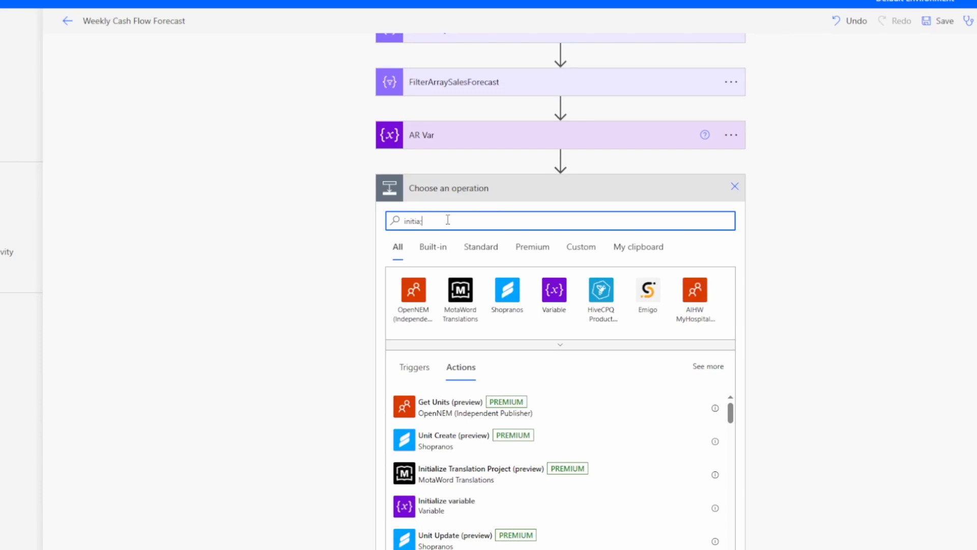
pyautogui.write('ize')
pyautogui.click(431, 411)
# Define TotalPayables as a Float starting at 0 and title the step AP Var.
pyautogui.click(494, 444)
pyautogui.write('T')
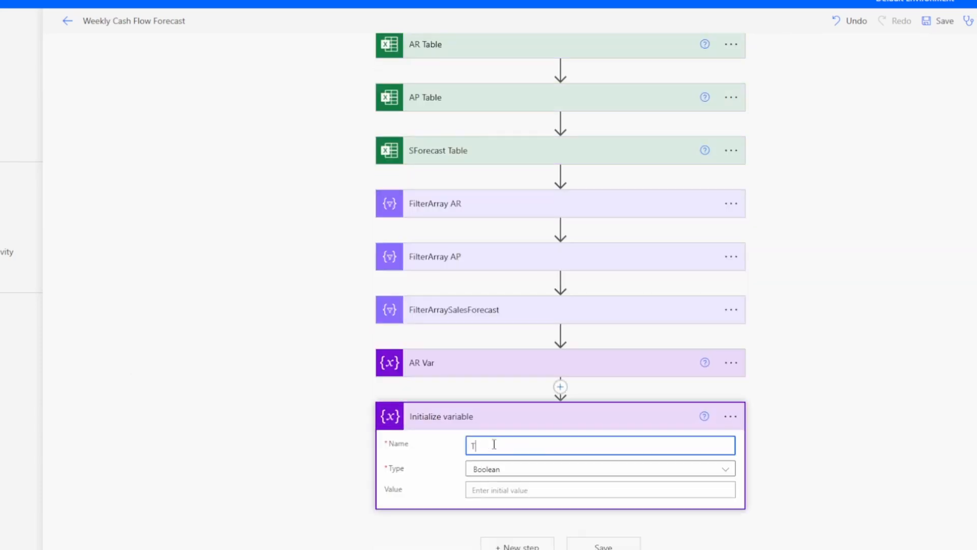
pyautogui.write('otalPayables')
pyautogui.press('Tab')
pyautogui.press('Return')
pyautogui.press('Down')
pyautogui.press('Down')
pyautogui.press('Return')
pyautogui.press('Tab')
pyautogui.write('0')
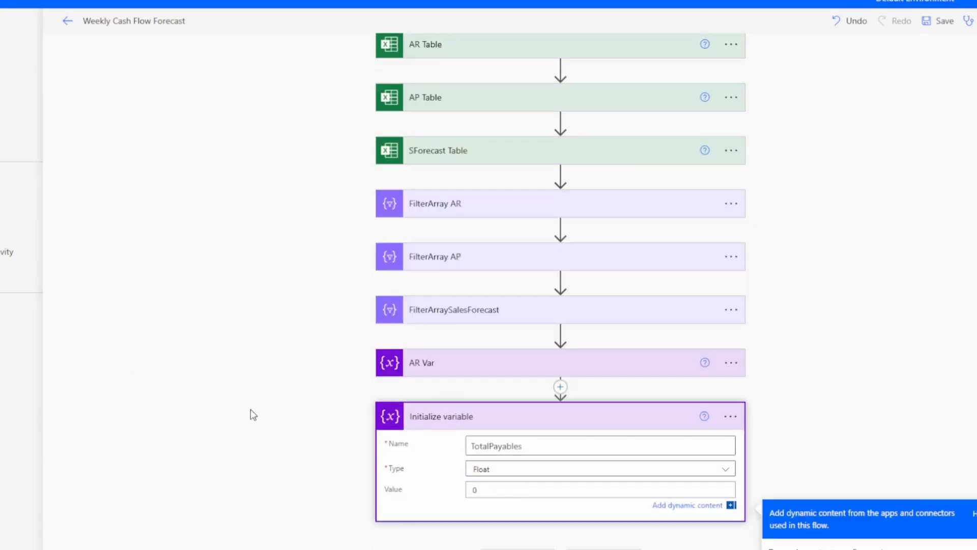
pyautogui.click(731, 416)
pyautogui.click(784, 415)
pyautogui.write('AP Var')
pyautogui.press('Return')
# Add a third Initialize variable defining ProjectedCollections as a Float starting at 0.
pyautogui.click(518, 545)
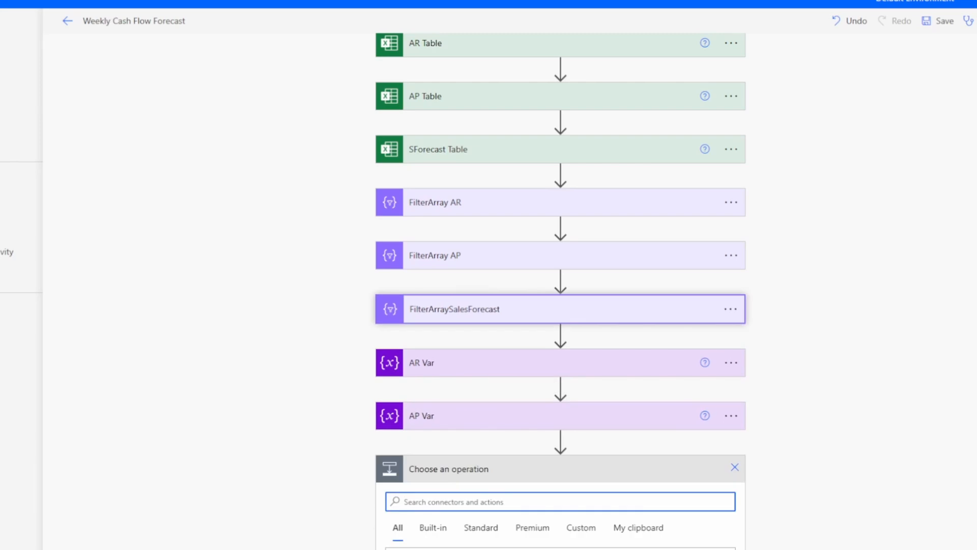
pyautogui.write('initialize')
pyautogui.click(435, 331)
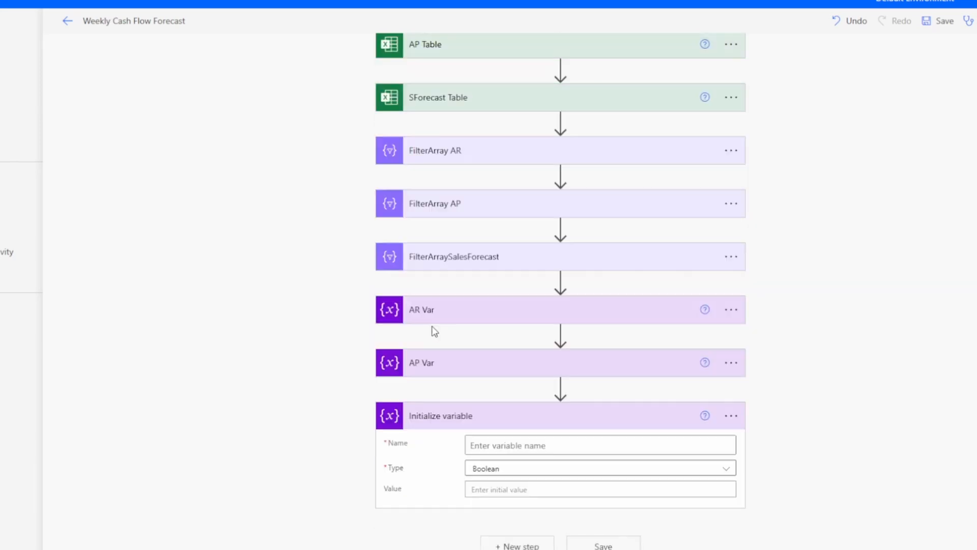
pyautogui.click(492, 446)
pyautogui.write('ProjectedCollections')
pyautogui.press('Tab')
pyautogui.press('Return')
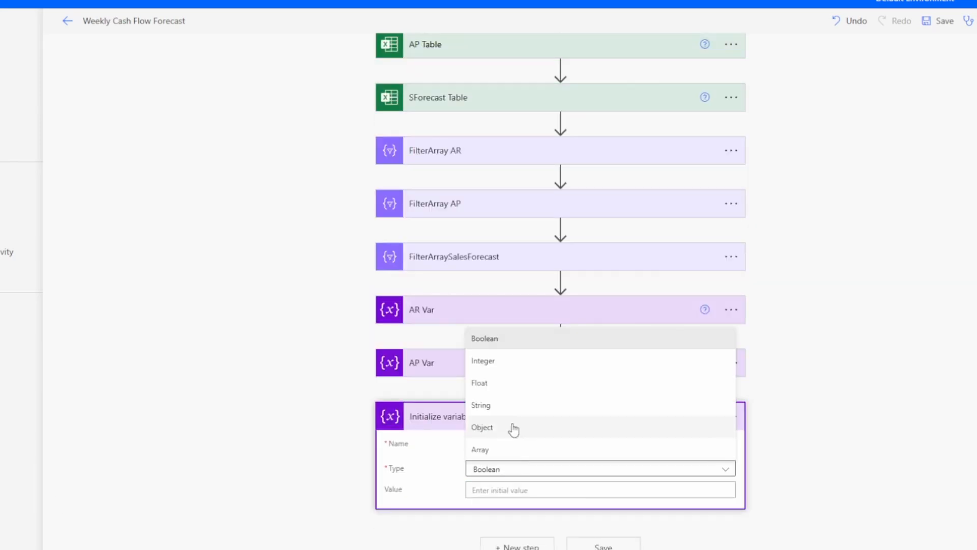
pyautogui.press('Down')
pyautogui.press('Down')
pyautogui.press('Return')
pyautogui.press('Tab')
pyautogui.write('0')
# Title the new step ProjCollect Var and save the flow.
pyautogui.click(300, 386)
pyautogui.click(558, 432)
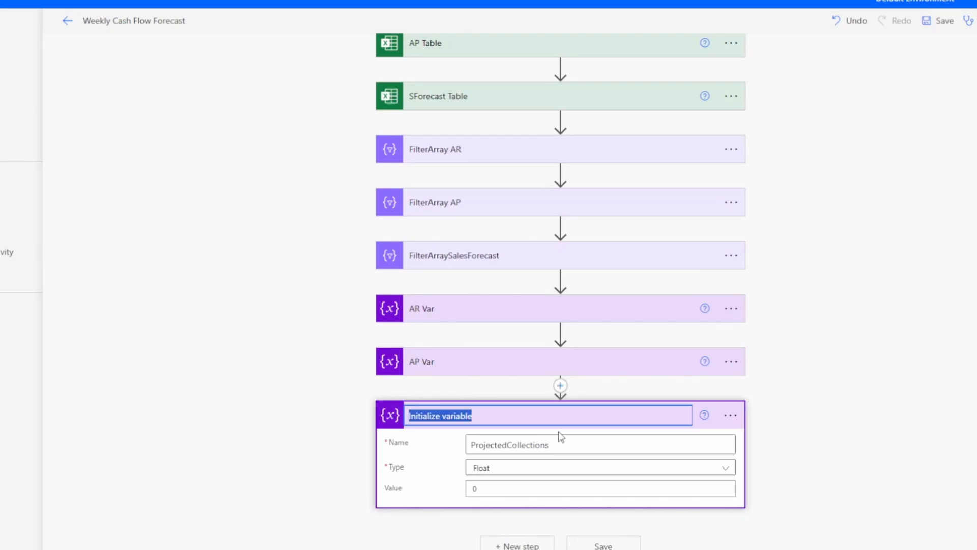
pyautogui.write('ProjCollect Var')
pyautogui.press('Return')
pyautogui.click(603, 546)
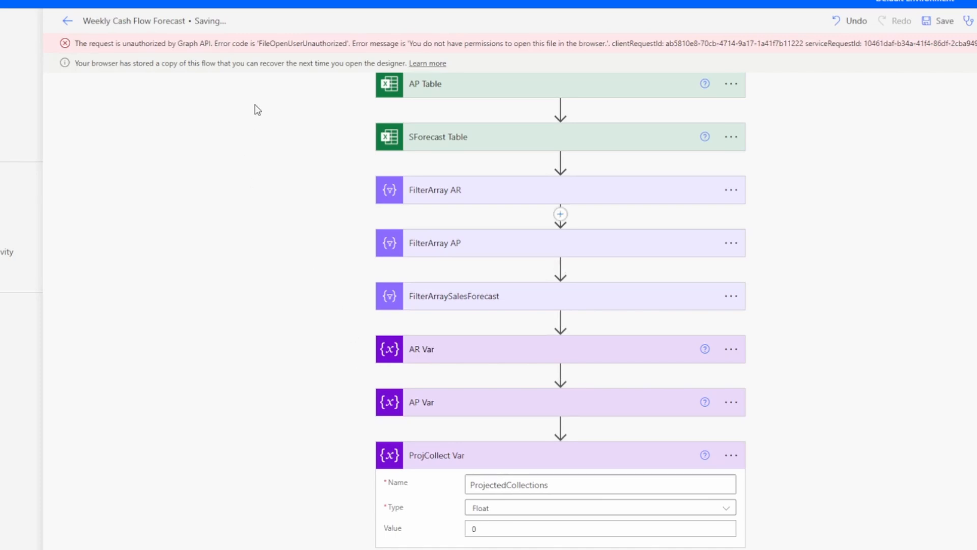
# Return to the top of the flow and switch to the ProjCashFlow-Weekly OneDrive folder.
pyautogui.moveTo(568, 43); pyautogui.dragTo(590, 44)
pyautogui.scroll(-1, 349, 186)
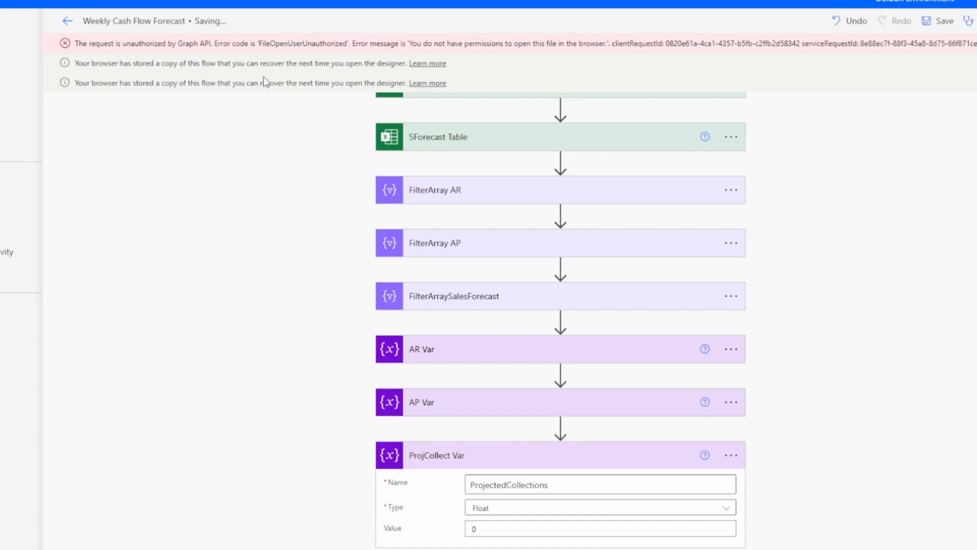
pyautogui.scroll(3, 329, 191)
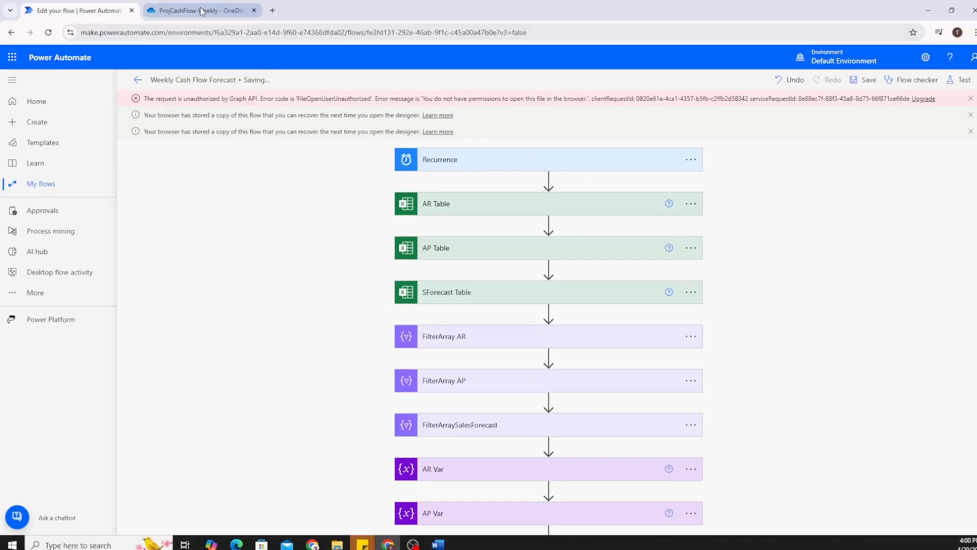
pyautogui.click(199, 10)
# Open Accounts_Payable, Accounts_Receivable and Sales_Forecast workbooks in separate tabs, then return to the flow editor.
pyautogui.click(249, 223)
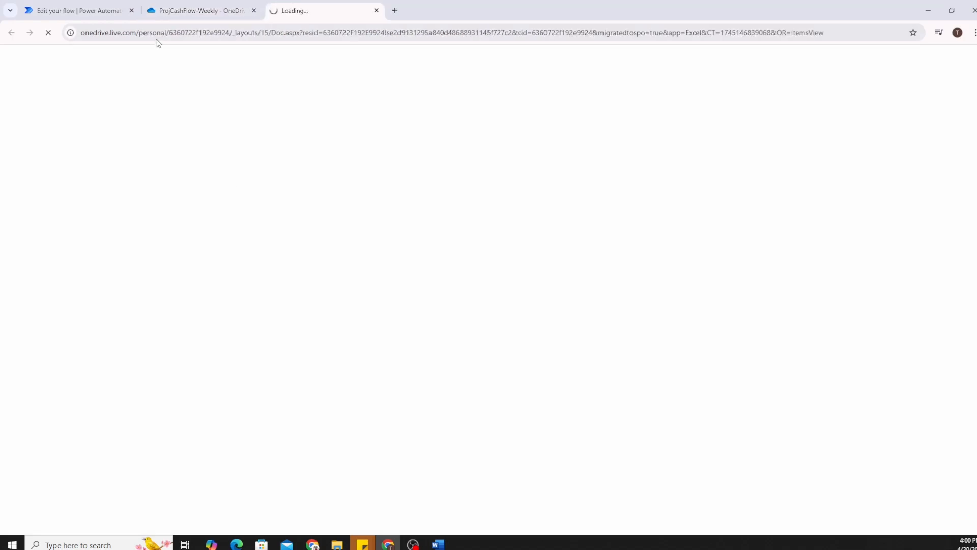
pyautogui.click(203, 9)
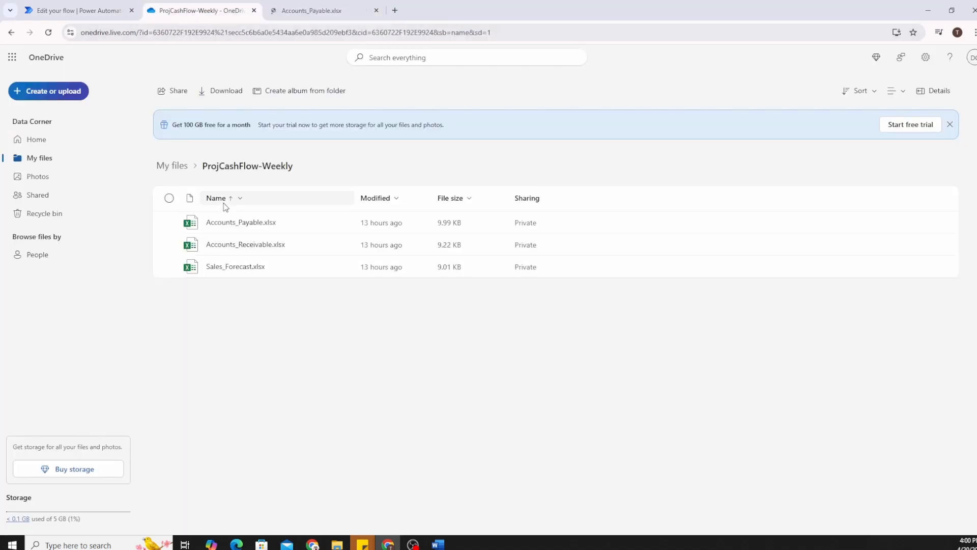
pyautogui.click(232, 245)
pyautogui.click(206, 11)
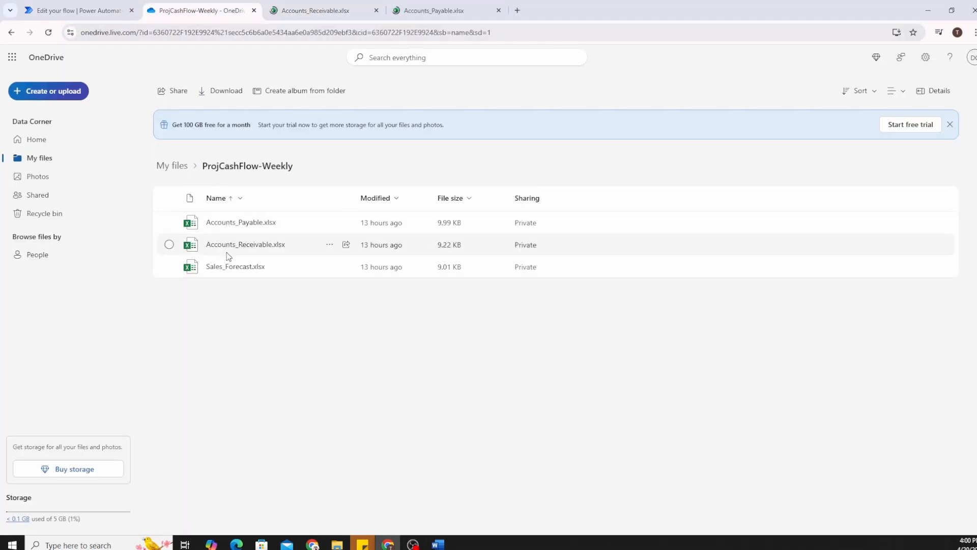
pyautogui.click(232, 267)
pyautogui.click(101, 10)
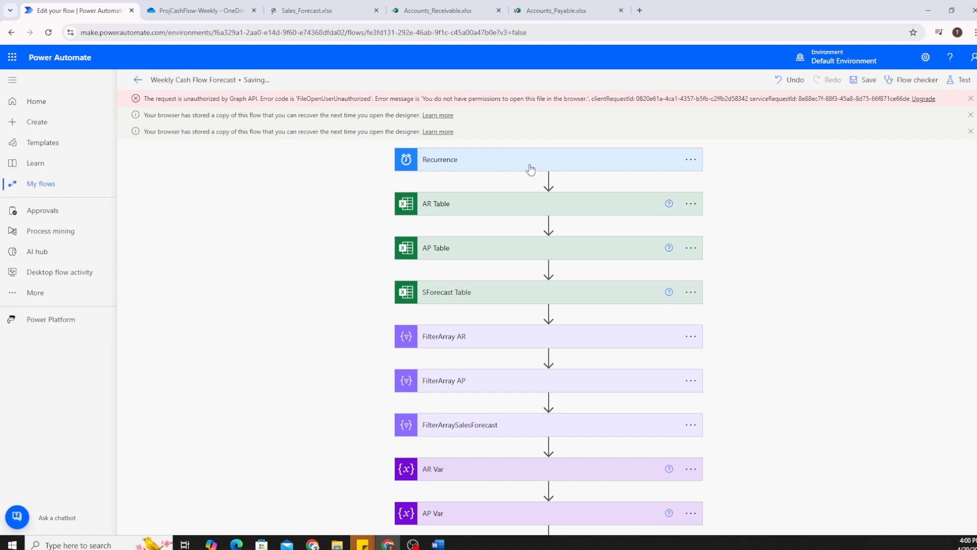
# Save the Weekly Cash Flow Forecast flow until it is ready to test, then view Sales_Forecast.xlsx.
pyautogui.click(868, 82)
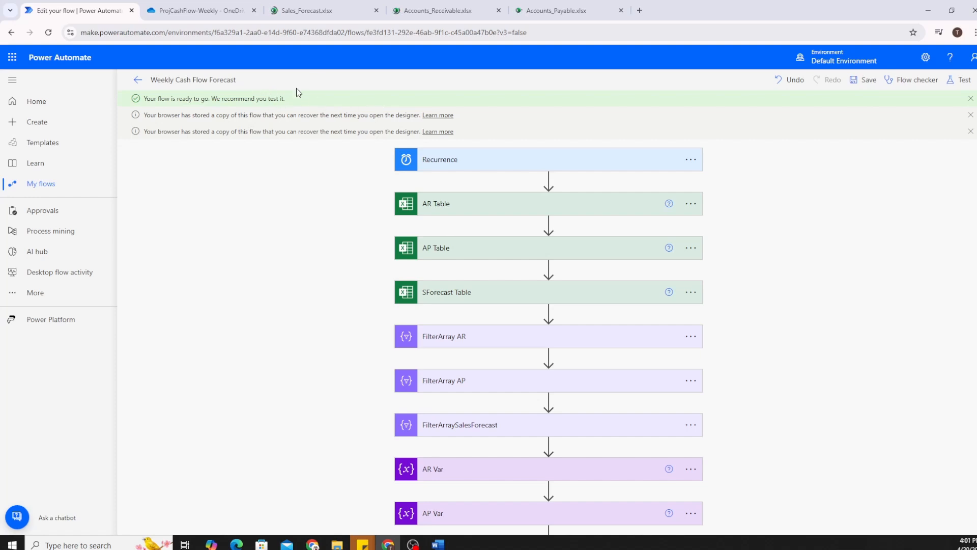
pyautogui.click(359, 17)
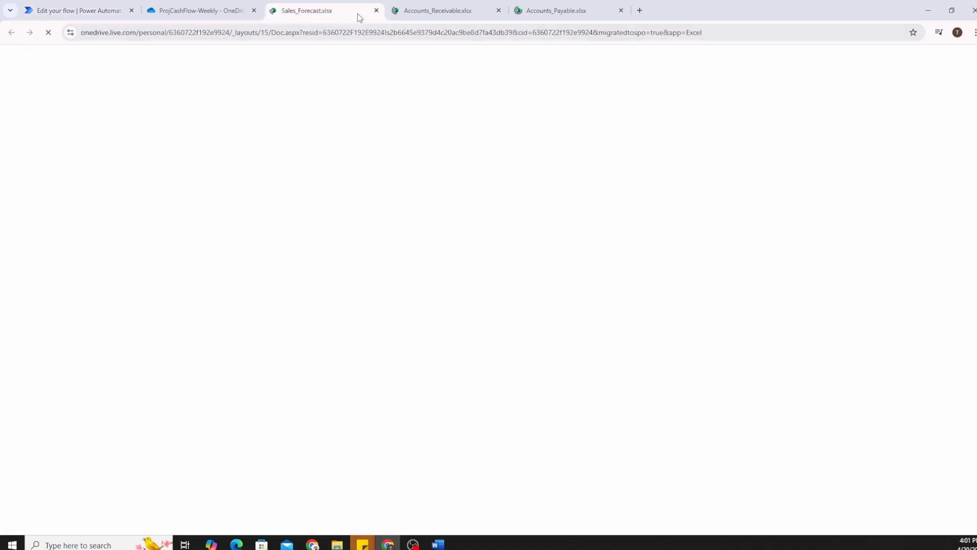
# Close the Sales_Forecast, Accounts_Receivable and Accounts_Payable workbook tabs.
pyautogui.click(376, 11)
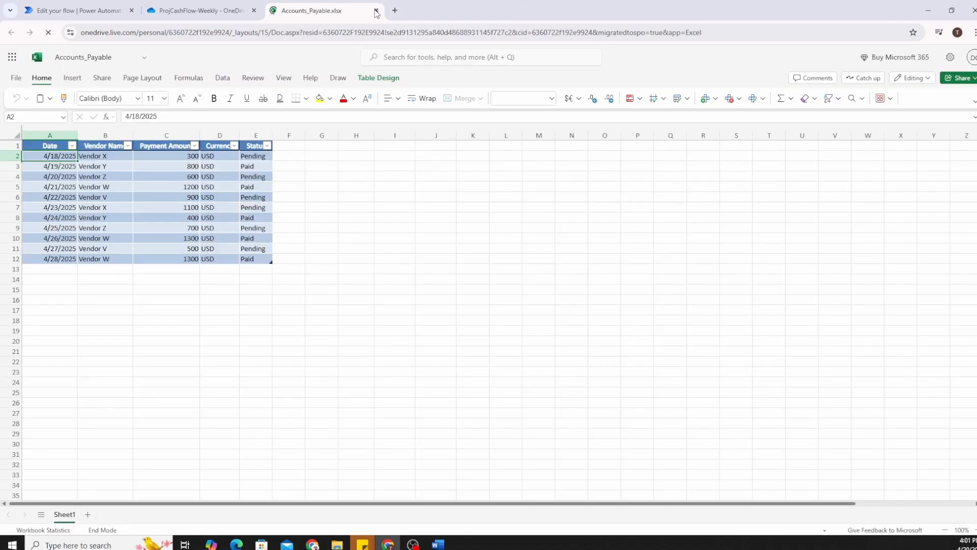
pyautogui.click(376, 11)
pyautogui.click(376, 11)
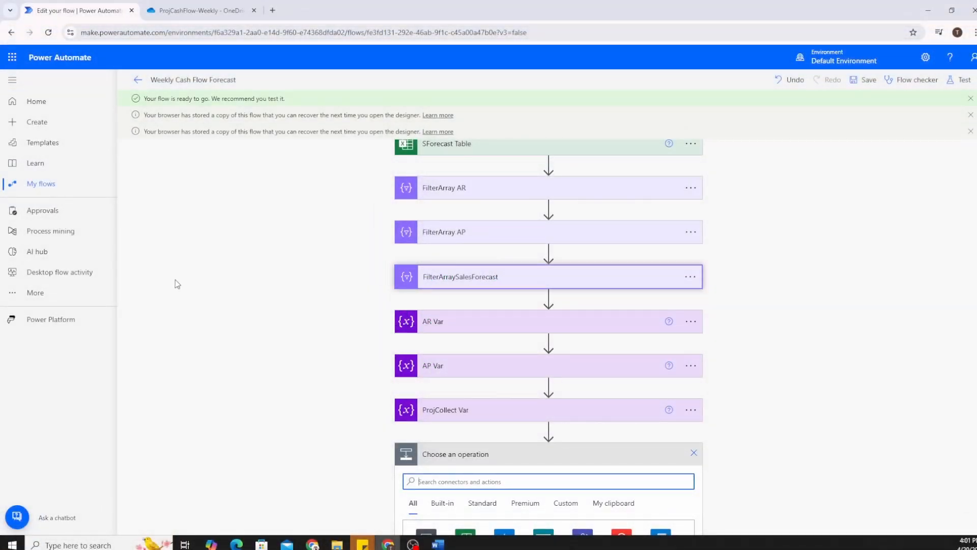
# Add an Apply to each loop after ProjCollect Var iterating over FilterArray AR's Body output.
pyautogui.scroll(-6, 211, 300)
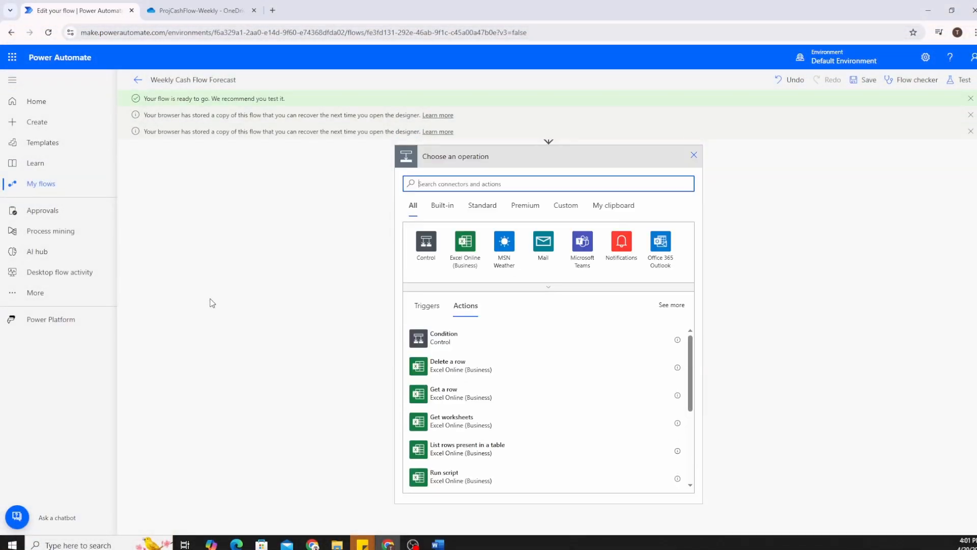
pyautogui.scroll(5, 232, 284)
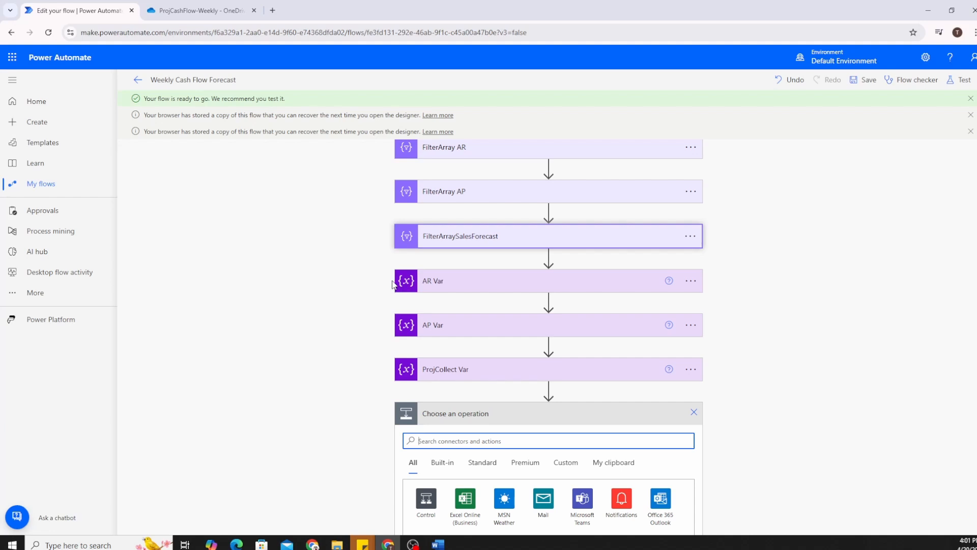
pyautogui.scroll(-5, 393, 284)
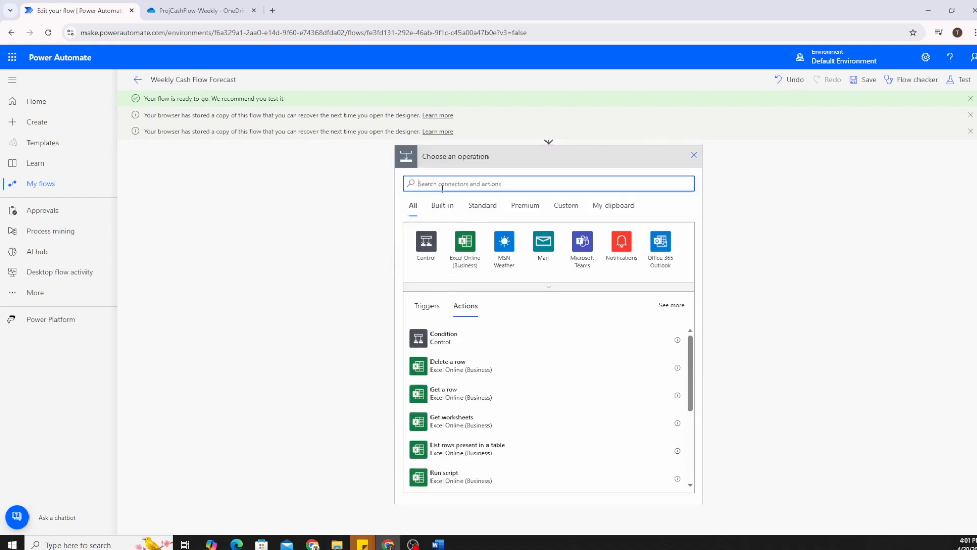
pyautogui.write('apply to each')
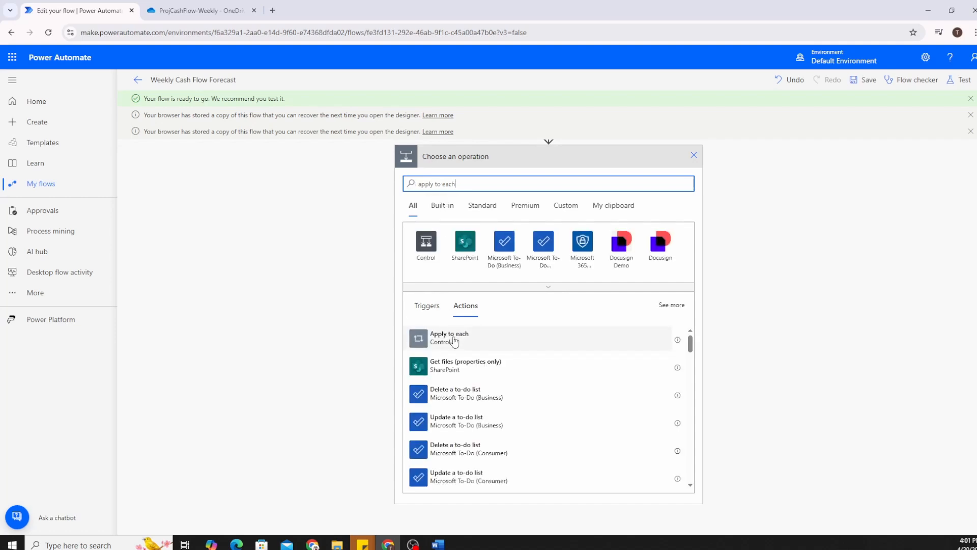
pyautogui.click(454, 340)
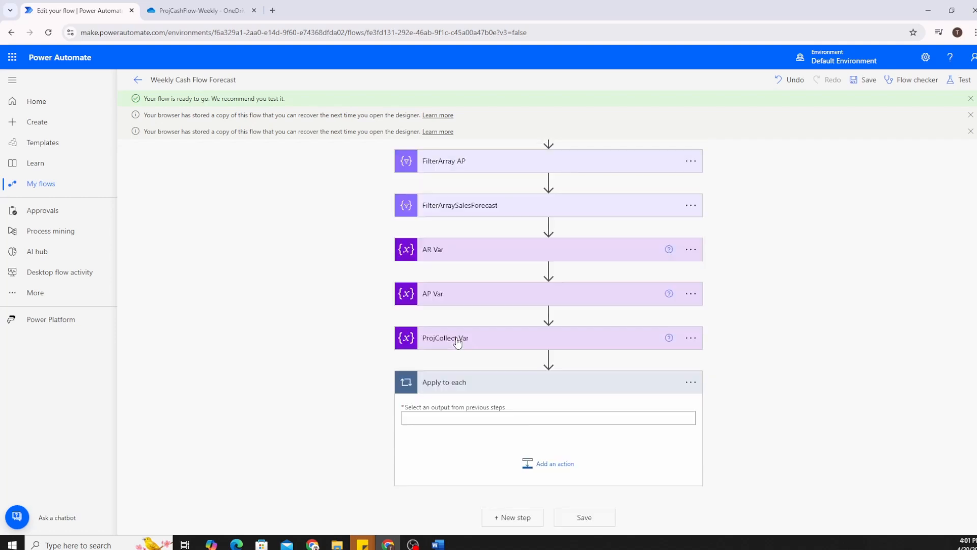
pyautogui.click(436, 419)
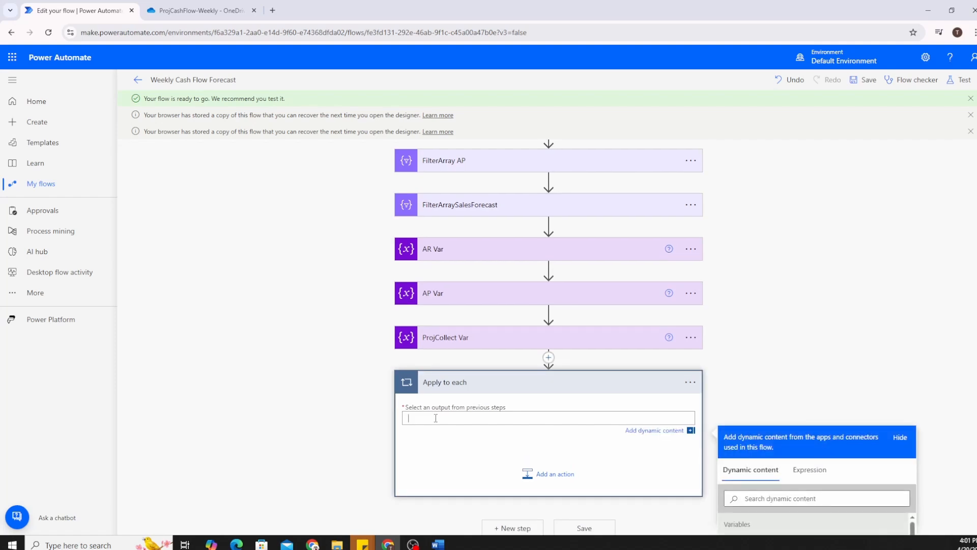
pyautogui.scroll(-3, 519, 407)
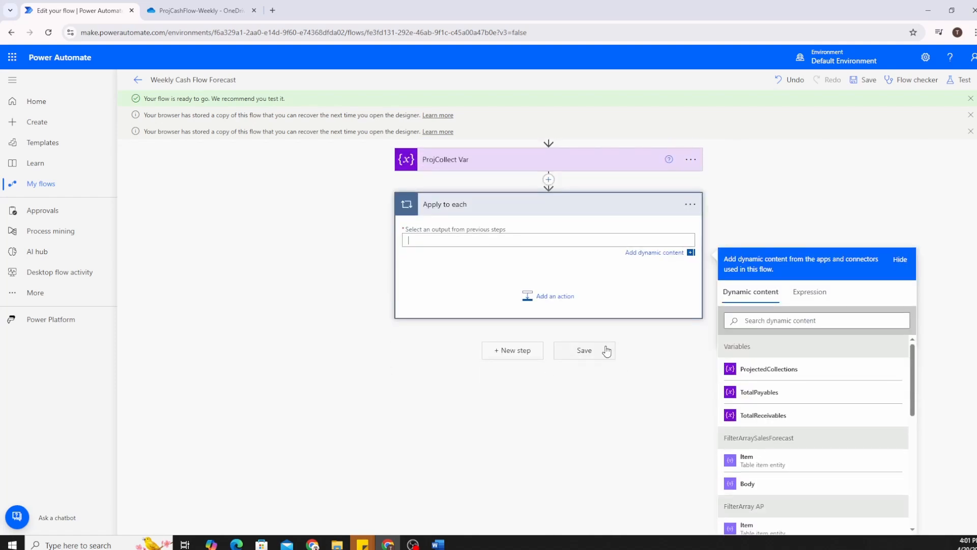
pyautogui.scroll(-6, 833, 450)
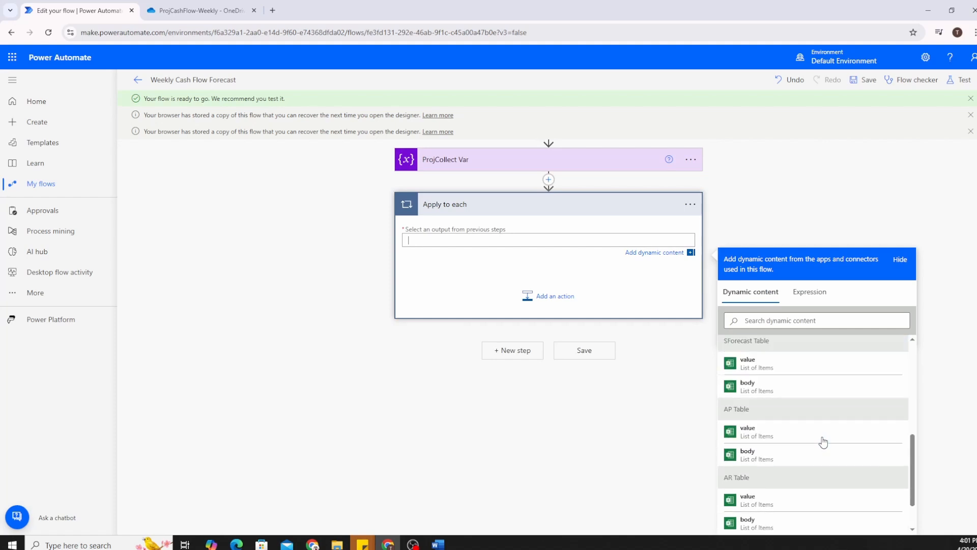
pyautogui.scroll(6, 824, 442)
pyautogui.scroll(-3, 824, 442)
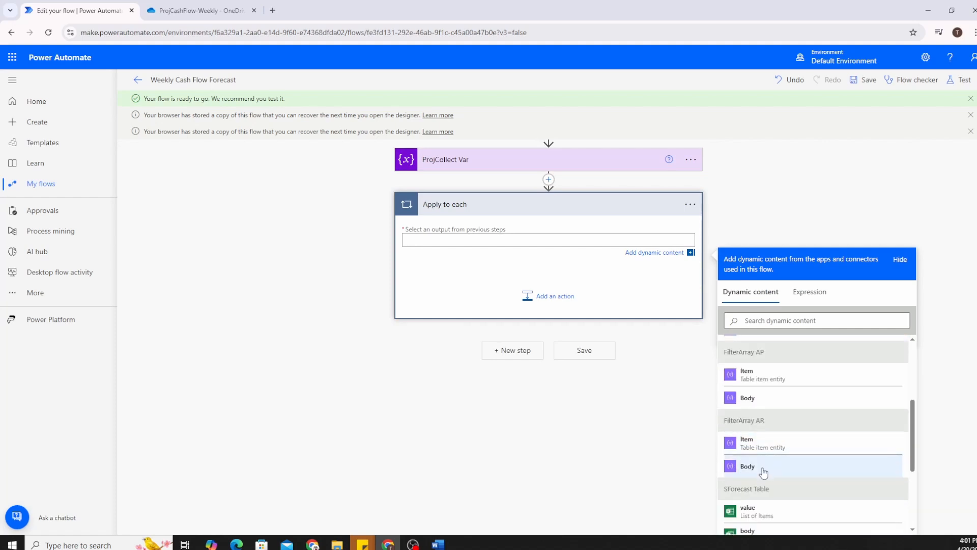
pyautogui.click(763, 467)
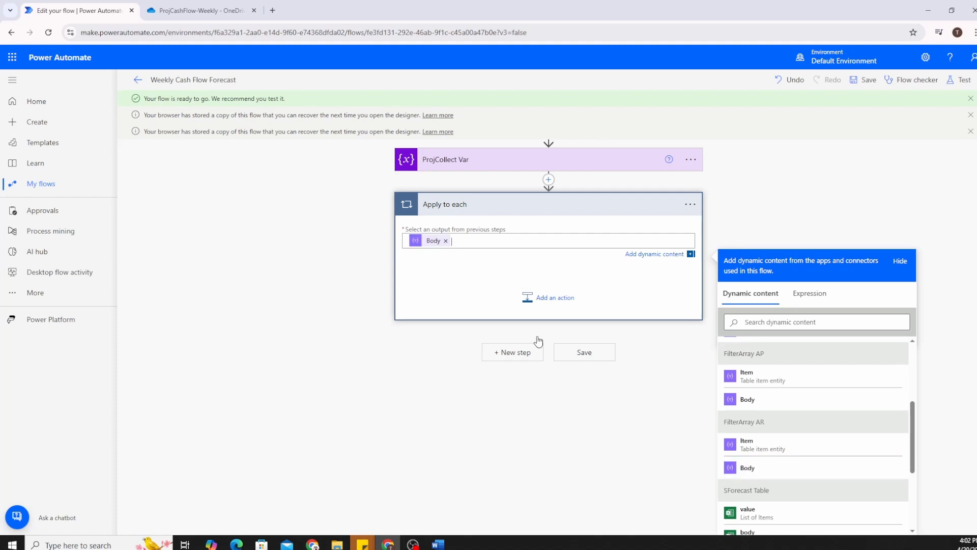
# Add an Increment variable action for TotalReceivables inside the loop, then switch to the OneDrive folder.
pyautogui.click(552, 302)
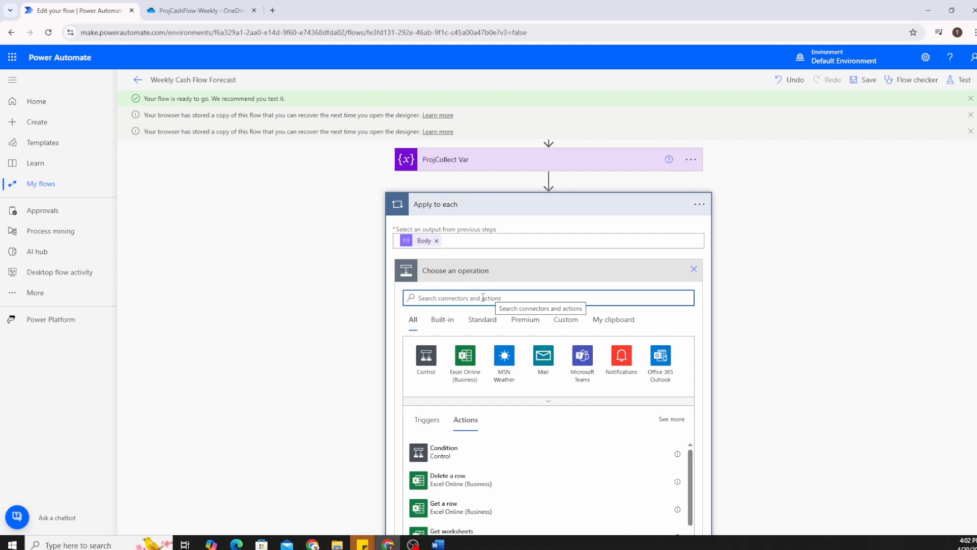
pyautogui.write('increment vari')
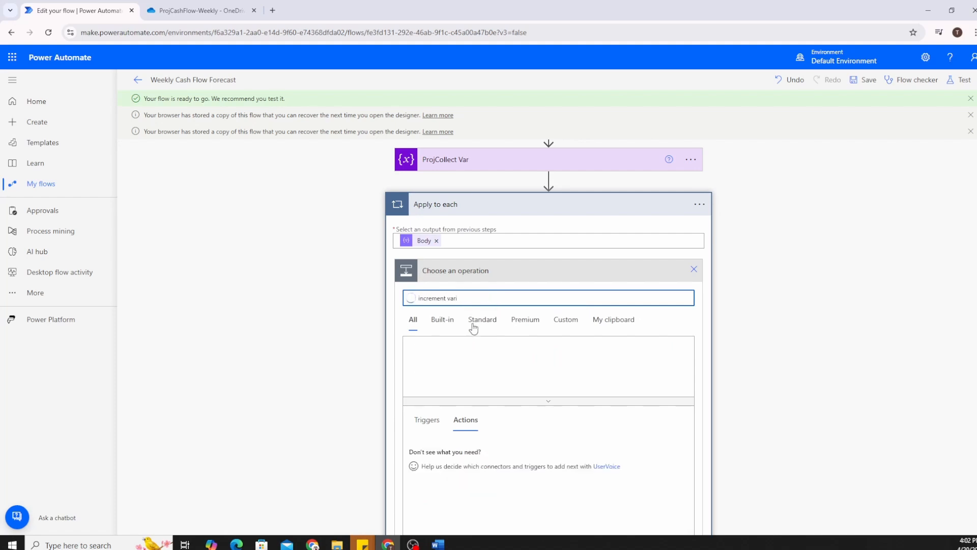
pyautogui.scroll(-1, 473, 366)
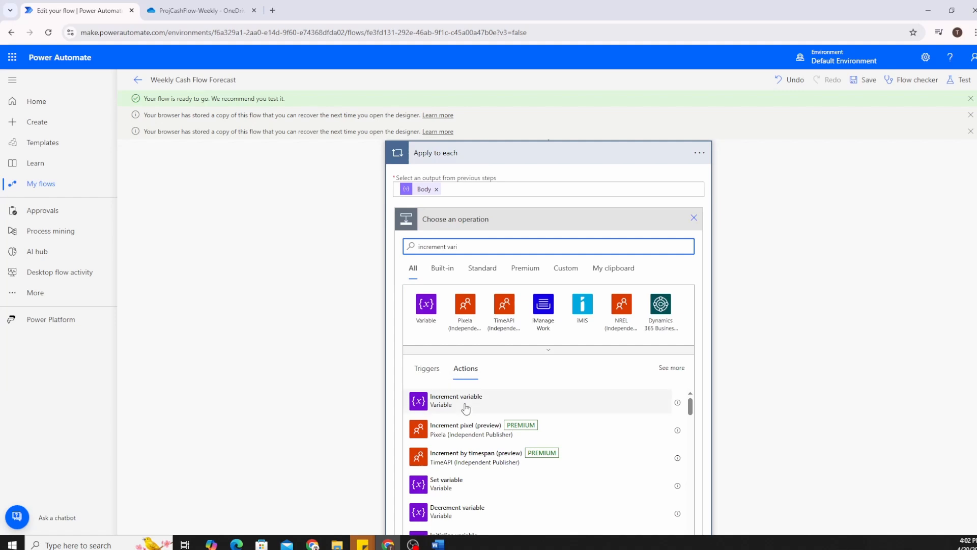
pyautogui.click(466, 399)
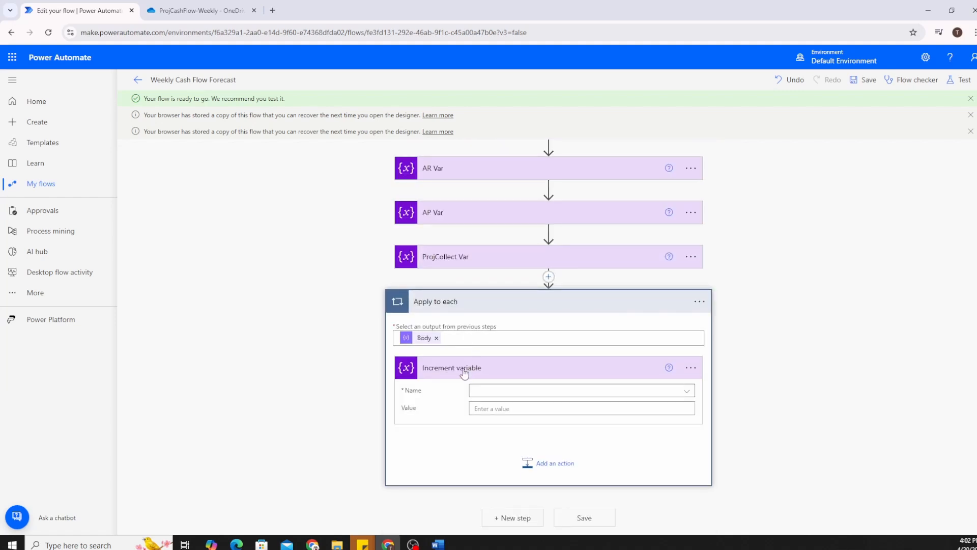
pyautogui.click(483, 391)
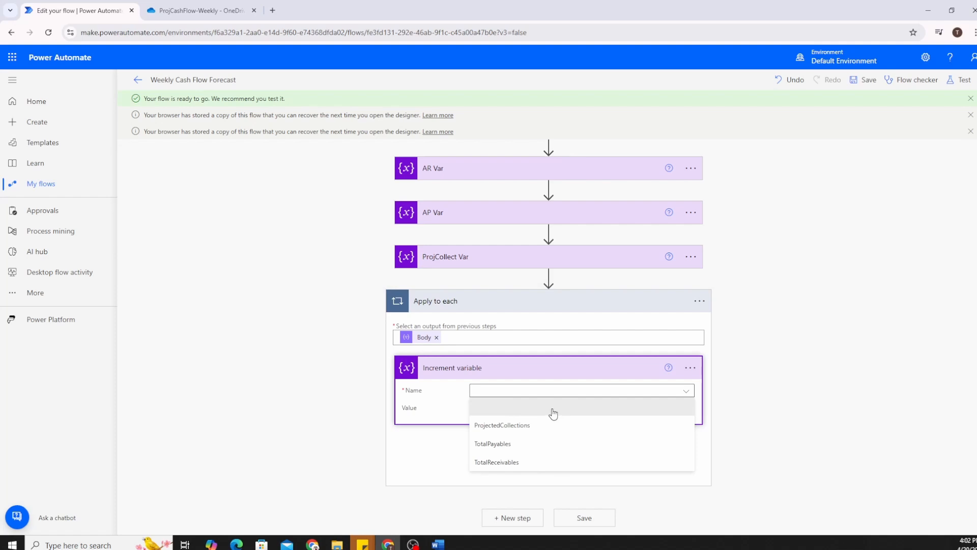
pyautogui.click(530, 462)
pyautogui.click(506, 409)
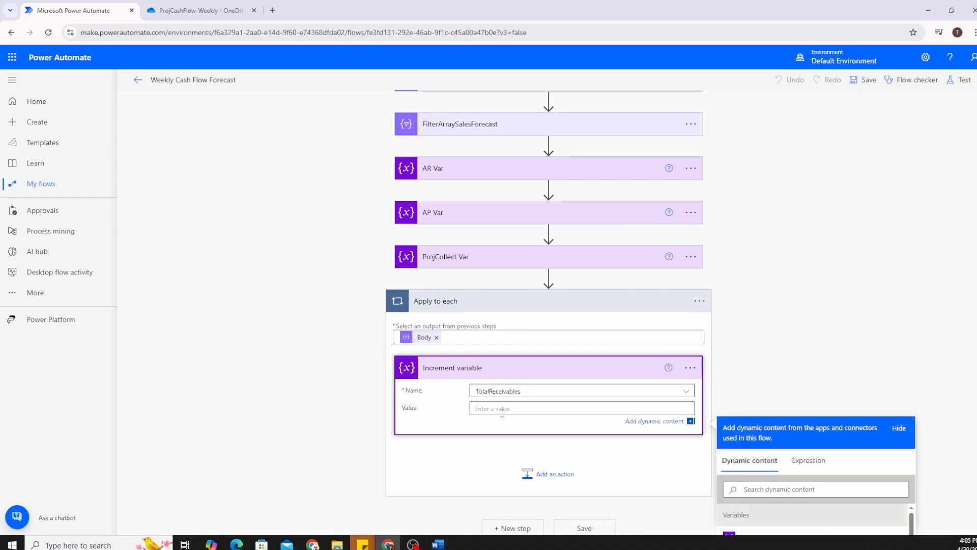
pyautogui.click(209, 13)
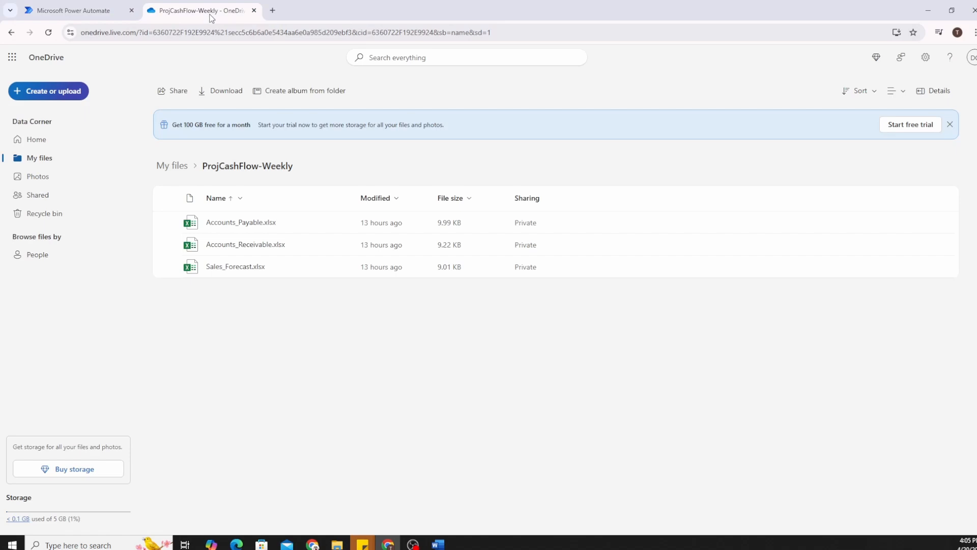
# Open Accounts_Receivable.xlsx, read the Invoice Amount header in C1, and return to the flow editor.
pyautogui.click(264, 246)
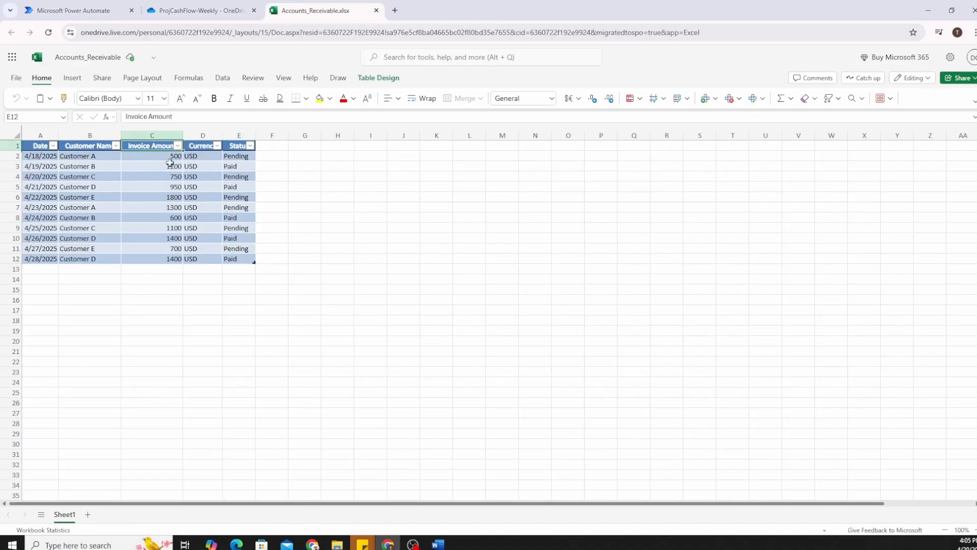
pyautogui.doubleClick(187, 136)
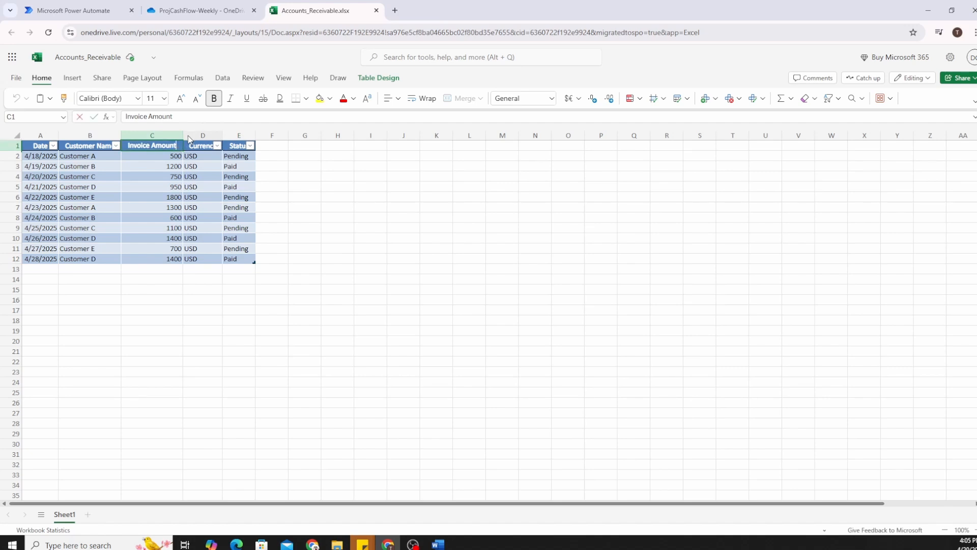
pyautogui.doubleClick(188, 133)
pyautogui.hotkey('ctrl', 'c')
pyautogui.press('Escape')
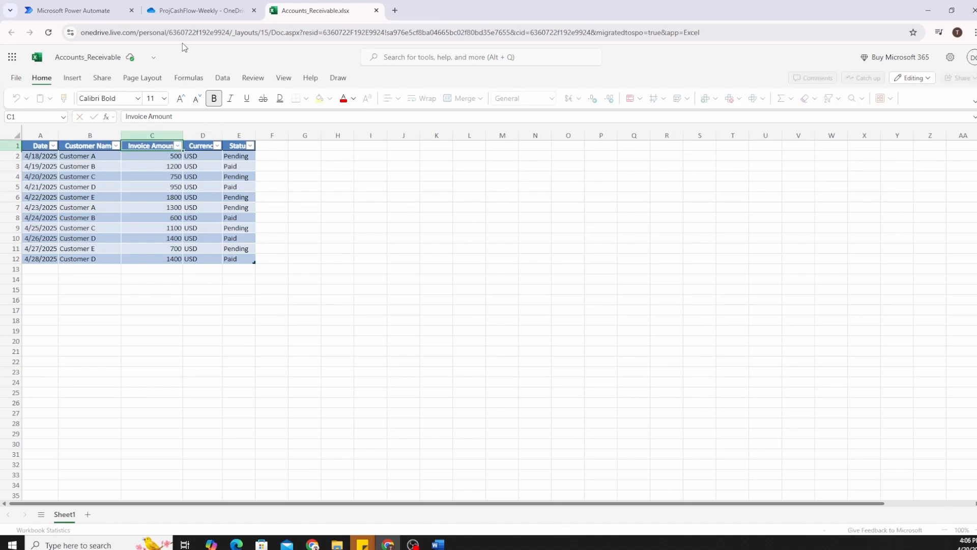
pyautogui.click(181, 12)
pyautogui.click(99, 13)
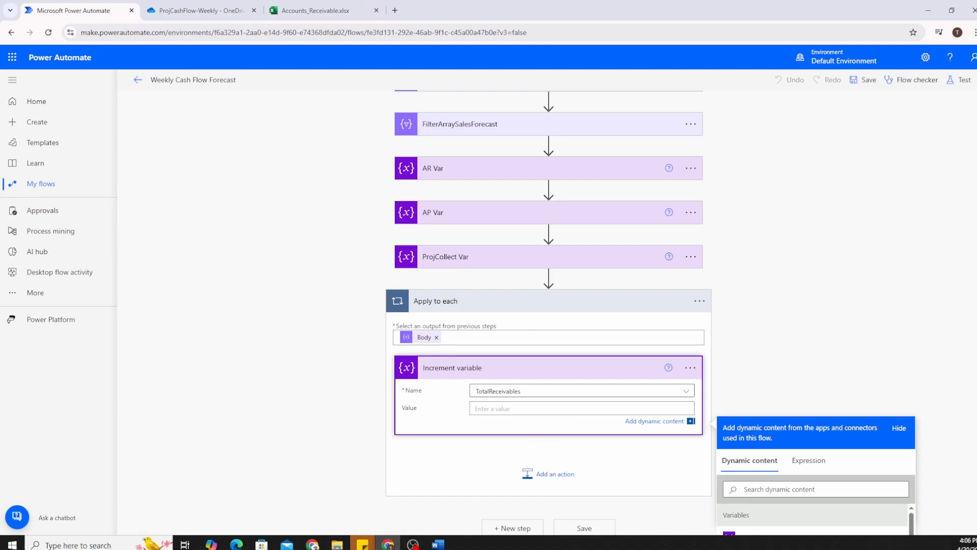
# Draft the increment value expression item()?['Invoice Amount'] and recheck the column name in the workbook.
pyautogui.click(493, 413)
pyautogui.write('item')
pyautogui.scroll(-2, 558, 405)
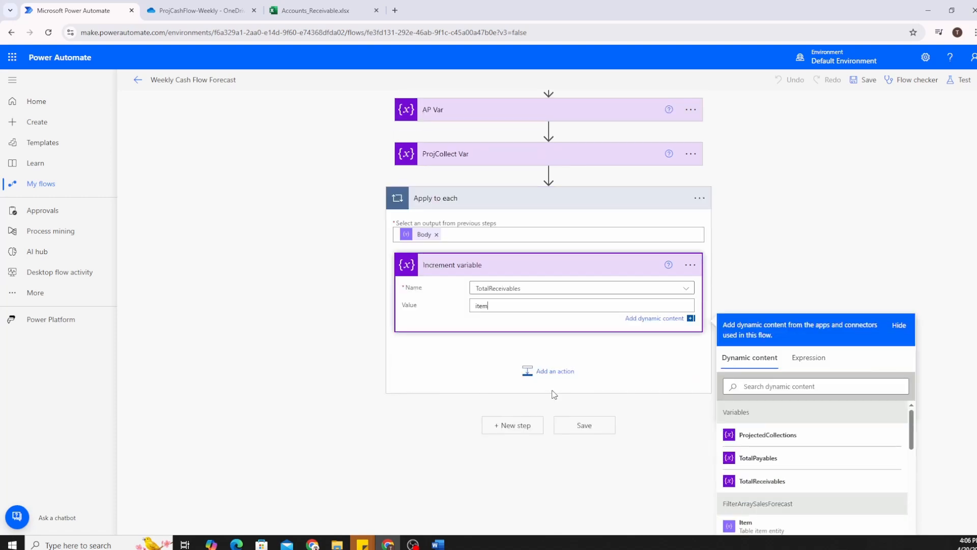
pyautogui.write('==========')
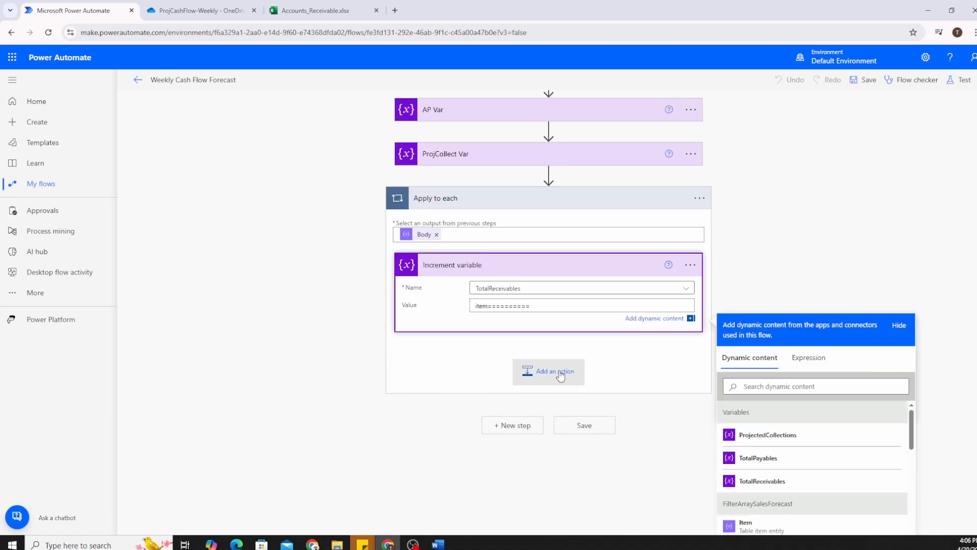
pyautogui.press('BackSpace')
pyautogui.press('BackSpace')
pyautogui.press('BackSpace')
pyautogui.press('BackSpace')
pyautogui.press('BackSpace')
pyautogui.press('BackSpace')
pyautogui.press('BackSpace')
pyautogui.press('BackSpace')
pyautogui.press('BackSpace')
pyautogui.press('BackSpace')
pyautogui.press('BackSpace')
pyautogui.press('BackSpace')
pyautogui.press('BackSpace')
pyautogui.press('BackSpace')
pyautogui.click(809, 357)
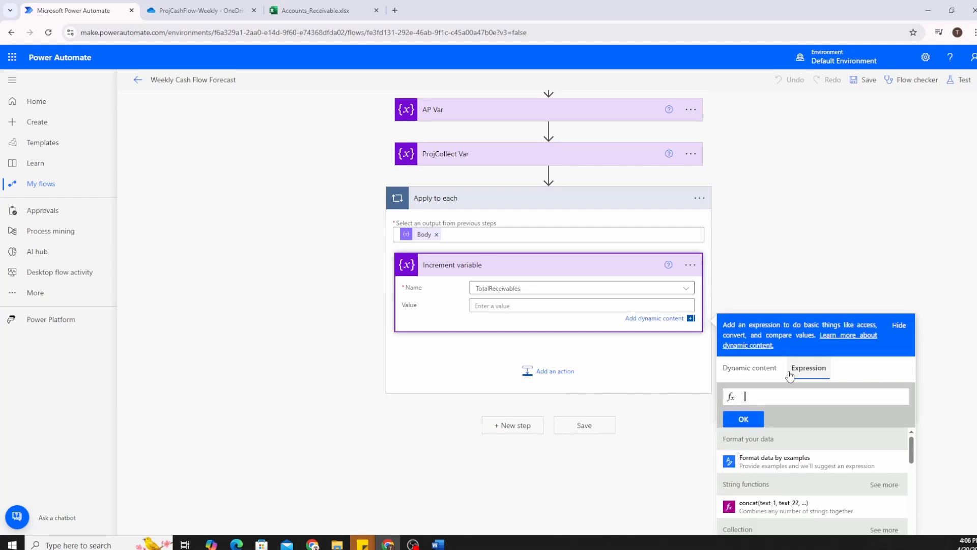
pyautogui.write('item')
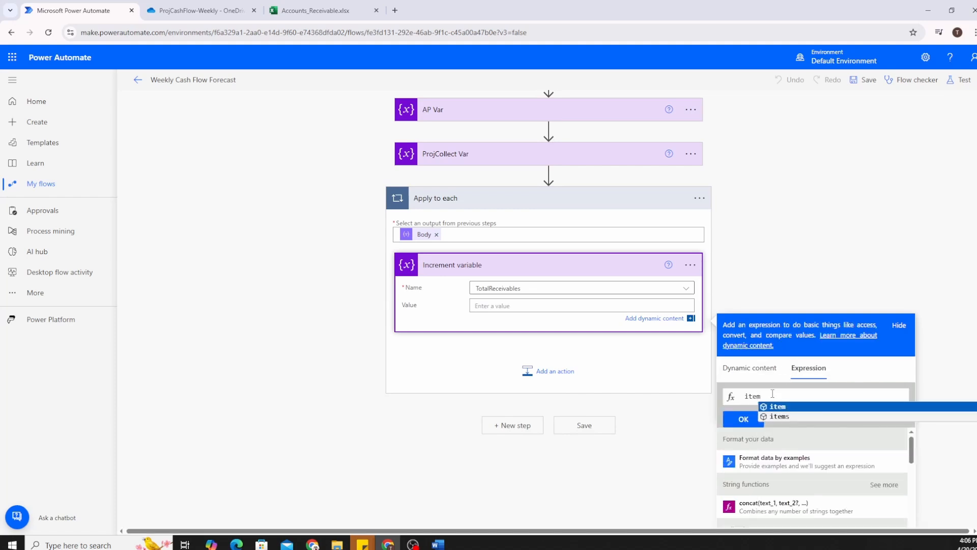
pyautogui.write('()')
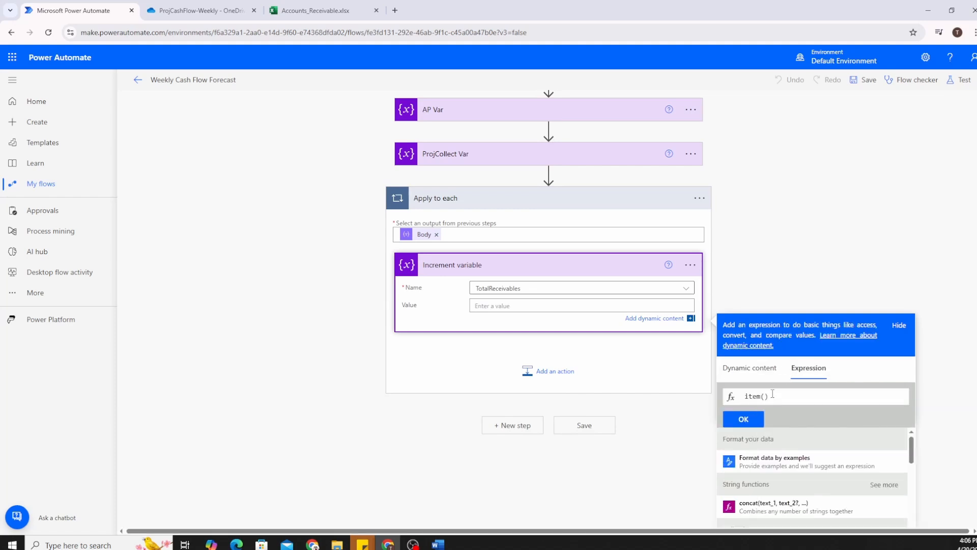
pyautogui.write("?['")
pyautogui.hotkey('ctrl', 'v')
pyautogui.click(746, 396)
pyautogui.click(316, 10)
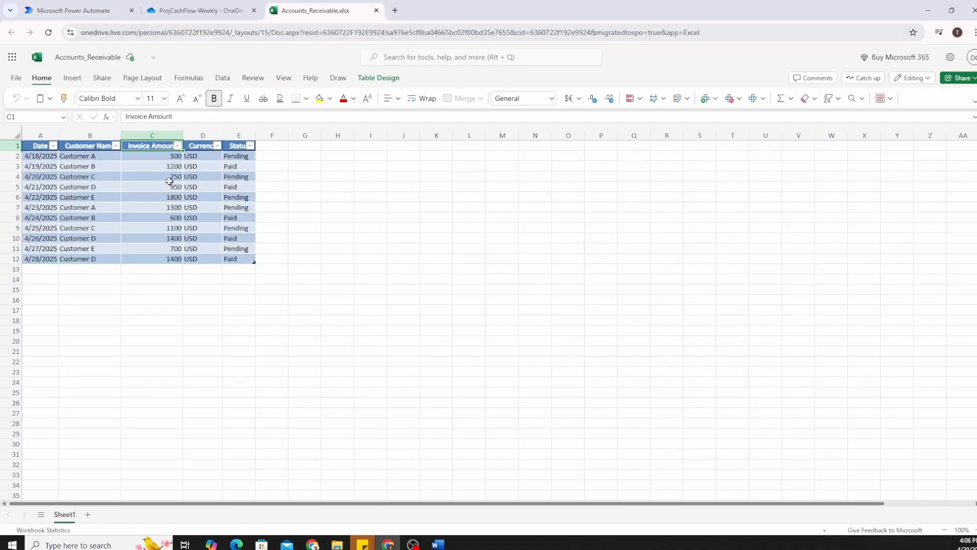
# Wrap the TotalReceivables increment as float(item()?['Invoice Amount']) and save the flow.
pyautogui.click(74, 10)
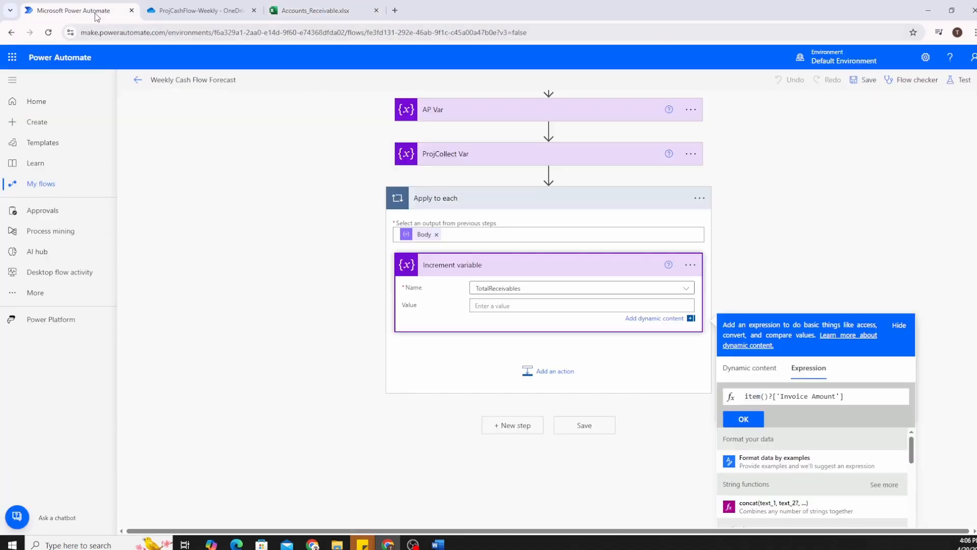
pyautogui.write('float(')
pyautogui.click(879, 395)
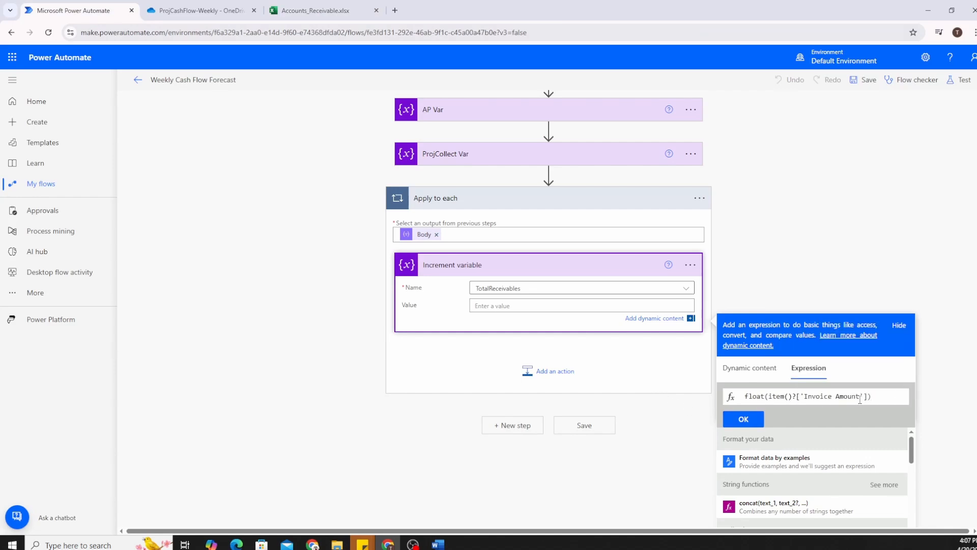
pyautogui.click(744, 419)
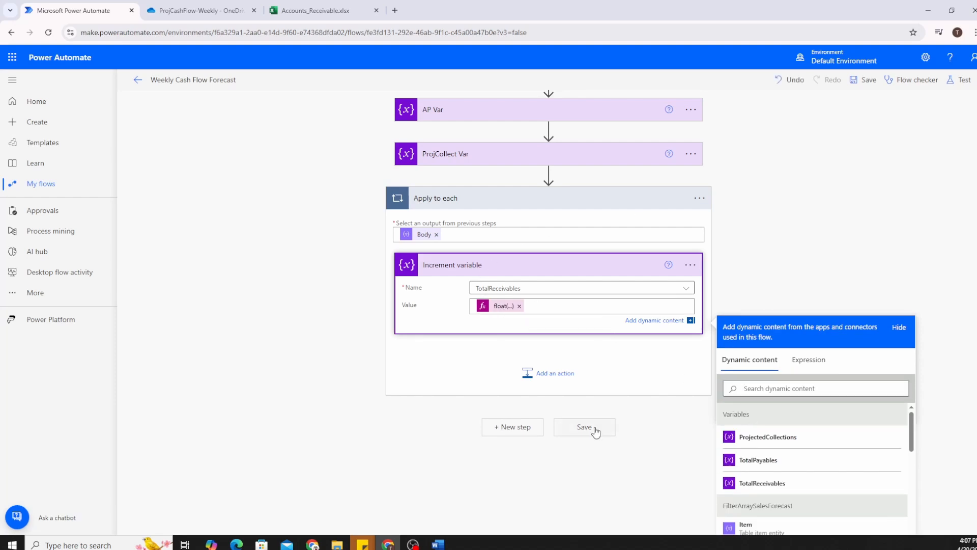
pyautogui.click(593, 435)
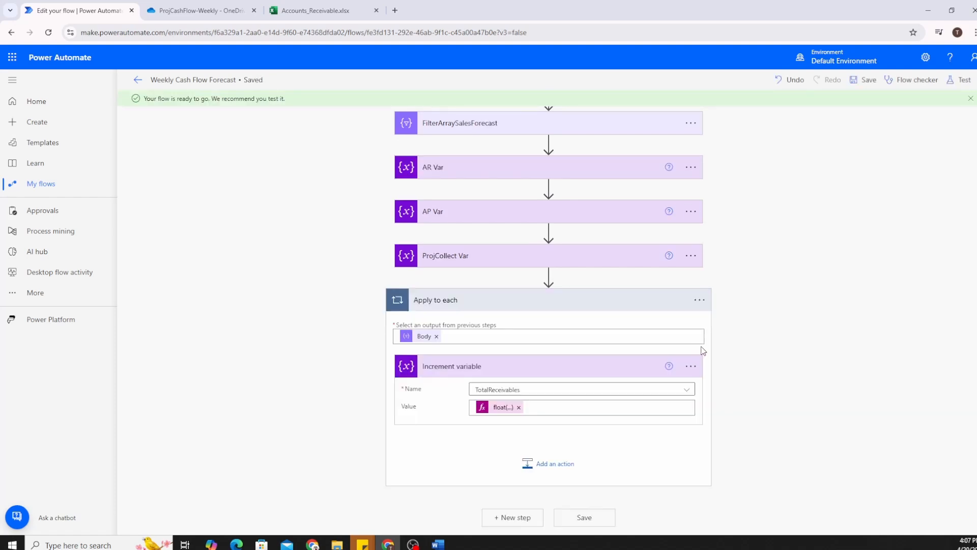
# Rename the first 'Apply to each' loop to 'Apply Each AR'.
pyautogui.click(700, 301)
pyautogui.click(735, 325)
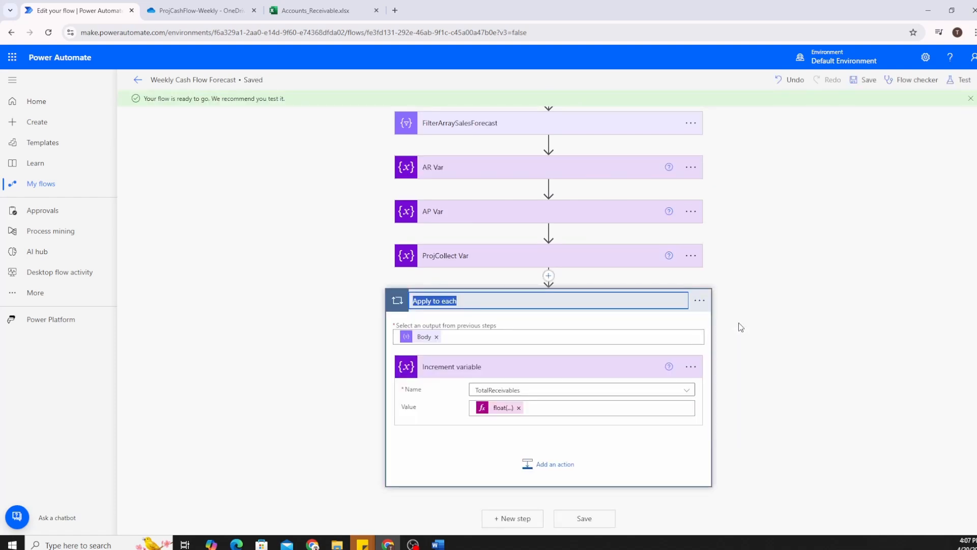
pyautogui.press('End')
pyautogui.press('BackSpace')
pyautogui.press('BackSpace')
pyautogui.press('BackSpace')
pyautogui.write('Each')
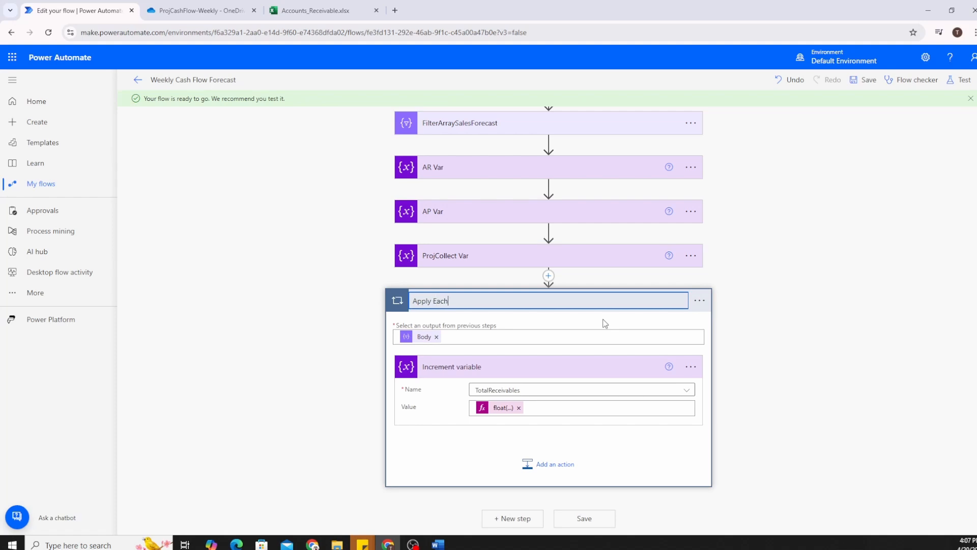
pyautogui.write(' AR')
pyautogui.press('Return')
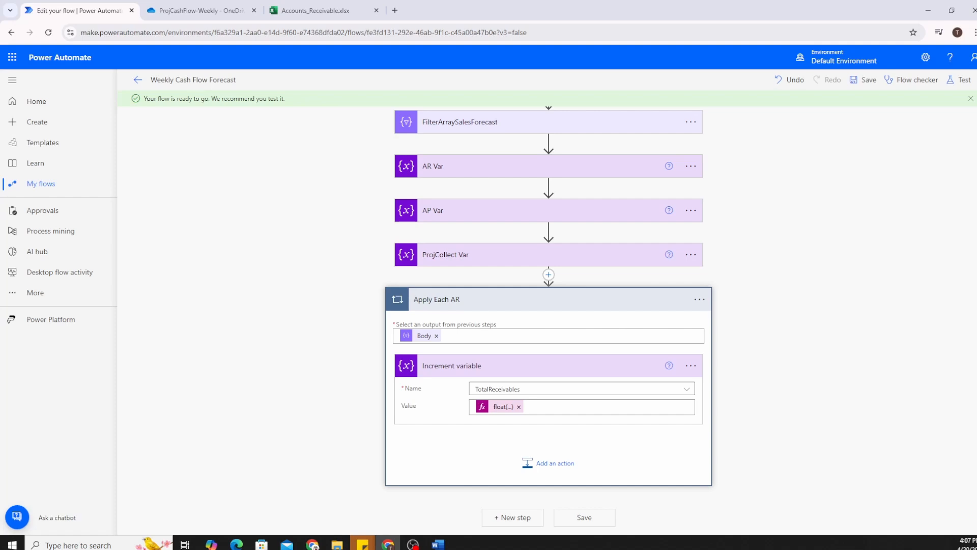
# Add a second Apply to each loop after the first, iterating over Body.
pyautogui.click(506, 518)
pyautogui.write('apply to each')
pyautogui.click(484, 417)
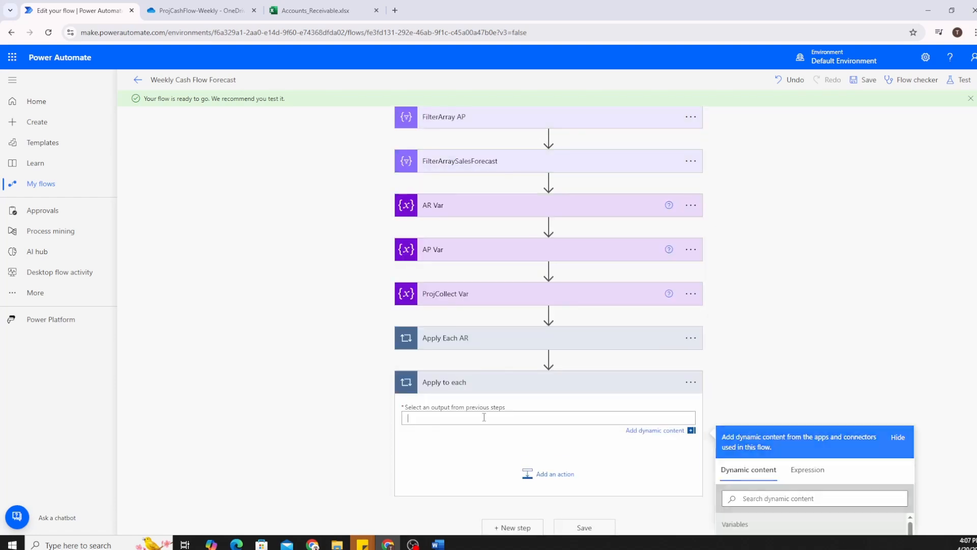
pyautogui.scroll(-3, 484, 417)
pyautogui.scroll(-2, 797, 376)
pyautogui.click(802, 395)
# Add an Increment variable action for TotalPayables inside the new loop.
pyautogui.click(532, 297)
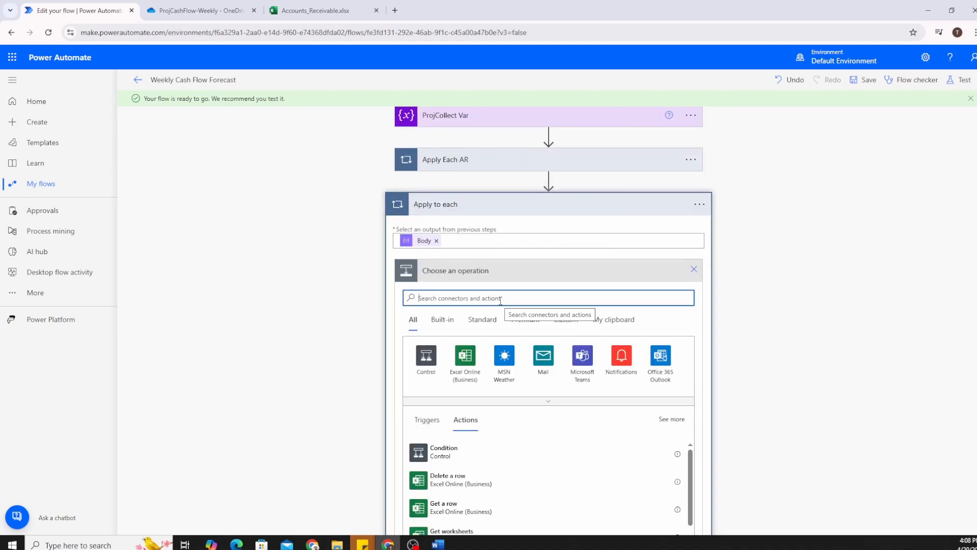
pyautogui.write('increment var')
pyautogui.click(454, 452)
pyautogui.click(492, 394)
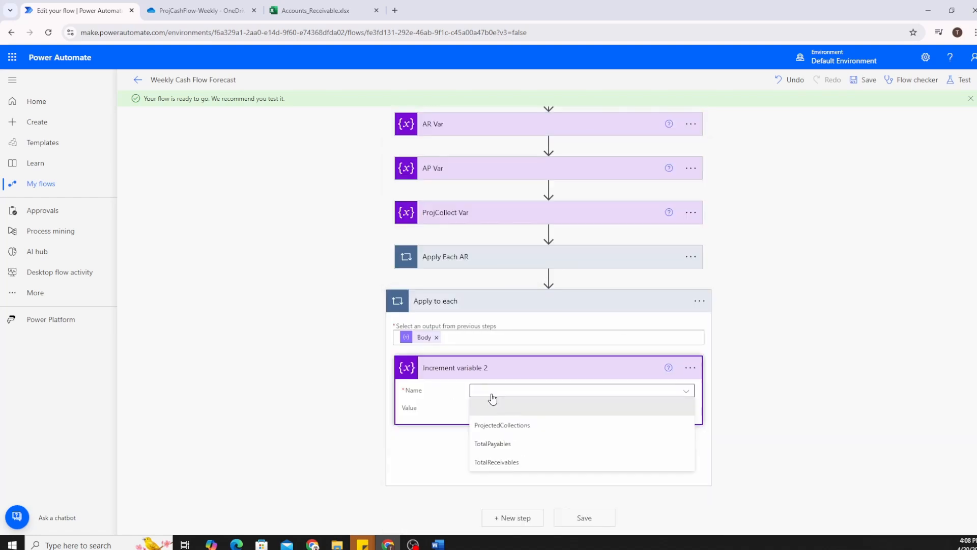
pyautogui.click(492, 443)
# Set the TotalPayables increment value to float(item()?['Payment Amount']).
pyautogui.click(529, 408)
pyautogui.click(808, 356)
pyautogui.write('item()?[')
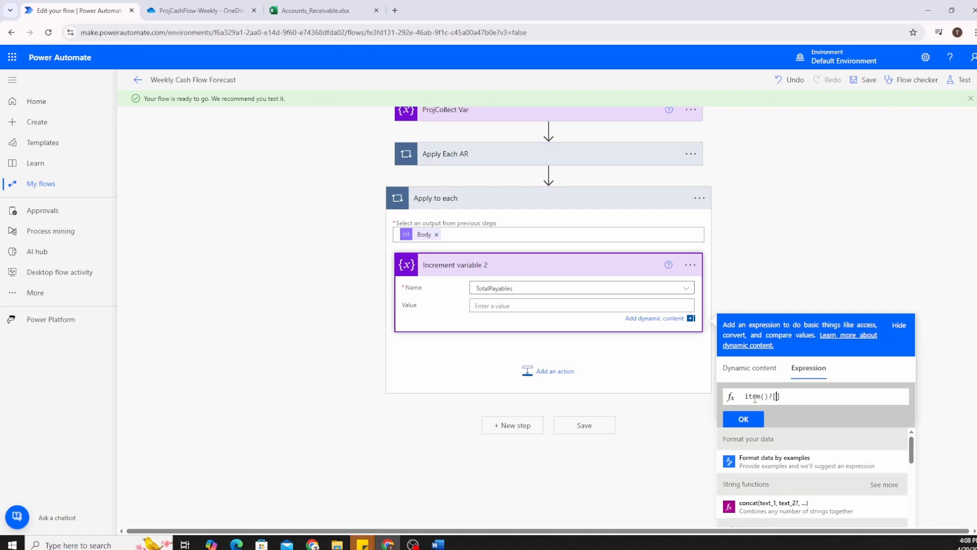
pyautogui.write("'")
pyautogui.click(780, 397)
pyautogui.write("'Payment Amount'")
pyautogui.press('BackSpace')
pyautogui.press('BackSpace')
pyautogui.press('BackSpace')
pyautogui.click(745, 397)
pyautogui.write('float(')
pyautogui.click(874, 398)
pyautogui.write(')')
pyautogui.click(744, 419)
pyautogui.click(582, 97)
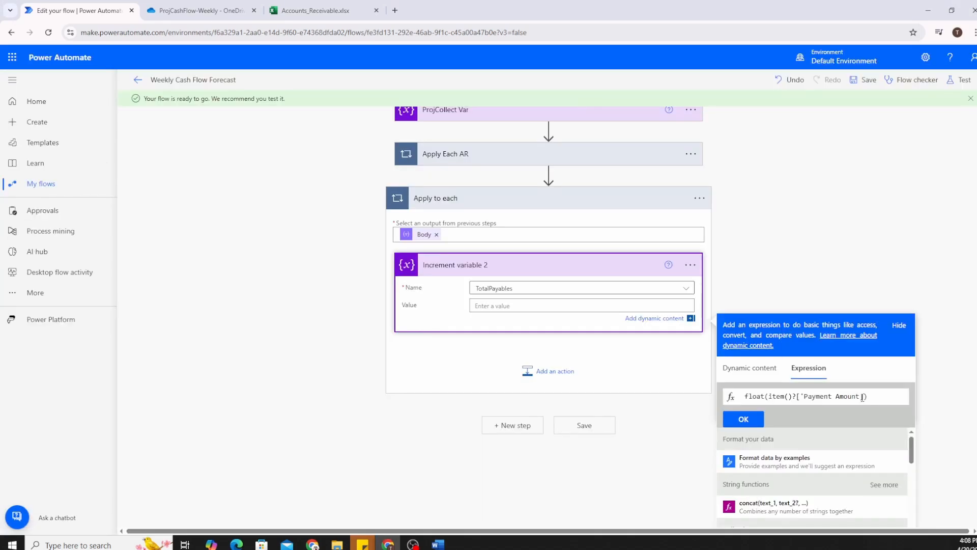
pyautogui.click(861, 397)
pyautogui.write("'")
pyautogui.click(743, 419)
# Rename the second loop to 'Apply Each AP'.
pyautogui.click(700, 199)
pyautogui.click(699, 299)
pyautogui.click(570, 325)
pyautogui.write('Apply Each AP')
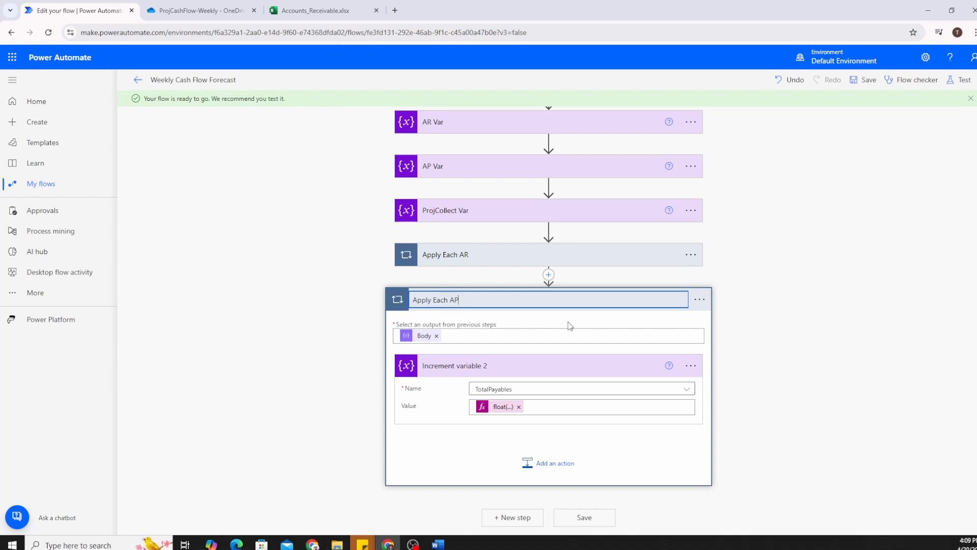
pyautogui.press('Return')
pyautogui.click(509, 518)
# Add a third Apply to each loop iterating over Body.
pyautogui.write('apply to each')
pyautogui.click(457, 474)
pyautogui.click(471, 416)
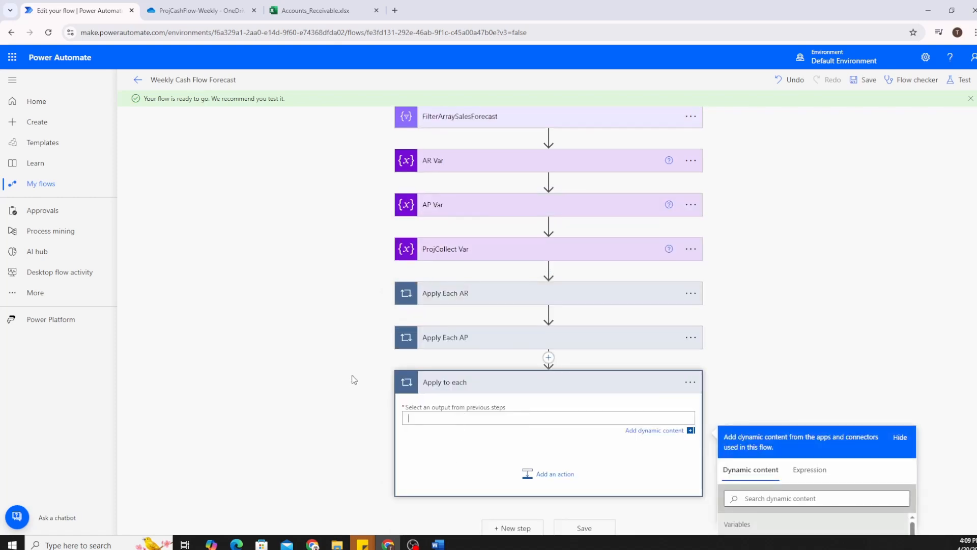
pyautogui.scroll(-4, 354, 380)
pyautogui.scroll(-4, 804, 393)
pyautogui.scroll(2, 779, 387)
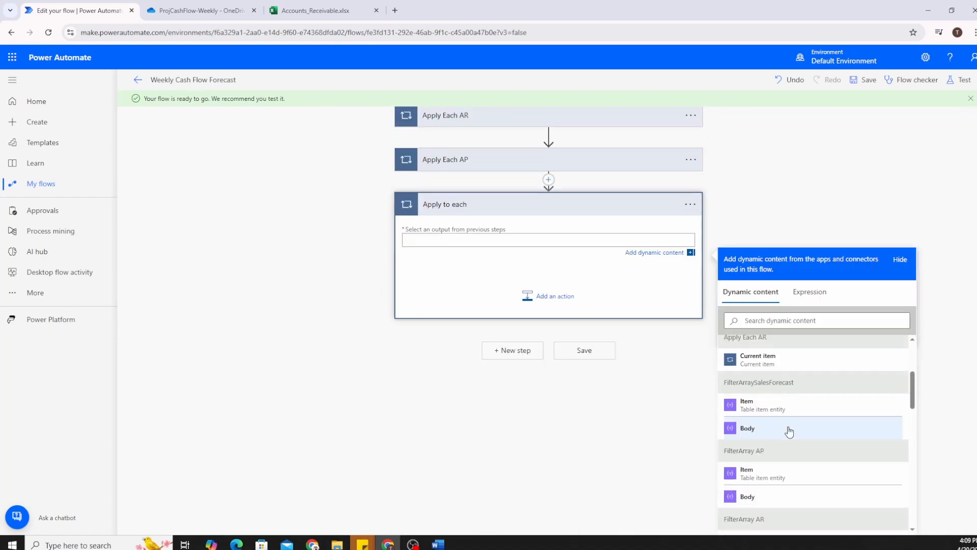
pyautogui.click(790, 430)
# Add an Increment variable action for ProjectedCollections inside the third loop.
pyautogui.click(555, 295)
pyautogui.write('increment va')
pyautogui.click(456, 452)
pyautogui.click(509, 392)
pyautogui.click(502, 427)
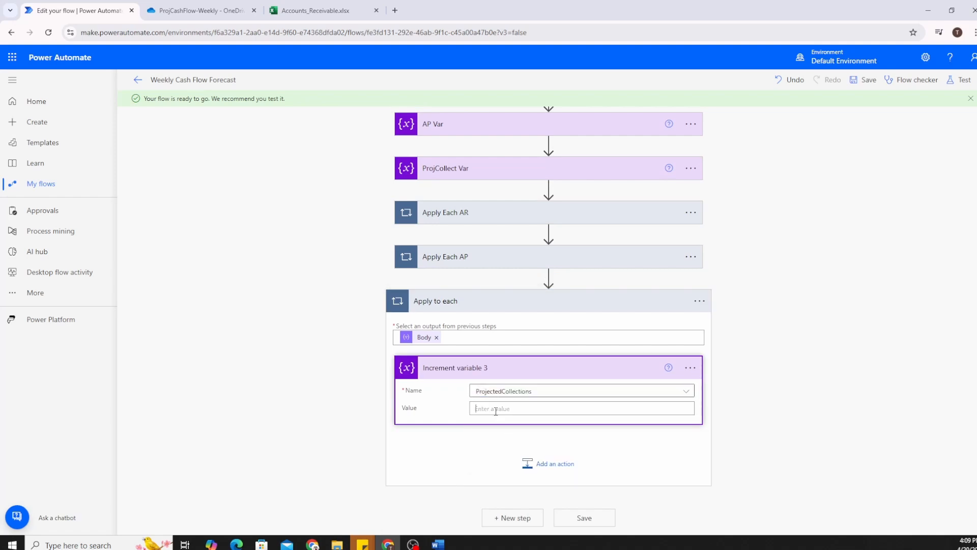
# Set the increment value to item()?['Expected Collection Amount'], checking the column in Sales_Forecast.xlsx.
pyautogui.click(495, 409)
pyautogui.scroll(-4, 496, 409)
pyautogui.click(808, 303)
pyautogui.click(781, 327)
pyautogui.write("item()?['']")
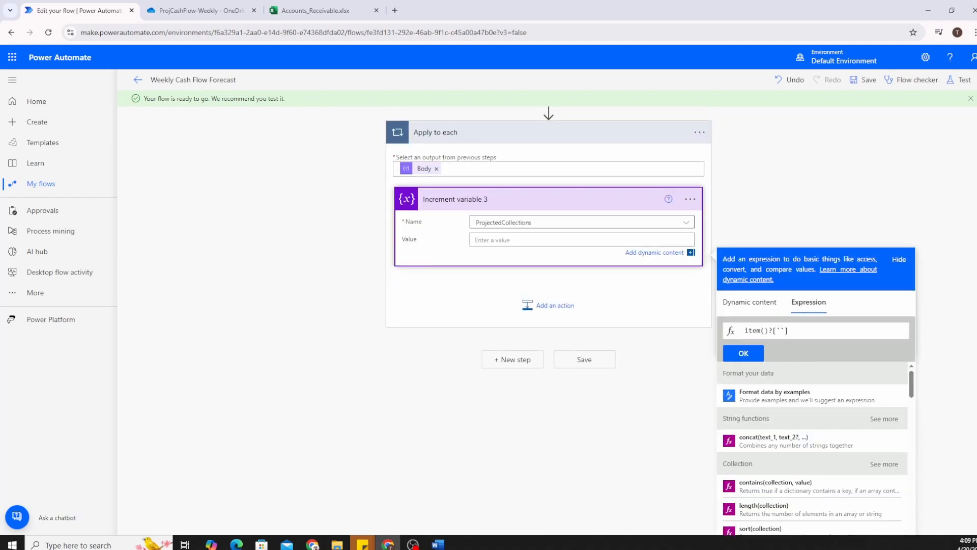
pyautogui.click(781, 331)
pyautogui.write('Expected Collection Amount')
pyautogui.click(207, 11)
pyautogui.click(240, 251)
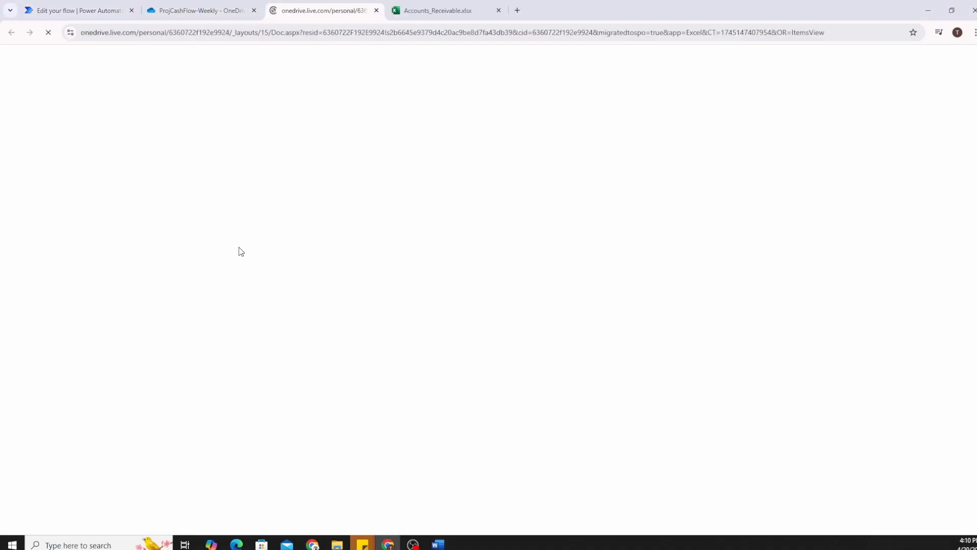
pyautogui.click(169, 146)
pyautogui.click(99, 10)
pyautogui.click(743, 350)
# Rename the third loop to 'Apply Each Proj Coll' and collapse it.
pyautogui.click(732, 216)
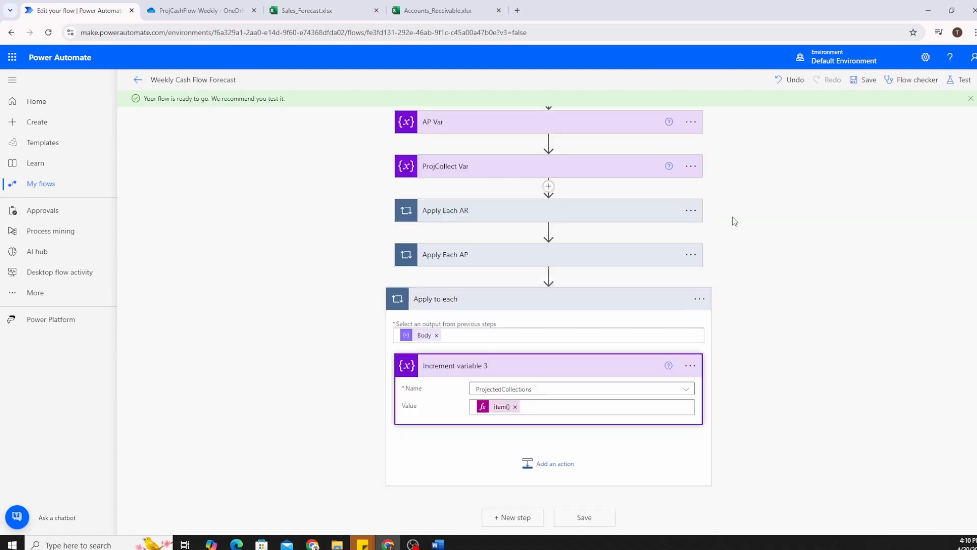
pyautogui.click(700, 297)
pyautogui.click(732, 318)
pyautogui.write('Apply Each Proj Coll')
pyautogui.click(373, 292)
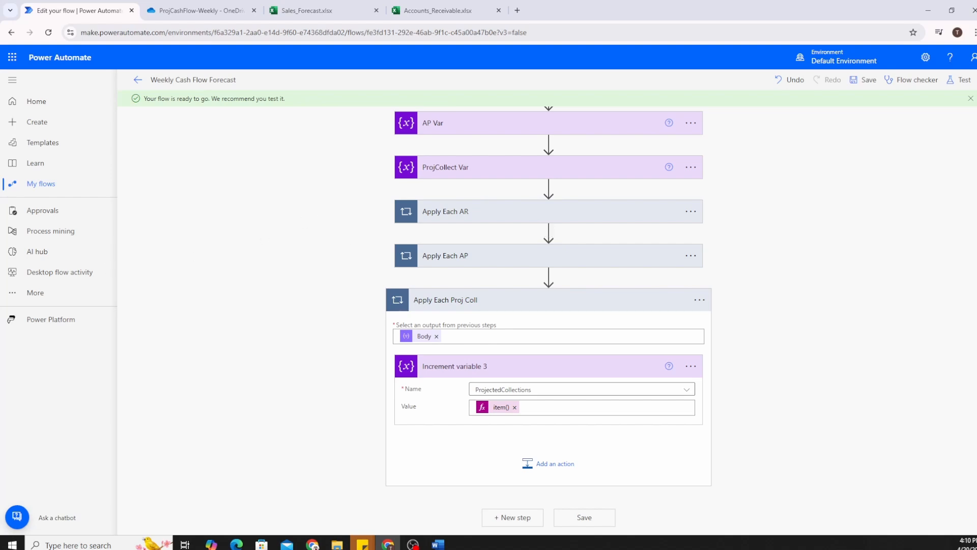
pyautogui.click(607, 303)
# Run a manual test of the flow.
pyautogui.click(961, 80)
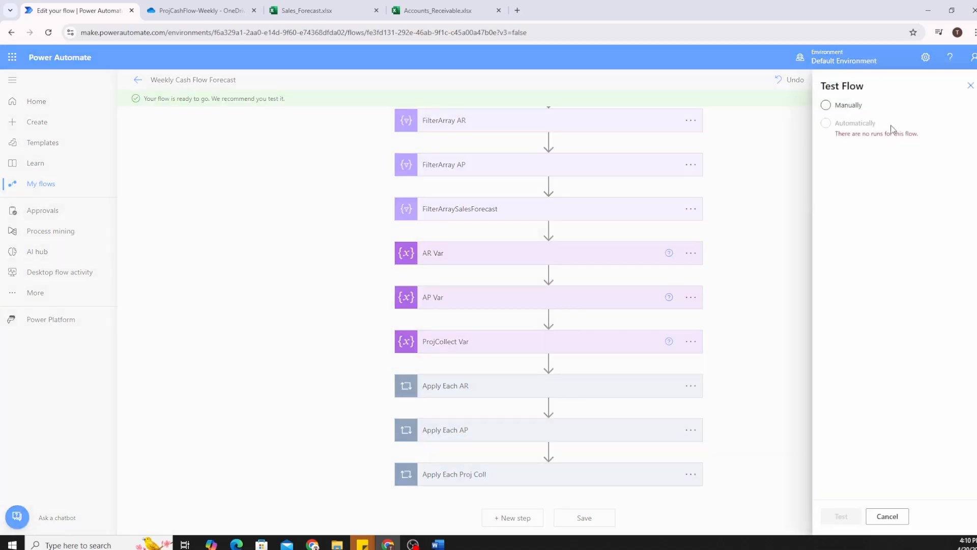
pyautogui.click(858, 107)
pyautogui.click(841, 516)
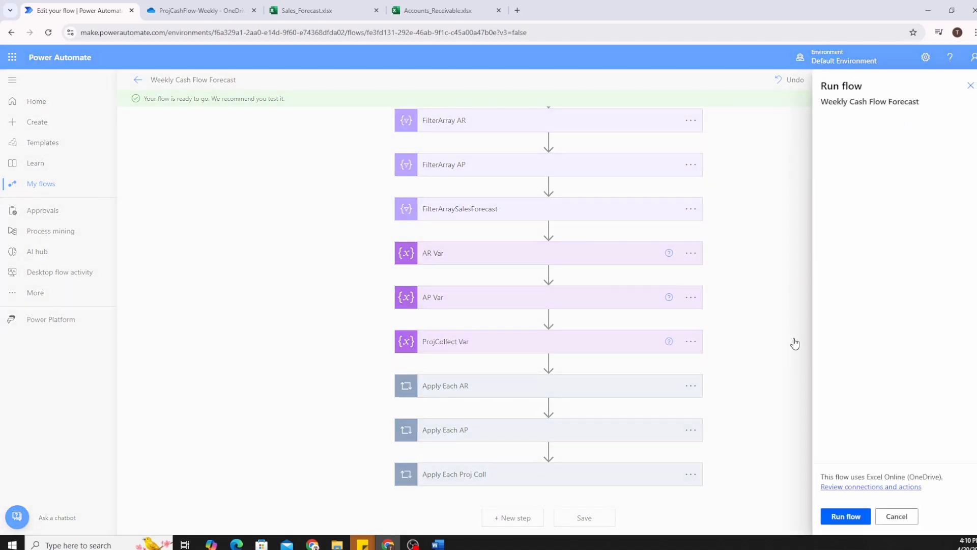
pyautogui.click(845, 516)
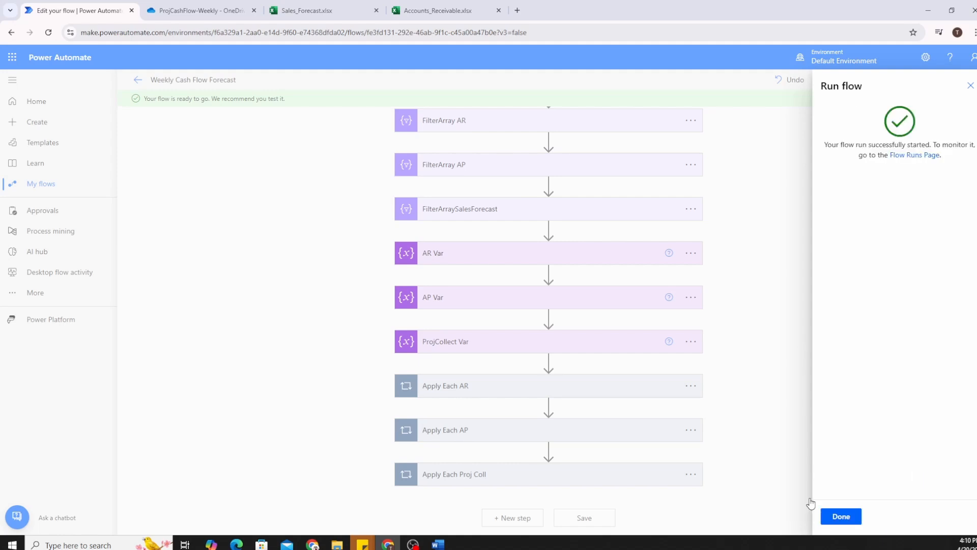
pyautogui.click(841, 515)
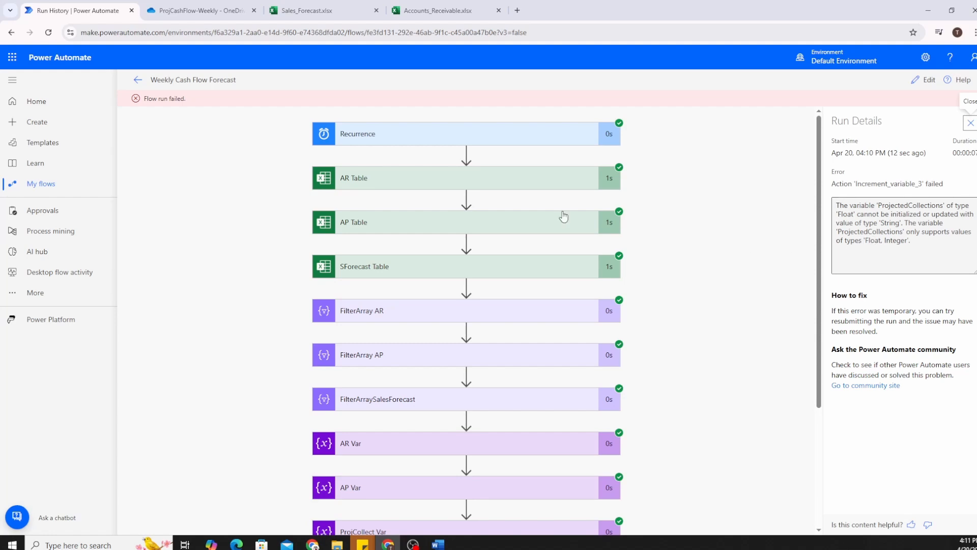
# Inspect the failed Apply Each Proj Coll loop, then return to editing the flow.
pyautogui.scroll(-3, 524, 230)
pyautogui.click(405, 497)
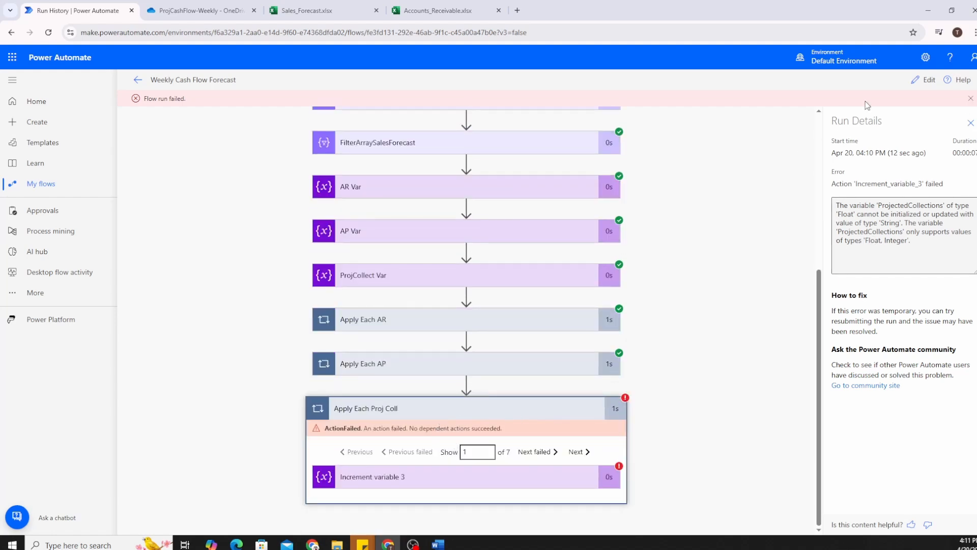
pyautogui.click(925, 80)
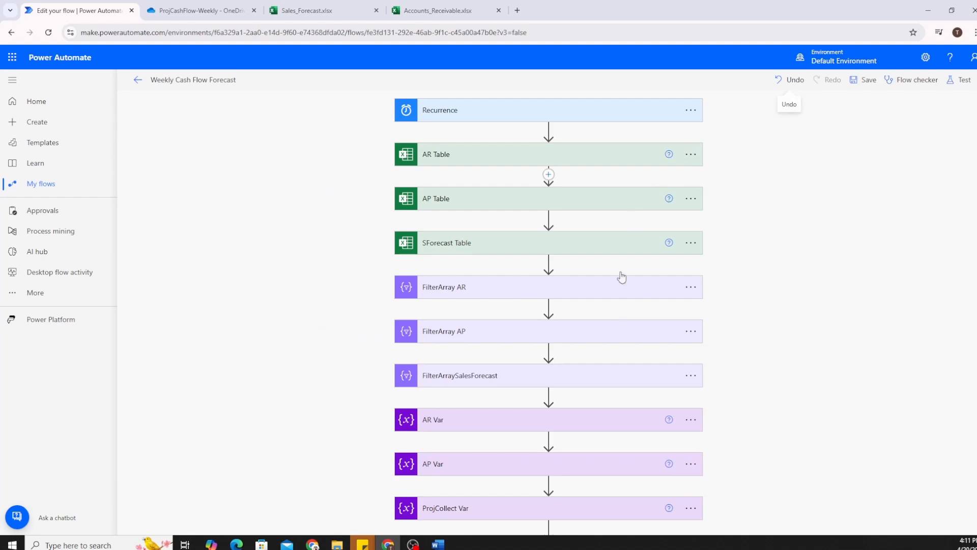
pyautogui.scroll(-3, 629, 382)
# Change Increment variable 3's value to float(item()?['Expected Collection Amount']) and save the flow.
pyautogui.click(532, 475)
pyautogui.scroll(-3, 609, 417)
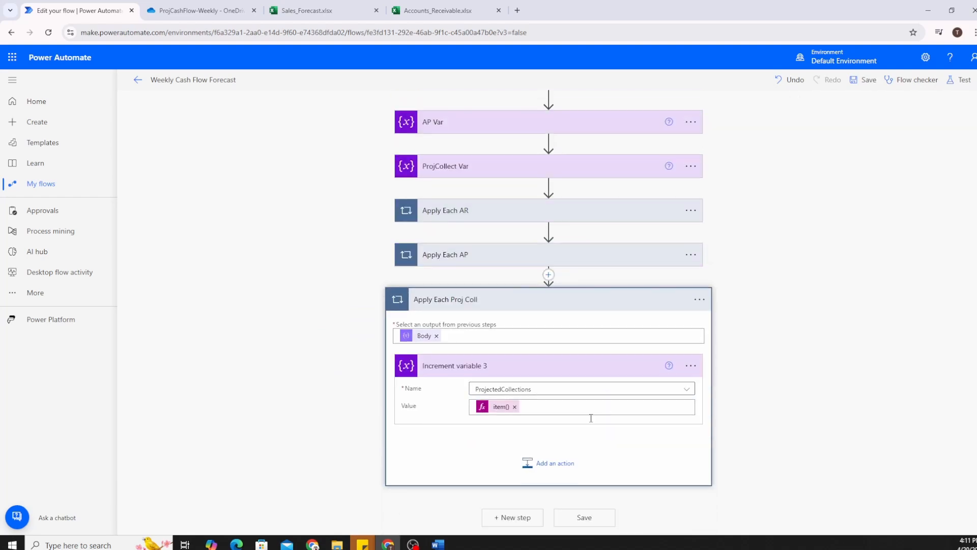
pyautogui.click(502, 407)
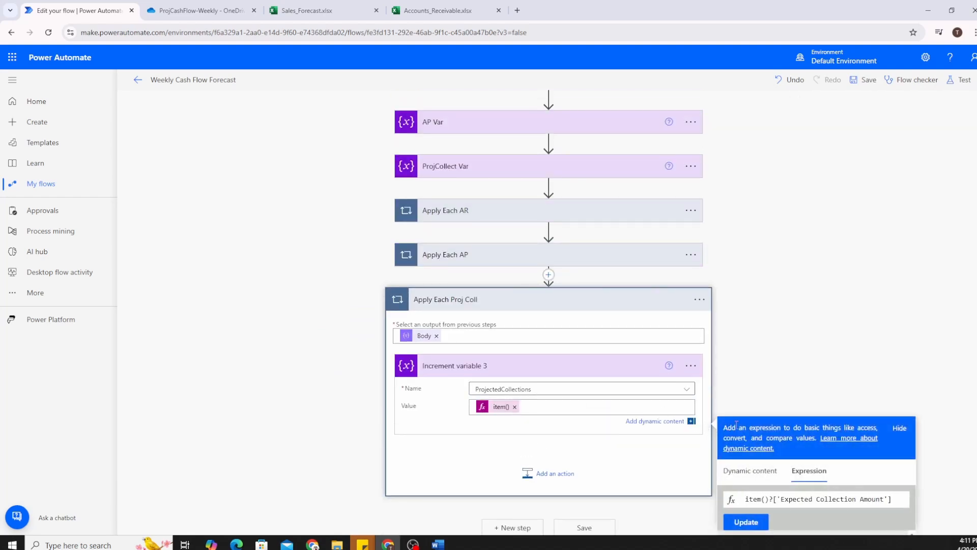
pyautogui.click(743, 499)
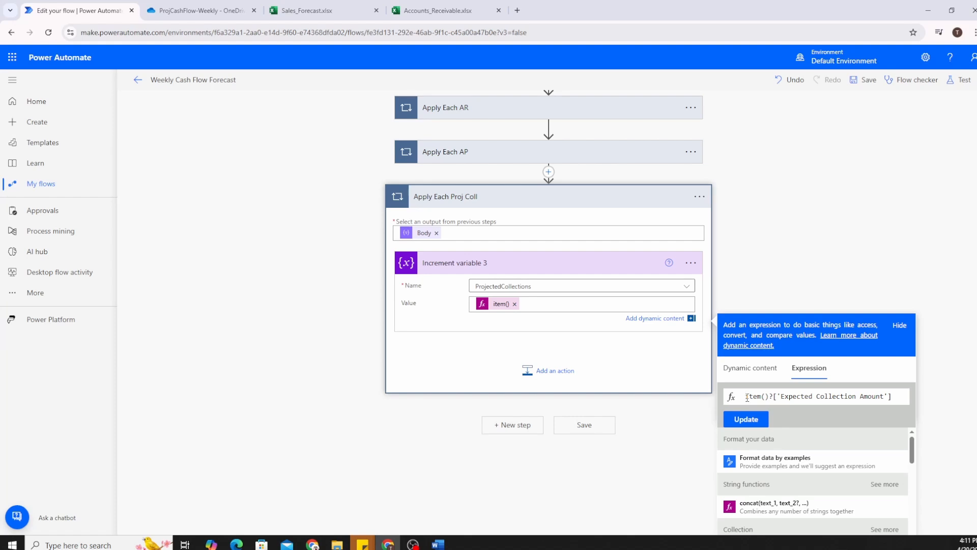
pyautogui.write('float(')
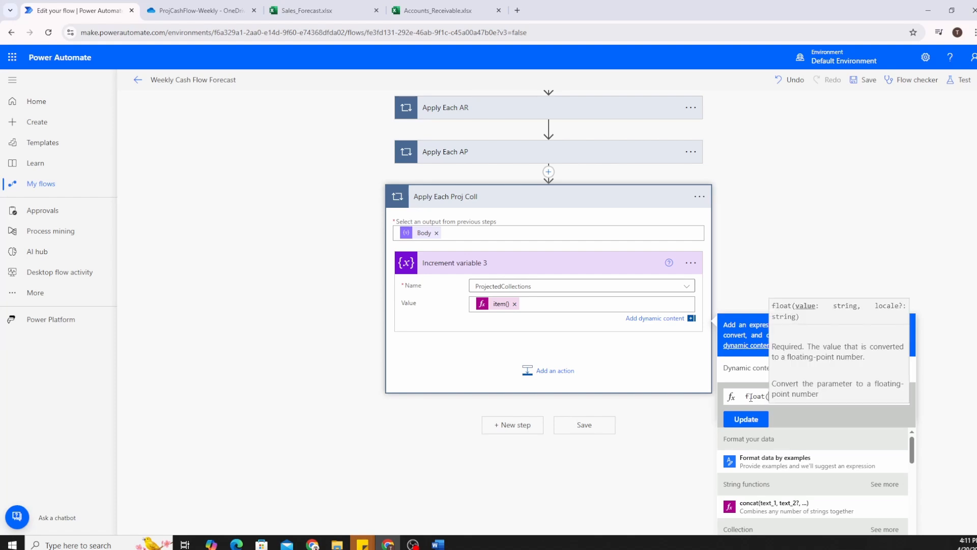
pyautogui.click(755, 397)
pyautogui.moveTo(857, 396); pyautogui.dragTo(912, 396)
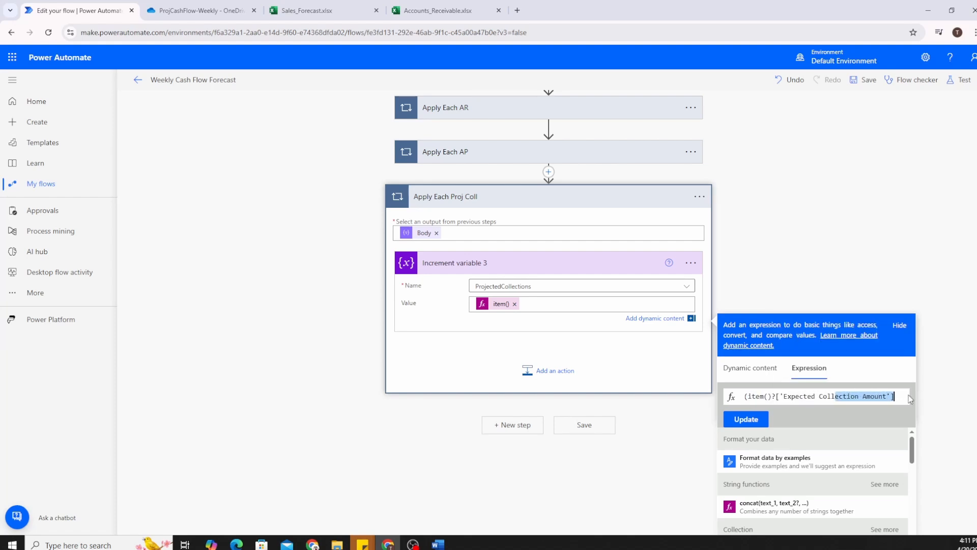
pyautogui.click(898, 397)
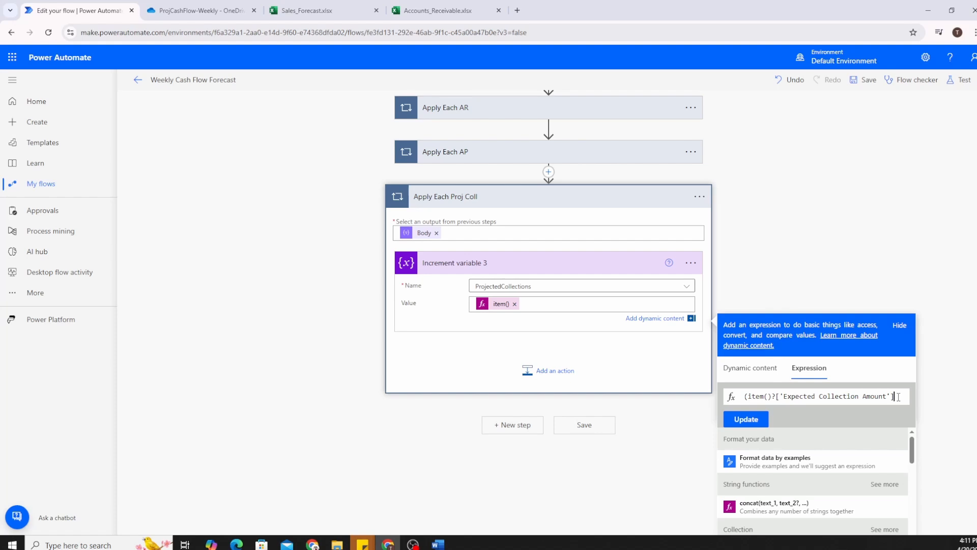
pyautogui.write(')')
pyautogui.moveTo(775, 396); pyautogui.dragTo(894, 397)
pyautogui.click(894, 397)
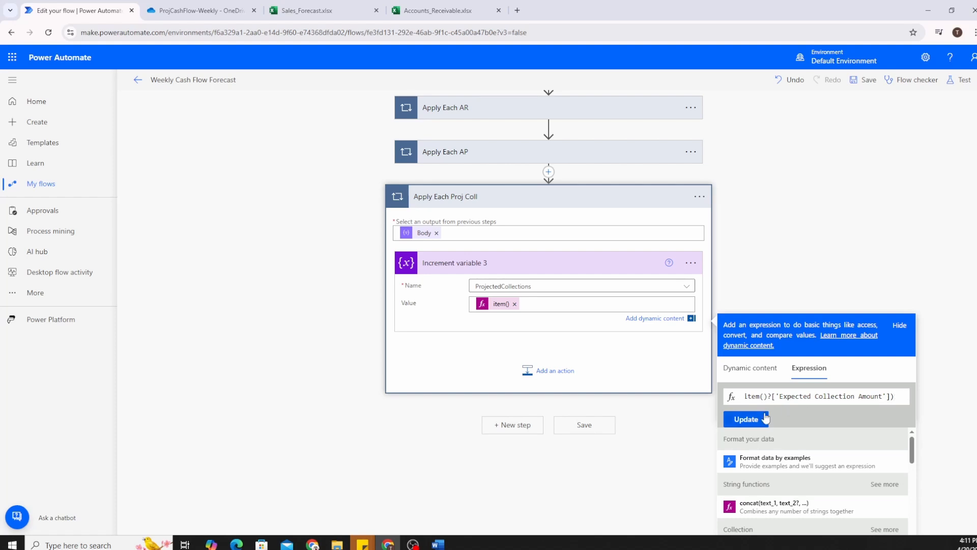
pyautogui.click(747, 421)
pyautogui.click(584, 519)
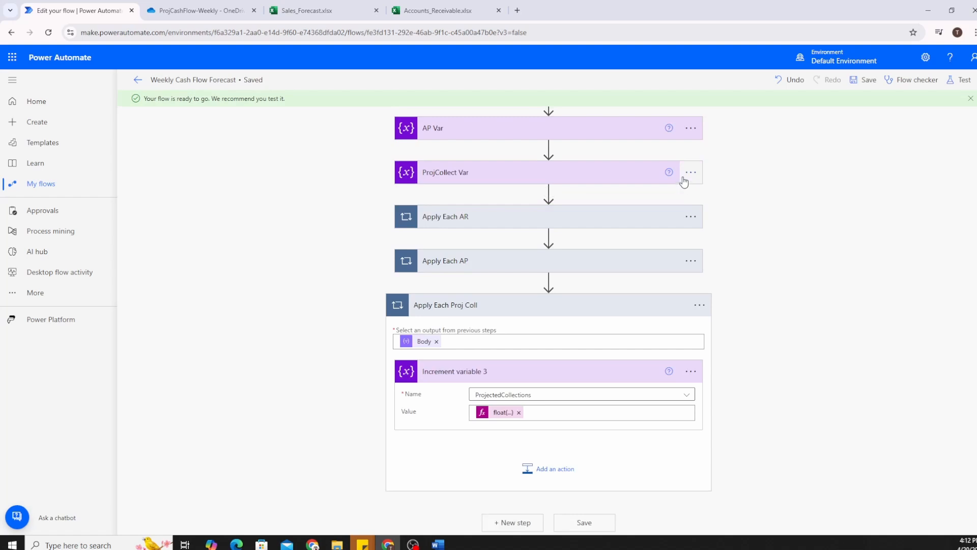
# Run the saved flow again as a manual test and open the run view.
pyautogui.click(959, 80)
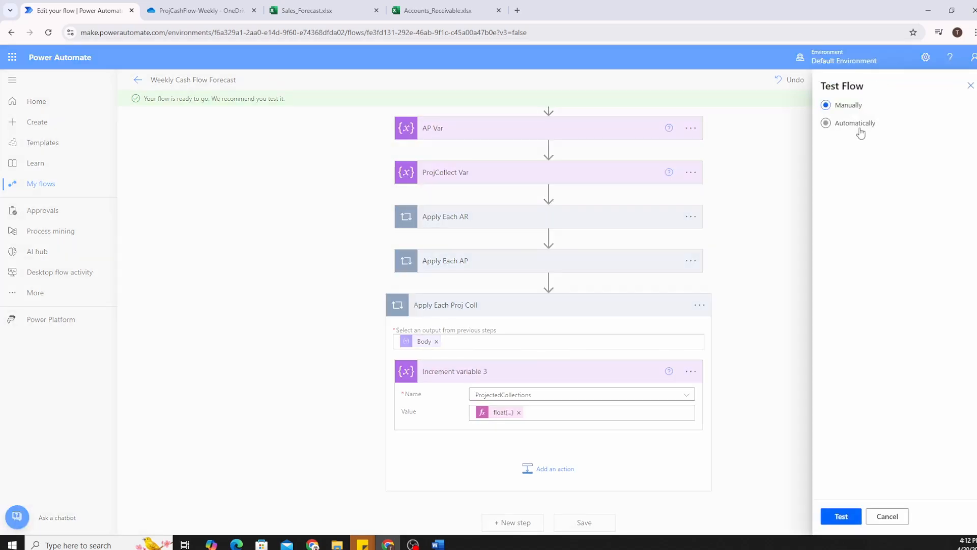
pyautogui.click(844, 516)
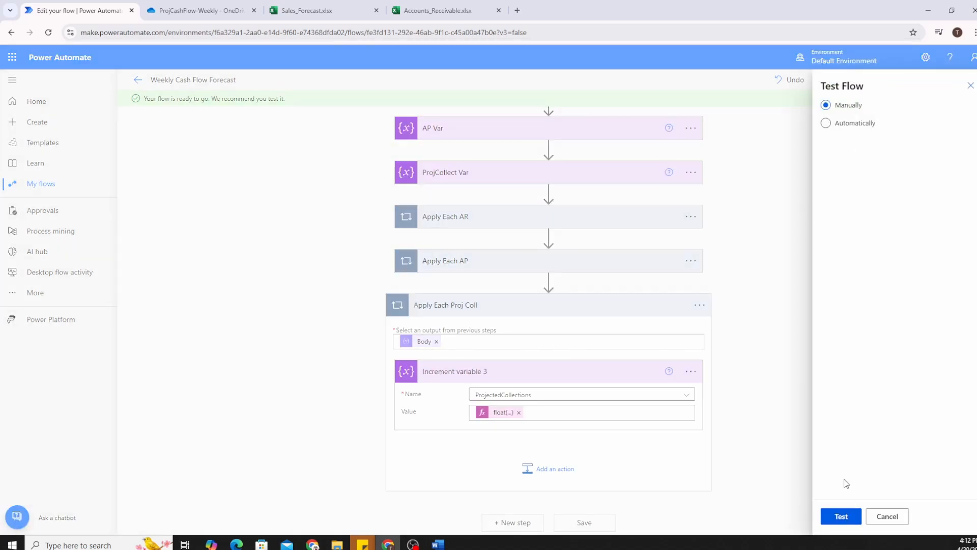
pyautogui.click(845, 517)
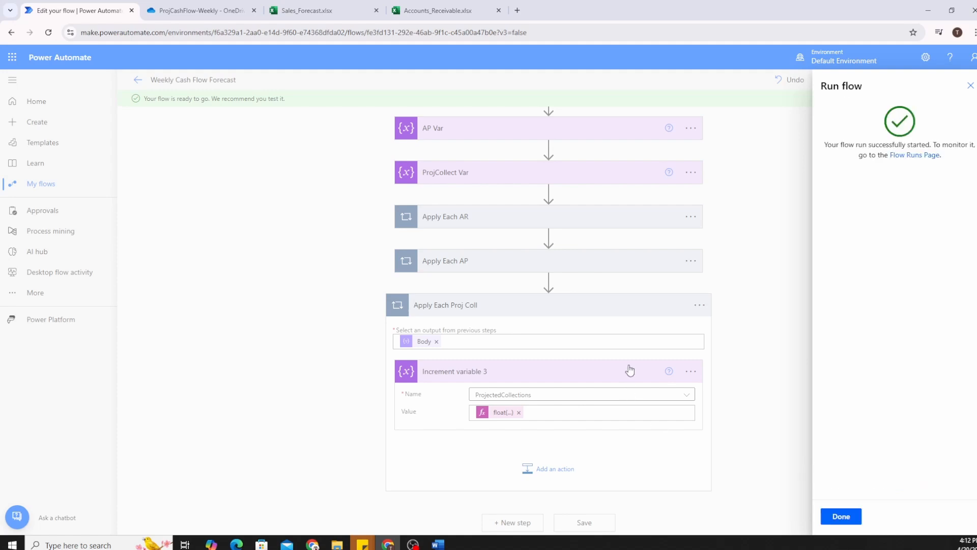
pyautogui.click(841, 517)
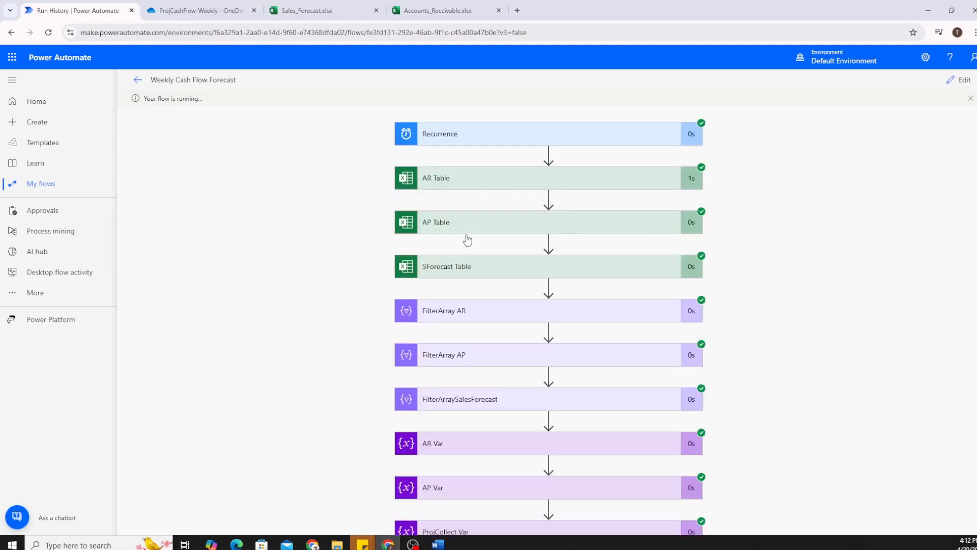
# Inspect the AR Var inputs and the first Apply Each AR increment in the run history.
pyautogui.scroll(-3, 451, 224)
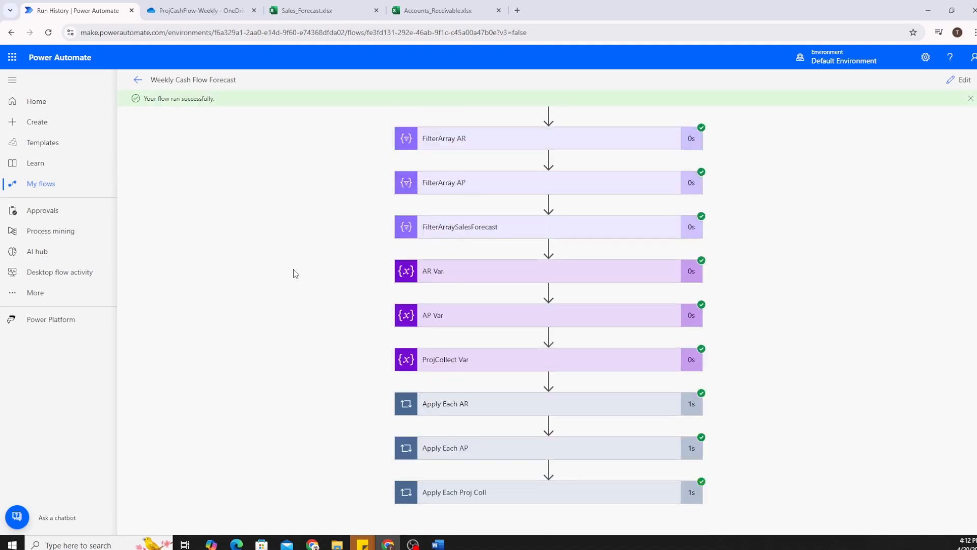
pyautogui.click(450, 279)
pyautogui.scroll(-3, 368, 322)
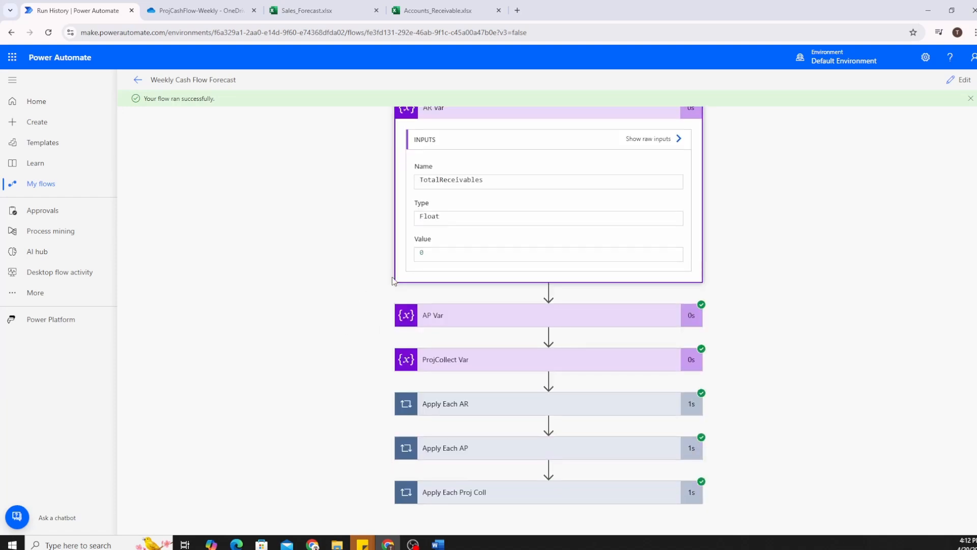
pyautogui.click(481, 404)
pyautogui.scroll(-1, 345, 323)
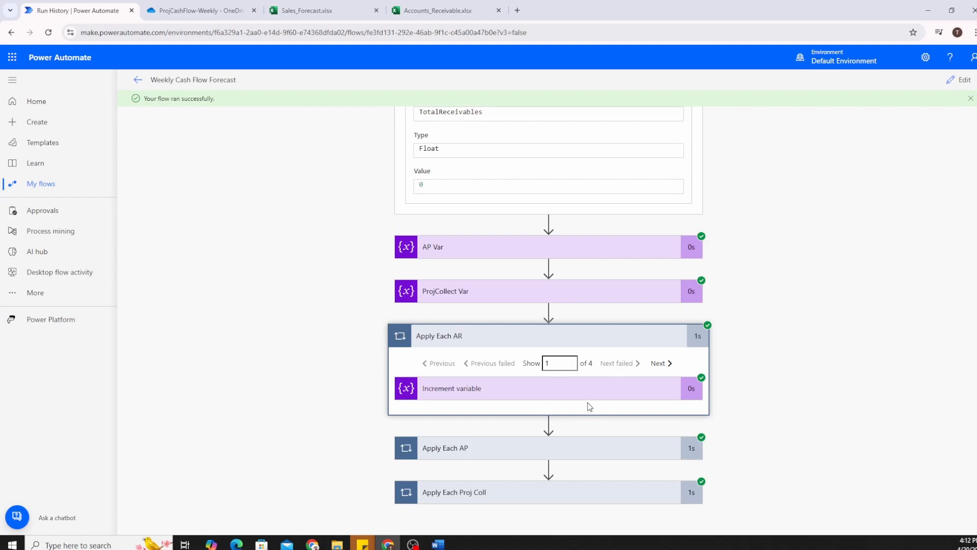
pyautogui.click(558, 390)
pyautogui.scroll(-4, 308, 375)
pyautogui.scroll(1, 338, 346)
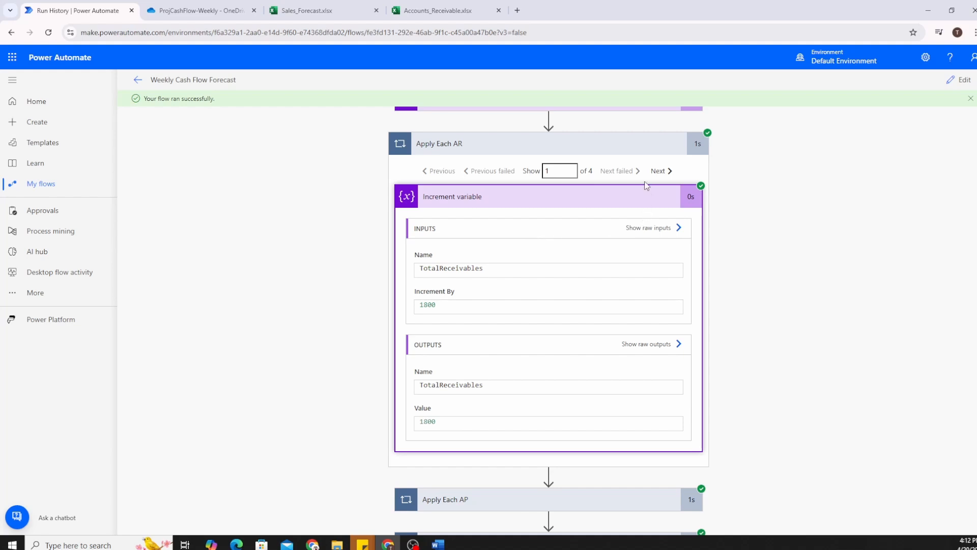
# Step through Apply Each AR iterations 2–4, noting the 1300 increment and the 4900 final total.
pyautogui.click(663, 171)
pyautogui.scroll(-2, 307, 321)
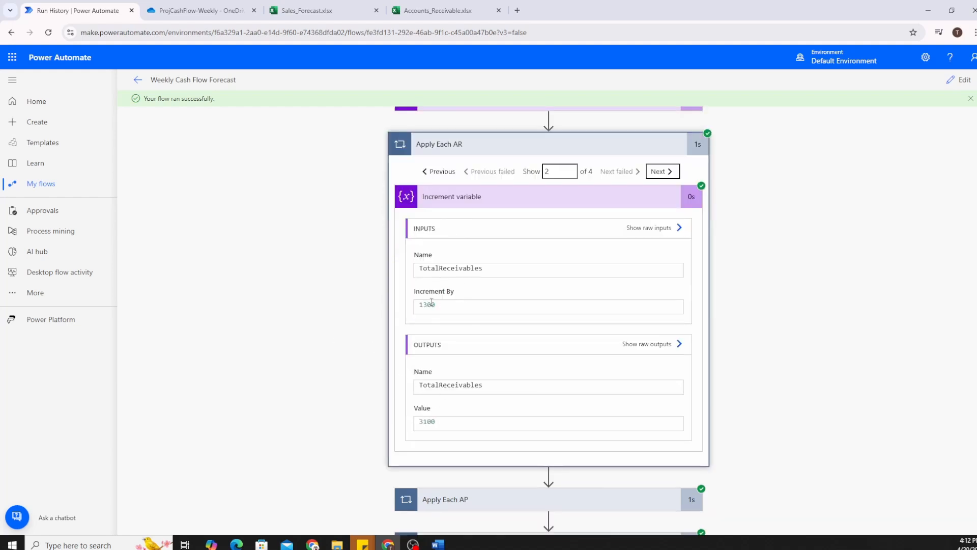
pyautogui.moveTo(427, 305); pyautogui.dragTo(436, 304)
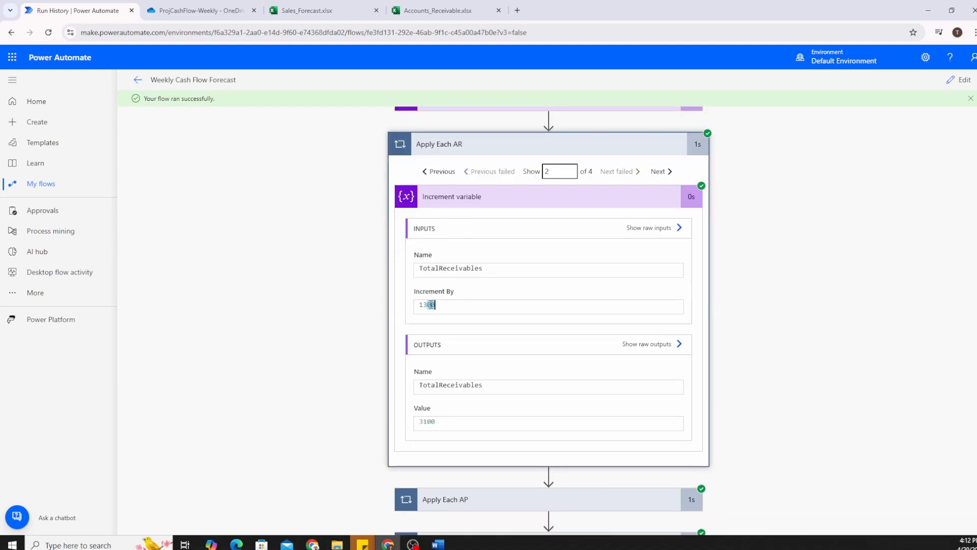
pyautogui.click(425, 423)
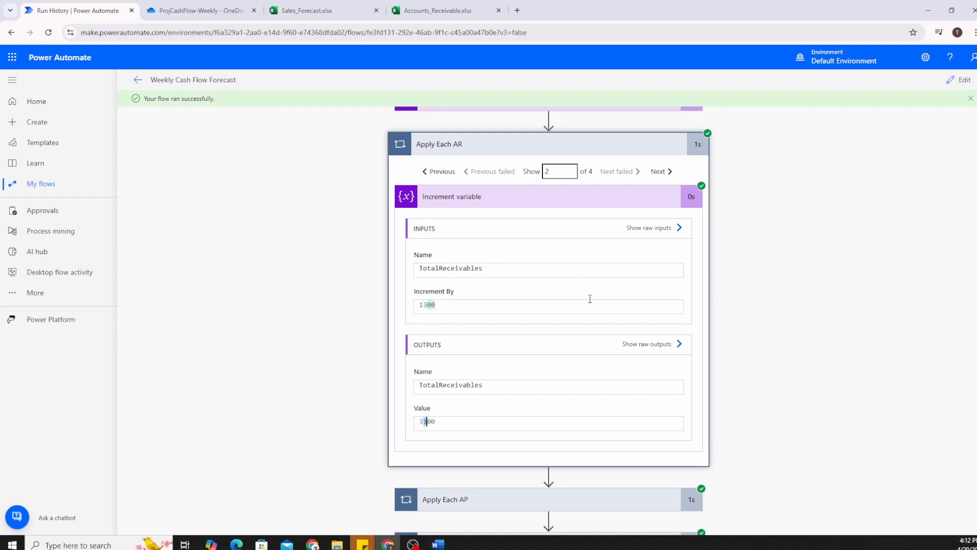
pyautogui.click(671, 172)
pyautogui.click(671, 172)
pyautogui.moveTo(425, 423); pyautogui.dragTo(436, 422)
pyautogui.scroll(10, 353, 310)
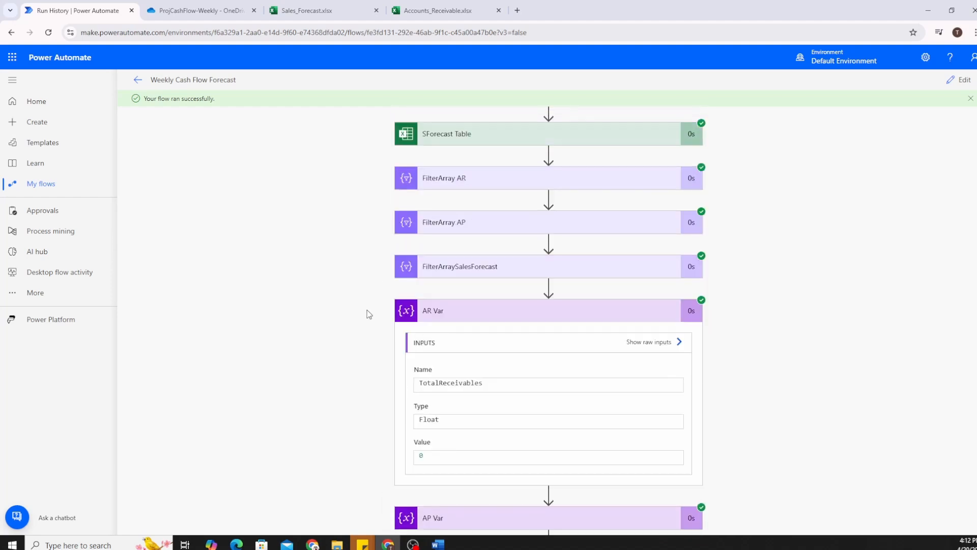
pyautogui.scroll(-10, 338, 249)
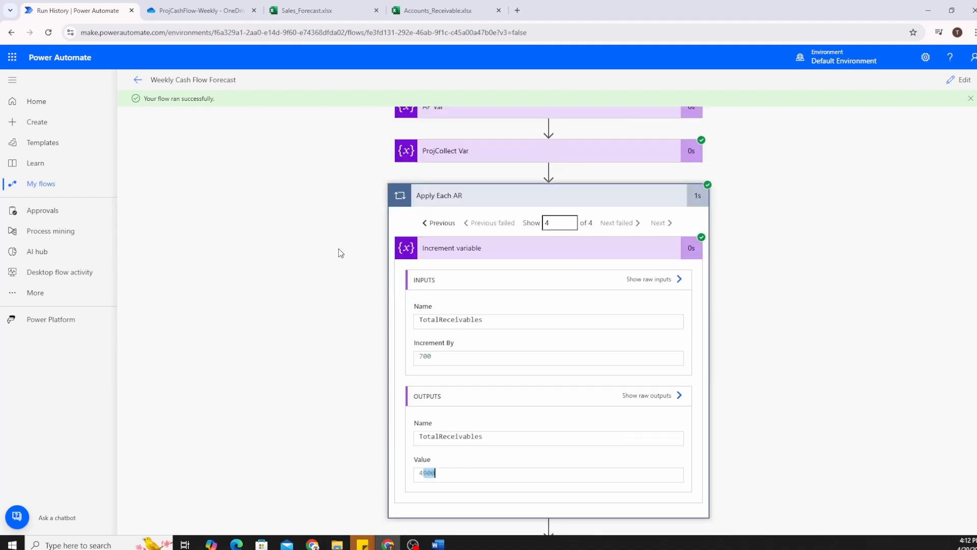
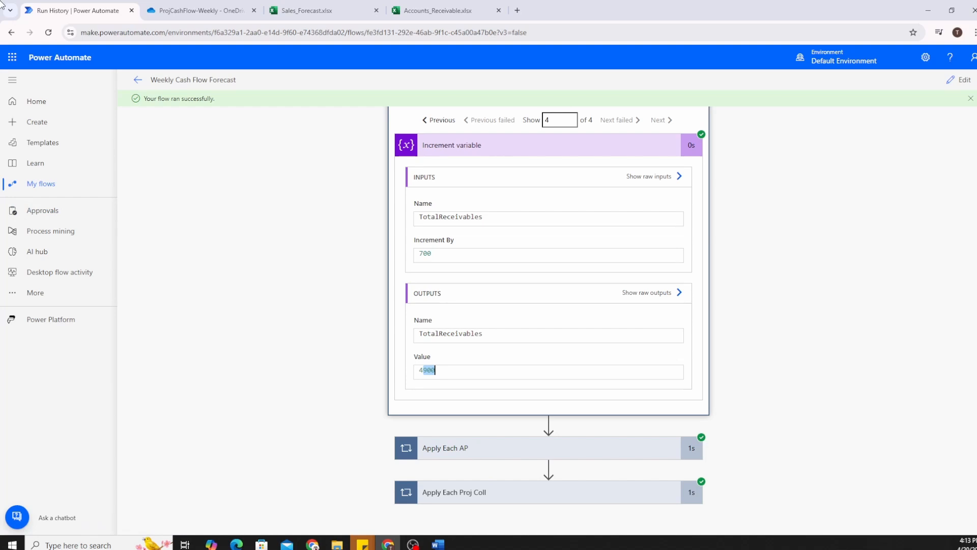
# Open the Weekly Cash Flow Forecast flow in the designer from its run history.
pyautogui.click(960, 80)
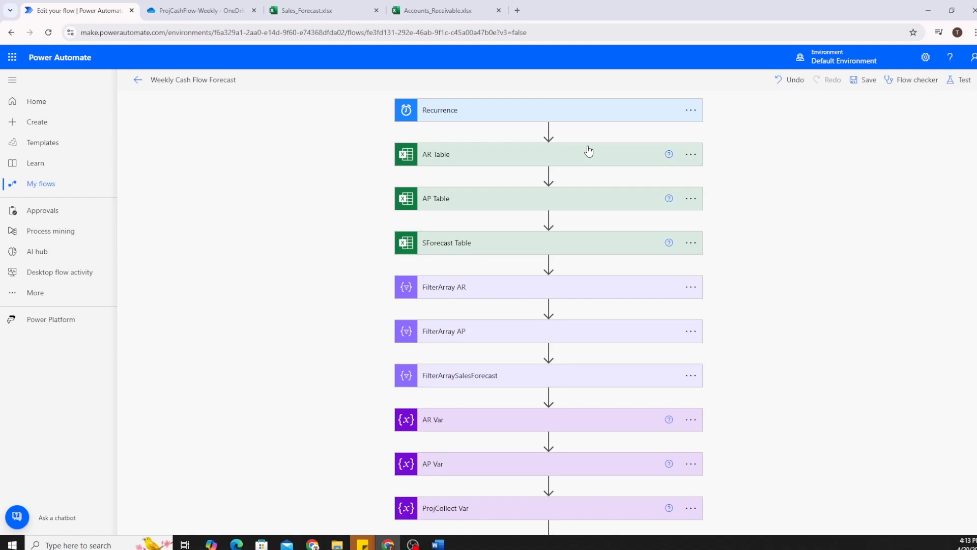
# Add a Compose (Data Operation) action after the Apply Each Proj Coll loop.
pyautogui.scroll(-6, 296, 242)
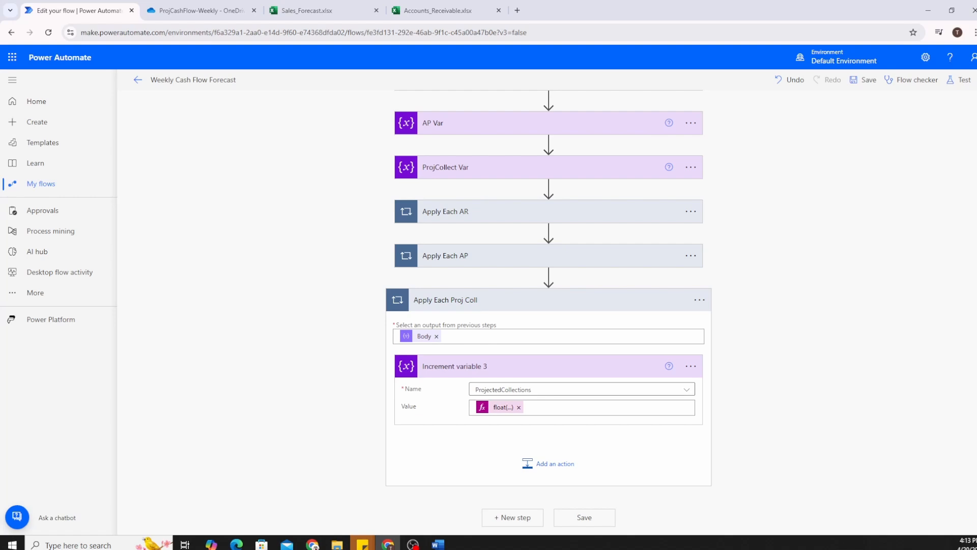
pyautogui.click(523, 517)
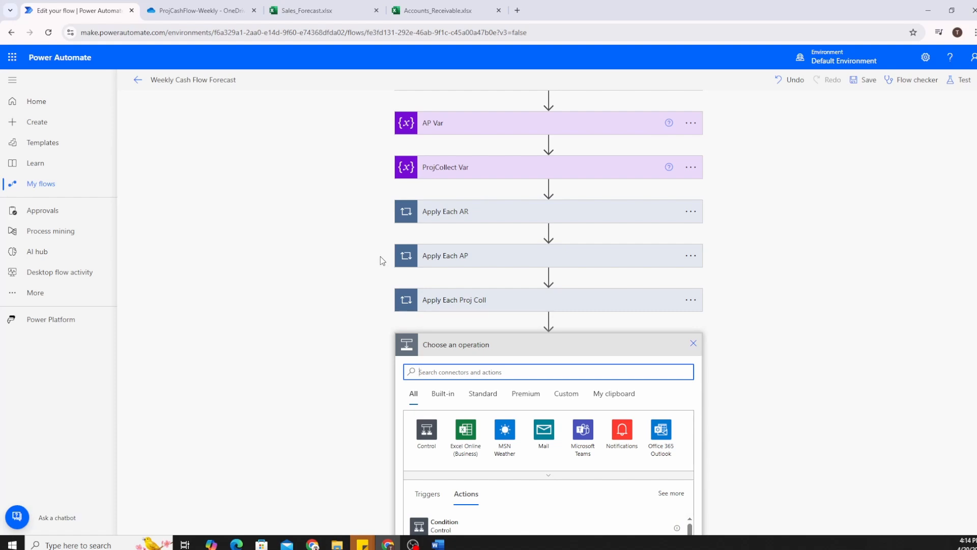
pyautogui.write('compose ac')
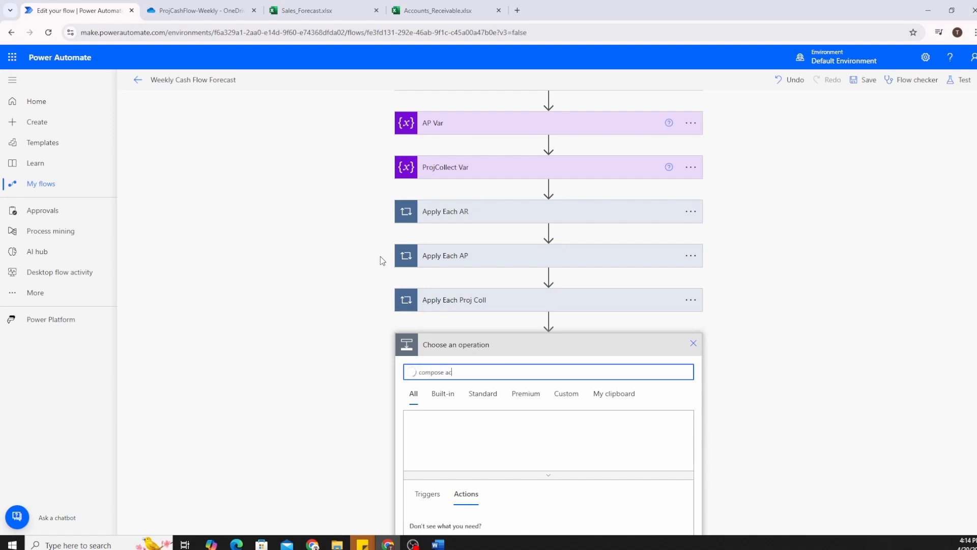
pyautogui.scroll(-4, 356, 254)
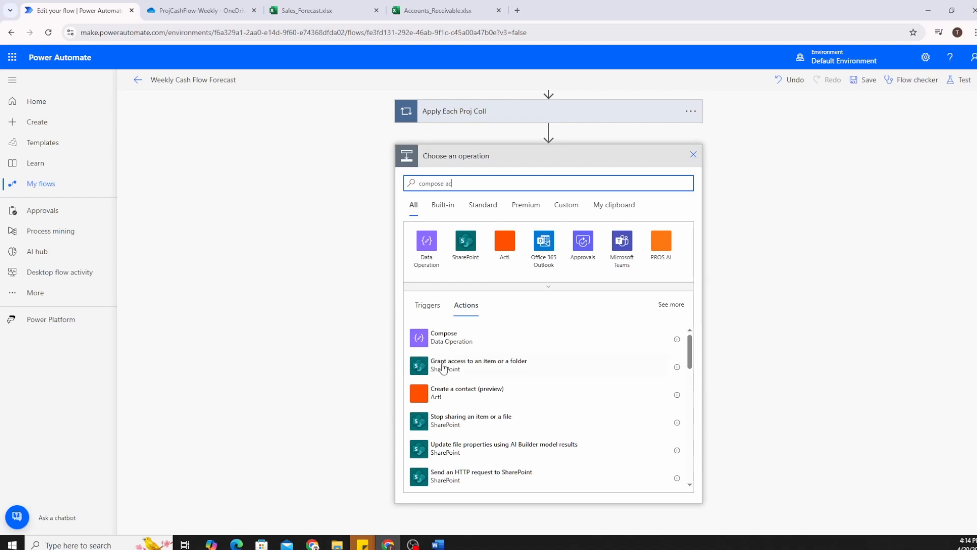
pyautogui.click(462, 346)
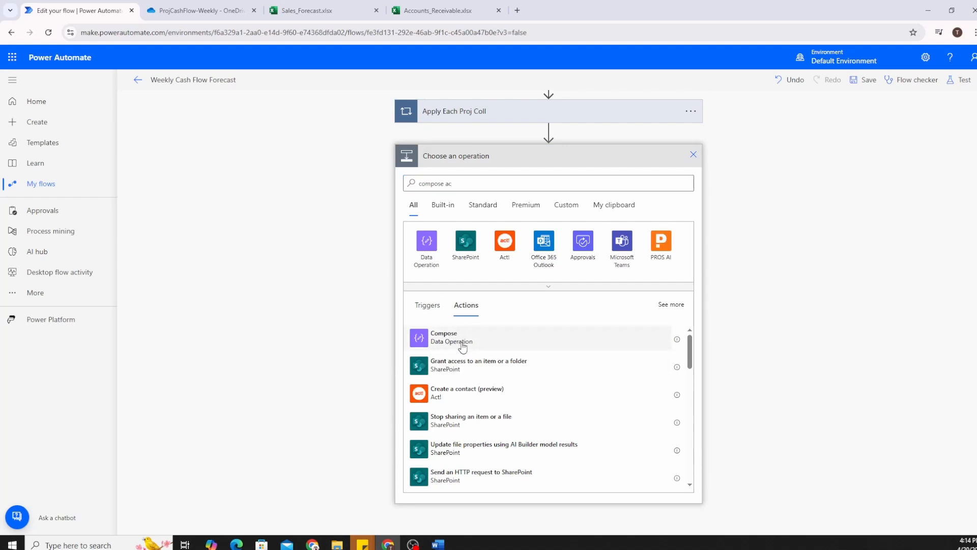
pyautogui.click(463, 346)
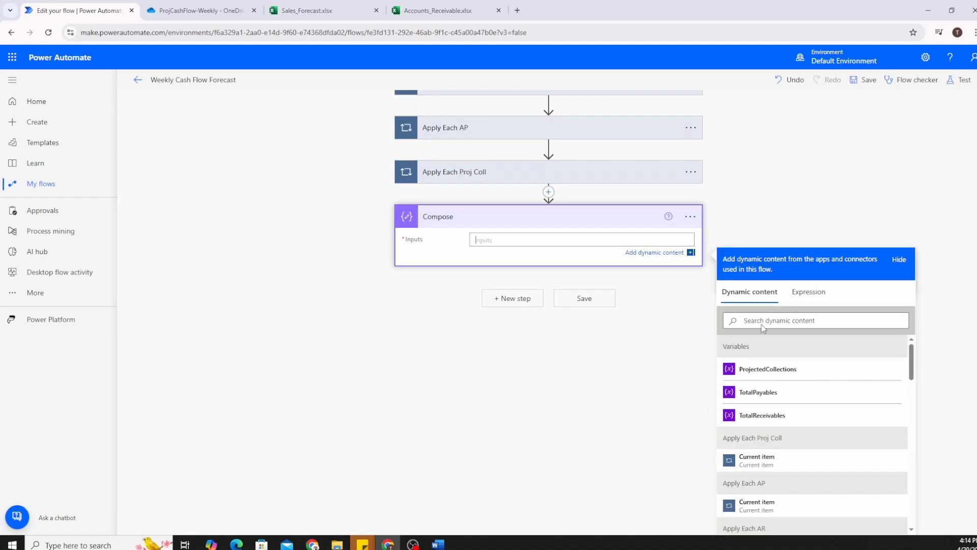
# Clear the Compose expression box and begin a sub(variables(' expression.
pyautogui.click(806, 302)
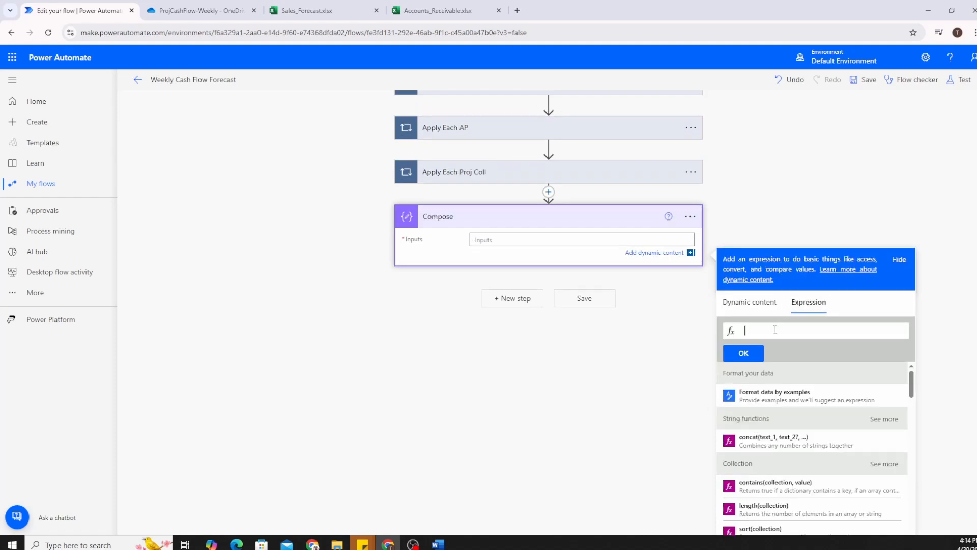
pyautogui.write('add(sub())')
pyautogui.hotkey('ctrl', 'a')
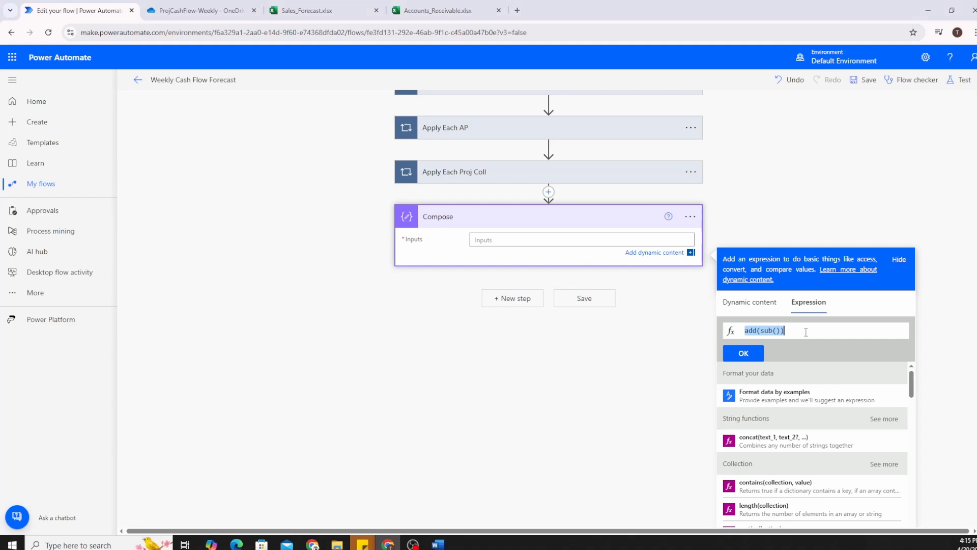
pyautogui.press('BackSpace')
pyautogui.write('sub')
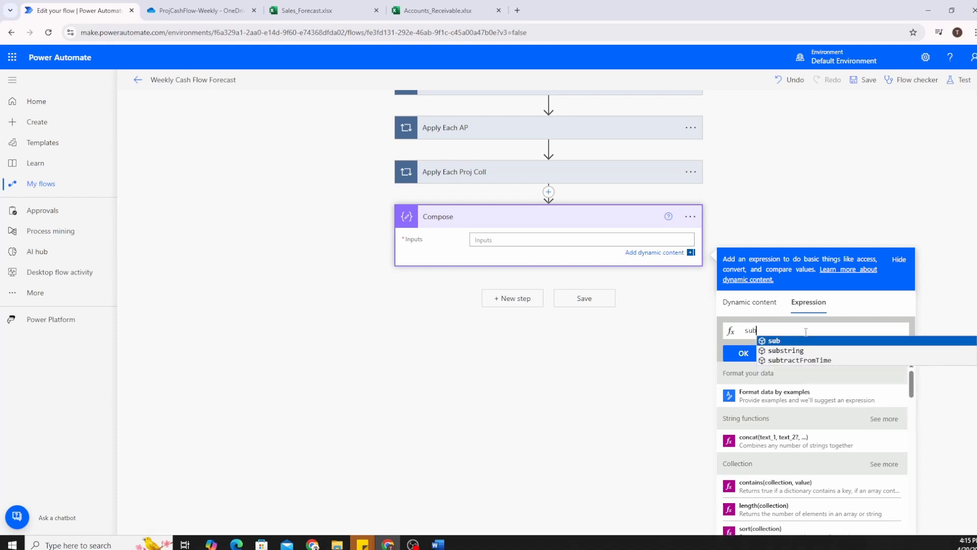
pyautogui.write('(')
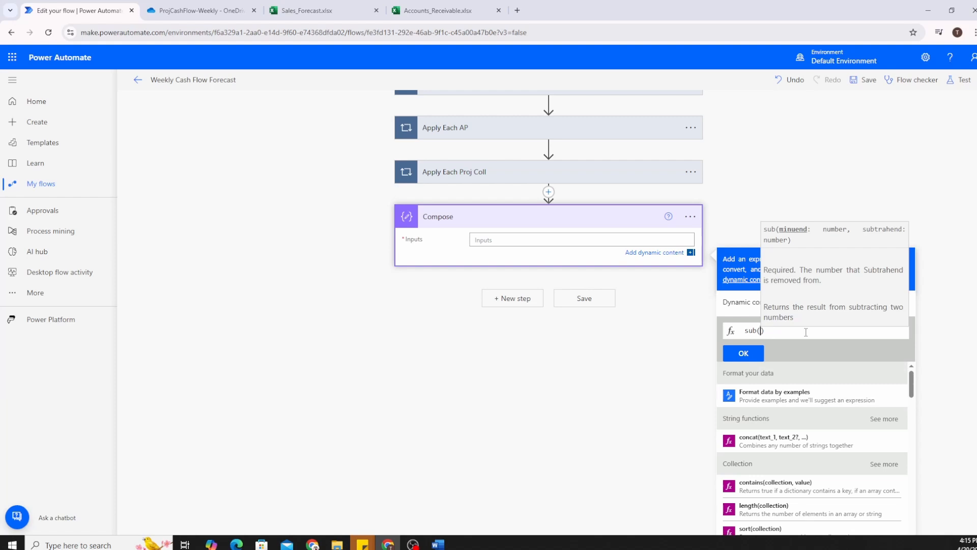
pyautogui.write('v')
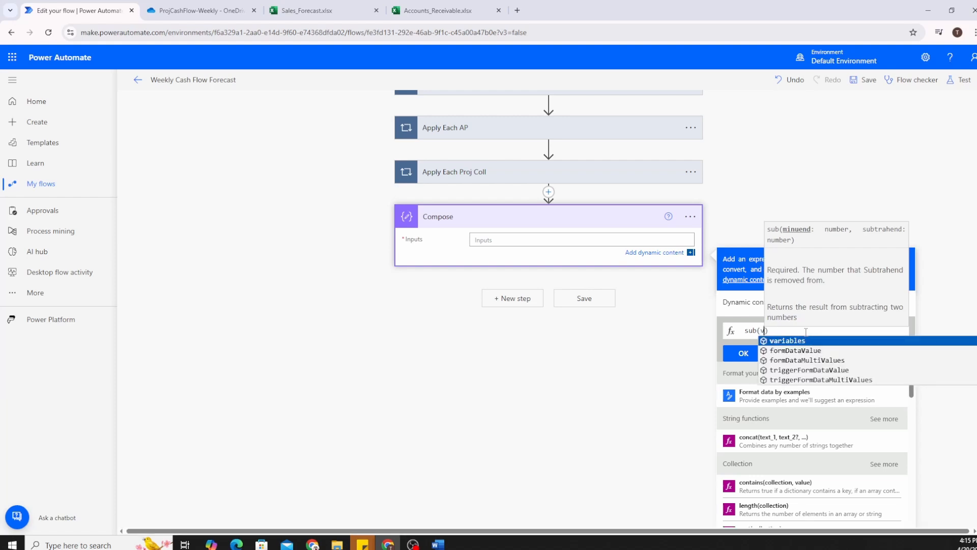
pyautogui.press('Return')
pyautogui.write('(')
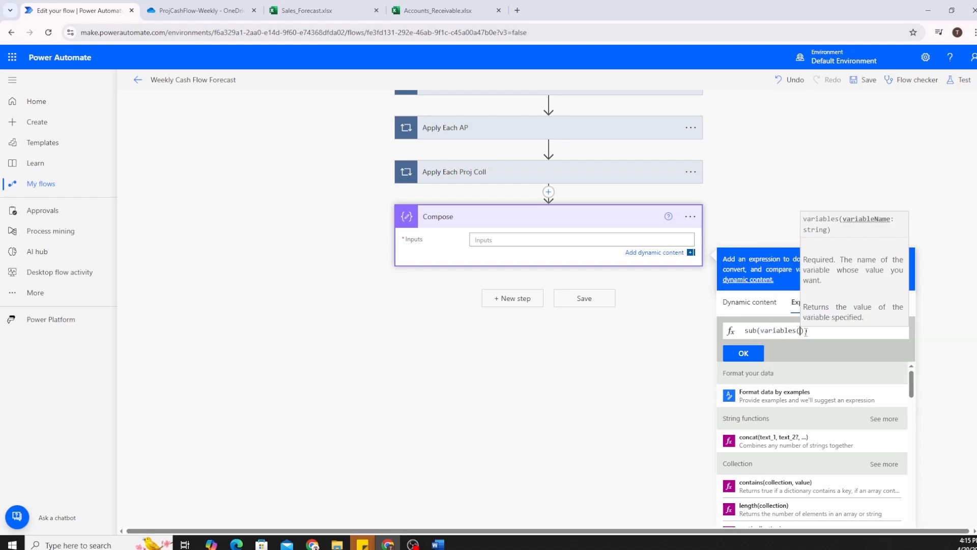
pyautogui.write("'")
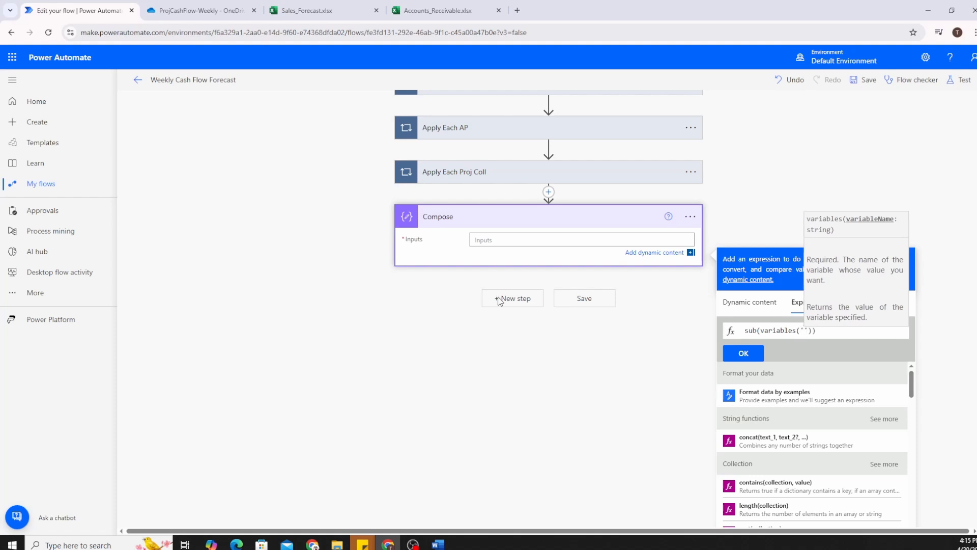
# Complete the expression as sub(variables('TotalReceivables'), variables('TotalPayables')).
pyautogui.hotkey('alt', 'Tab')
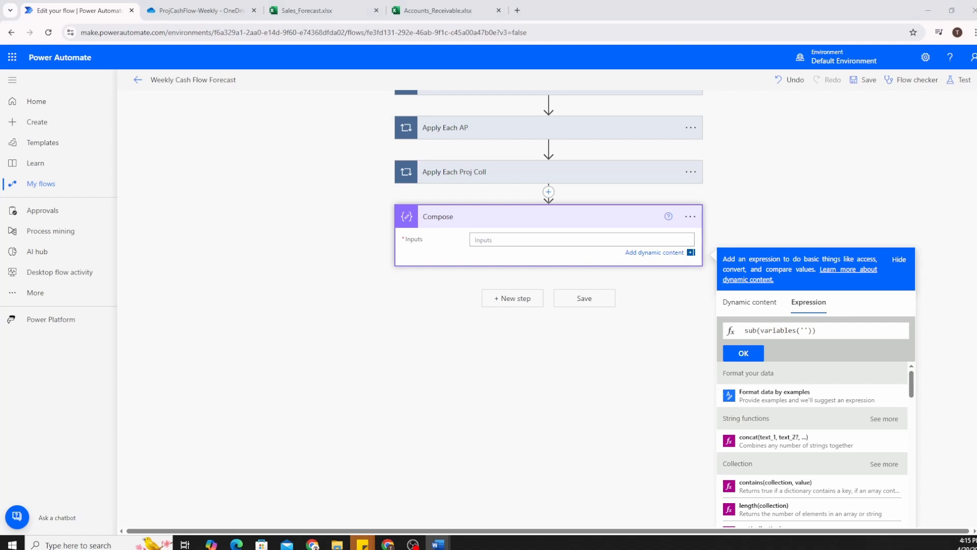
pyautogui.click(805, 330)
pyautogui.write("'TotalReceivables")
pyautogui.hotkey('ctrl', 'z')
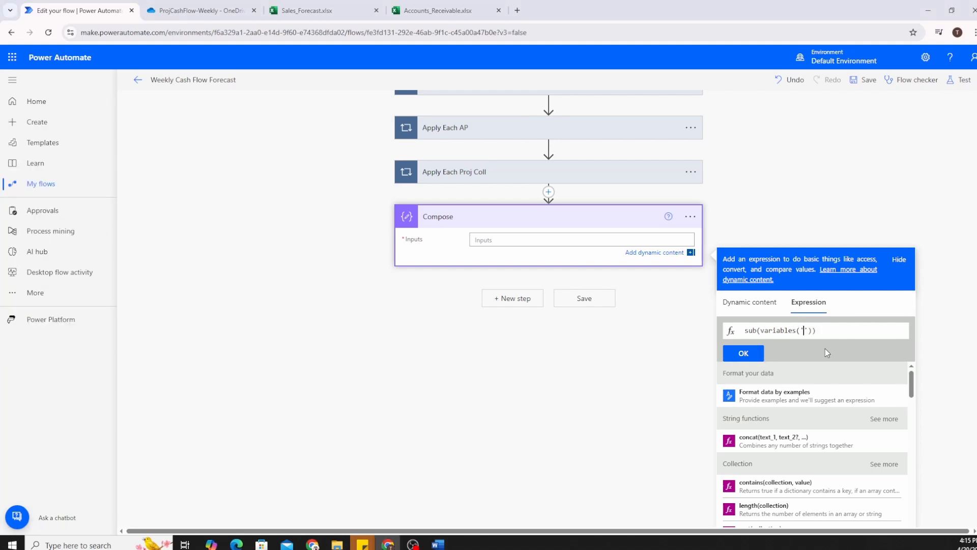
pyautogui.write('TotalReceivables')
pyautogui.write("'")
pyautogui.press('Right')
pyautogui.write(', ')
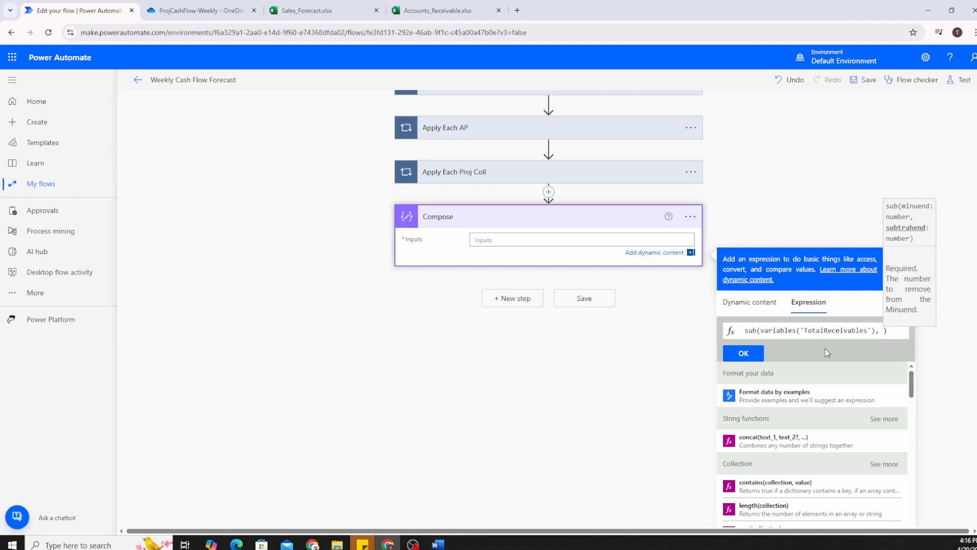
pyautogui.write('var')
pyautogui.press('Tab')
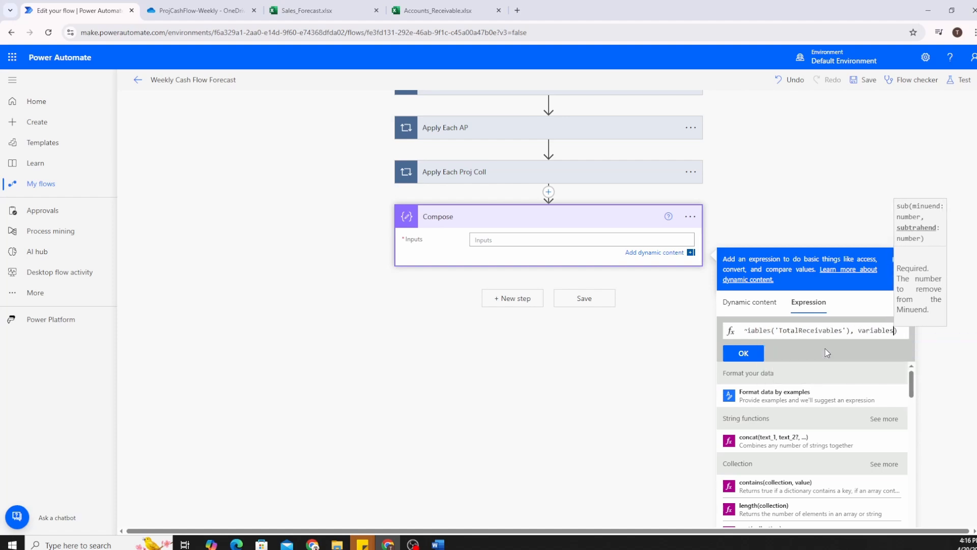
pyautogui.write("('")
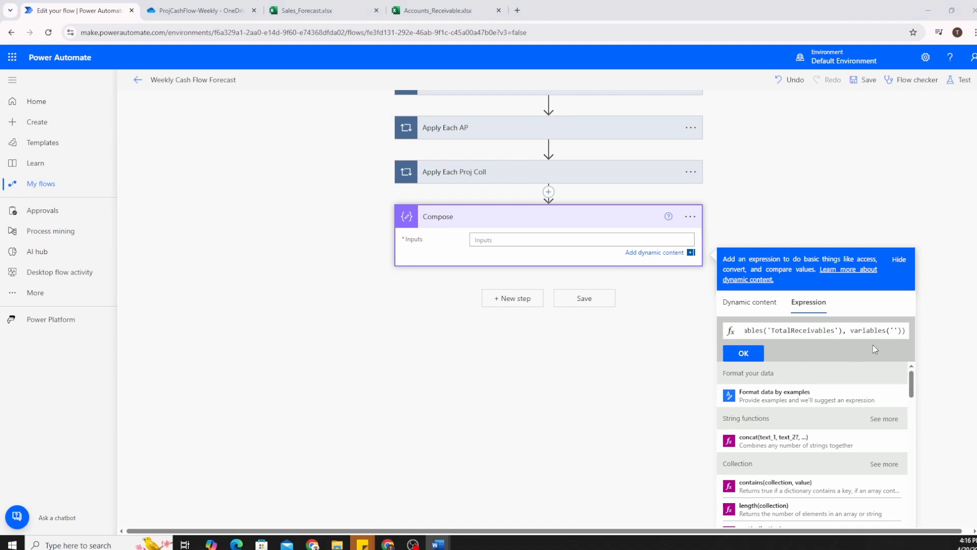
pyautogui.write('TotalPayables')
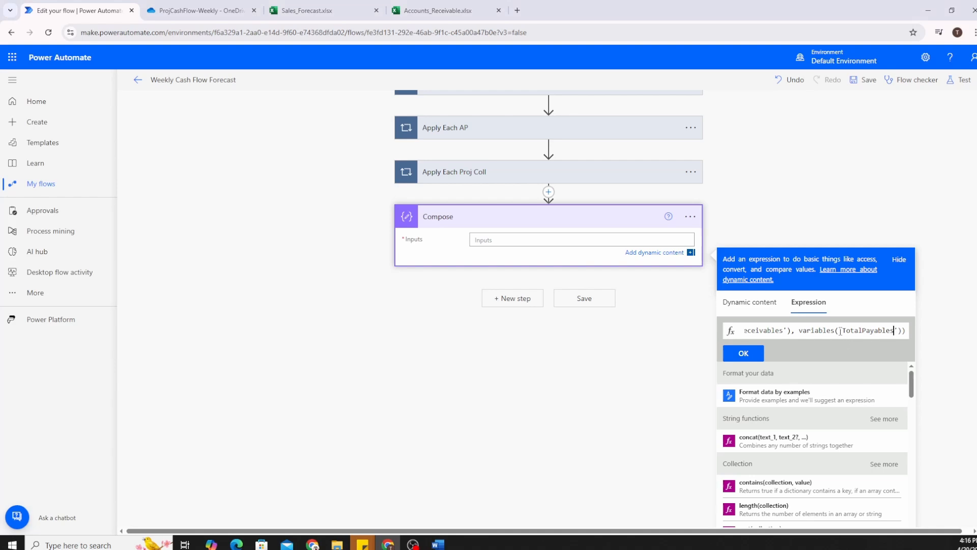
pyautogui.moveTo(852, 328); pyautogui.dragTo(720, 339)
# Wrap the subtraction expression inside an add( ) function.
pyautogui.click(749, 331)
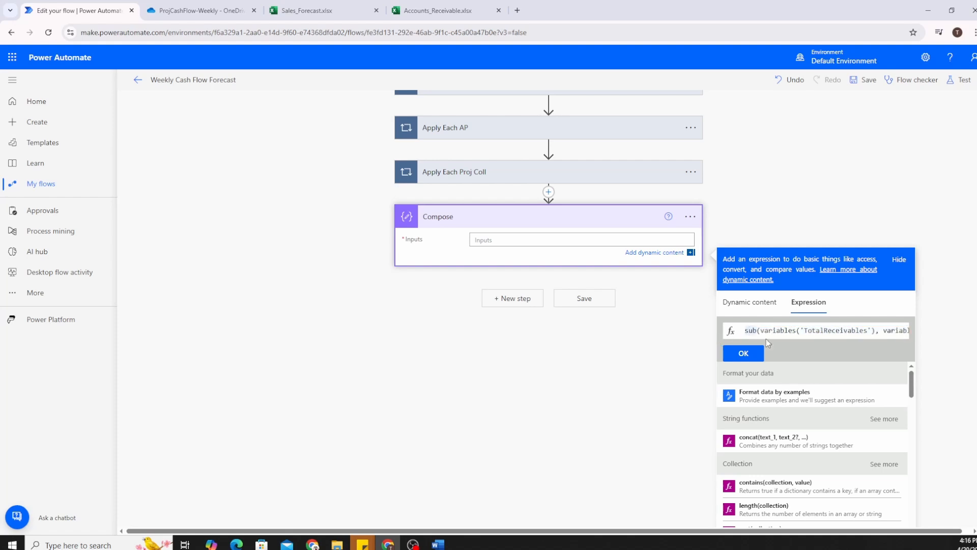
pyautogui.write('(')
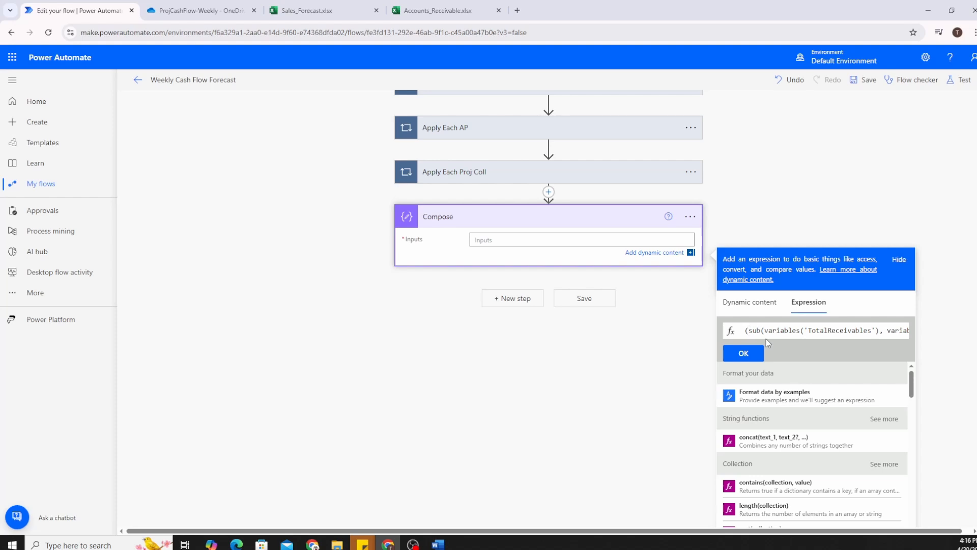
pyautogui.press('End')
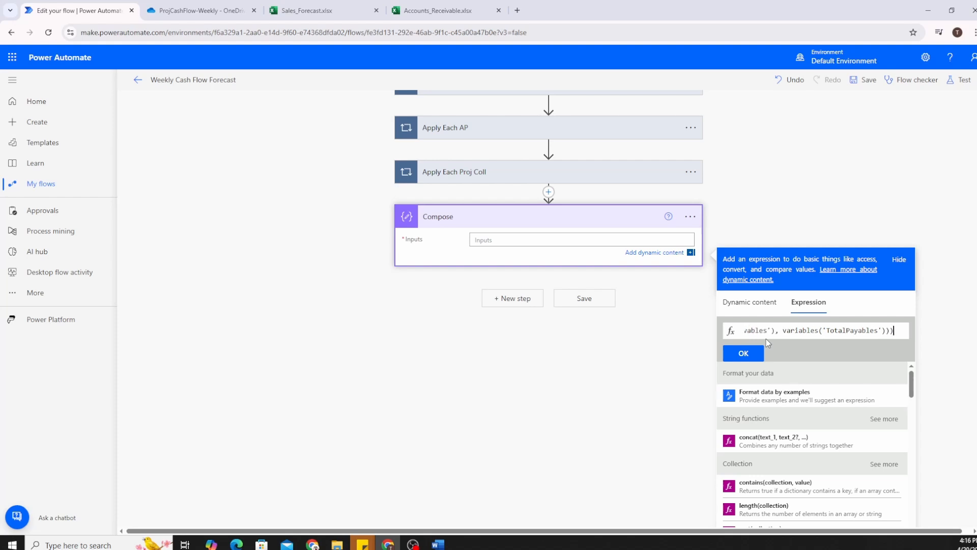
pyautogui.press('Home')
pyautogui.write('add')
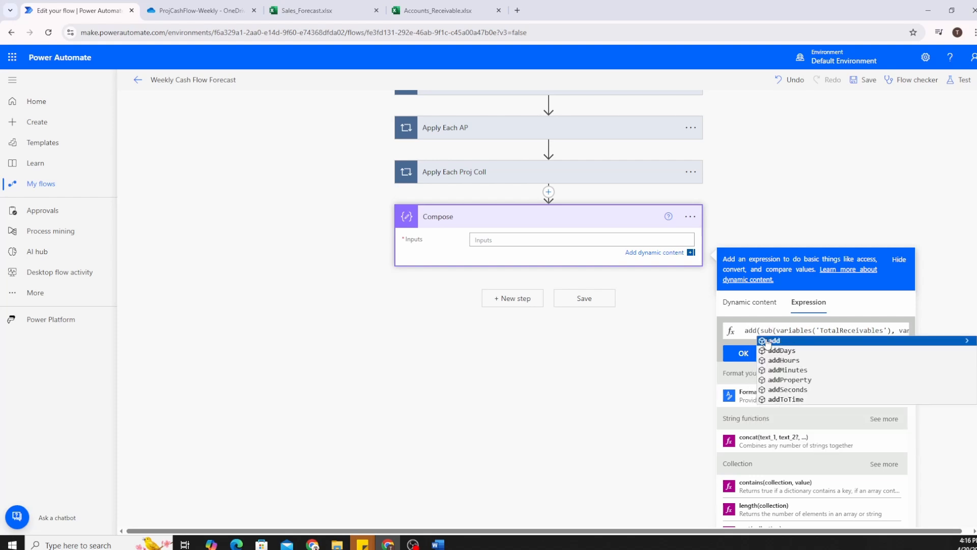
pyautogui.click(769, 341)
pyautogui.press('End')
pyautogui.write(')')
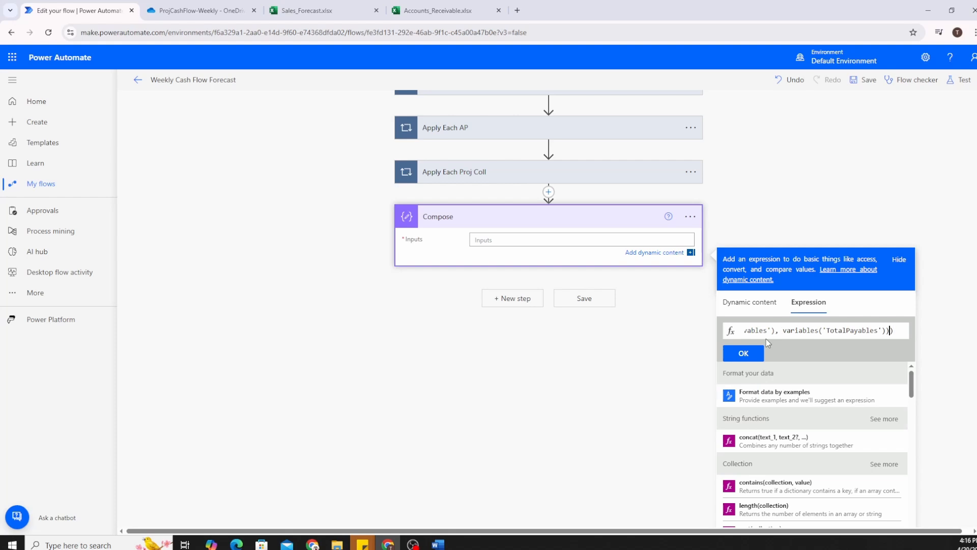
# Add variables('ProjectedCollections') as the second argument and apply the expression to Compose Inputs.
pyautogui.press('Left')
pyautogui.write(',')
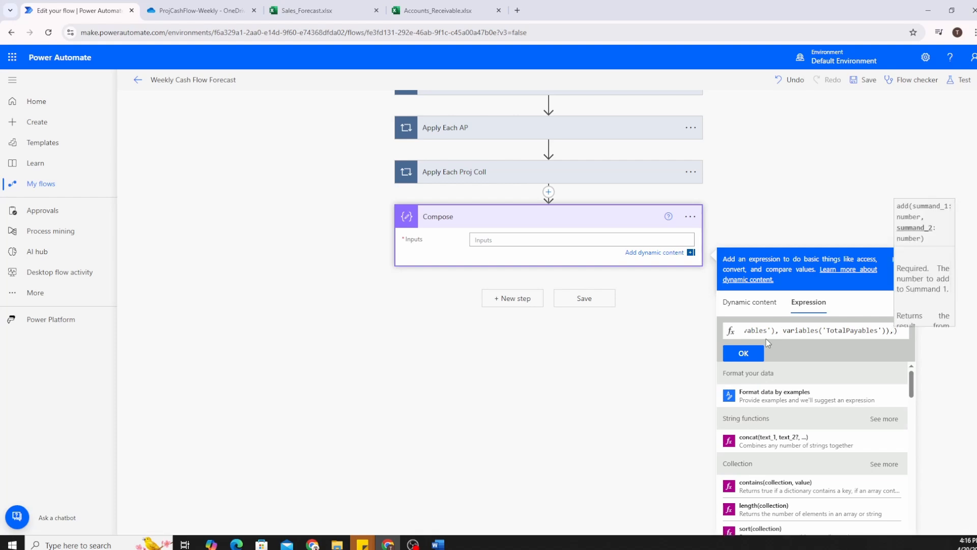
pyautogui.write('var')
pyautogui.click(768, 342)
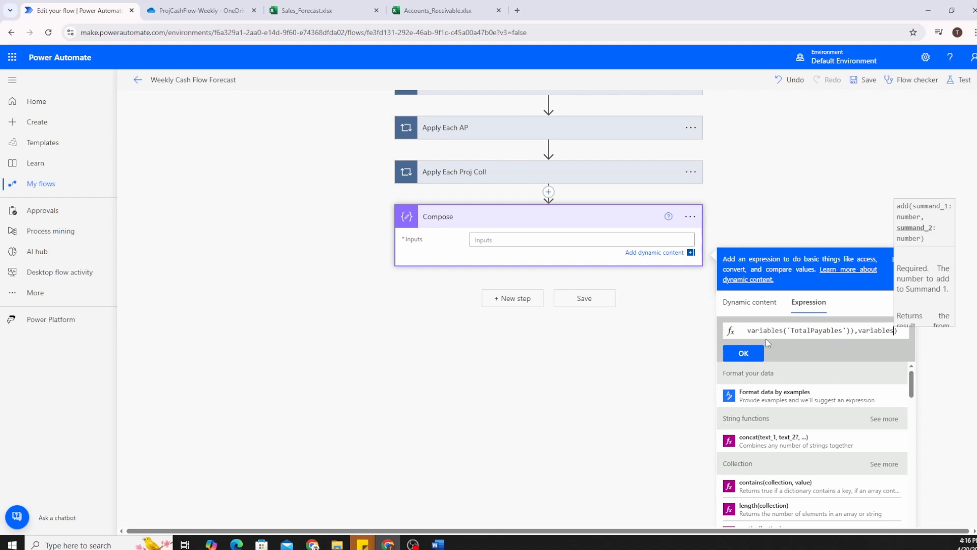
pyautogui.write("('")
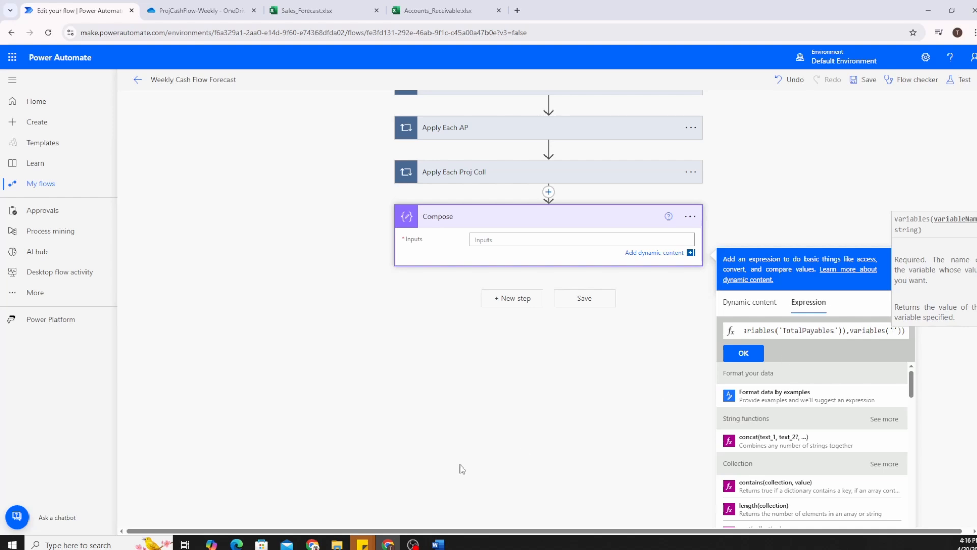
pyautogui.hotkey('alt', 'Tab')
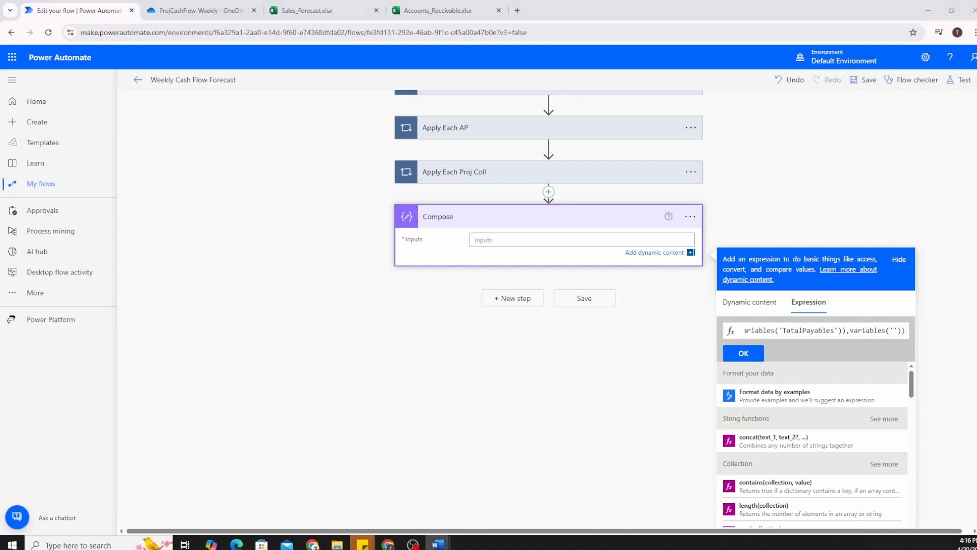
pyautogui.hotkey('alt', 'Tab')
pyautogui.write('ProjectedCollections')
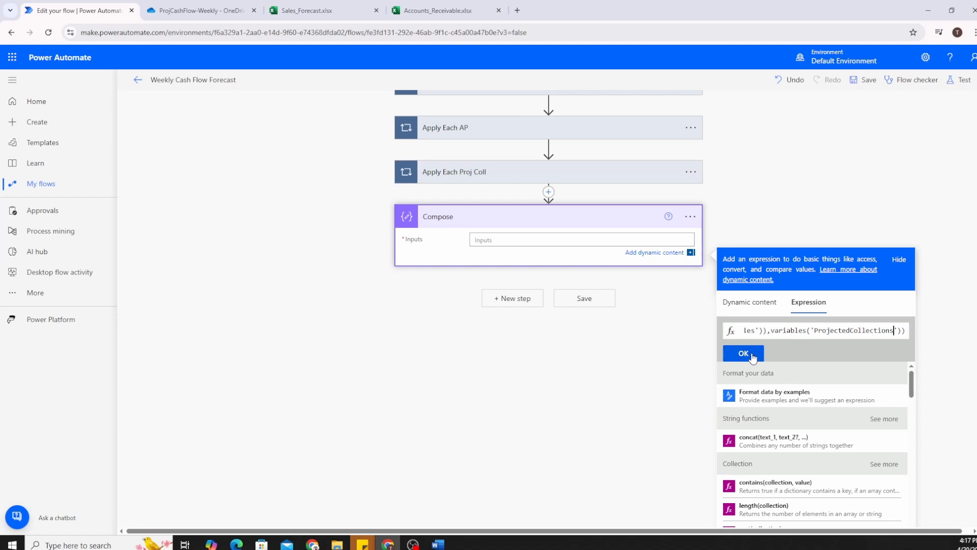
pyautogui.click(752, 358)
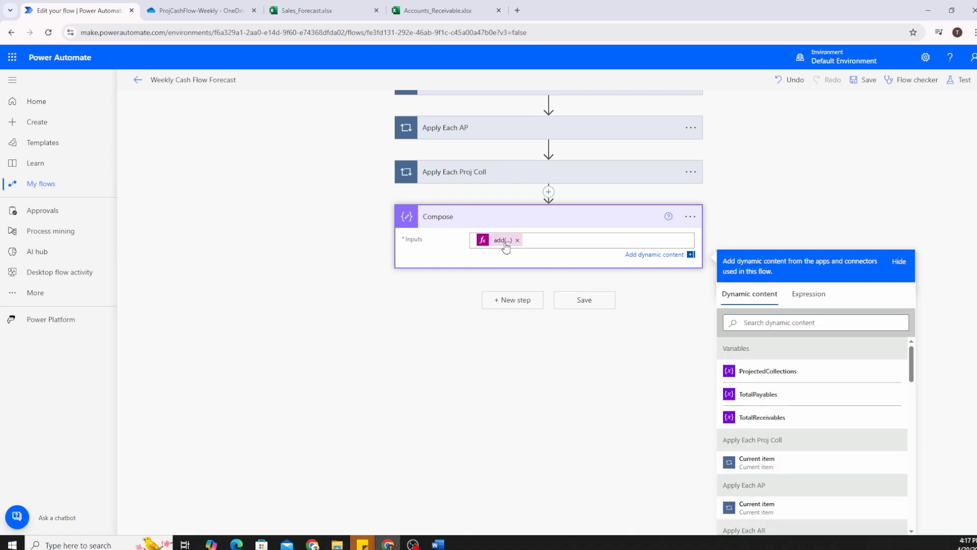
# Save the flow and test it with the most recent successful trigger run.
pyautogui.click(600, 303)
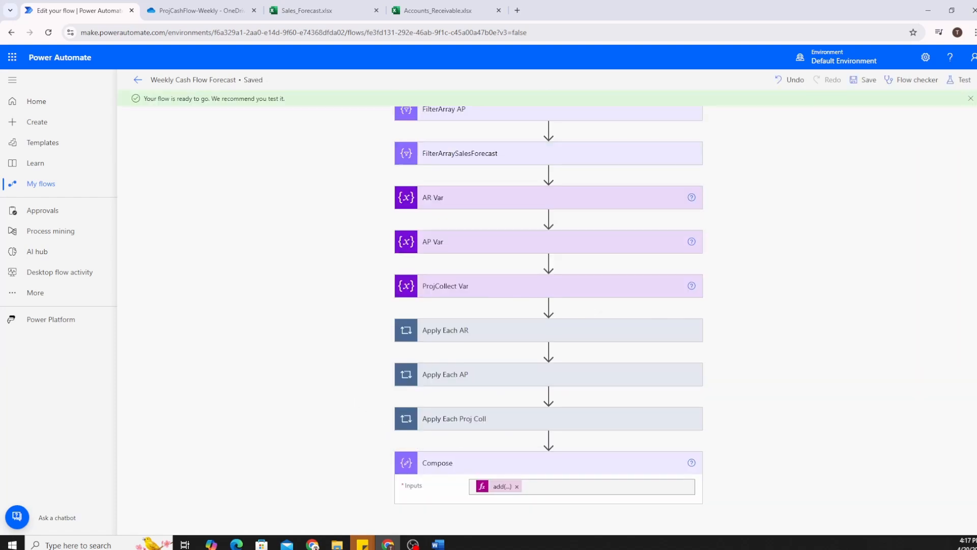
pyautogui.click(962, 80)
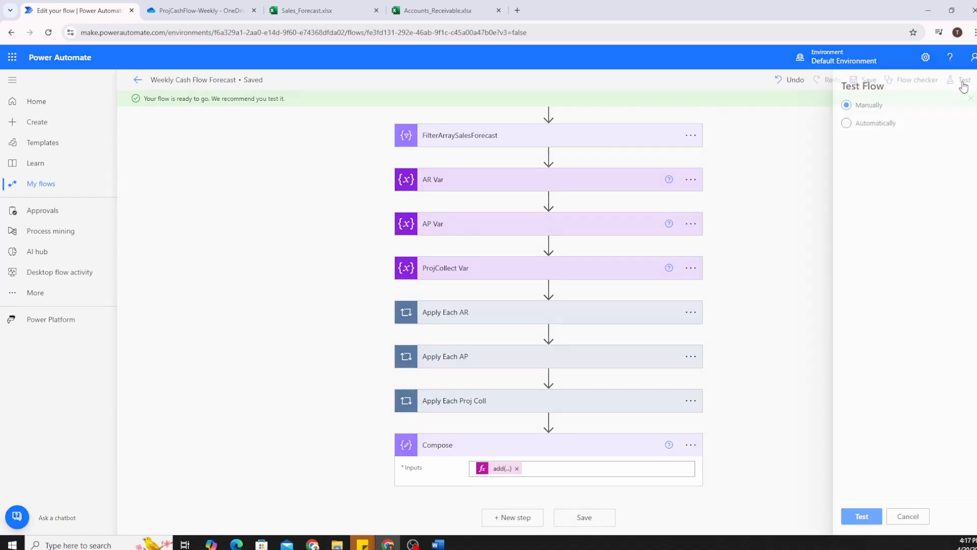
pyautogui.click(863, 122)
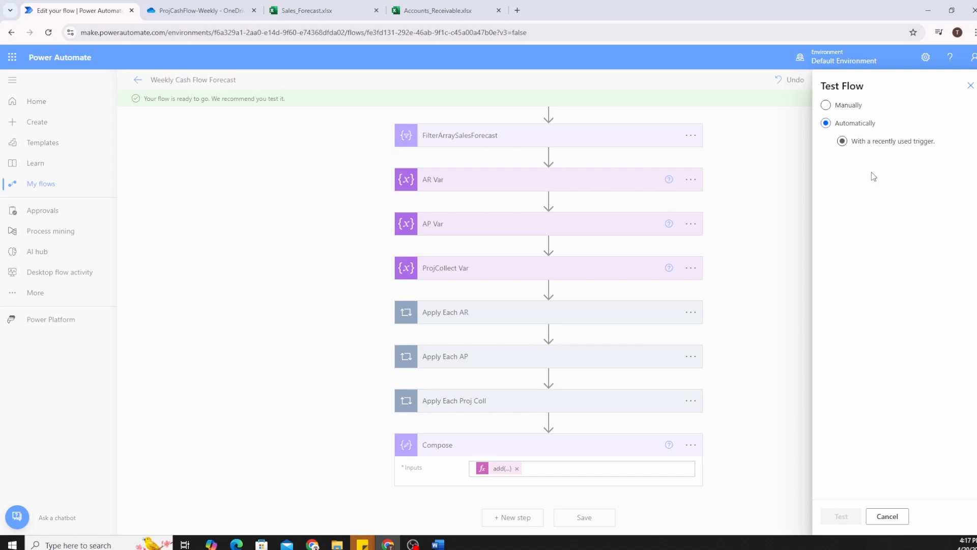
pyautogui.click(830, 162)
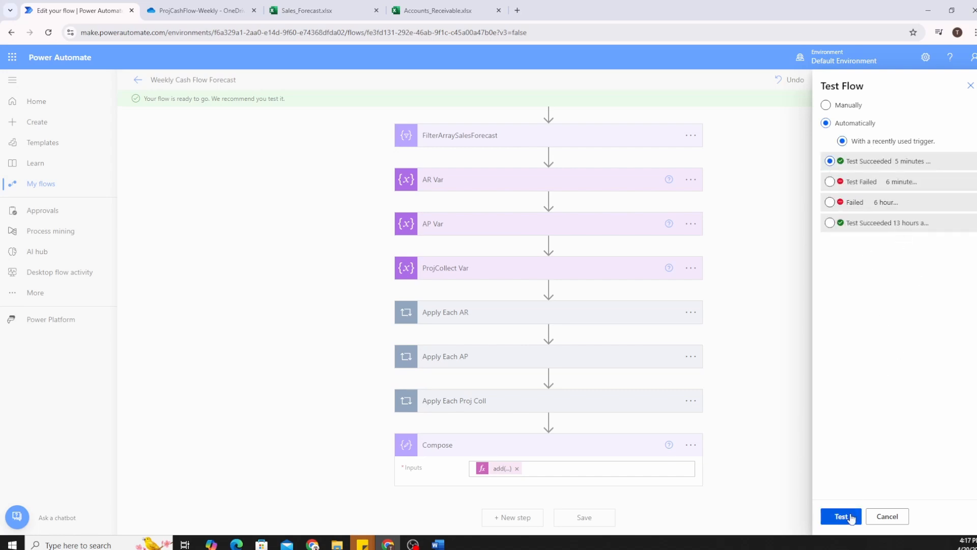
pyautogui.click(852, 517)
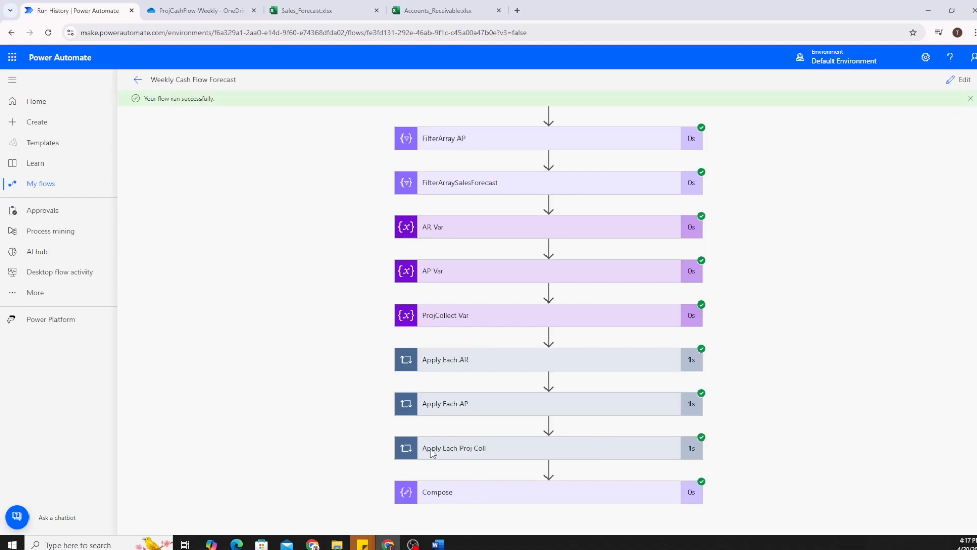
# Confirm the Compose step output of 12350 in the test run, then return to editing.
pyautogui.click(438, 492)
pyautogui.scroll(-4, 345, 363)
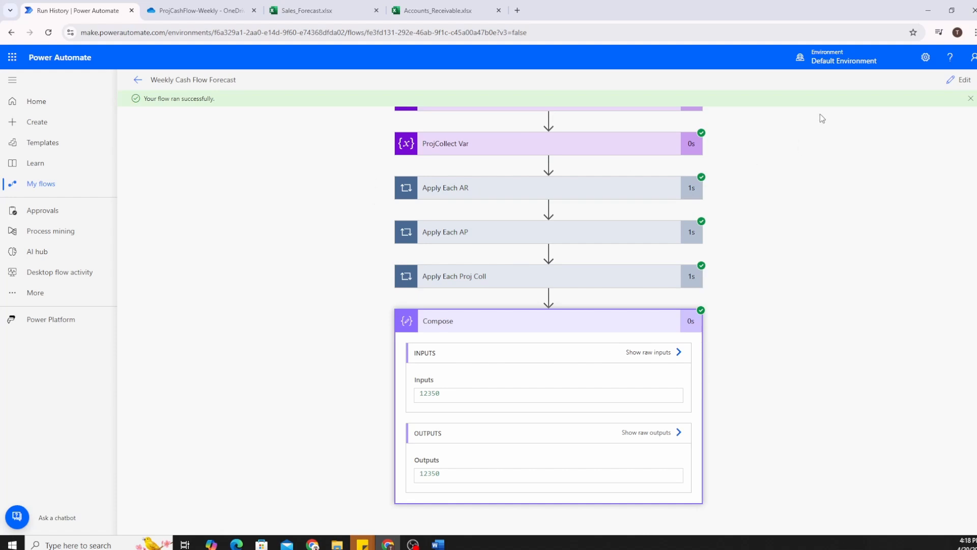
pyautogui.click(961, 80)
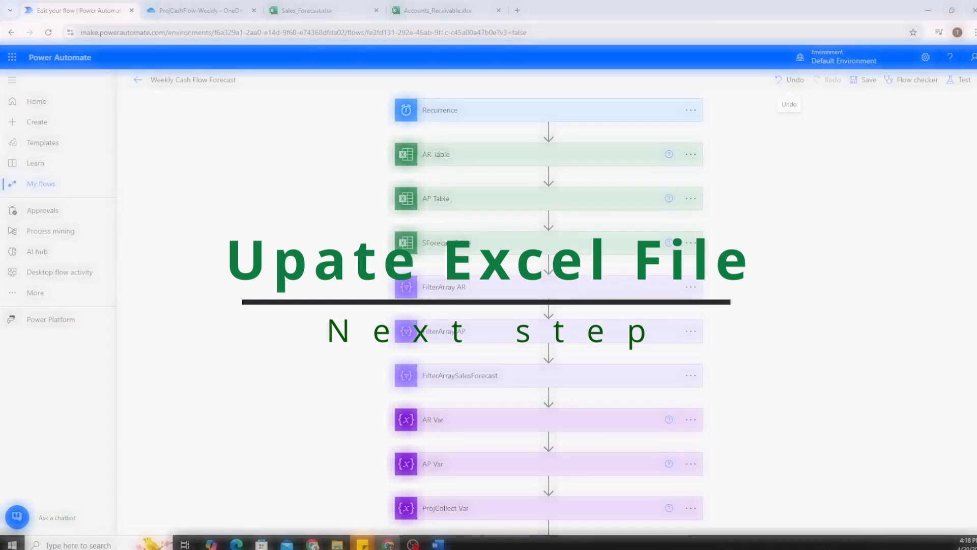
# Open the Create or upload options in the ProjCashFlow-Weekly OneDrive folder.
pyautogui.scroll(-5, 549, 305)
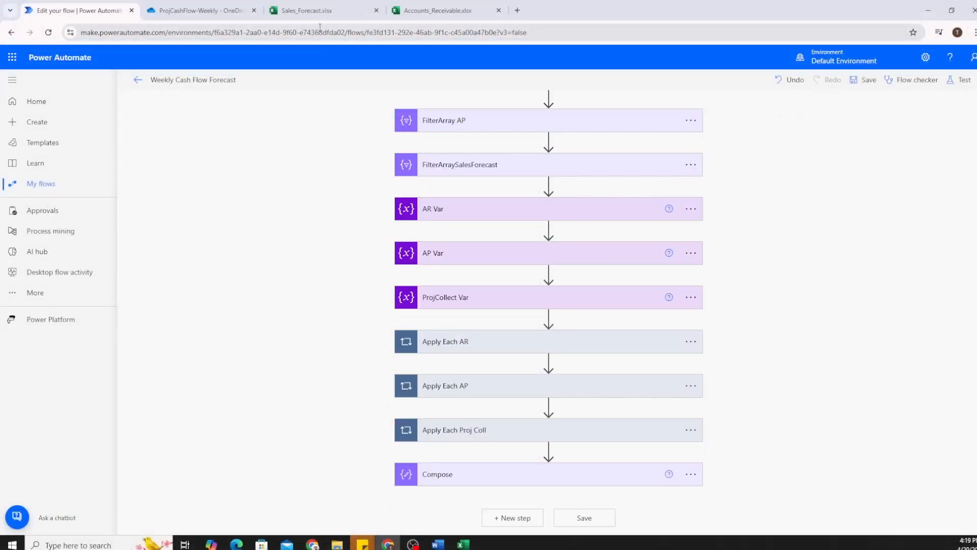
pyautogui.click(236, 11)
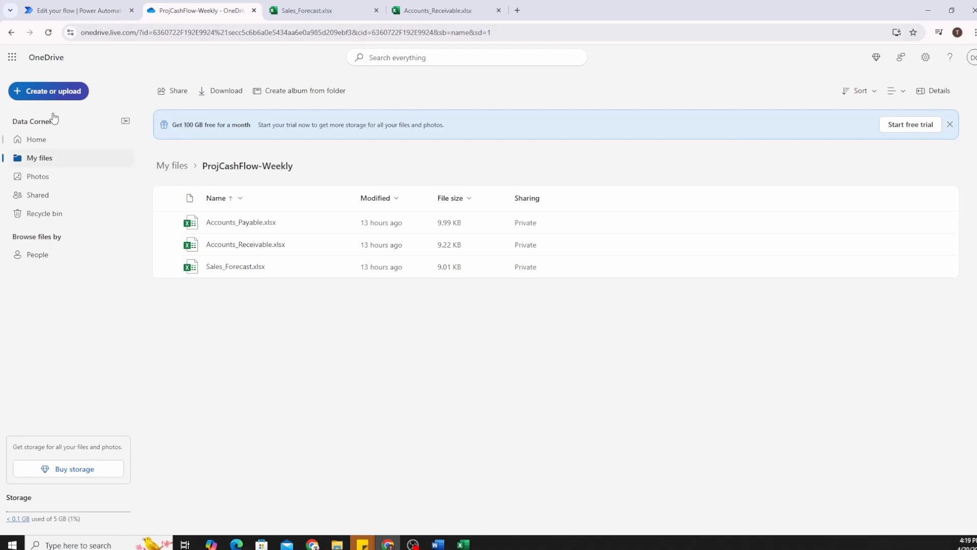
pyautogui.click(50, 91)
# Create a new Excel workbook and paste the copied header row into A1.
pyautogui.click(50, 199)
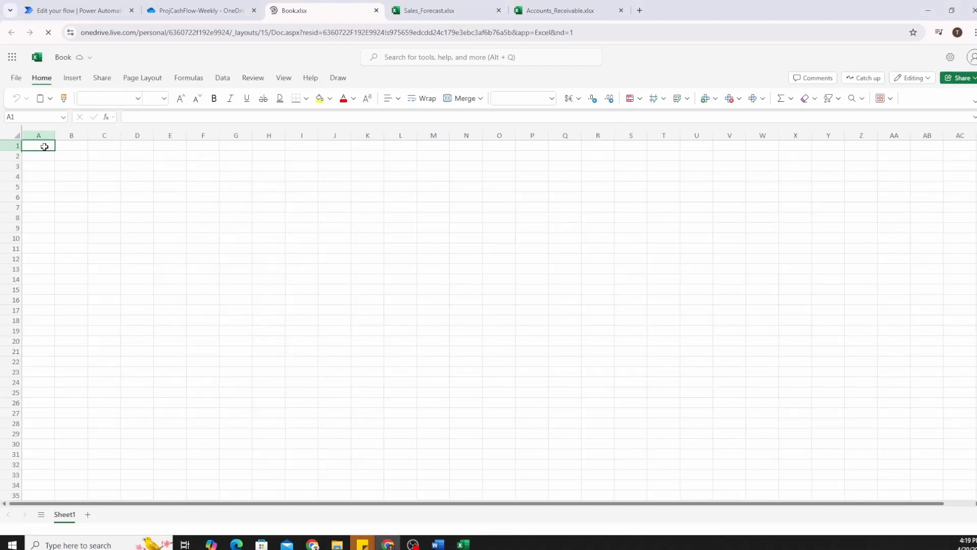
pyautogui.hotkey('ctrl', 'v')
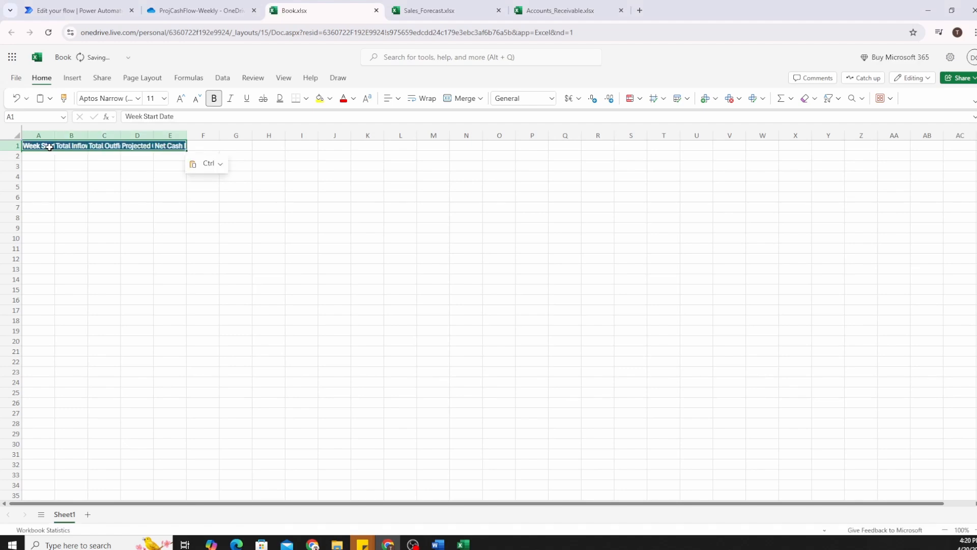
# Autofit columns A–E and check the Total Inflows, Projected Collections and Net Cash Flow Forecast headers.
pyautogui.moveTo(41, 136); pyautogui.dragTo(186, 136)
pyautogui.doubleClick(186, 136)
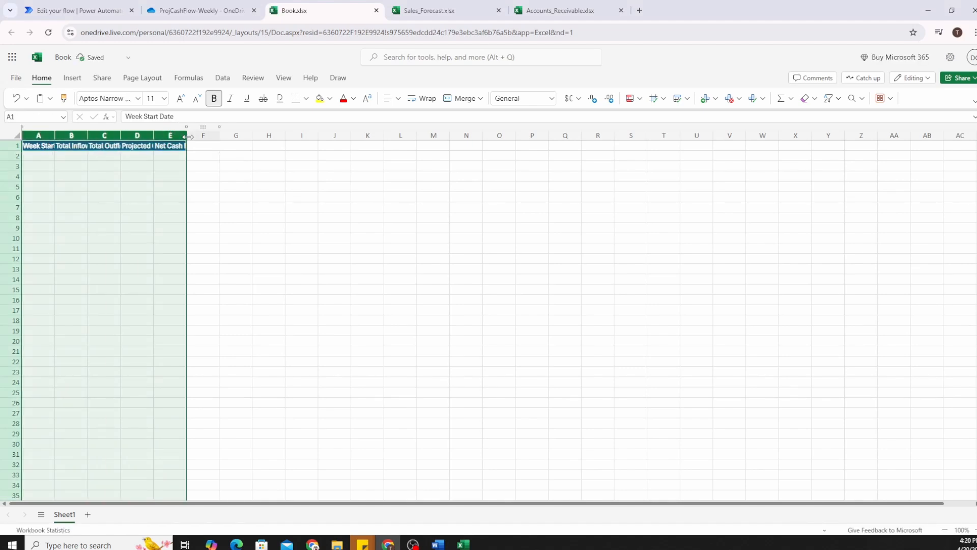
pyautogui.click(61, 156)
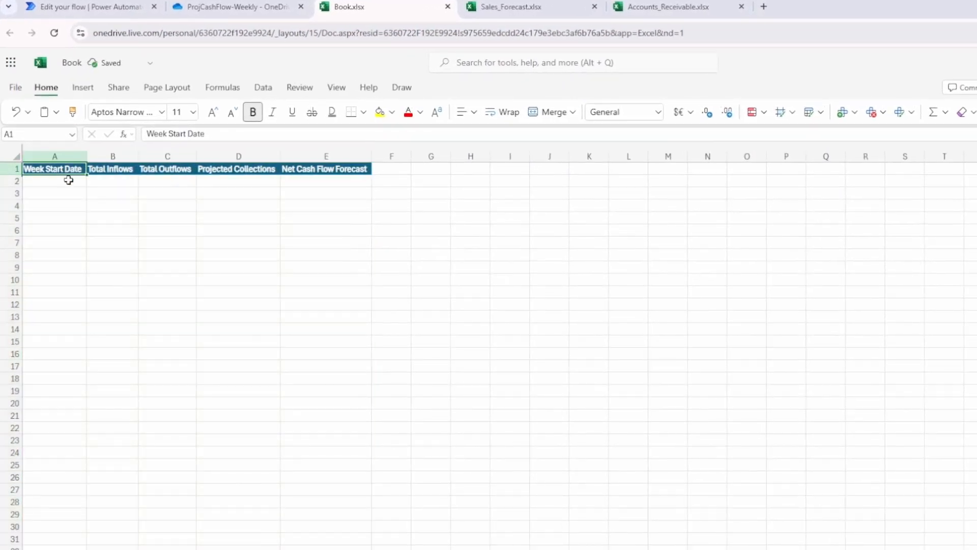
pyautogui.click(106, 170)
pyautogui.click(230, 171)
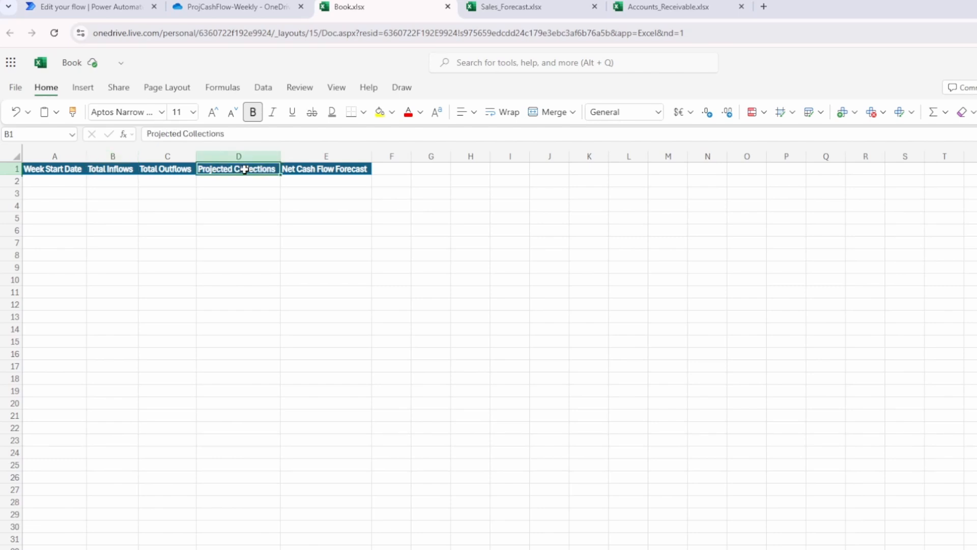
pyautogui.click(322, 171)
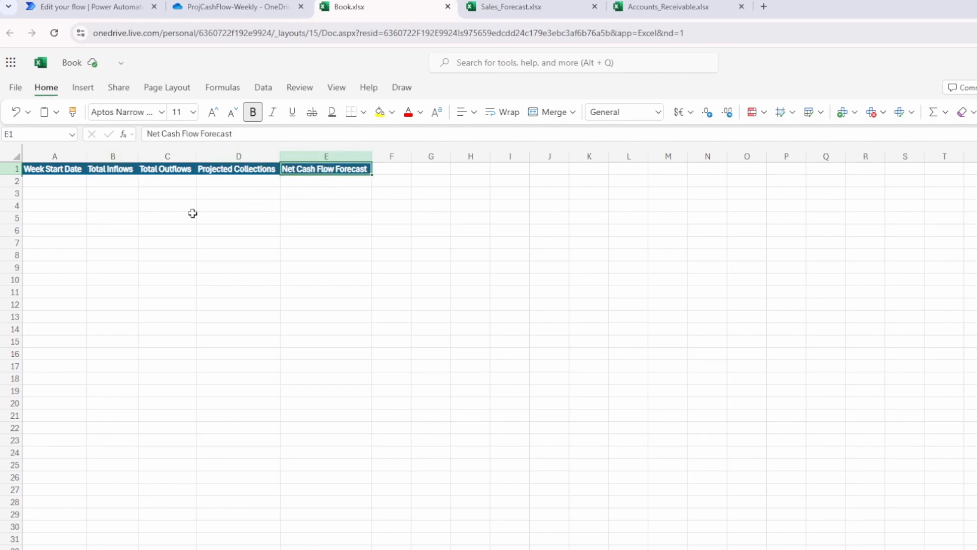
# Turn A1:E2 into a table with the first row as headers.
pyautogui.click(59, 180)
pyautogui.moveTo(49, 171); pyautogui.dragTo(334, 180)
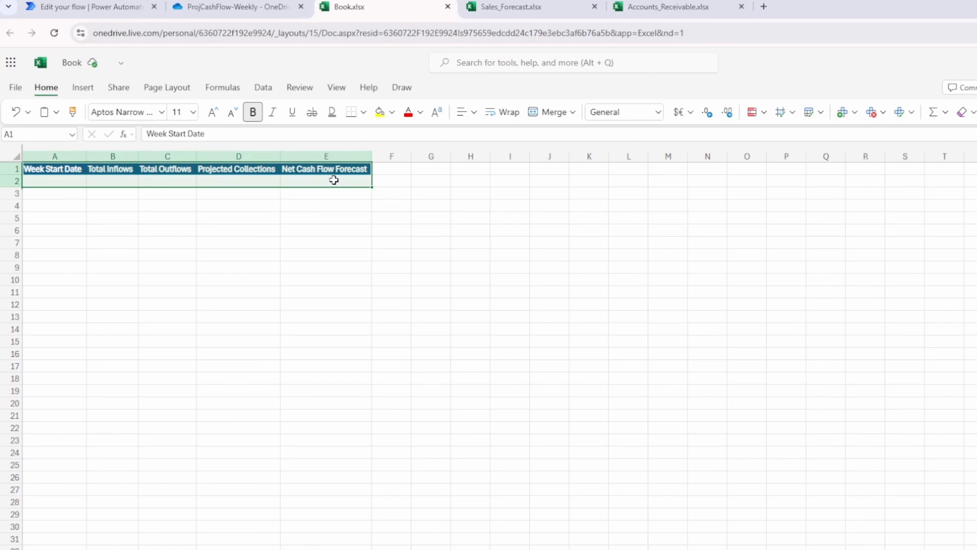
pyautogui.hotkey('ctrl', 't')
pyautogui.hotkey('ctrl', 'w')
pyautogui.click(83, 88)
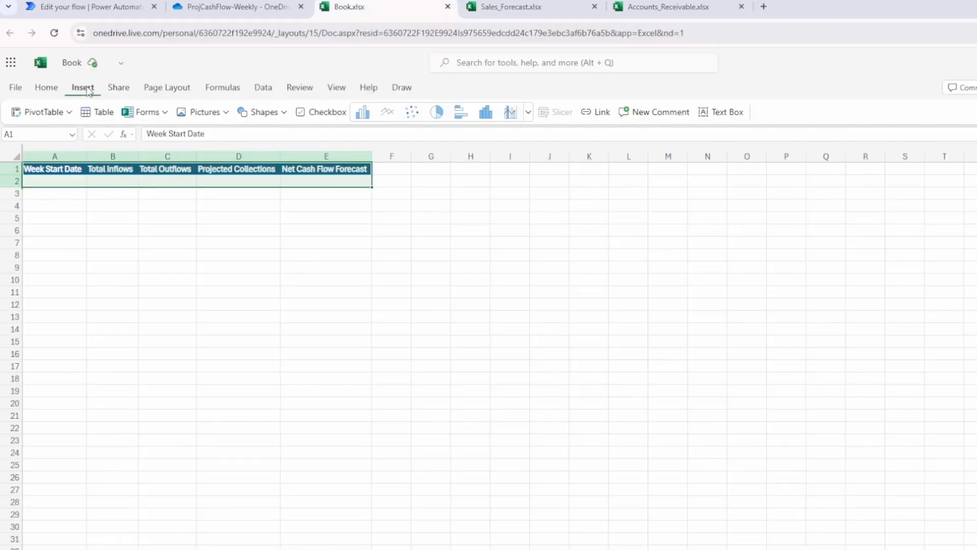
pyautogui.click(98, 114)
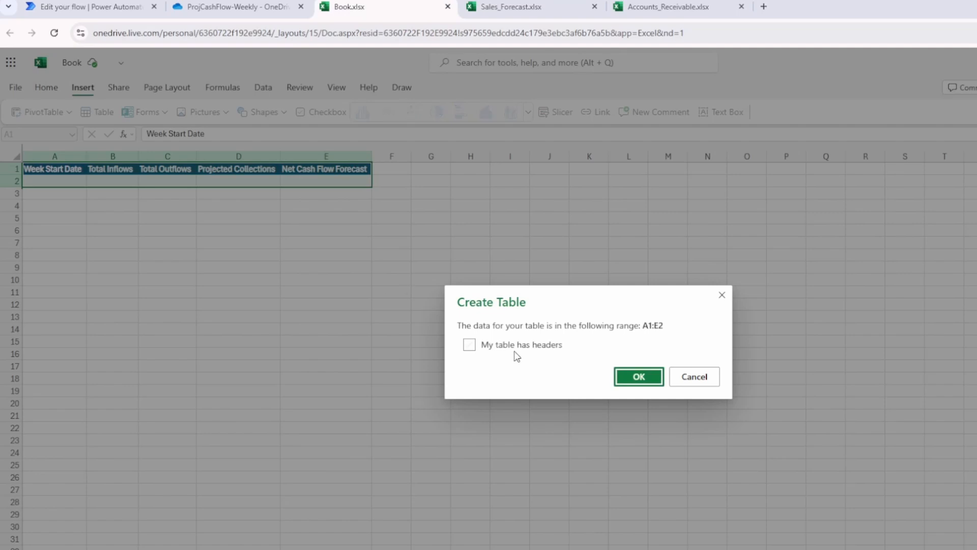
pyautogui.click(516, 349)
pyautogui.click(639, 378)
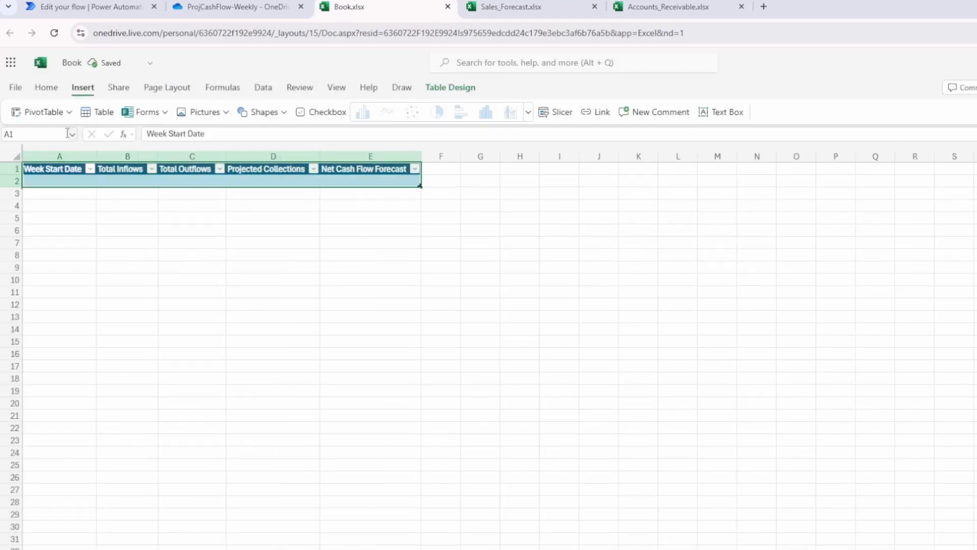
# Rename the table to CashFlowTable in Table Design.
pyautogui.click(456, 91)
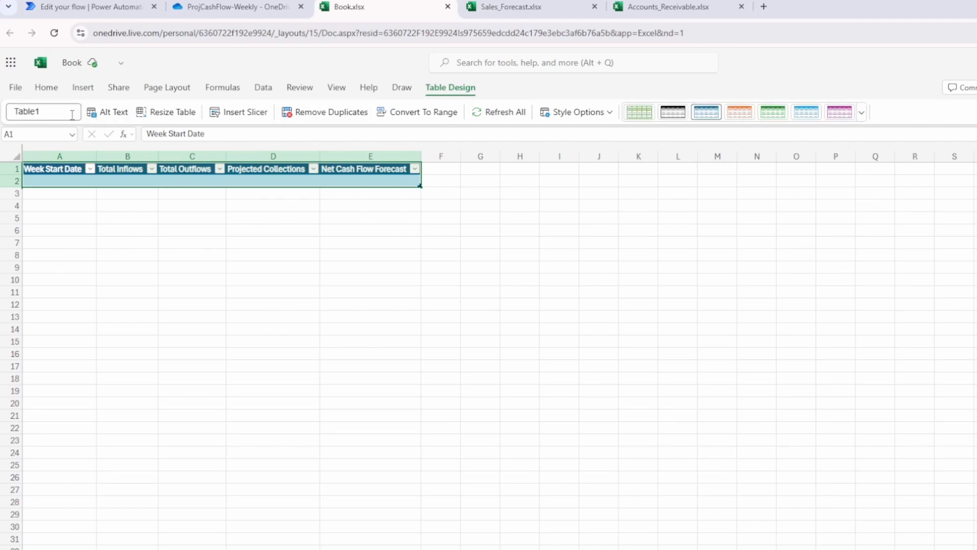
pyautogui.click(53, 111)
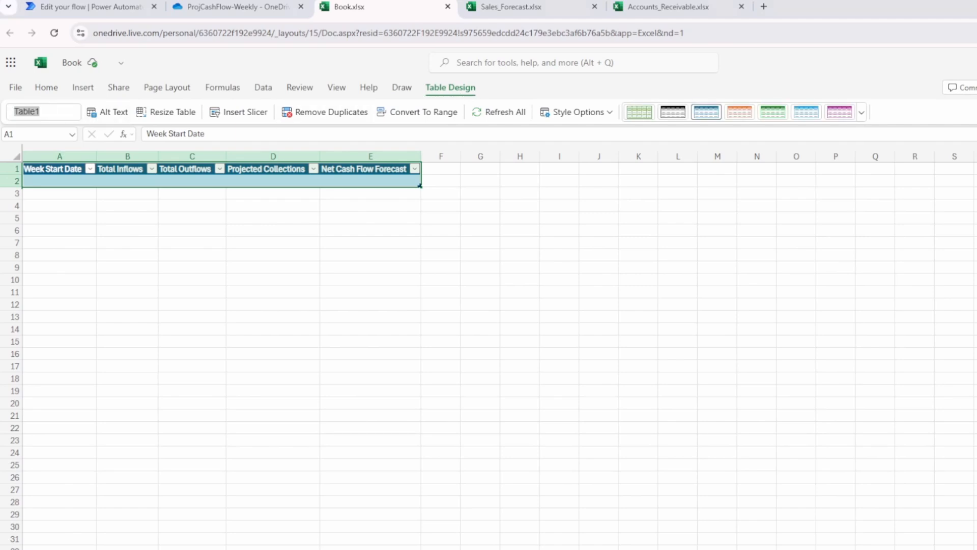
pyautogui.click(59, 111)
pyautogui.write('CashFlowTable')
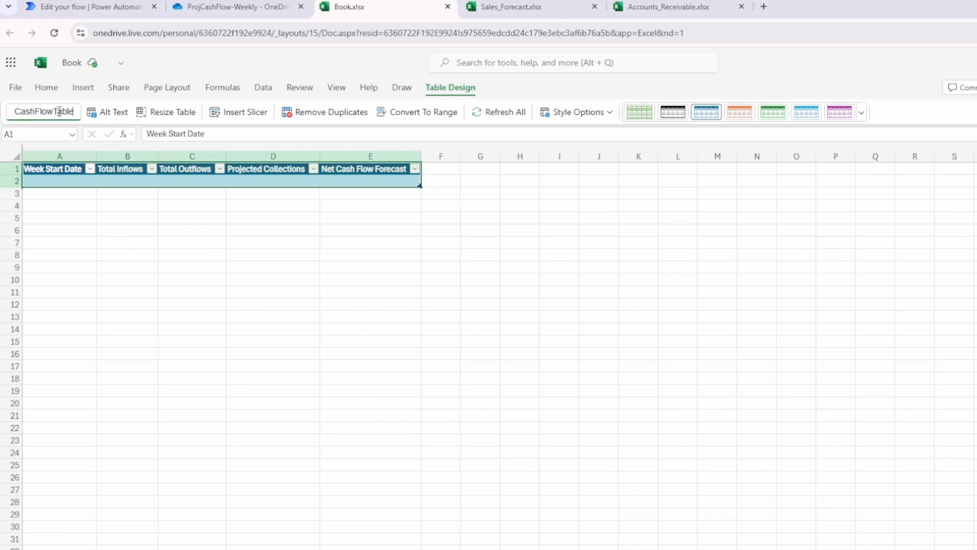
pyautogui.click(166, 241)
pyautogui.click(71, 183)
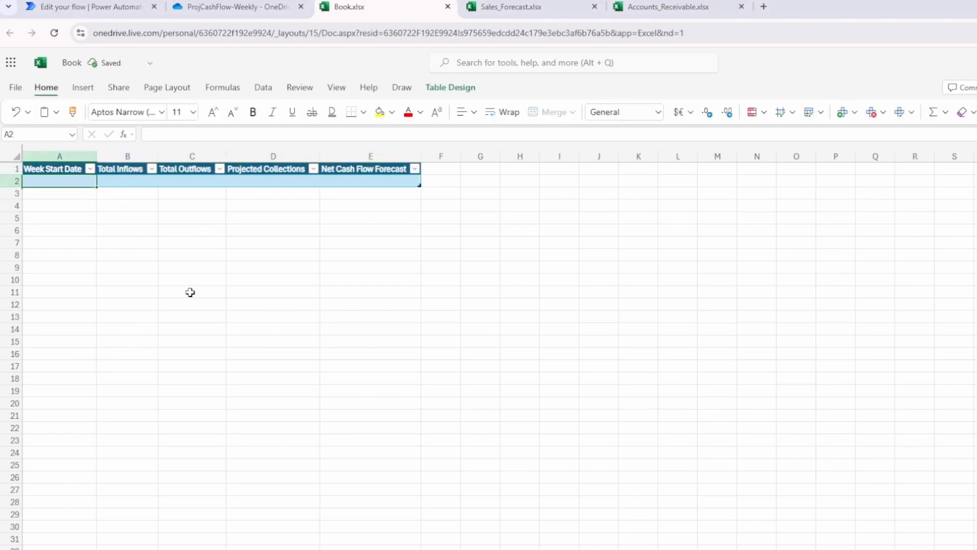
# Rename the workbook to WeeklyCashFlowForecast.
pyautogui.click(124, 65)
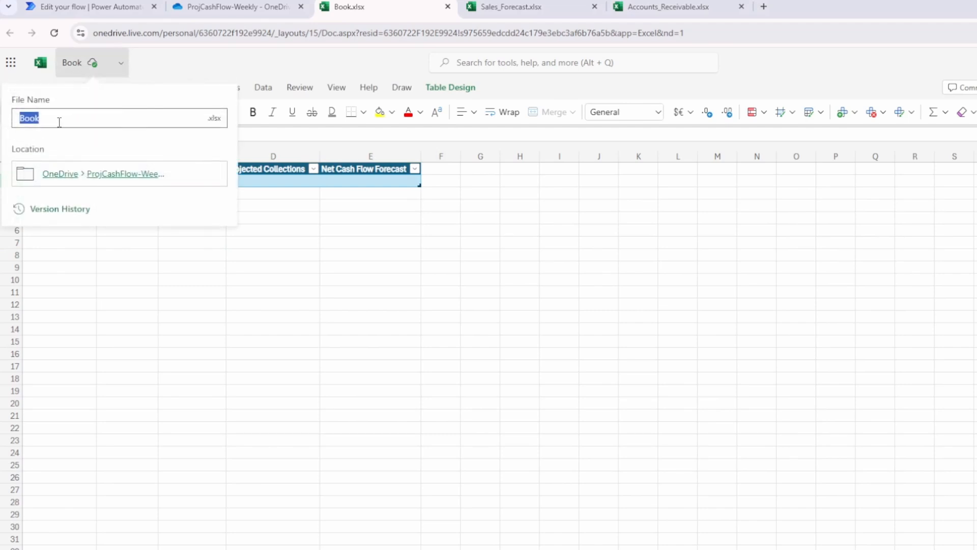
pyautogui.write('Weeky')
pyautogui.press('BackSpace')
pyautogui.write('lyCashFlowForecast')
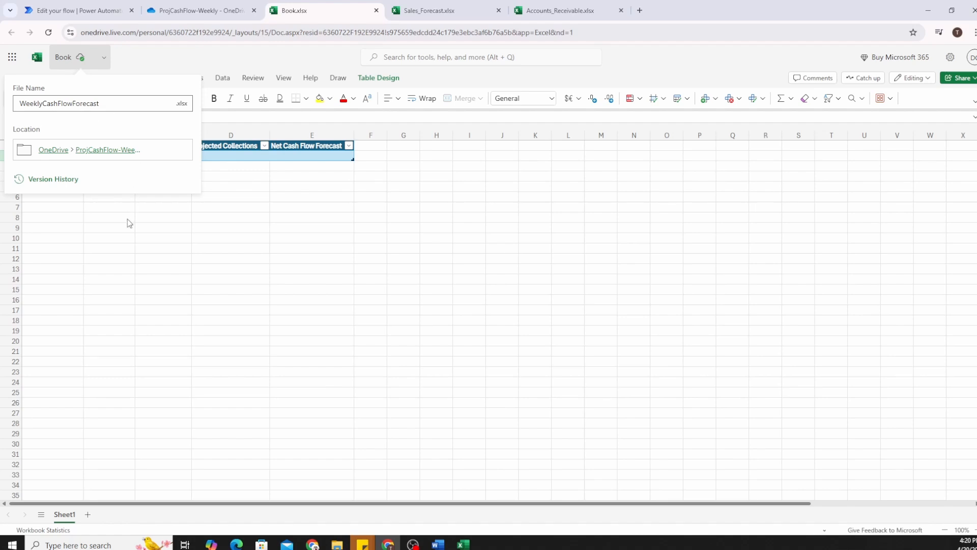
pyautogui.press('Return')
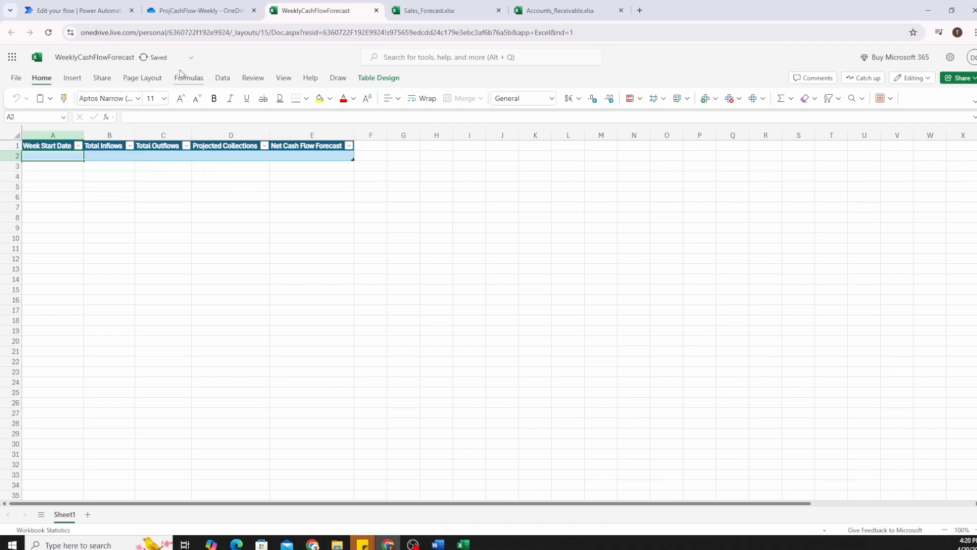
# Add an Excel Online (OneDrive) 'Add a row into a table' action after Compose.
pyautogui.click(82, 12)
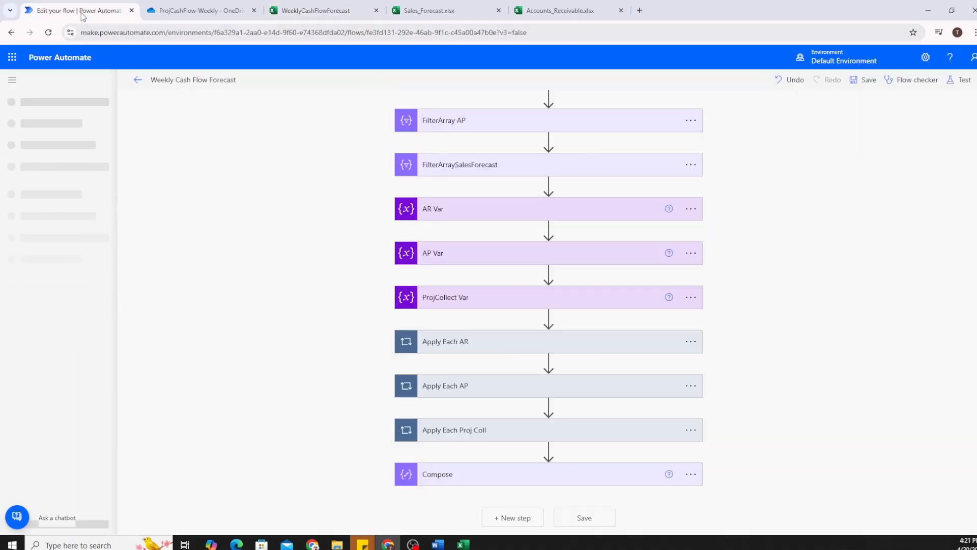
pyautogui.click(515, 518)
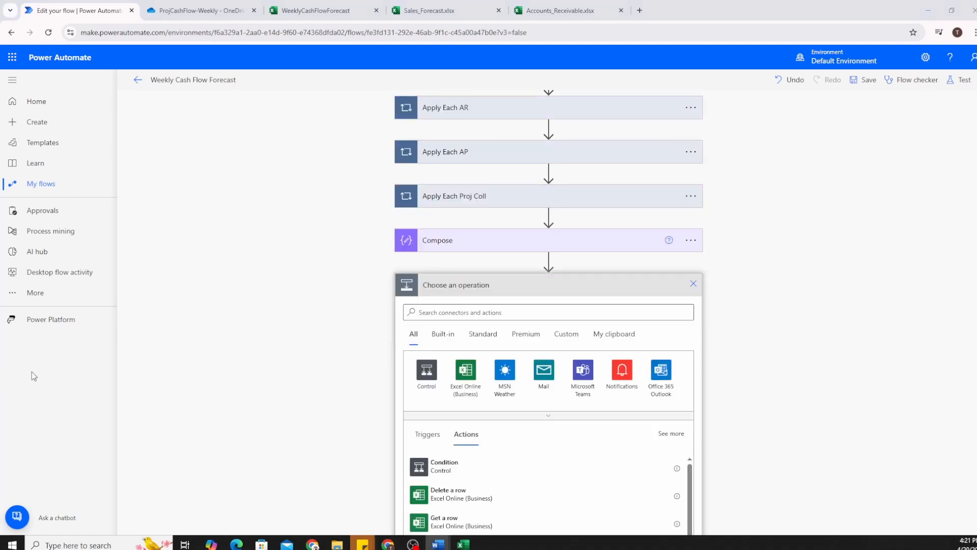
pyautogui.scroll(-3, 414, 387)
pyautogui.click(451, 183)
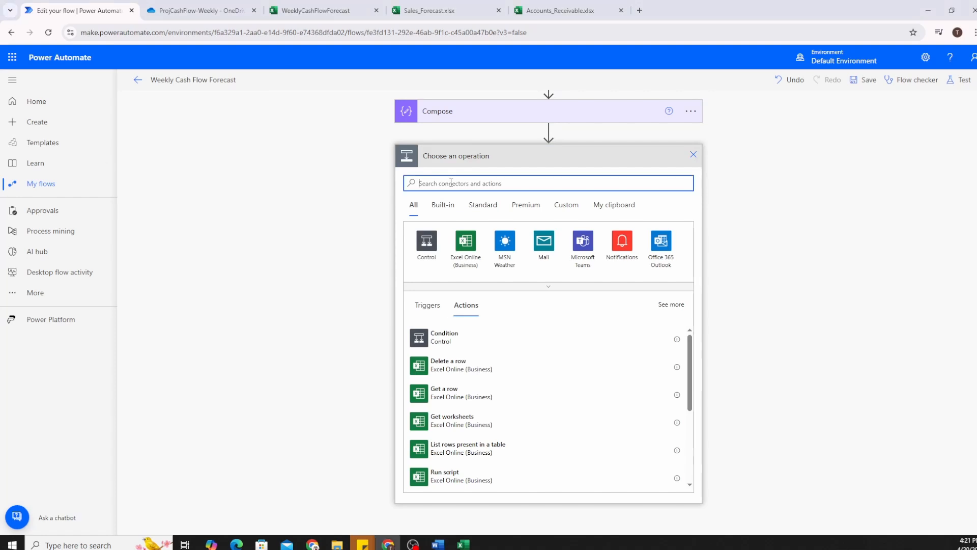
pyautogui.write('add a row')
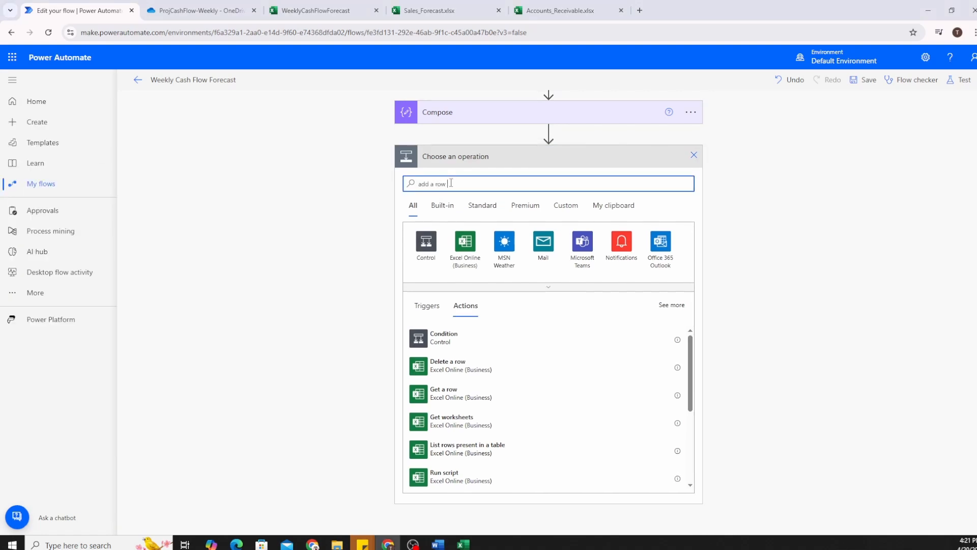
pyautogui.write(' inta')
pyautogui.press('BackSpace')
pyautogui.press('BackSpace')
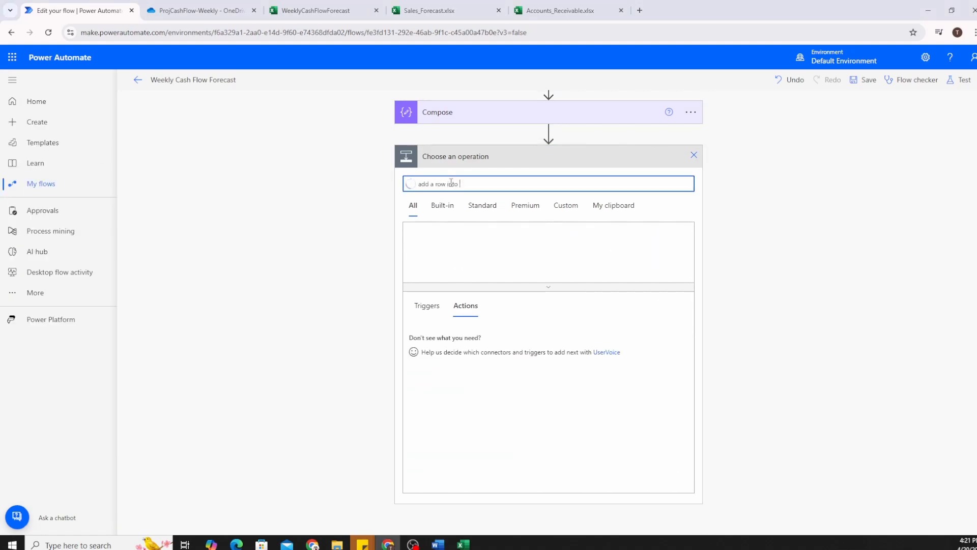
pyautogui.write('o a table')
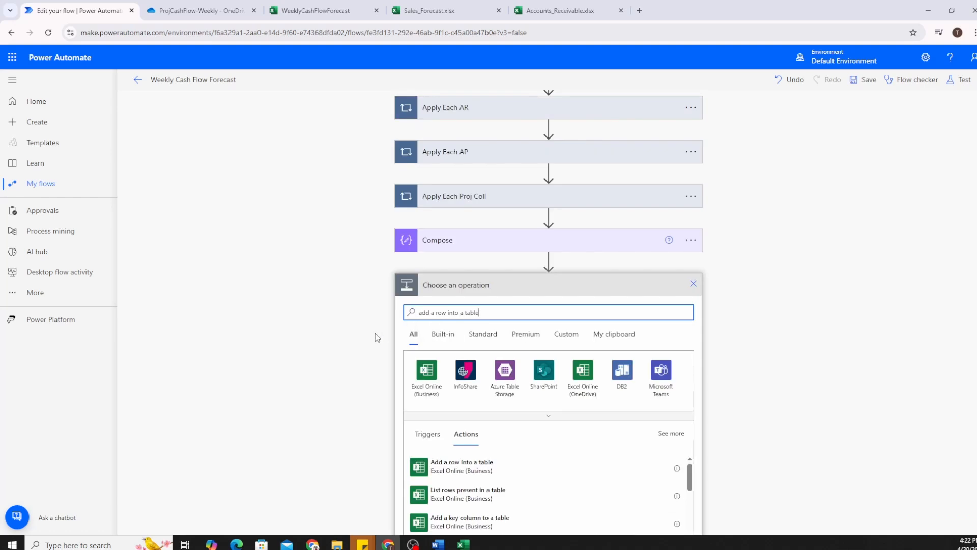
pyautogui.scroll(-2, 375, 333)
pyautogui.click(585, 280)
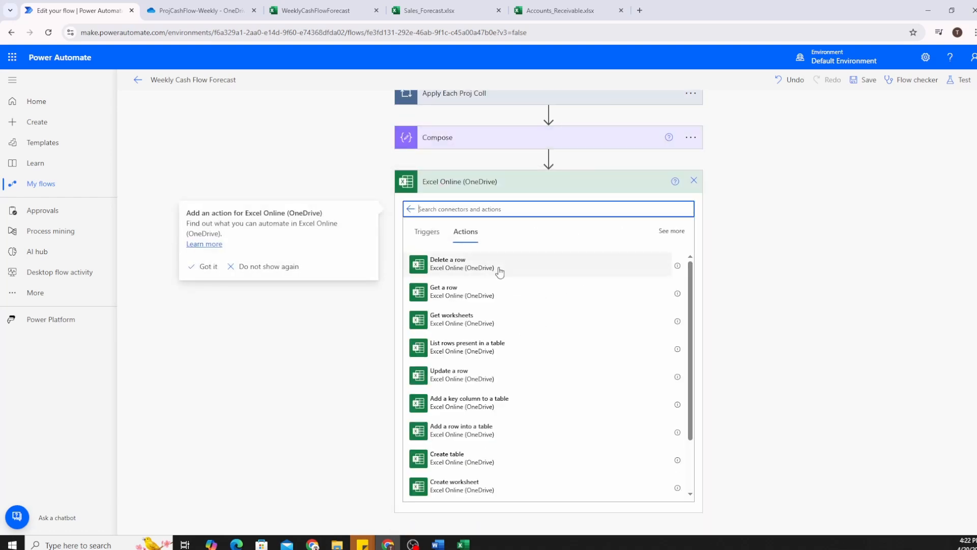
pyautogui.write('add ')
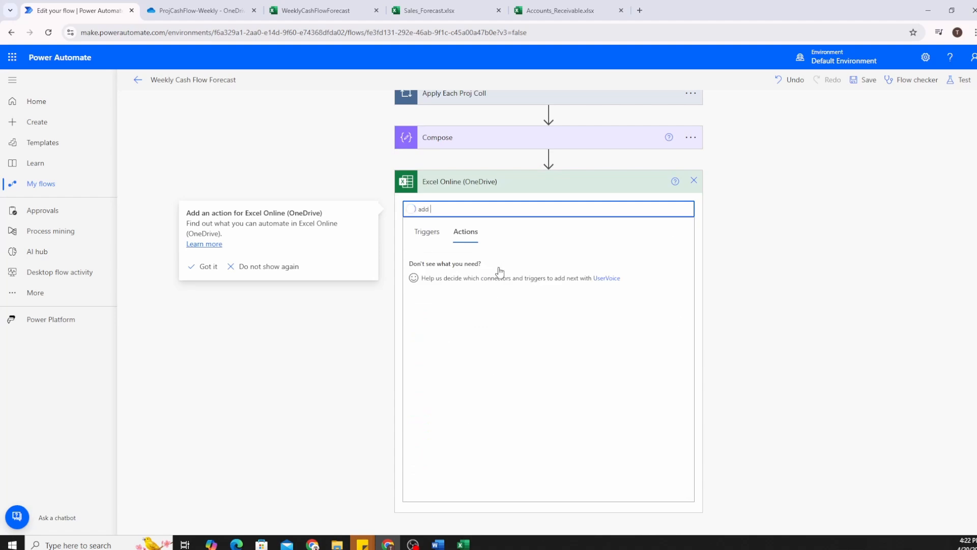
pyautogui.write('a row')
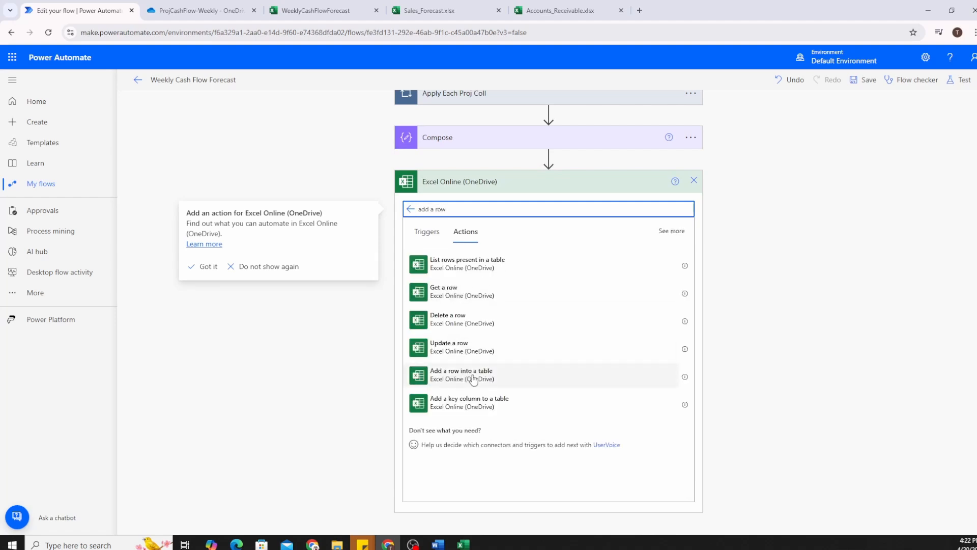
pyautogui.click(474, 379)
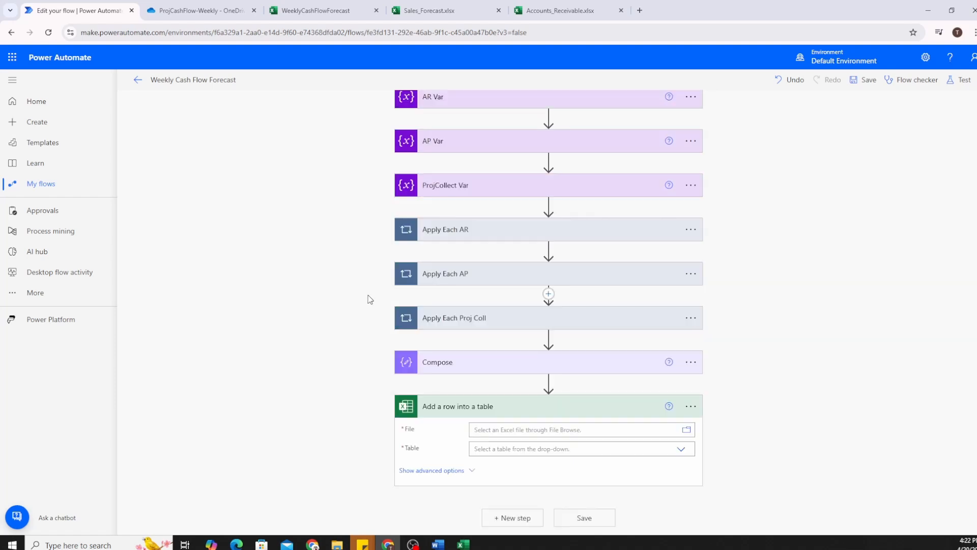
# Target ProjCashFlow-Weekly/WeeklyCashFlowForecast.xlsx and WeeklyCashFlowTable, showing the column fields.
pyautogui.click(692, 432)
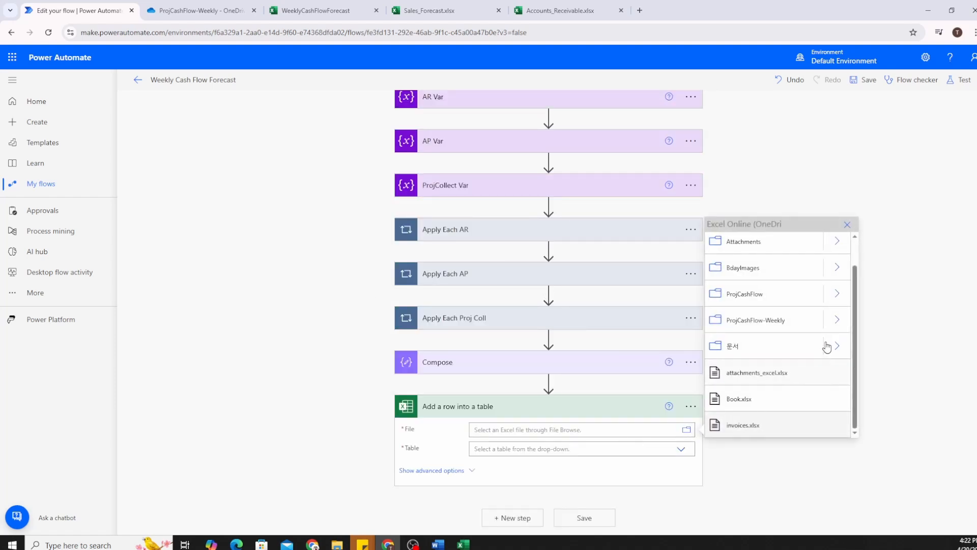
pyautogui.click(837, 322)
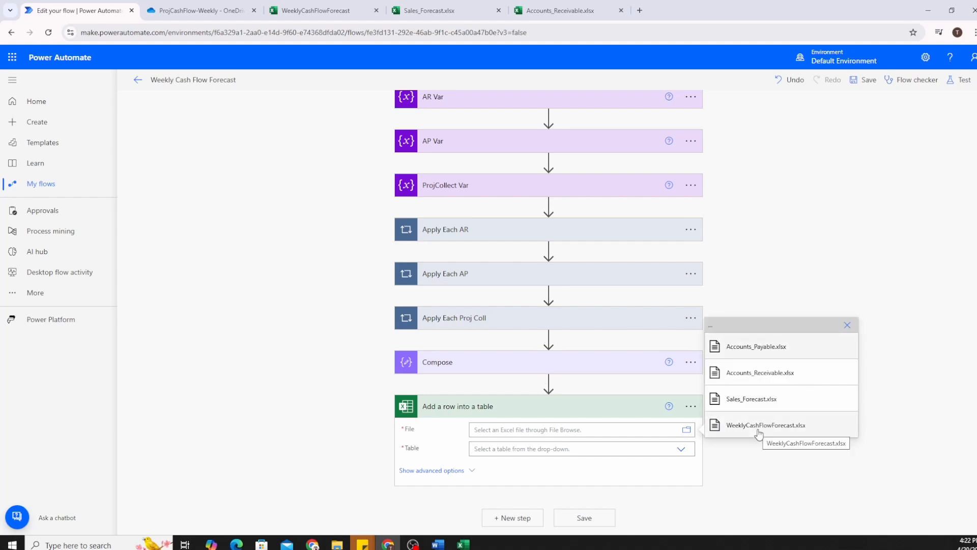
pyautogui.click(759, 431)
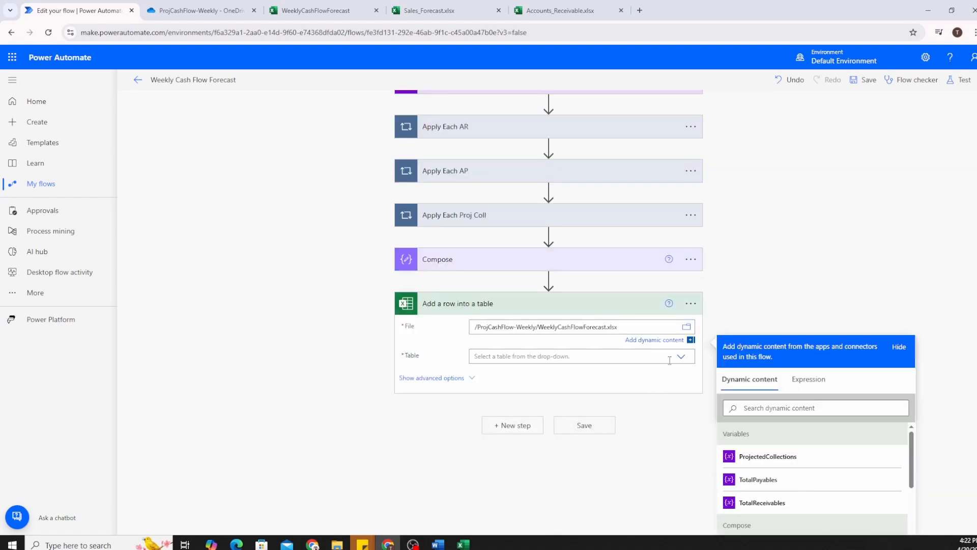
pyautogui.click(681, 356)
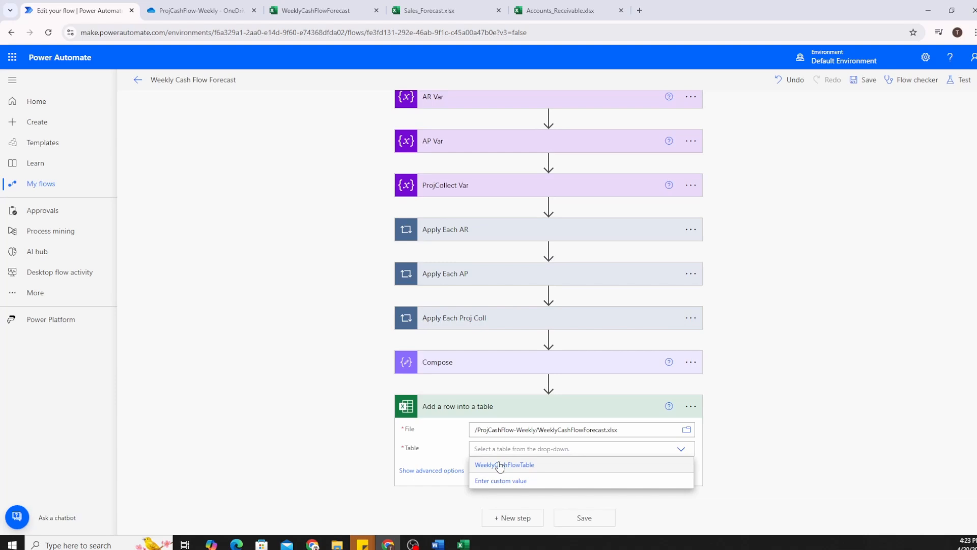
pyautogui.click(500, 465)
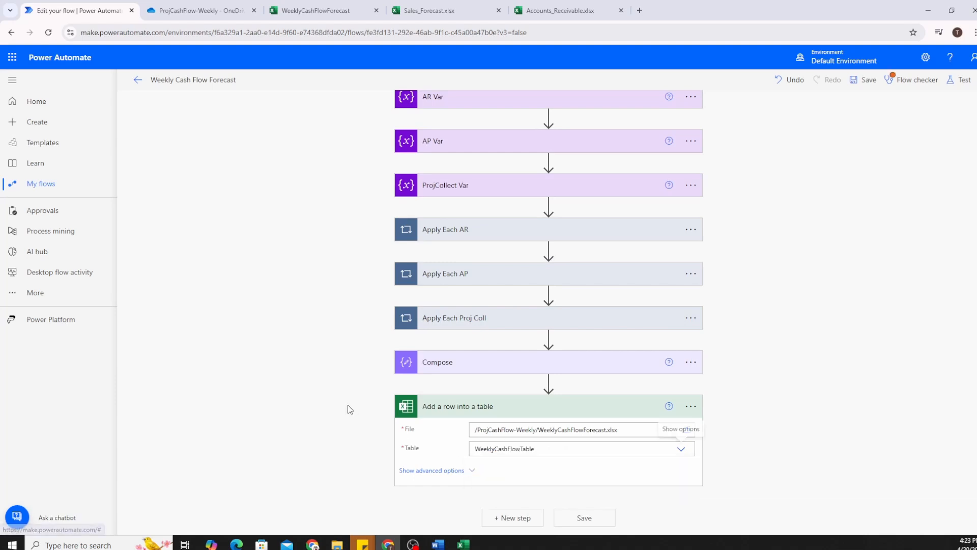
pyautogui.click(473, 471)
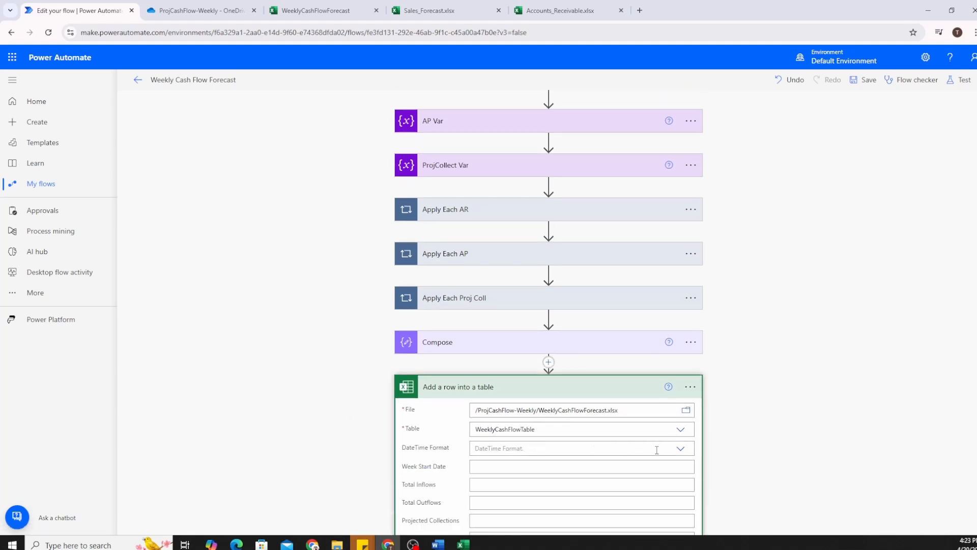
# Compare with the workbook's columns and view the date-time format choices.
pyautogui.scroll(-2, 311, 393)
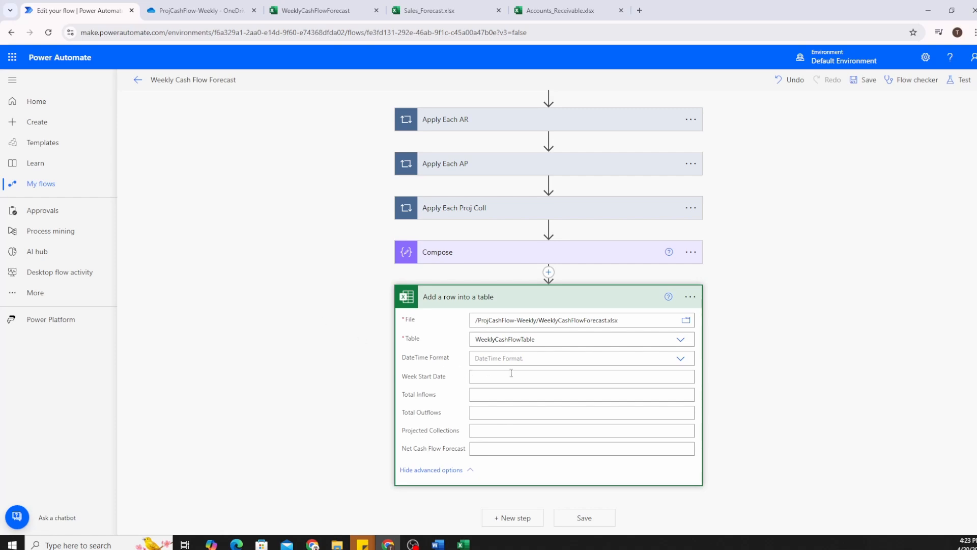
pyautogui.click(316, 10)
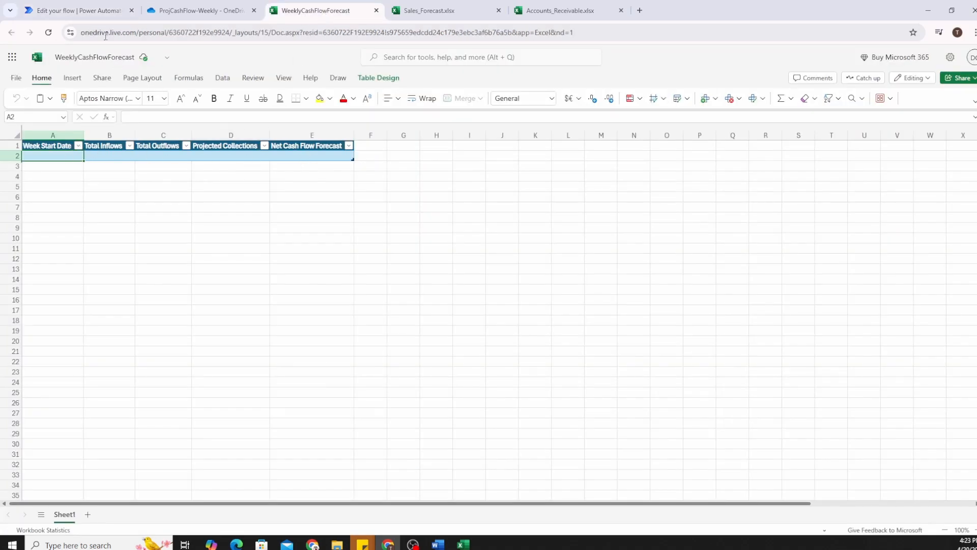
pyautogui.click(102, 15)
pyautogui.click(640, 358)
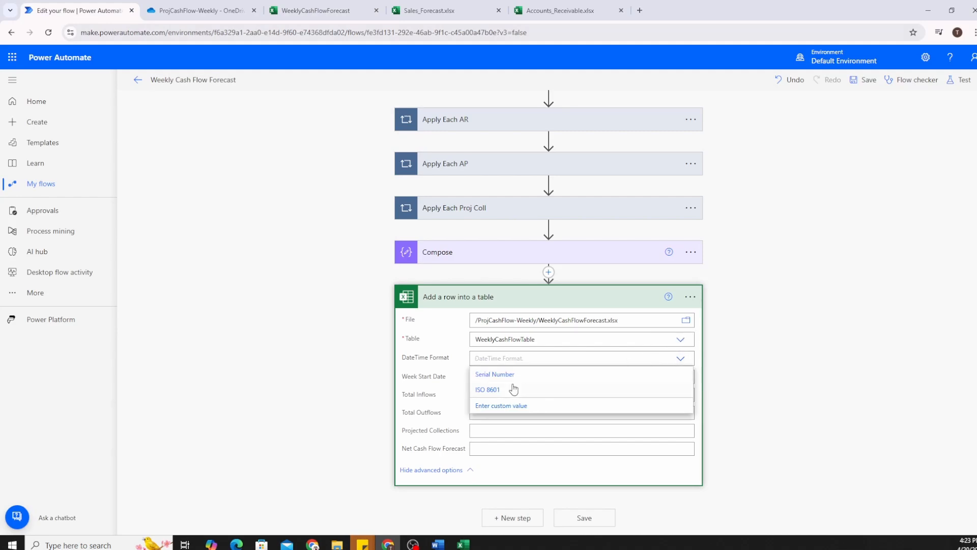
# Clear the stray text and set Week Start Date to the utcNow() expression.
pyautogui.click(335, 383)
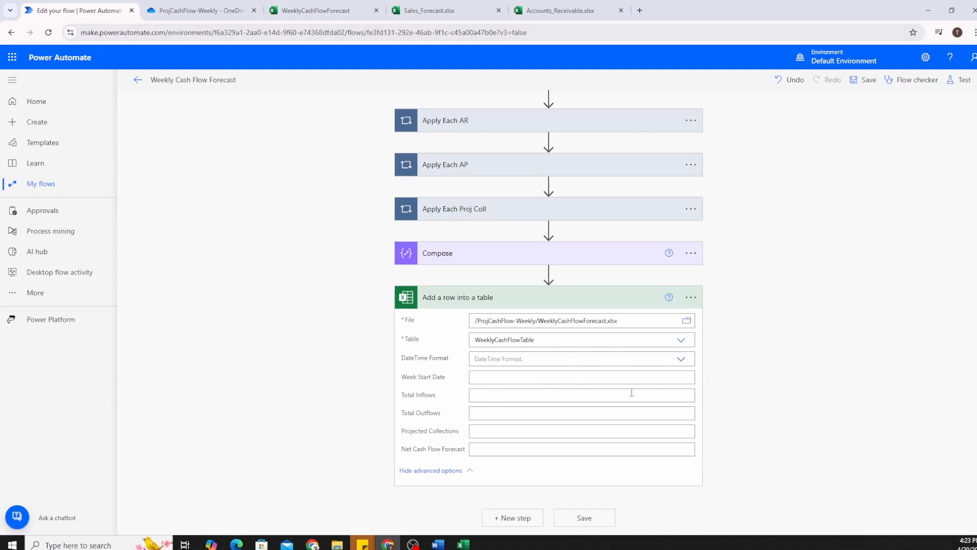
pyautogui.click(500, 377)
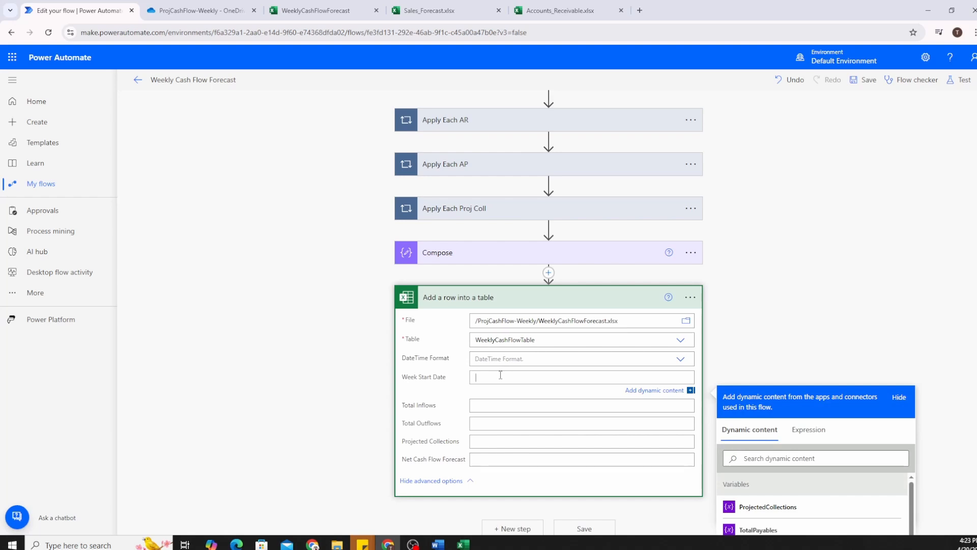
pyautogui.scroll(-1, 500, 376)
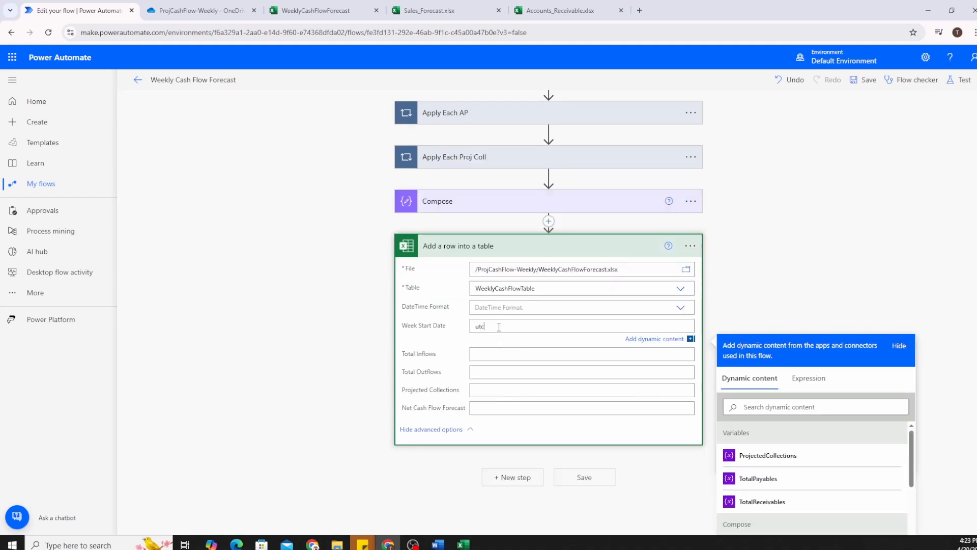
pyautogui.moveTo(513, 327); pyautogui.dragTo(451, 331)
pyautogui.press('BackSpace')
pyautogui.click(811, 380)
pyautogui.write('utcNow()')
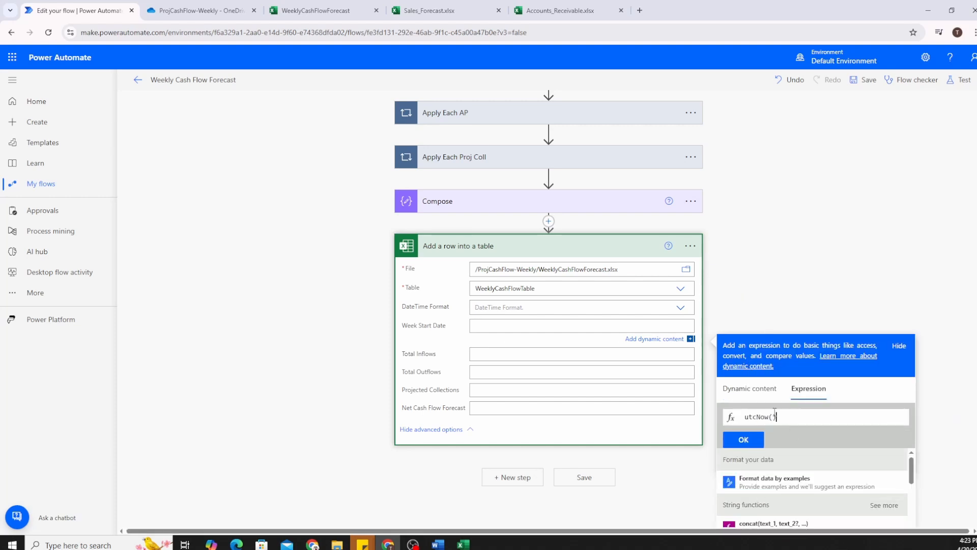
pyautogui.scroll(-2, 775, 411)
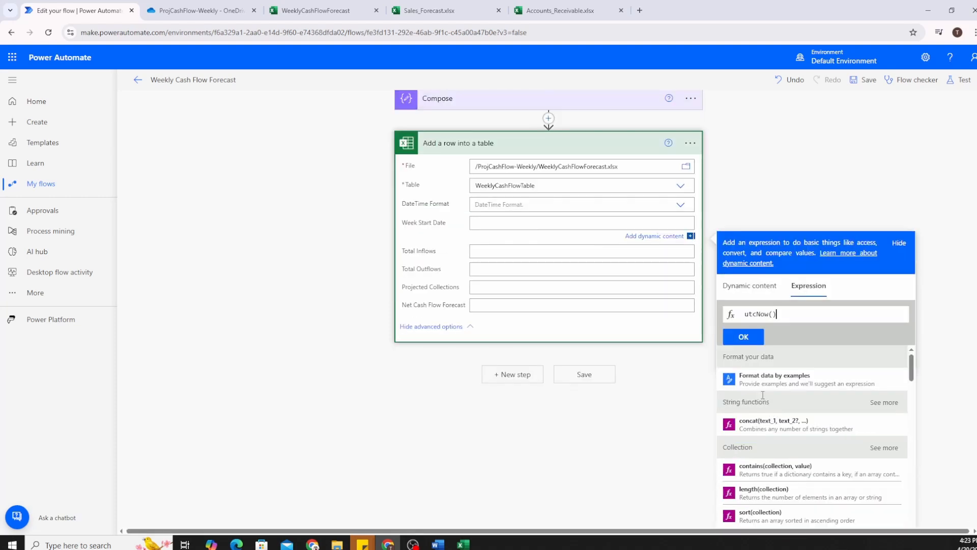
pyautogui.click(744, 338)
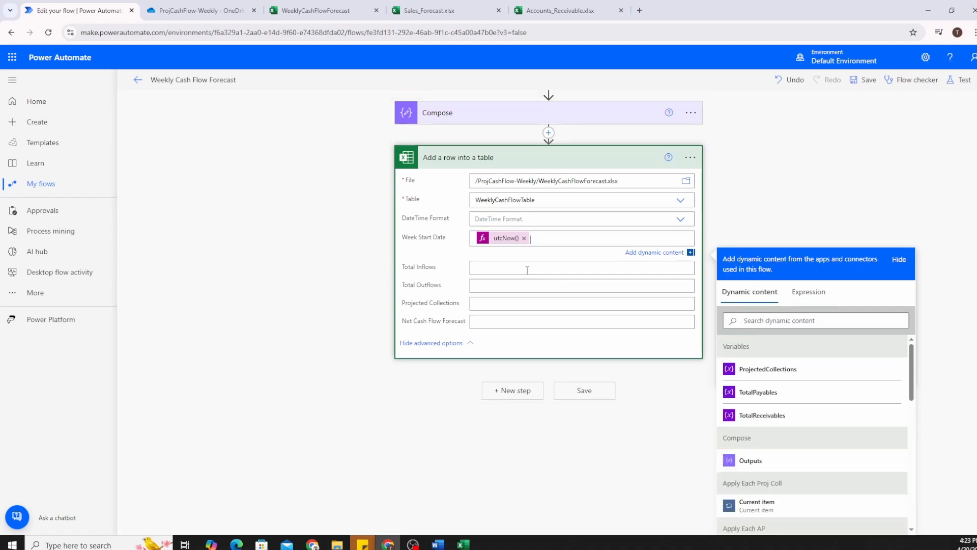
# Map TotalReceivables, TotalPayables, ProjectedCollections and Compose Outputs to the remaining columns, then save.
pyautogui.click(791, 423)
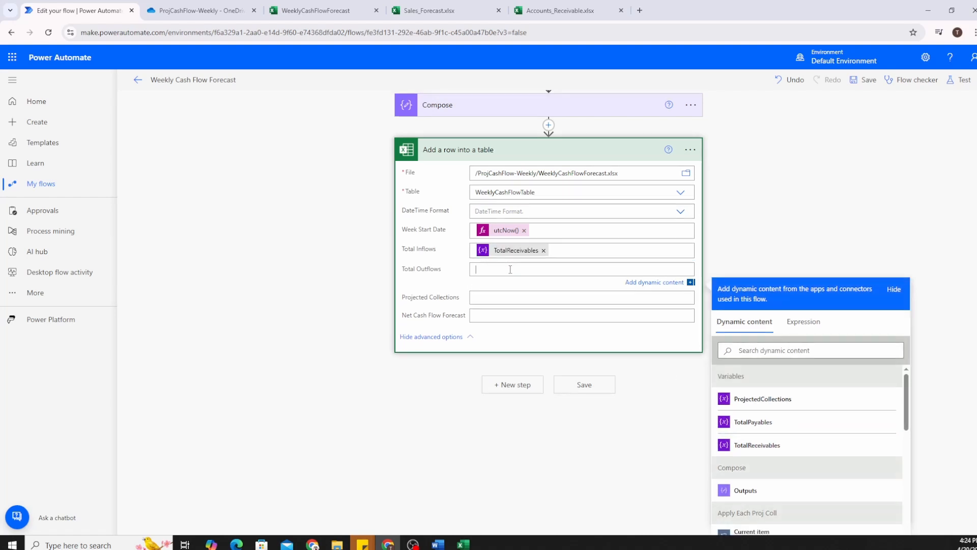
pyautogui.click(767, 426)
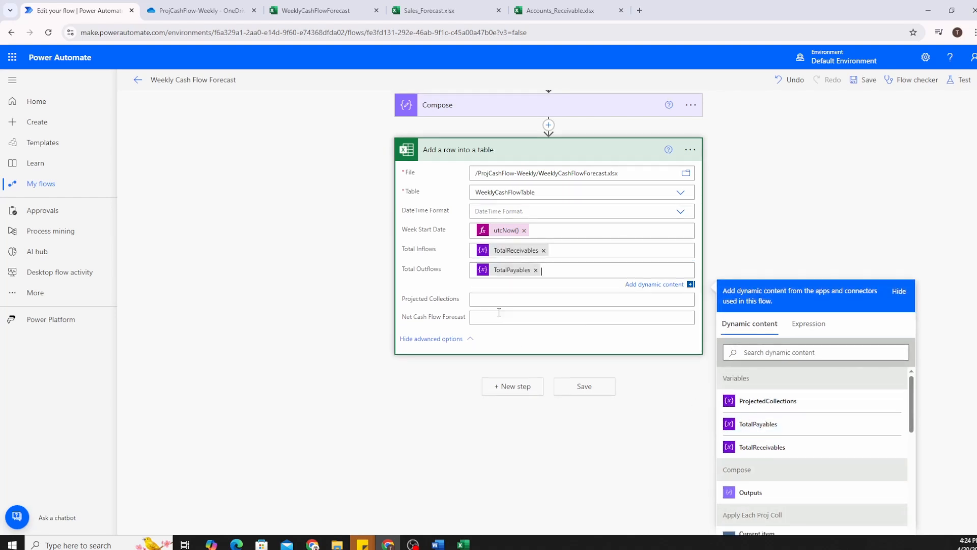
pyautogui.scroll(-1, 554, 359)
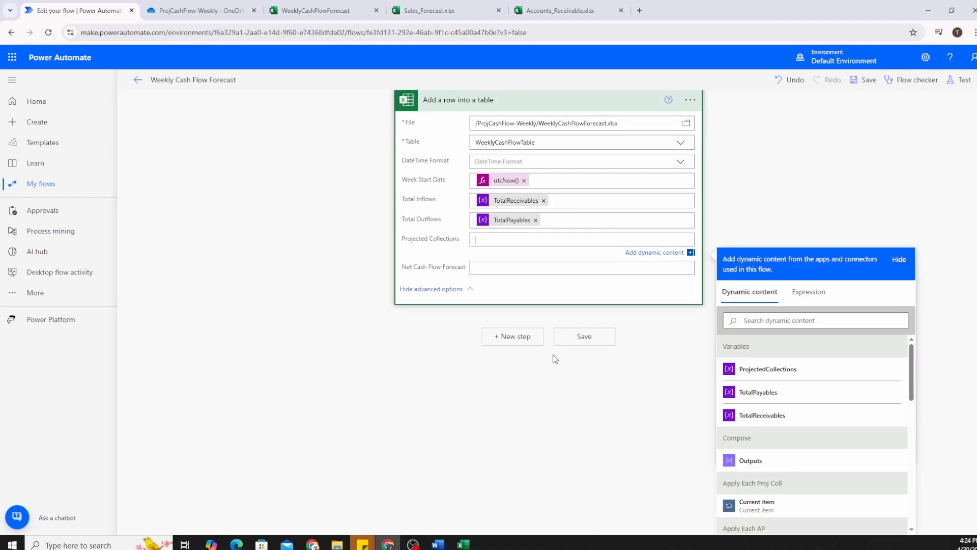
pyautogui.click(769, 369)
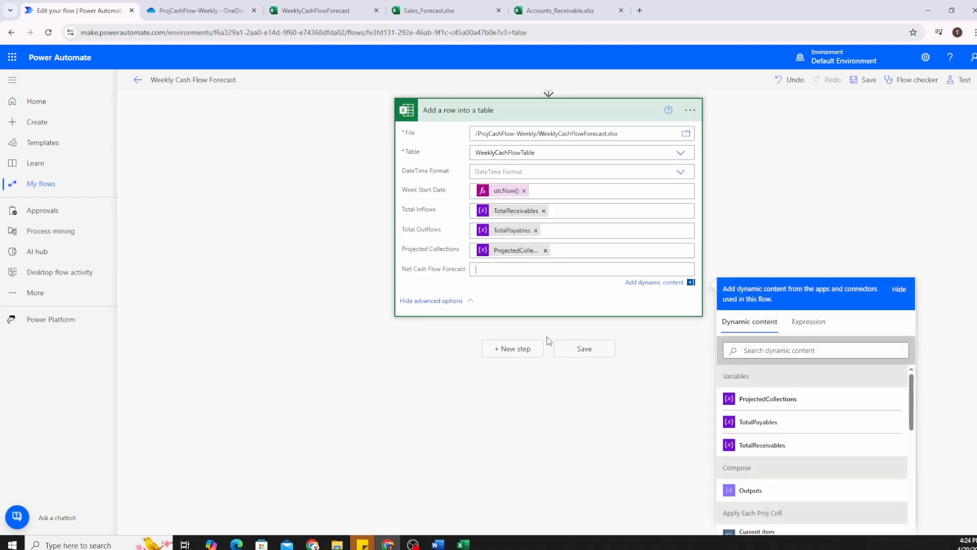
pyautogui.scroll(3, 365, 319)
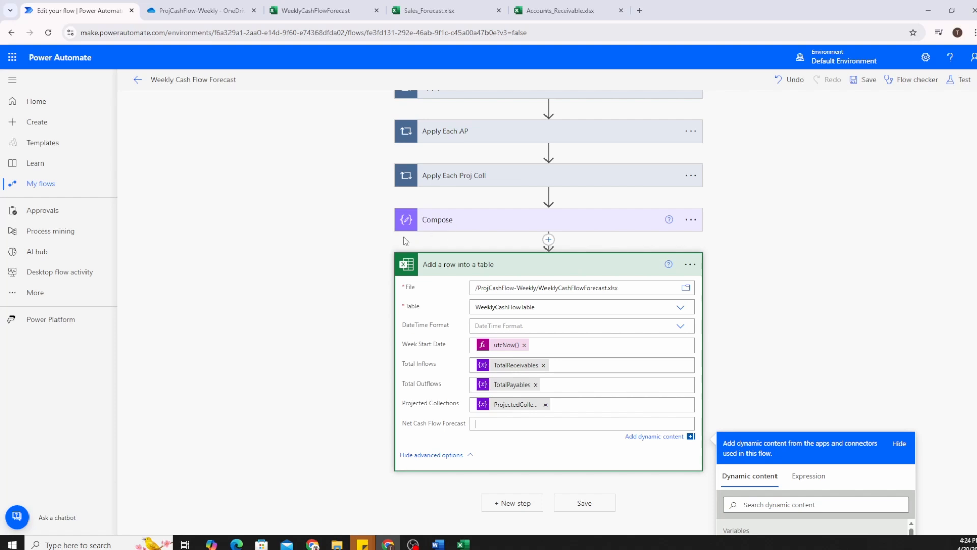
pyautogui.scroll(-3, 371, 218)
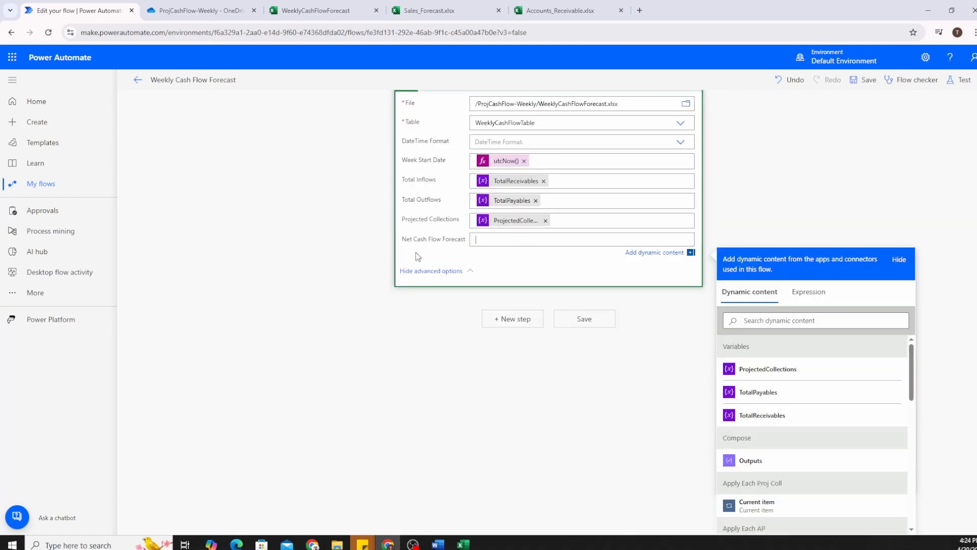
pyautogui.click(751, 461)
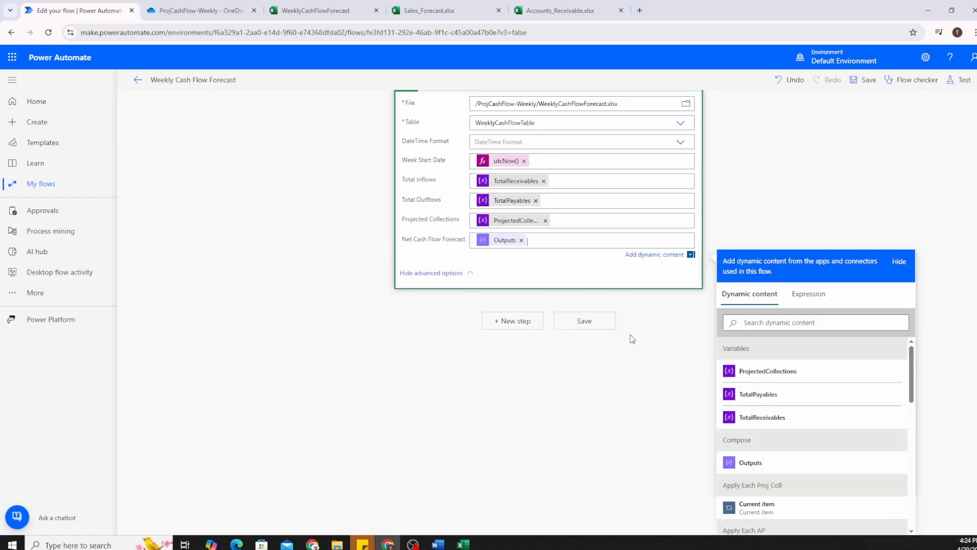
pyautogui.click(584, 319)
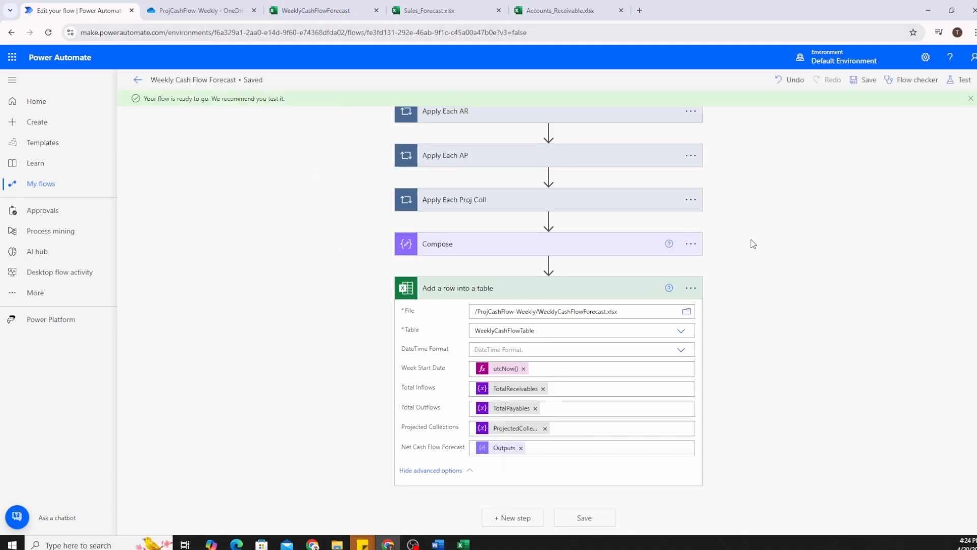
# Test-run the flow and check the workbook for the new 4900, 3200, 10650, 12350 row.
pyautogui.click(962, 84)
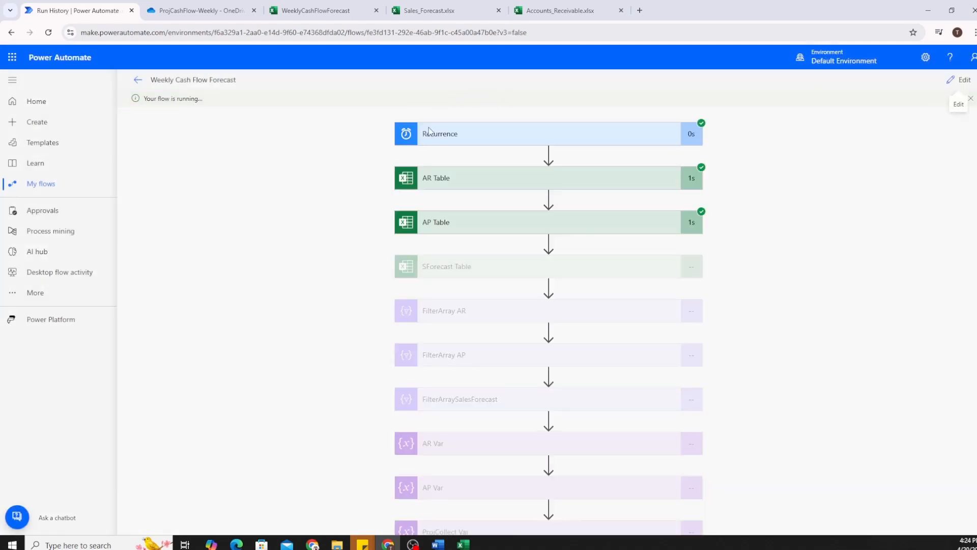
pyautogui.scroll(-4, 347, 196)
pyautogui.scroll(4, 348, 196)
pyautogui.scroll(-5, 351, 207)
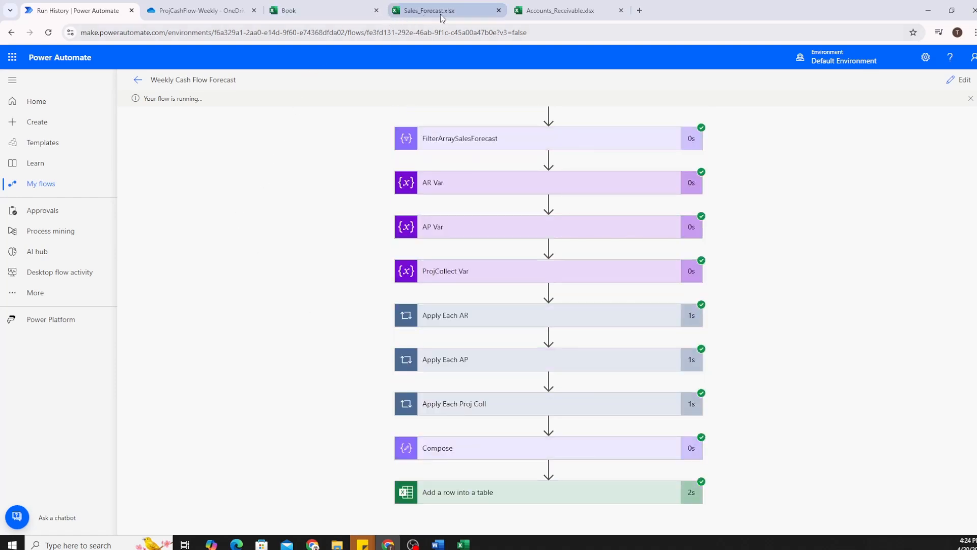
pyautogui.click(331, 12)
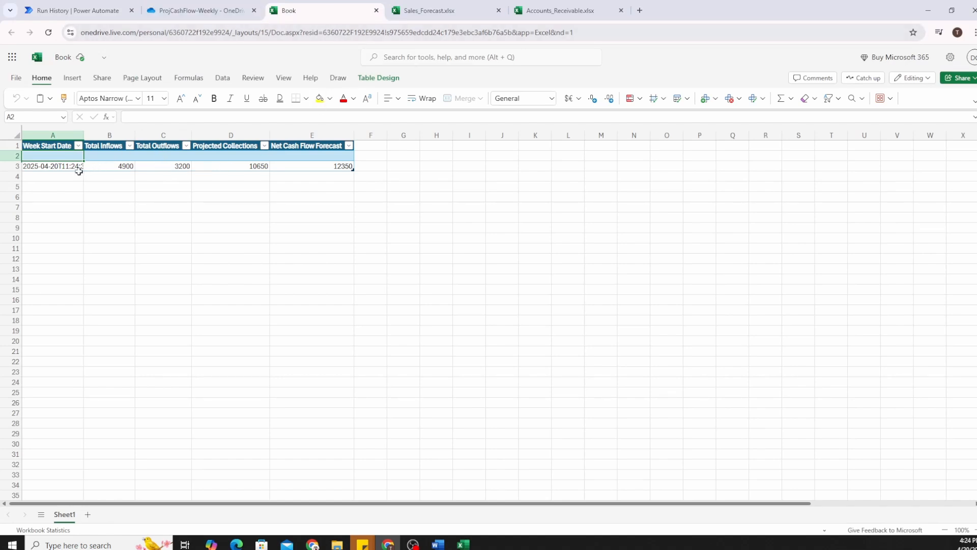
# Autofit column A to show the full timestamp and check the row 3 values B3 through E3.
pyautogui.doubleClick(84, 135)
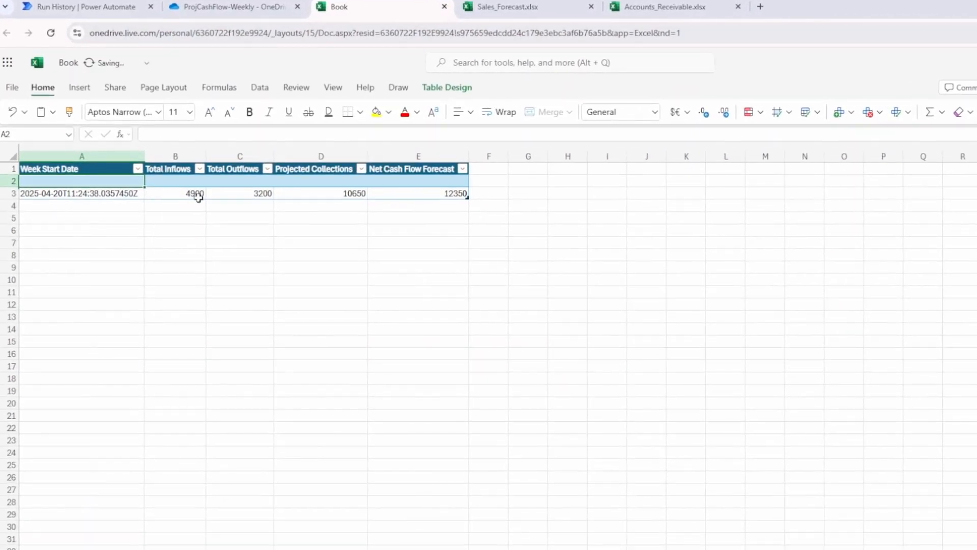
pyautogui.click(196, 198)
pyautogui.click(257, 198)
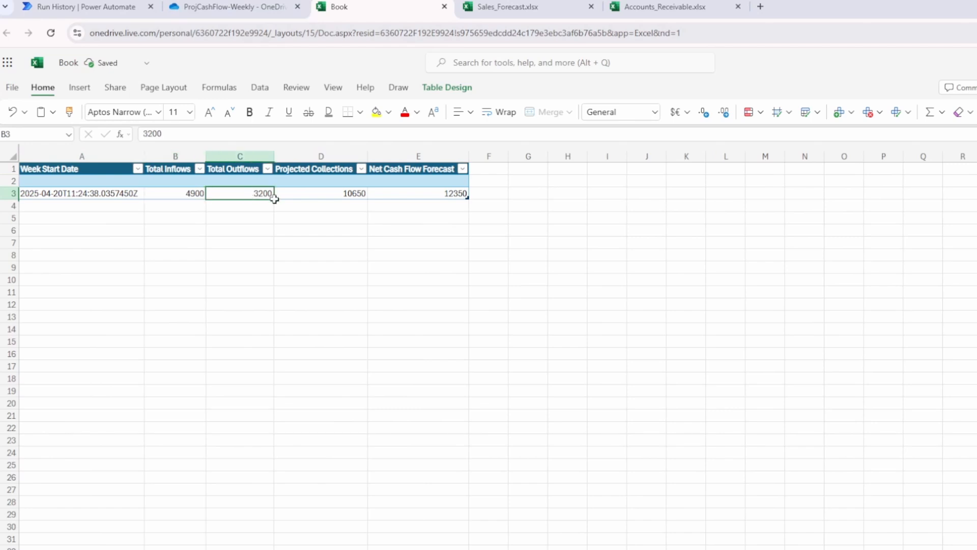
pyautogui.click(336, 195)
pyautogui.click(442, 194)
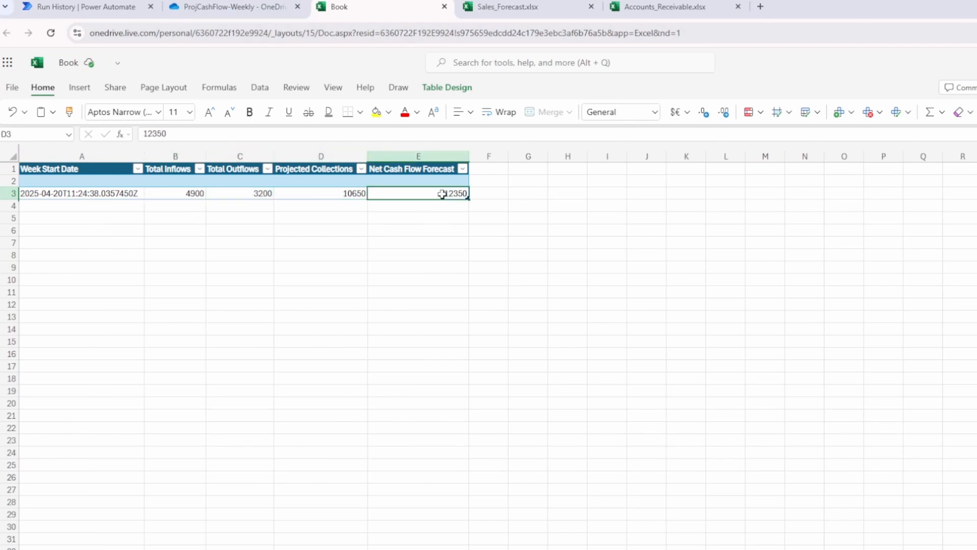
# Open Accounts_Payable.xlsx, filter Status to Pending, and select the pending amounts from 900 to 500.
pyautogui.click(249, 18)
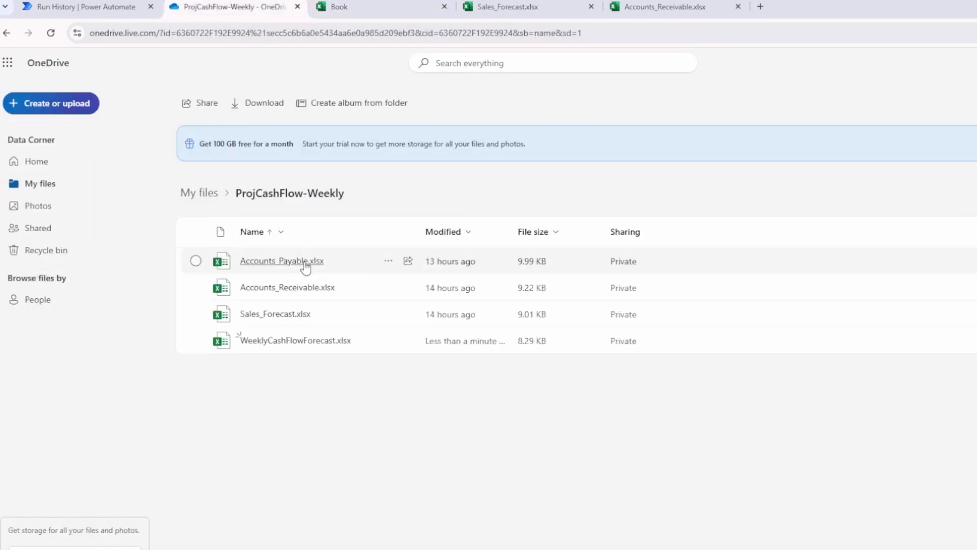
pyautogui.click(283, 262)
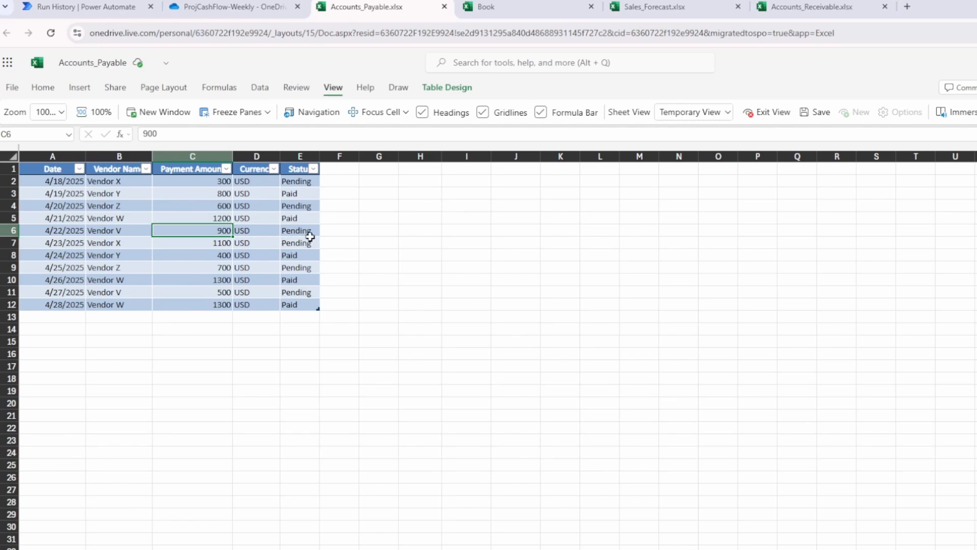
pyautogui.click(314, 170)
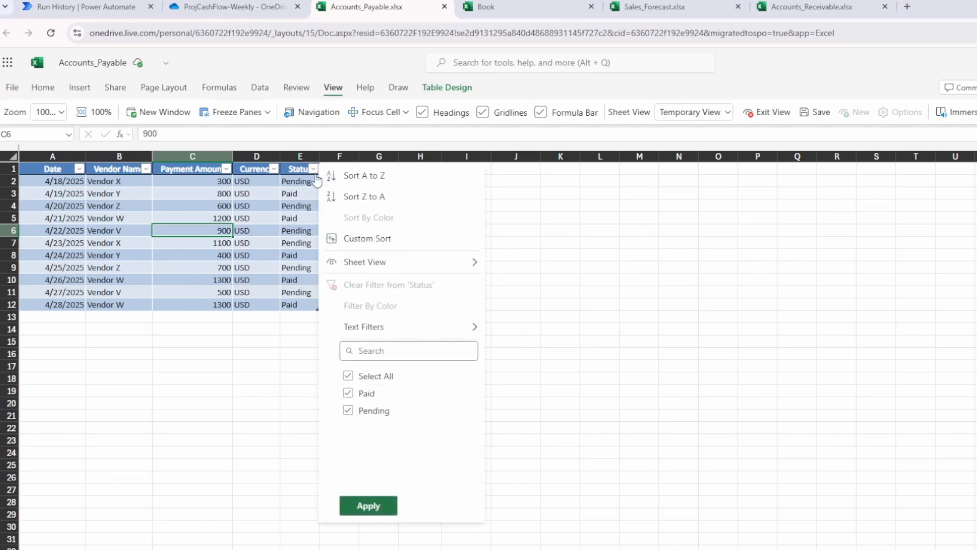
pyautogui.click(379, 377)
pyautogui.click(375, 410)
pyautogui.click(377, 504)
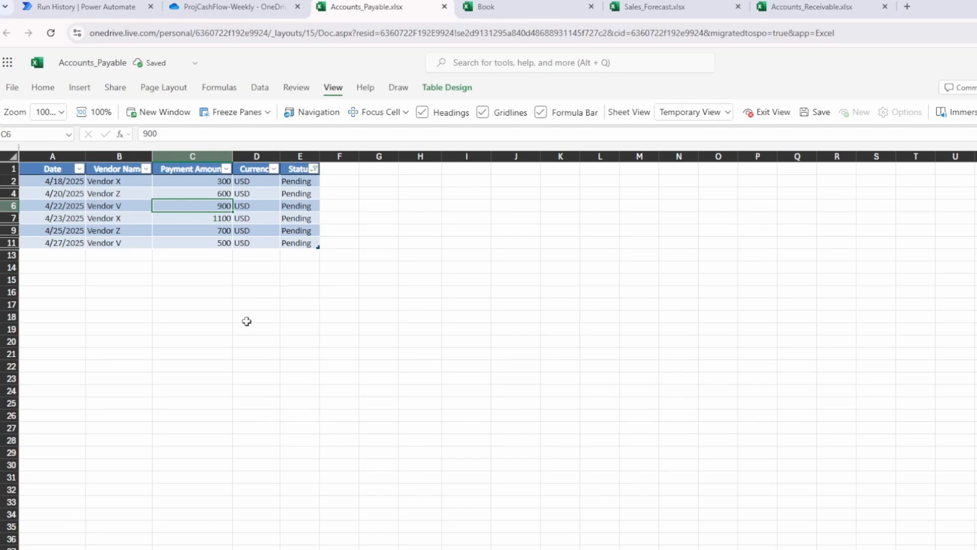
pyautogui.keyDown('shift'); pyautogui.click(217, 238); pyautogui.keyUp('shift')
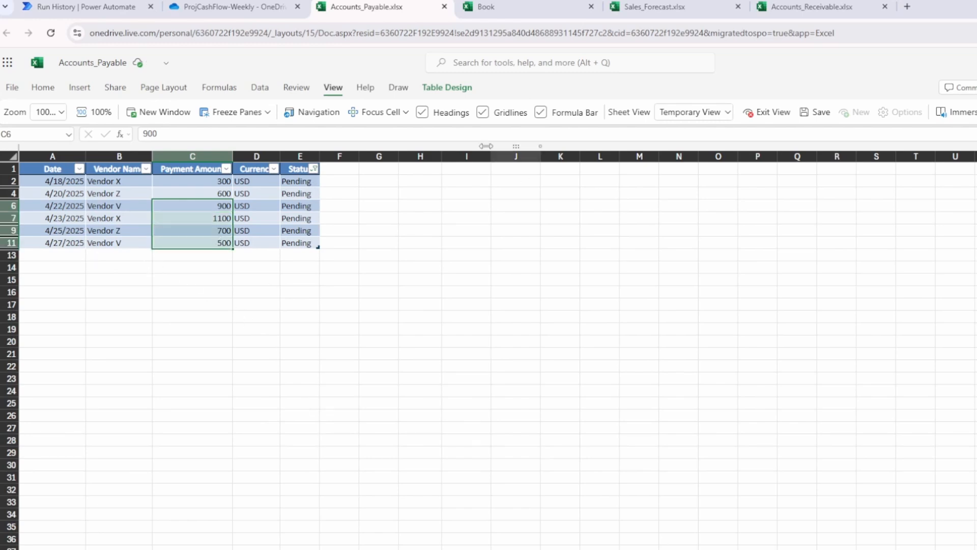
# Compare against the 3200 Total Outflows, then clear the Status filter in Accounts_Payable.
pyautogui.click(488, 7)
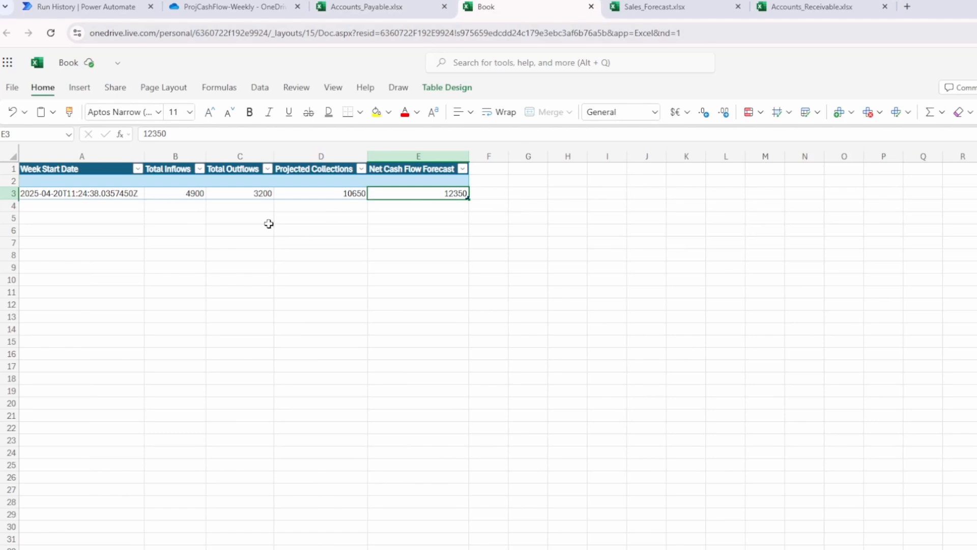
pyautogui.click(254, 196)
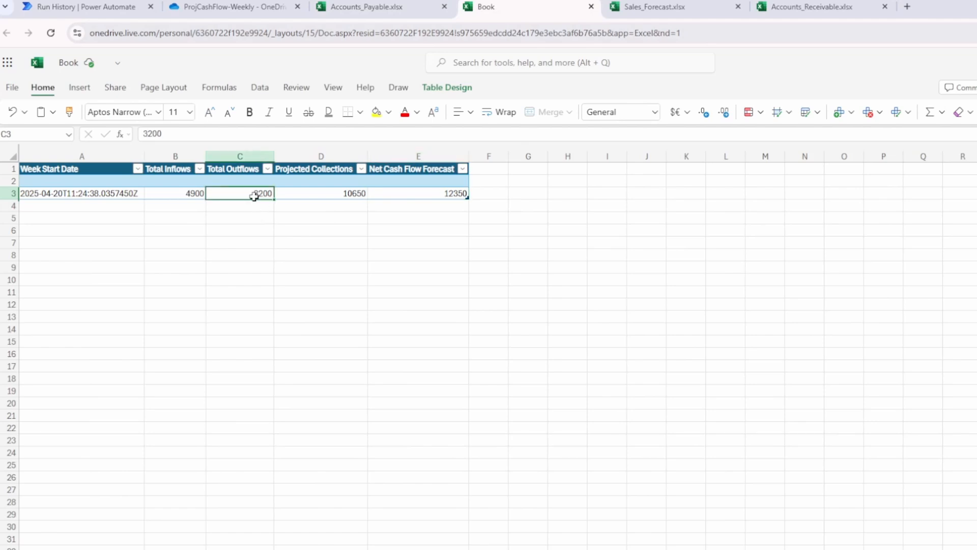
pyautogui.click(374, 9)
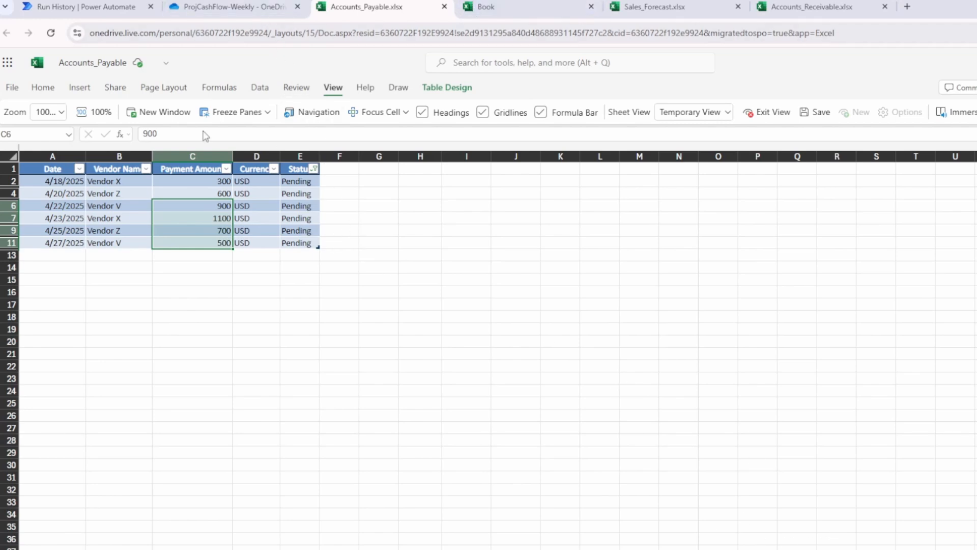
pyautogui.click(315, 169)
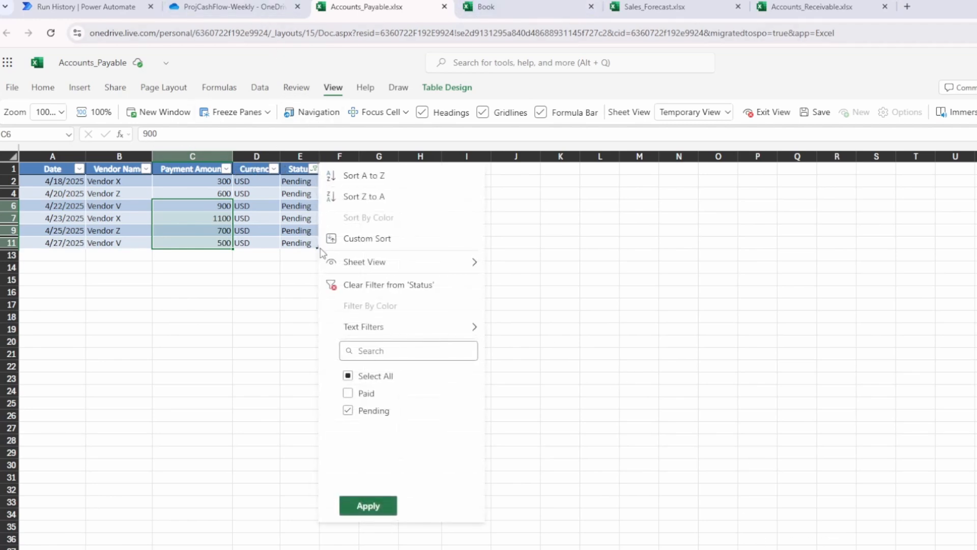
pyautogui.click(378, 286)
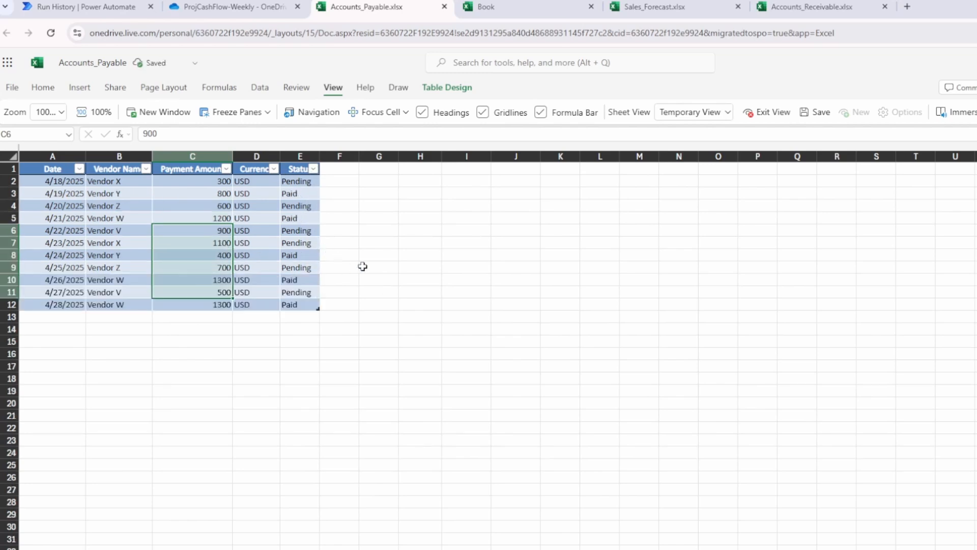
# Close Accounts_Payable and compare Sales_Forecast collections C5:C11 with Projected Collections in D3.
pyautogui.click(445, 6)
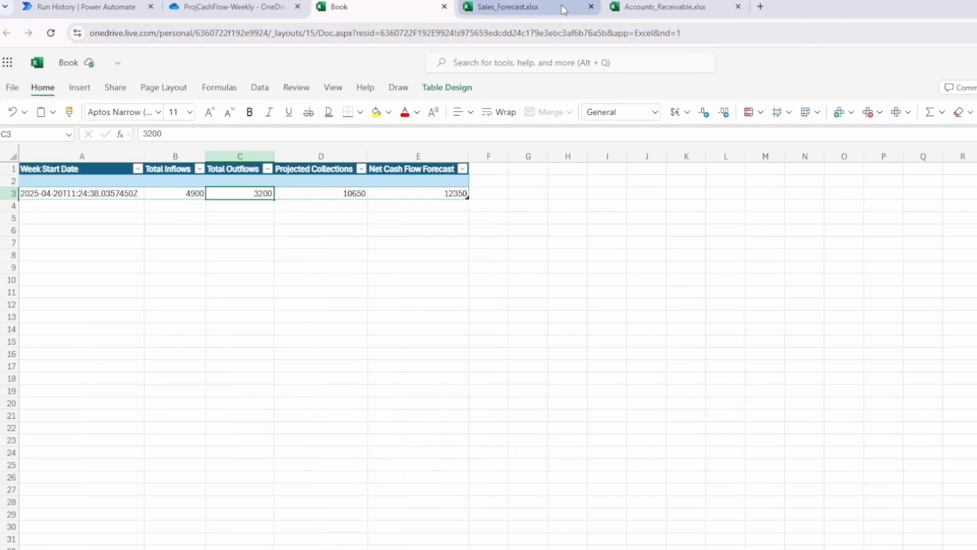
pyautogui.click(562, 8)
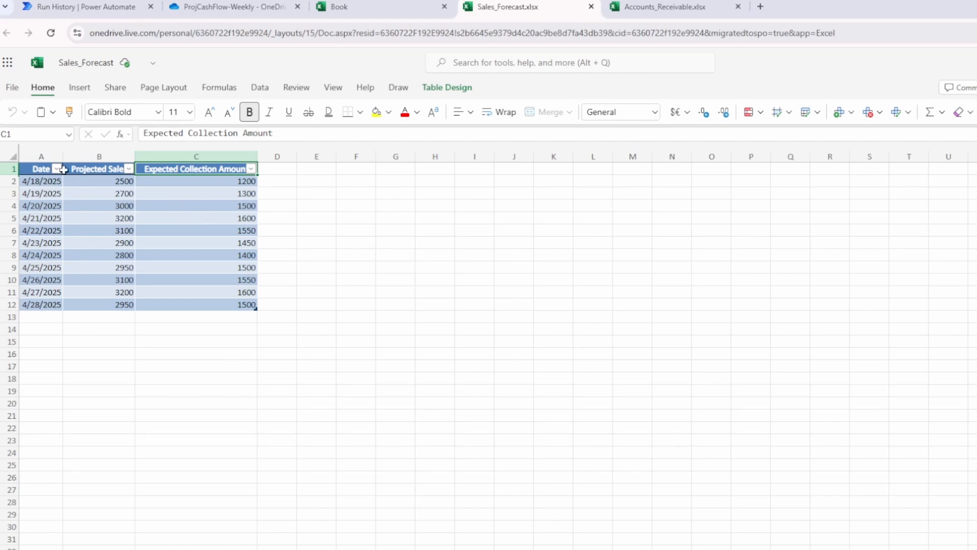
pyautogui.click(42, 221)
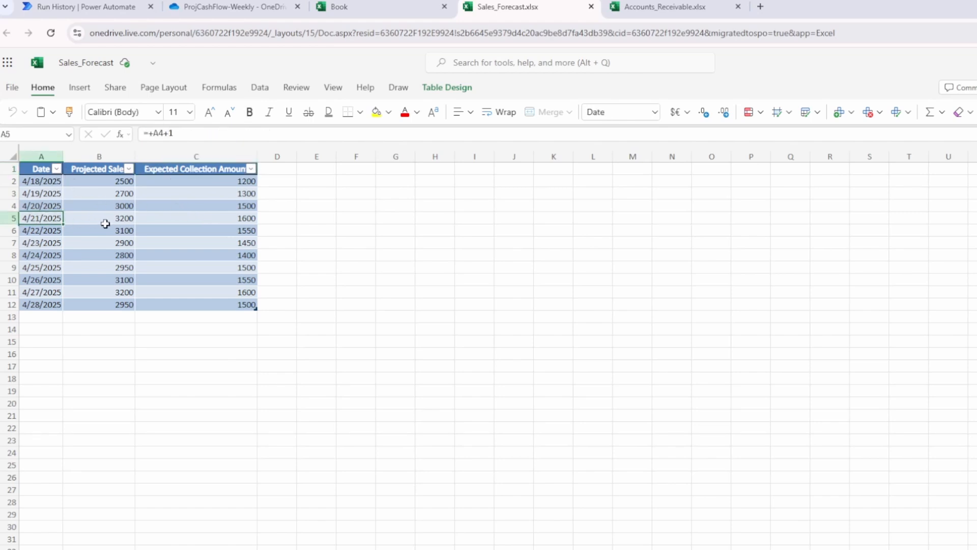
pyautogui.click(194, 221)
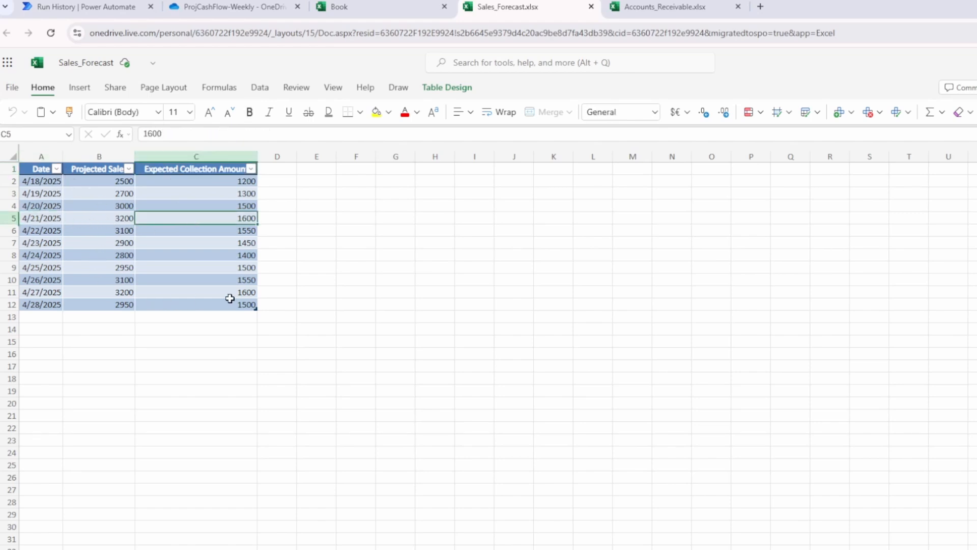
pyautogui.keyDown('shift'); pyautogui.click(250, 292); pyautogui.keyUp('shift')
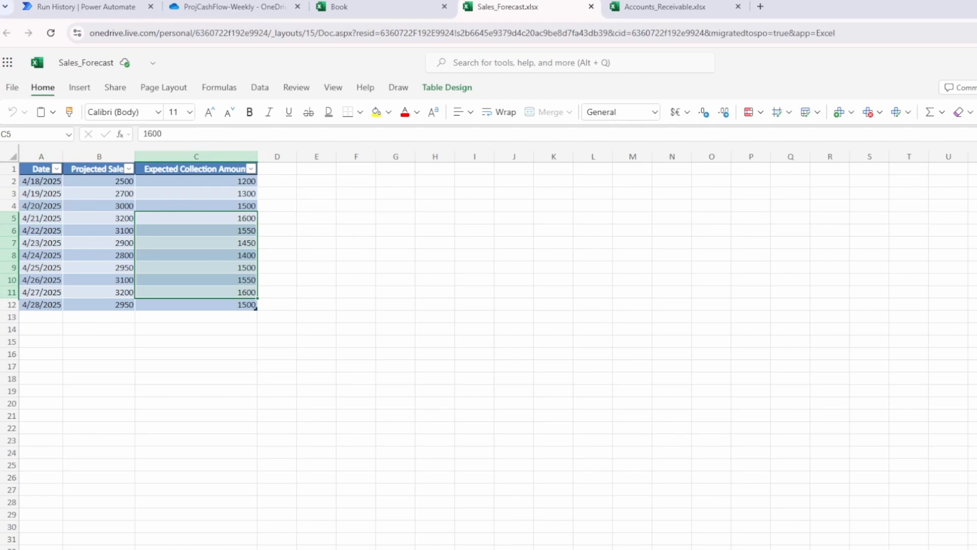
pyautogui.click(341, 6)
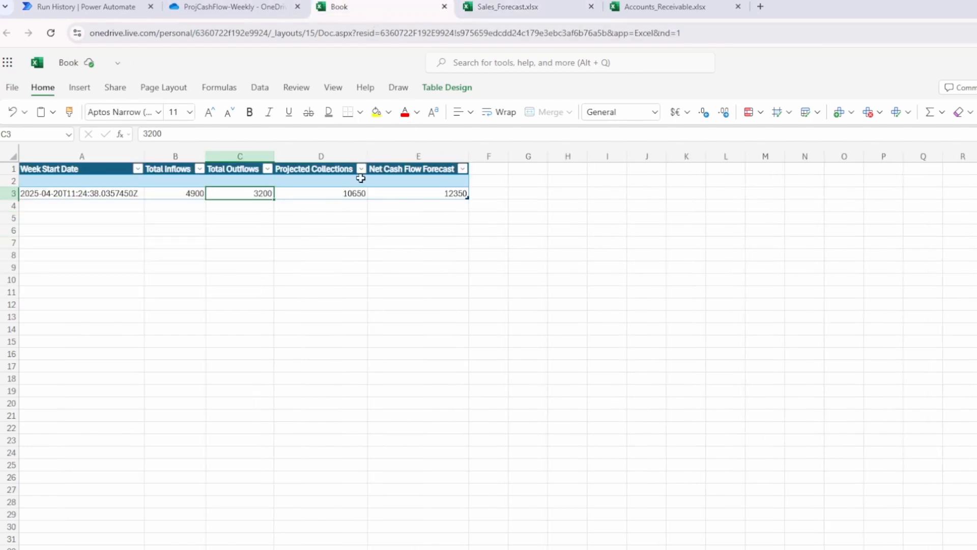
pyautogui.click(339, 193)
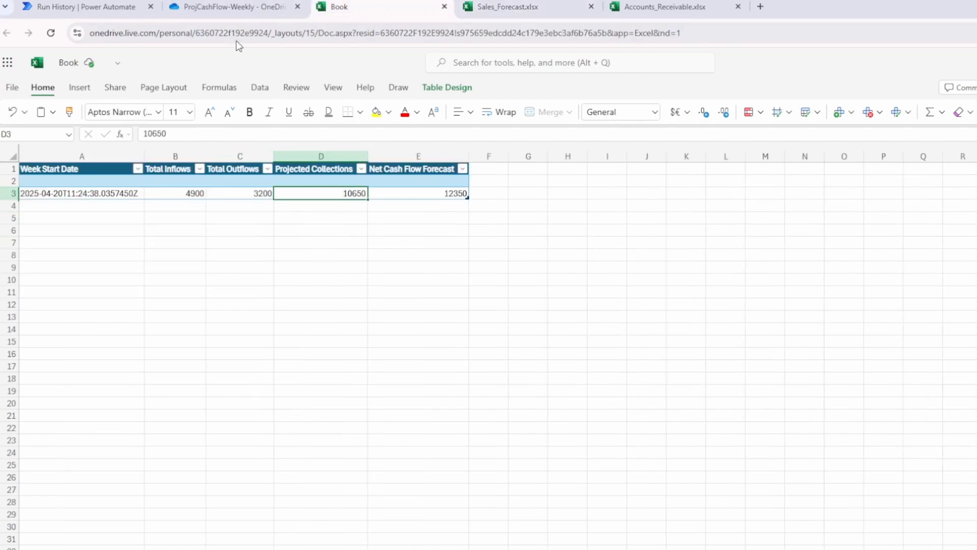
# Filter Accounts_Receivable to Pending invoices, select C6:C11, and compare with Total Inflows in B3.
pyautogui.click(661, 7)
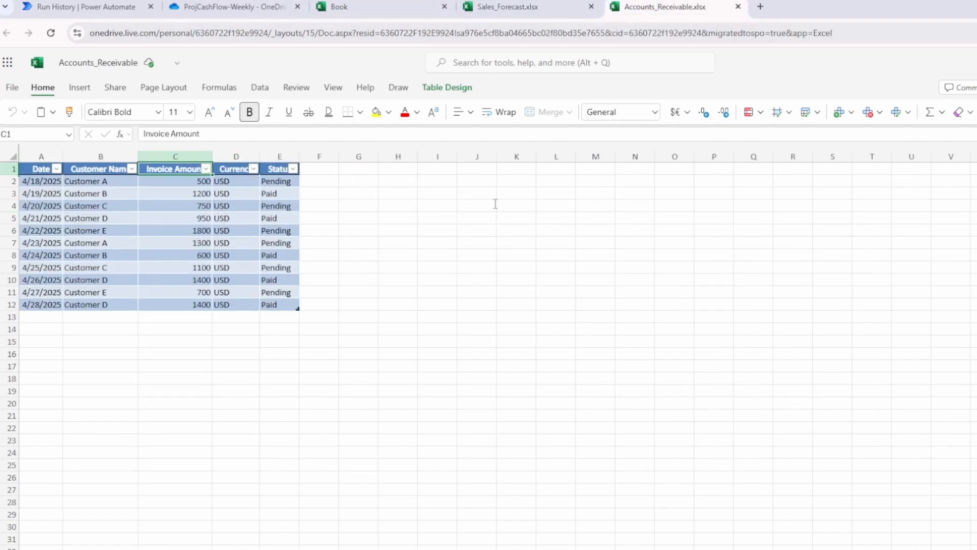
pyautogui.click(294, 169)
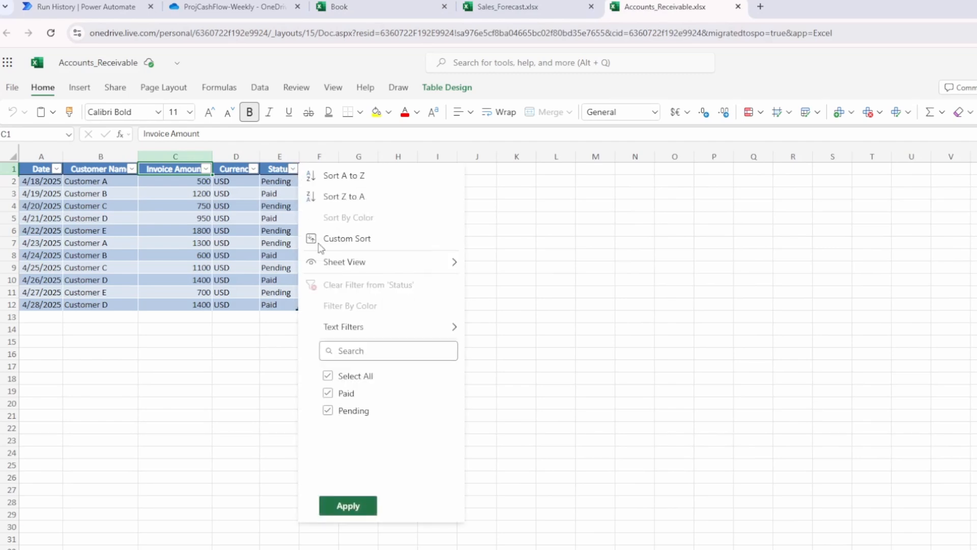
pyautogui.click(346, 396)
pyautogui.click(350, 506)
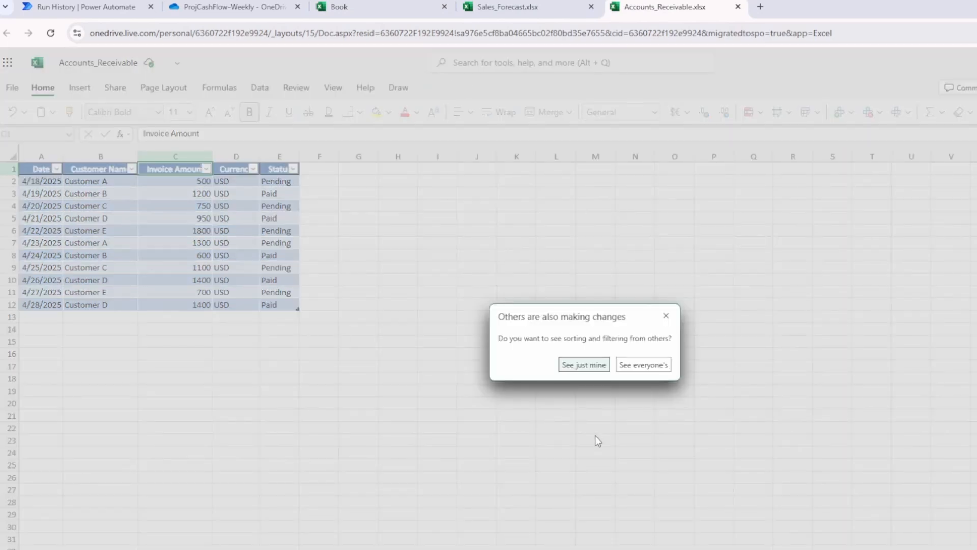
pyautogui.click(585, 367)
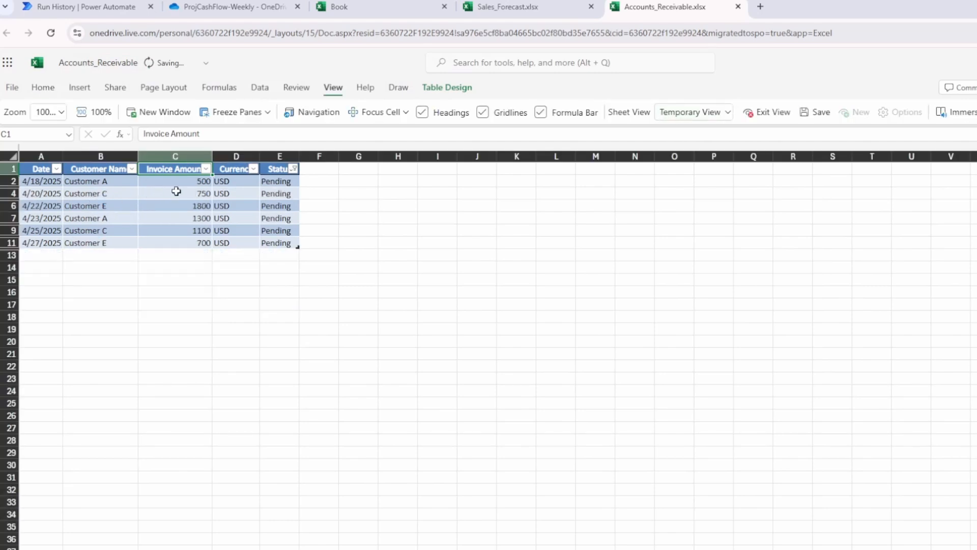
pyautogui.click(192, 206)
pyautogui.keyDown('shift'); pyautogui.click(200, 243); pyautogui.keyUp('shift')
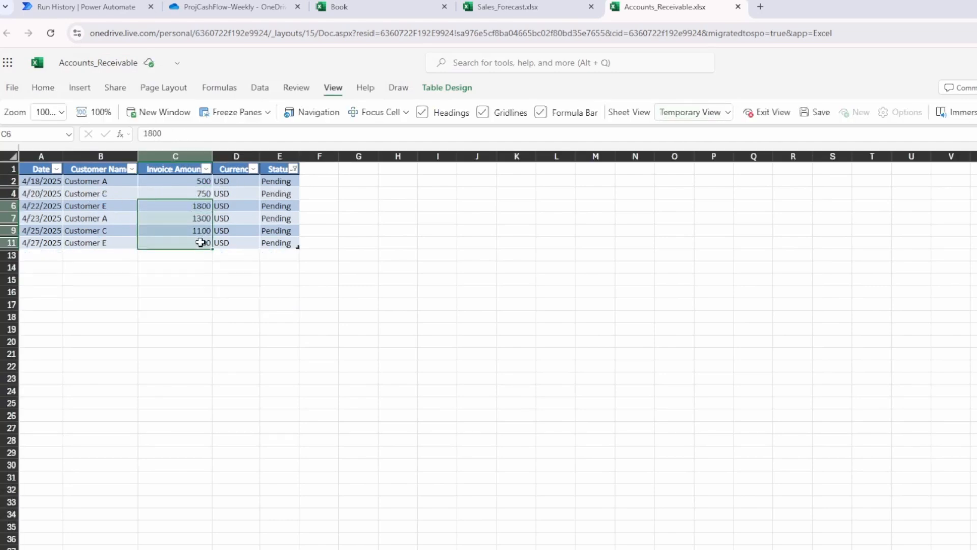
pyautogui.click(372, 8)
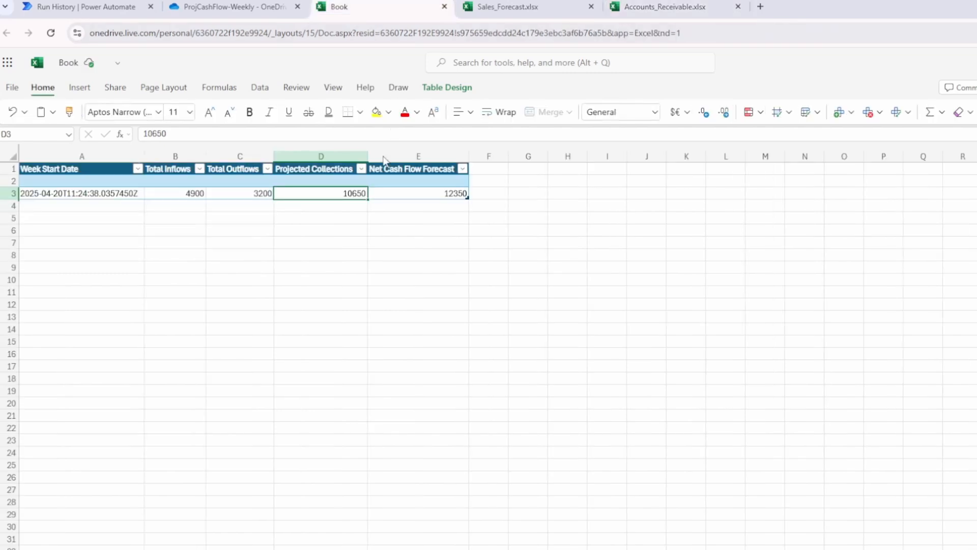
pyautogui.click(186, 193)
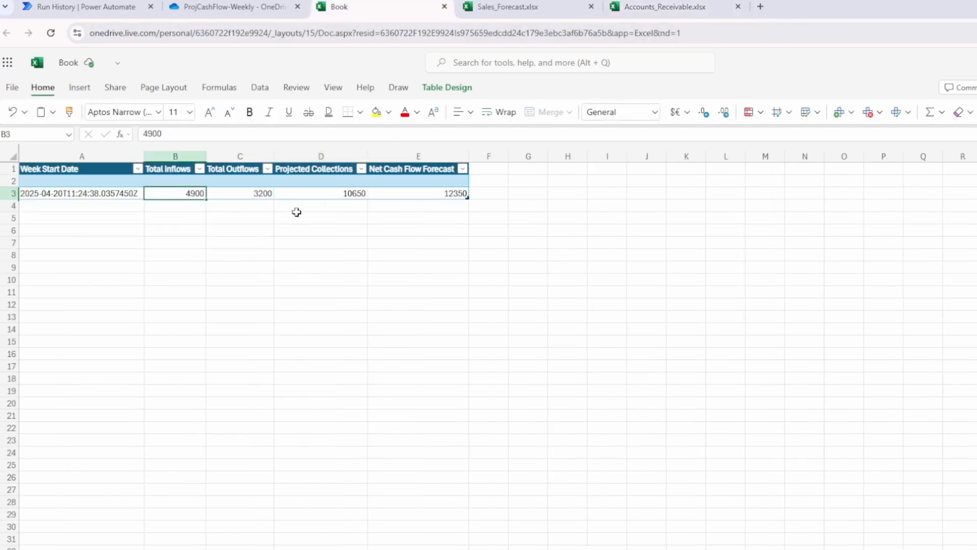
# Enter the check formula =+B3-C3+D3 in B7, confirming 12350.
pyautogui.click(177, 239)
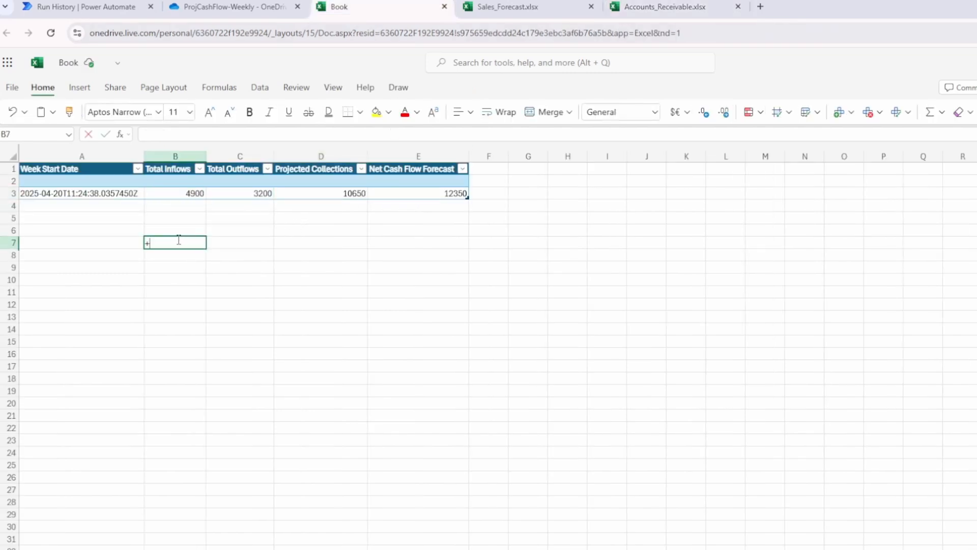
pyautogui.write('+')
pyautogui.press('Up')
pyautogui.press('Up')
pyautogui.press('Up')
pyautogui.press('Up')
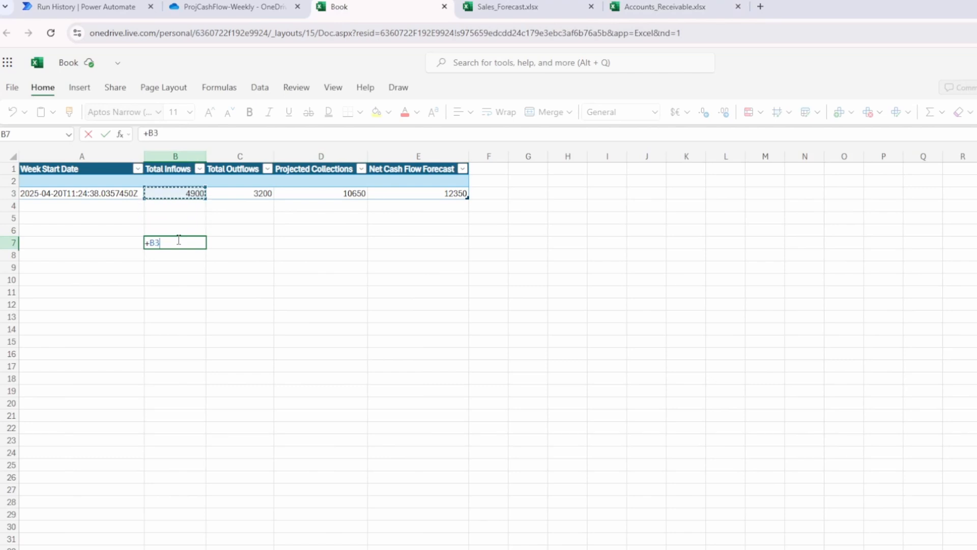
pyautogui.write('-')
pyautogui.press('Up')
pyautogui.press('Up')
pyautogui.press('Right')
pyautogui.press('Up')
pyautogui.press('Up')
pyautogui.write('+')
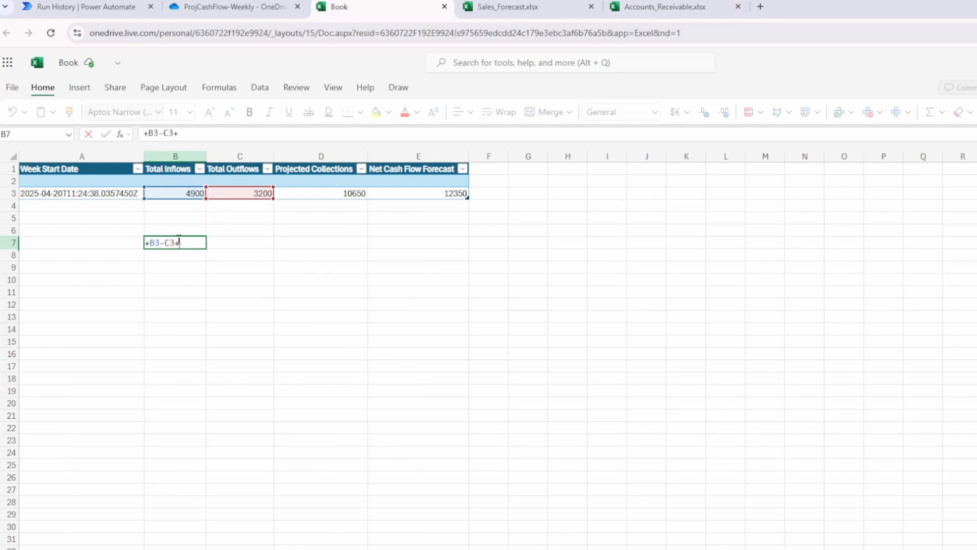
pyautogui.press('Up')
pyautogui.press('Up')
pyautogui.press('Right')
pyautogui.press('Up')
pyautogui.press('Right')
pyautogui.press('Up')
pyautogui.press('Return')
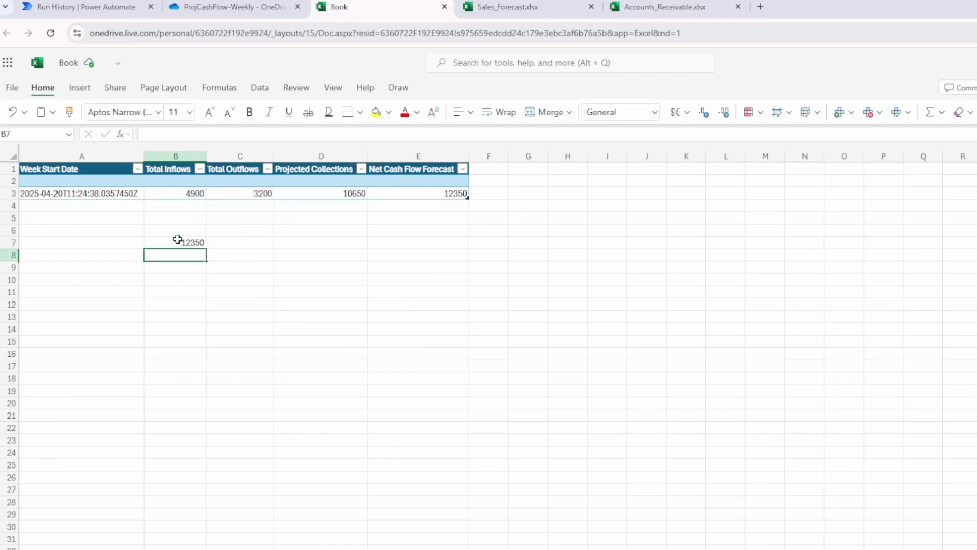
# Delete the check formula from B7 and return to B3.
pyautogui.click(178, 242)
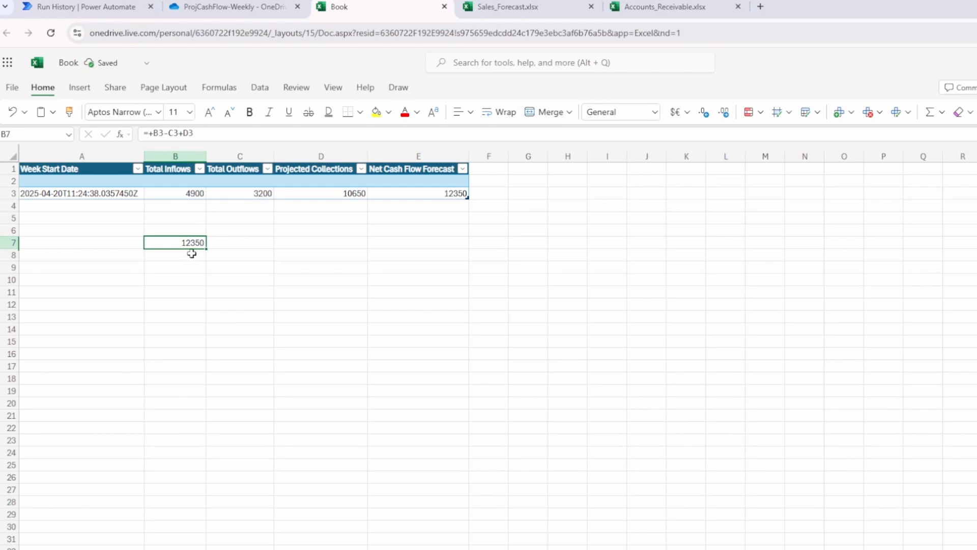
pyautogui.press('Delete')
pyautogui.hotkey('ctrl', 'Up')
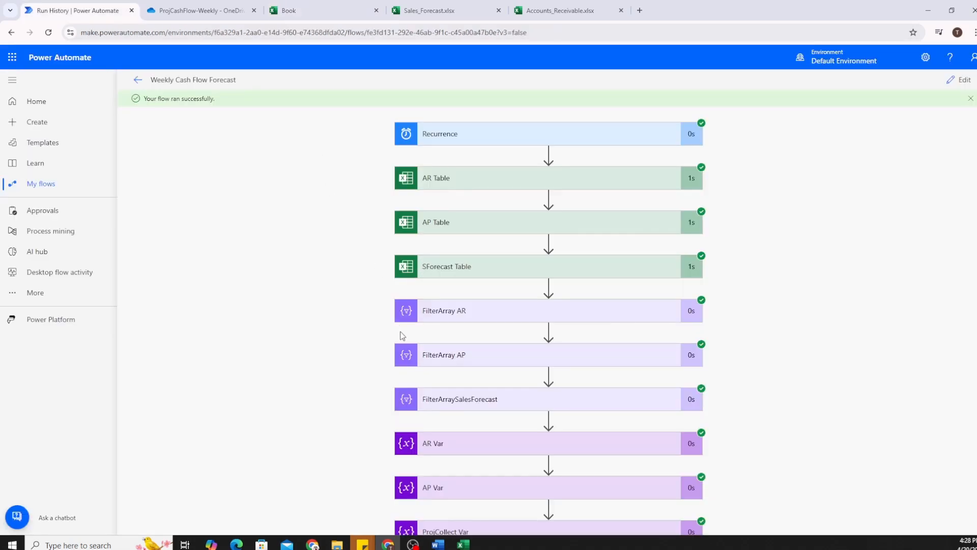
# Expand the FilterArray AR step in the run history and review its inputs and outputs.
pyautogui.click(398, 311)
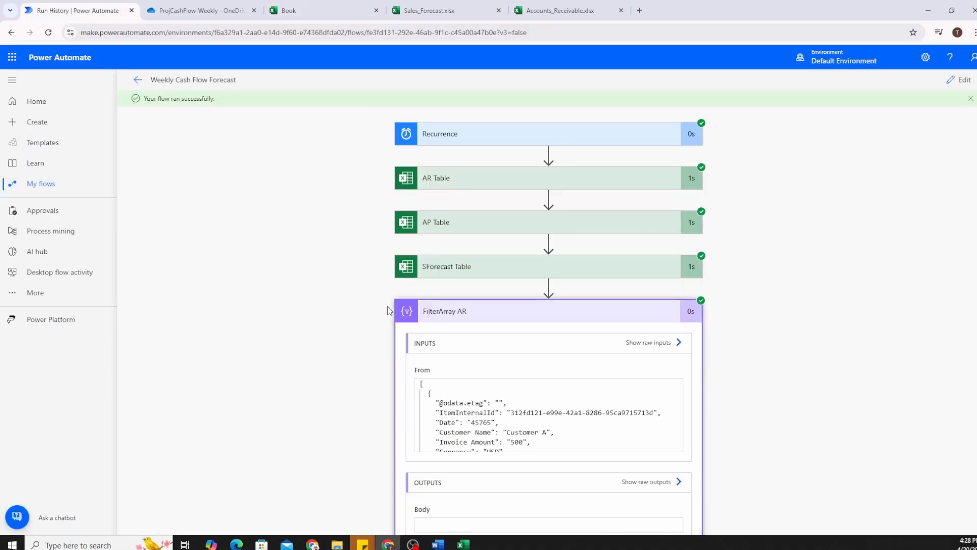
pyautogui.scroll(-5, 381, 308)
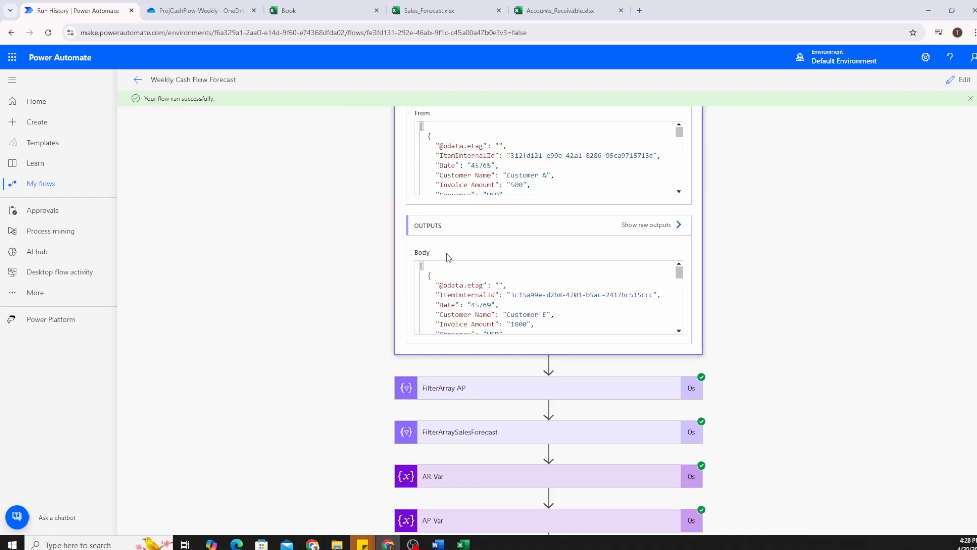
pyautogui.scroll(2, 408, 234)
pyautogui.scroll(-4, 410, 178)
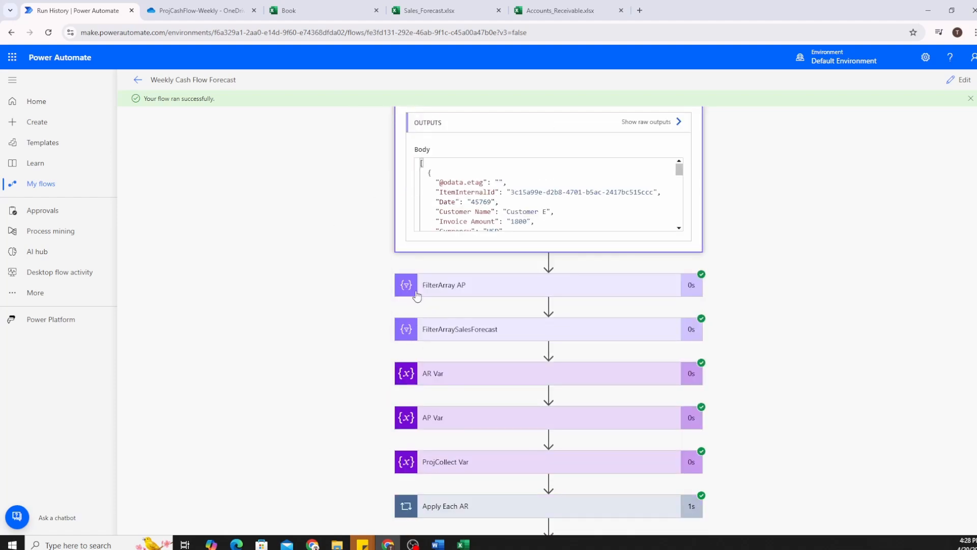
pyautogui.scroll(7, 380, 291)
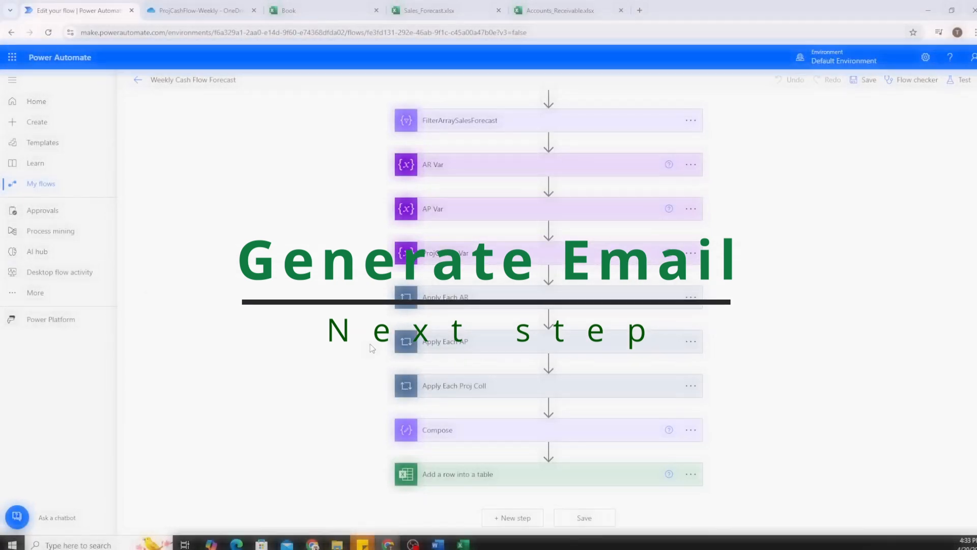
# Add a new step and rename the Compose step to 'Compose Net Cash Flow'.
pyautogui.click(515, 519)
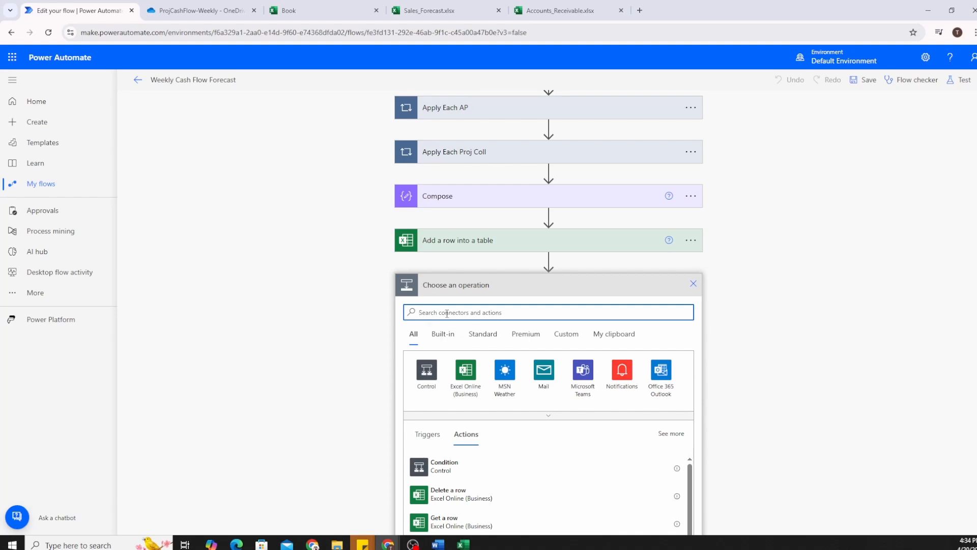
pyautogui.click(691, 197)
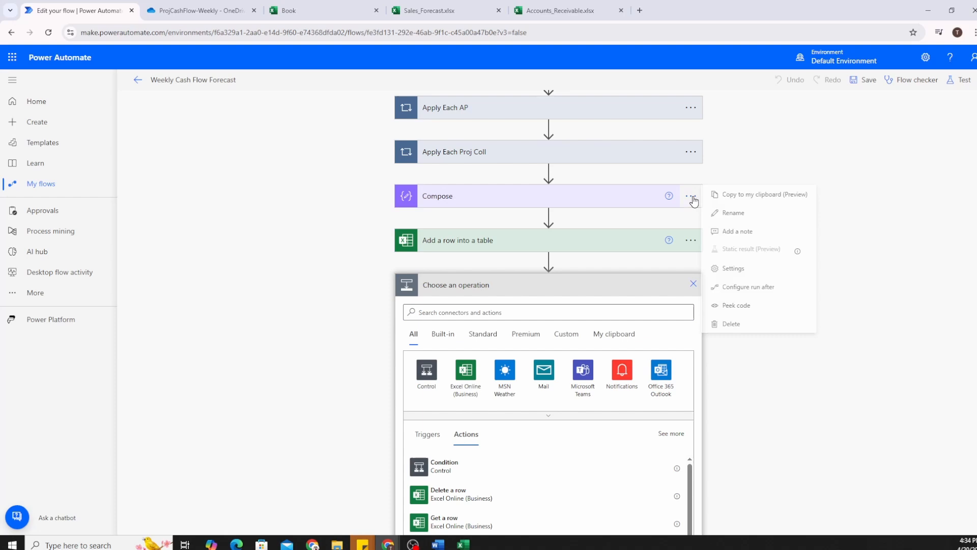
pyautogui.click(736, 214)
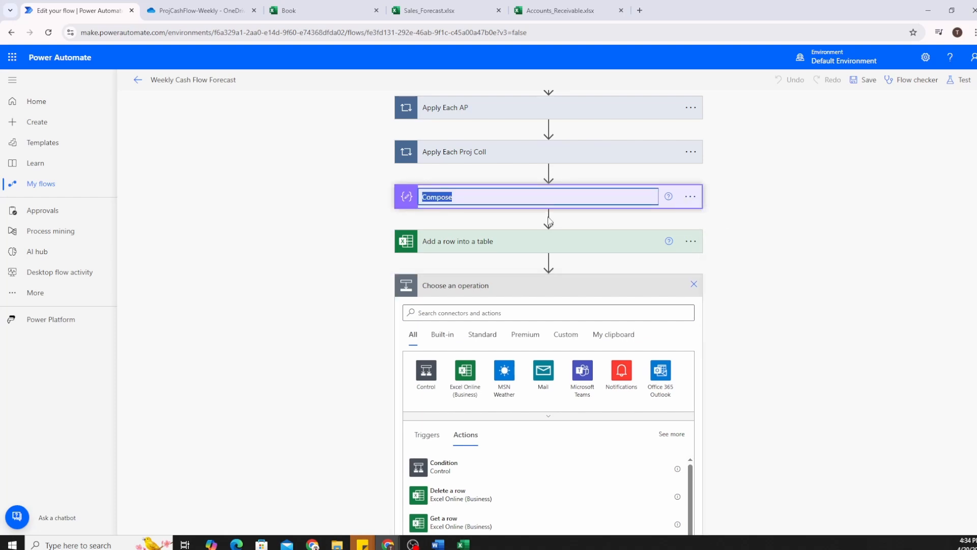
pyautogui.press('End')
pyautogui.write('Net Cash Flow')
pyautogui.press('Return')
# Add the Outlook.com Send an email (V2) action after Add a row into a table.
pyautogui.scroll(-2, 522, 264)
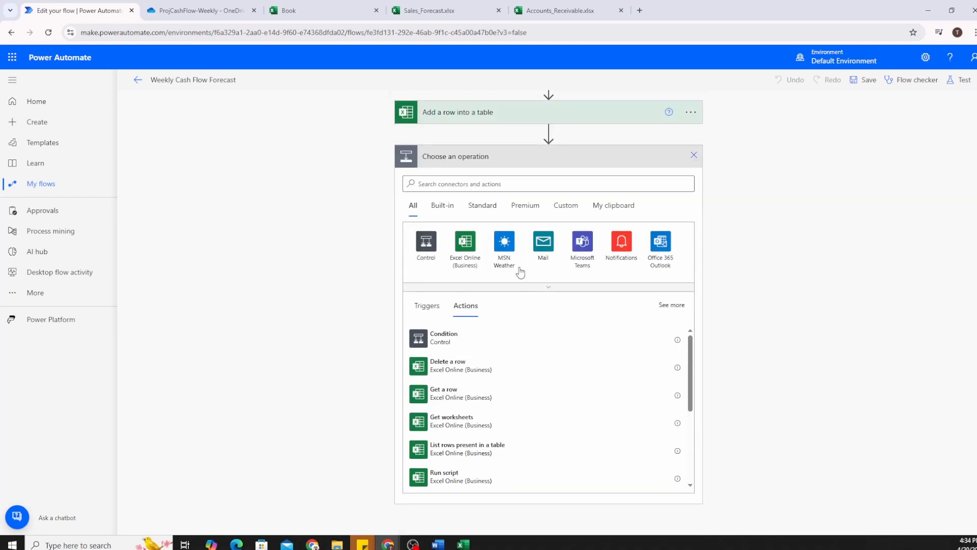
pyautogui.click(474, 184)
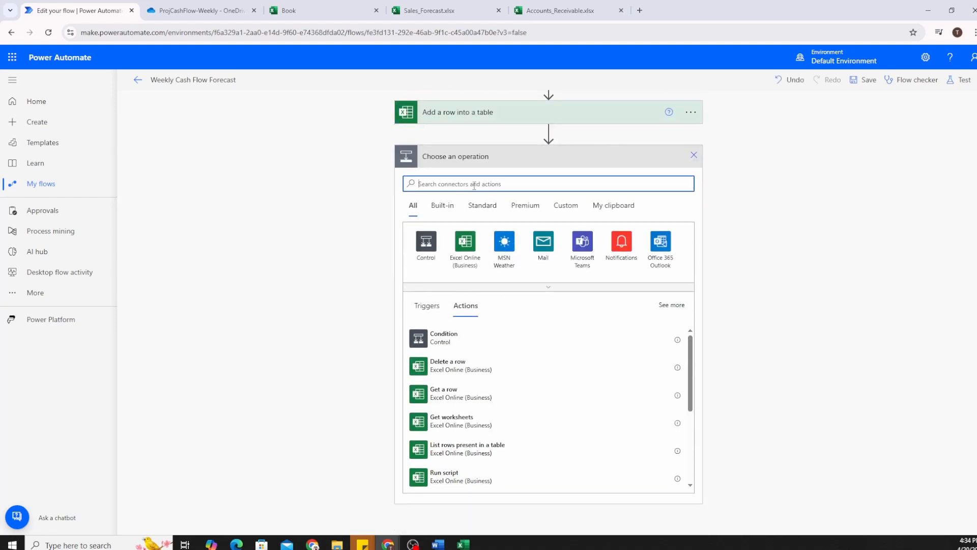
pyautogui.write('send an email')
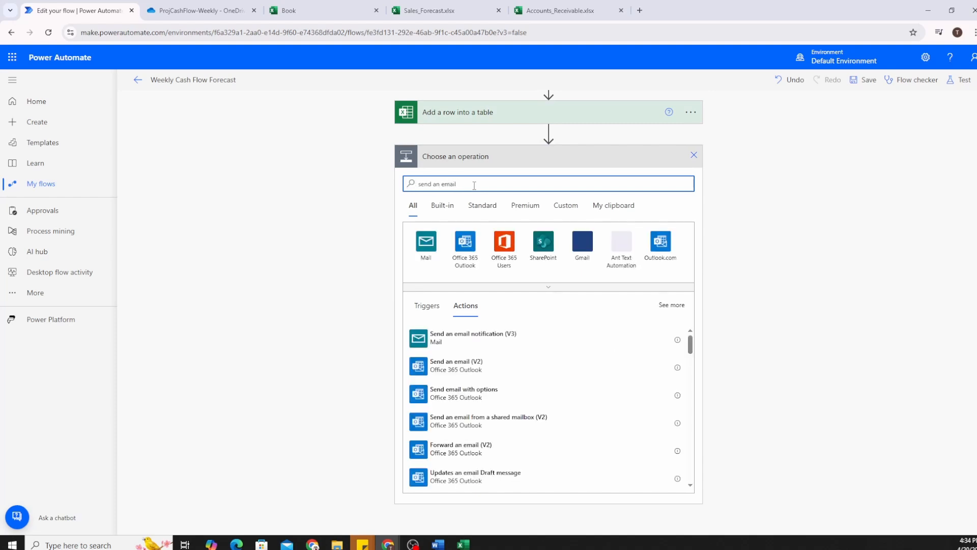
pyautogui.write(' (v2')
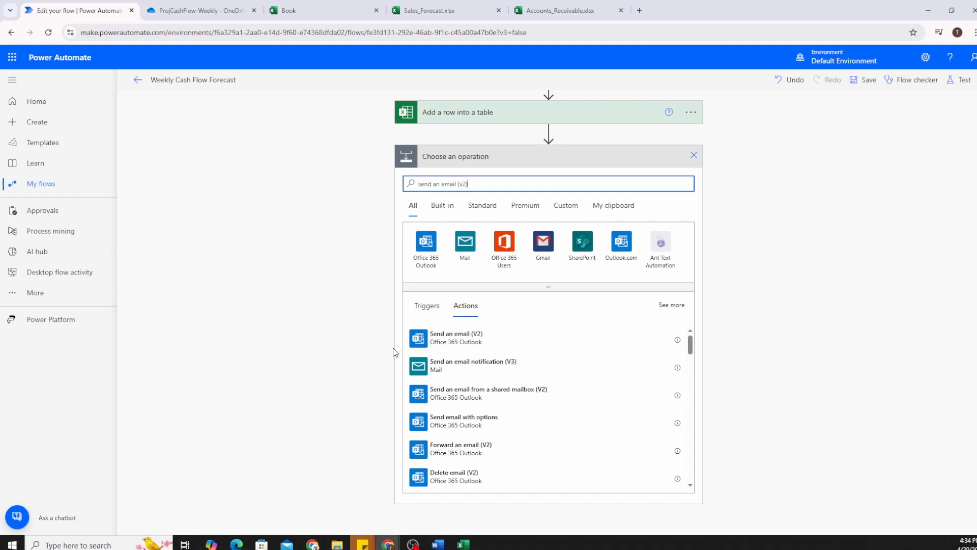
pyautogui.scroll(-2, 496, 365)
pyautogui.scroll(-5, 496, 365)
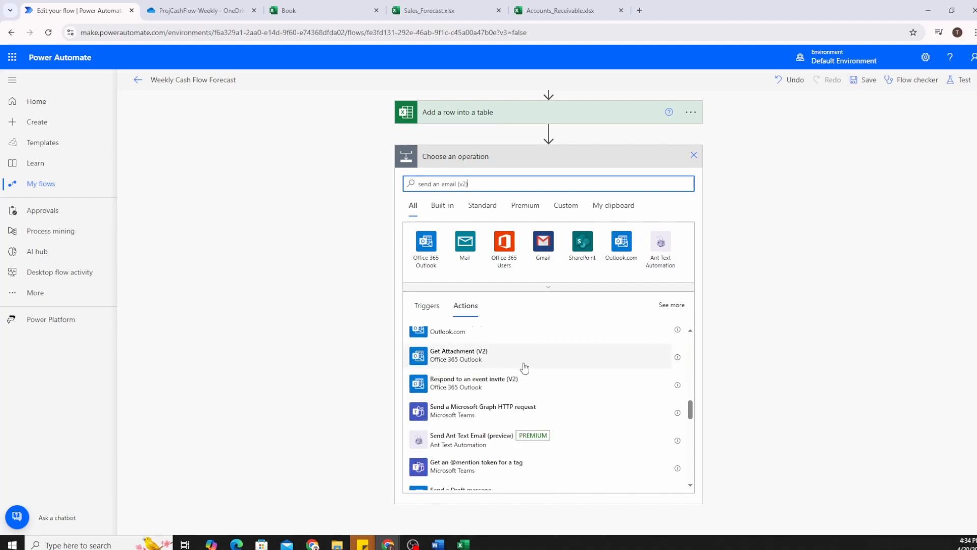
pyautogui.scroll(-3, 527, 366)
pyautogui.scroll(10, 527, 367)
pyautogui.click(622, 245)
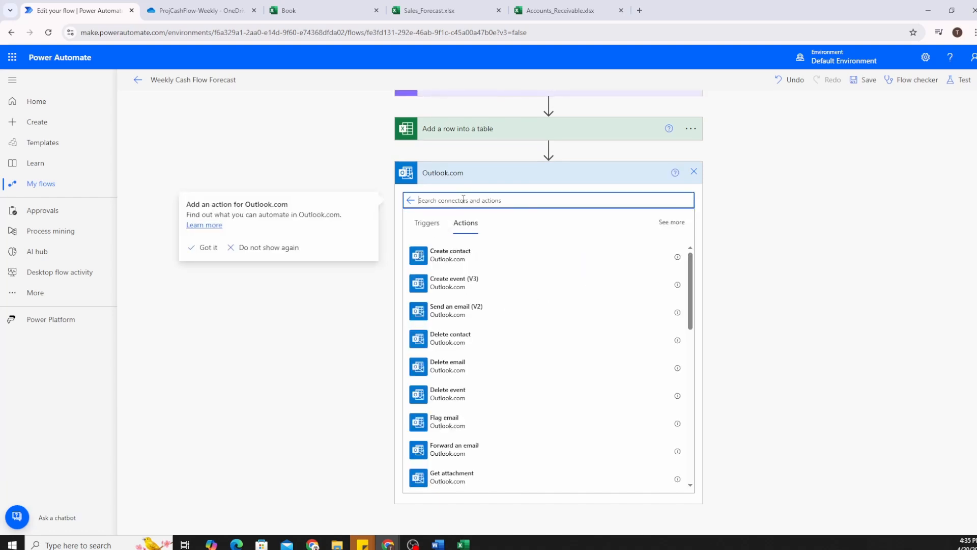
pyautogui.write('send an email')
pyautogui.click(469, 264)
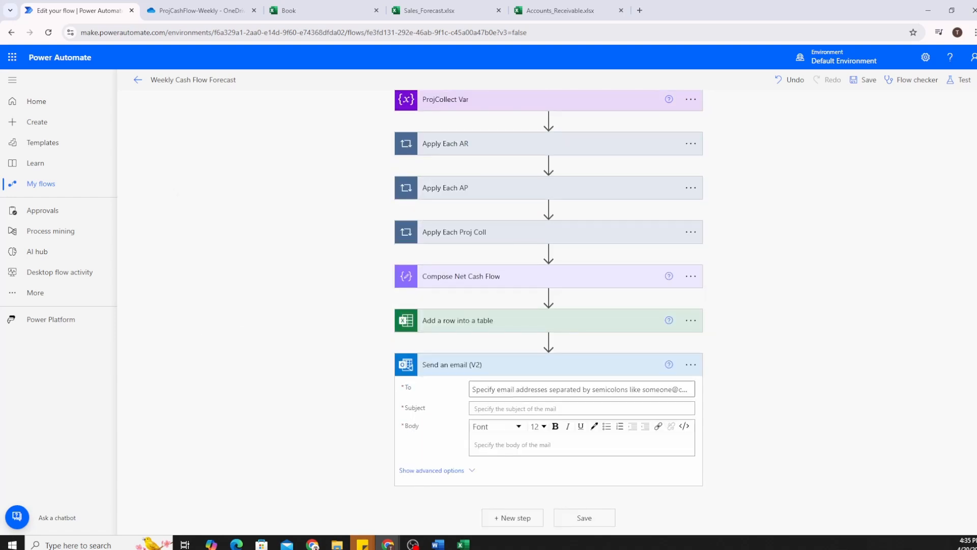
# Fill the To field with the recipient's e-mail address and move to the Subject field.
pyautogui.click(518, 389)
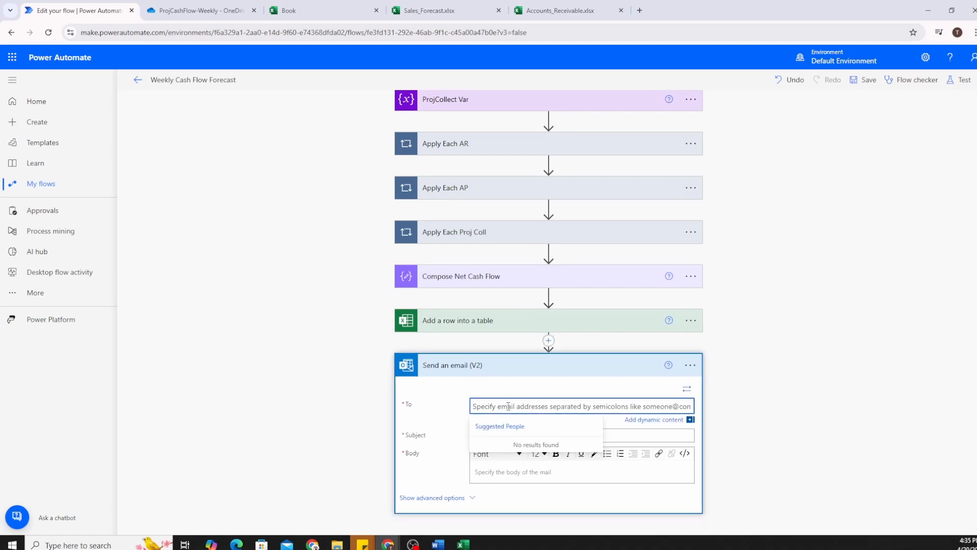
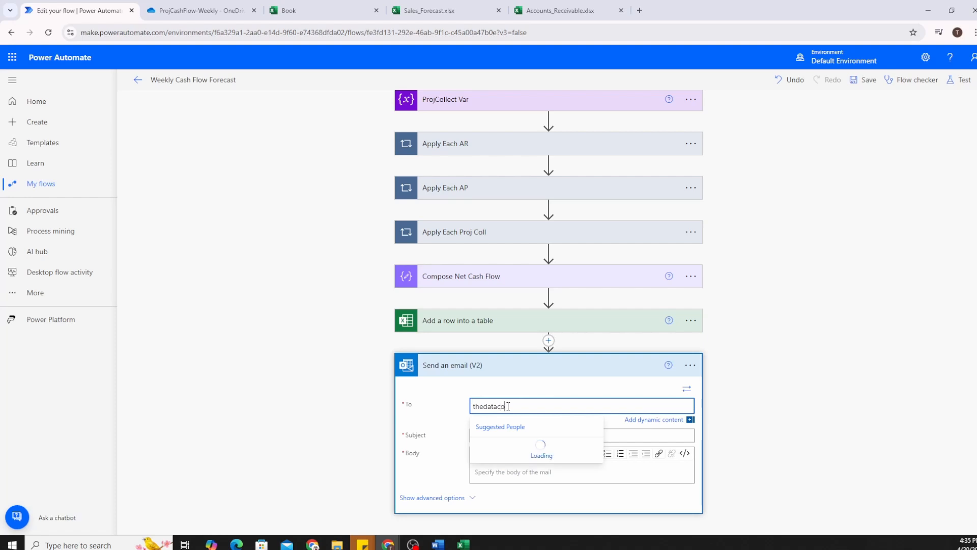
pyautogui.click(765, 387)
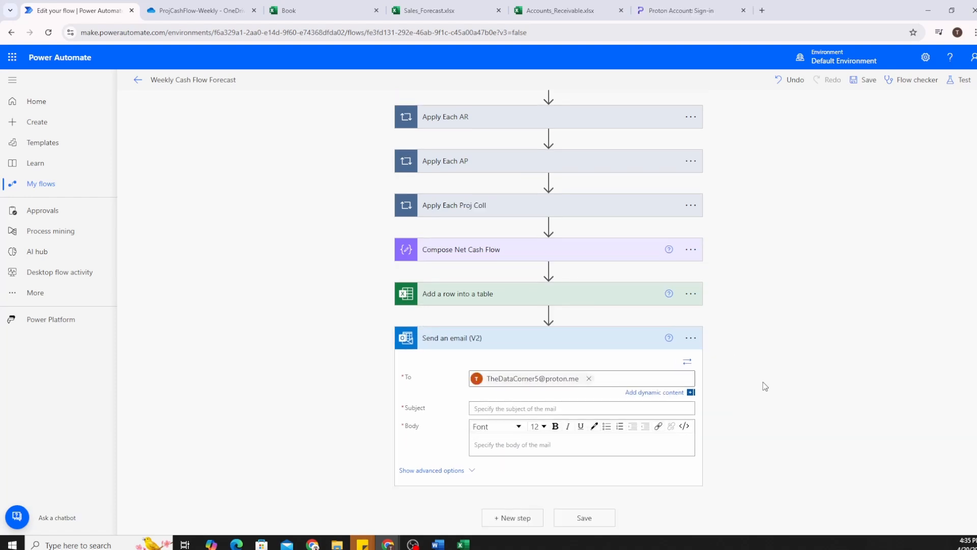
pyautogui.click(515, 409)
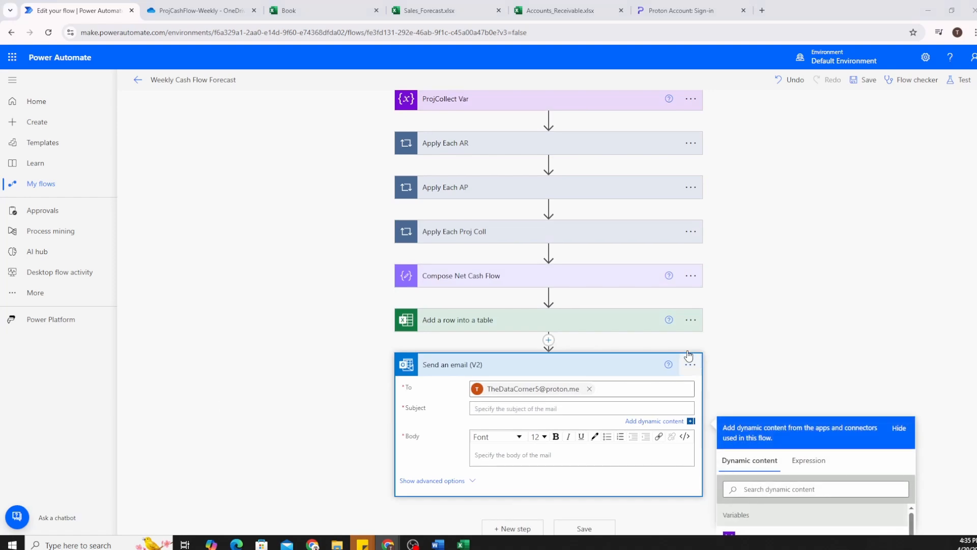
pyautogui.scroll(-3, 651, 294)
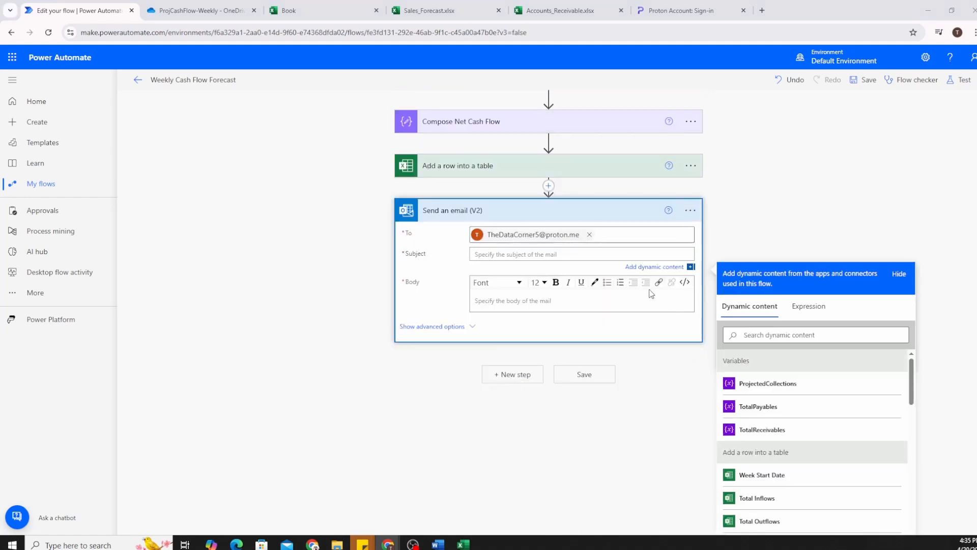
# Write a Subject expression concat("Weekly Net Cash Flow Forecast", utcNow('yyyy-MM-dd')), which is rejected as invalid.
pyautogui.click(809, 311)
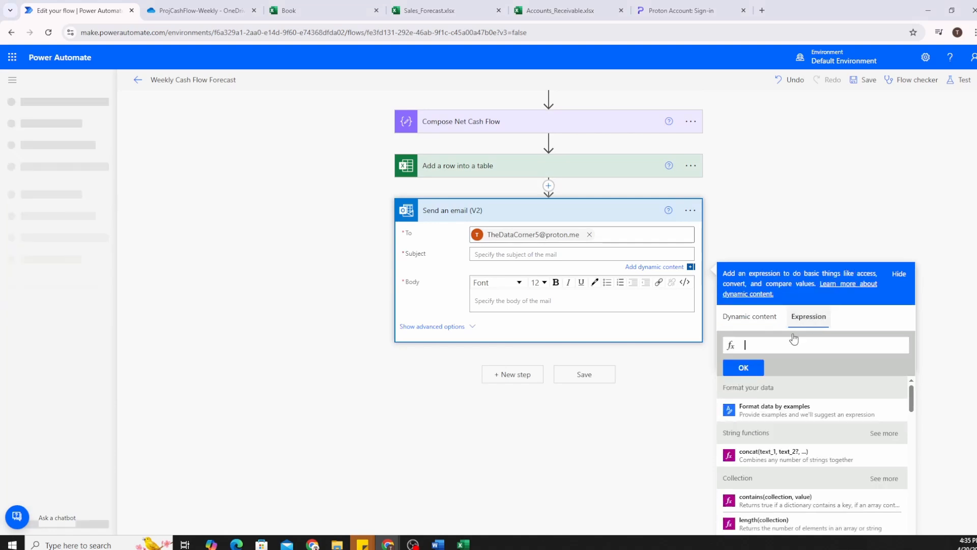
pyautogui.click(776, 347)
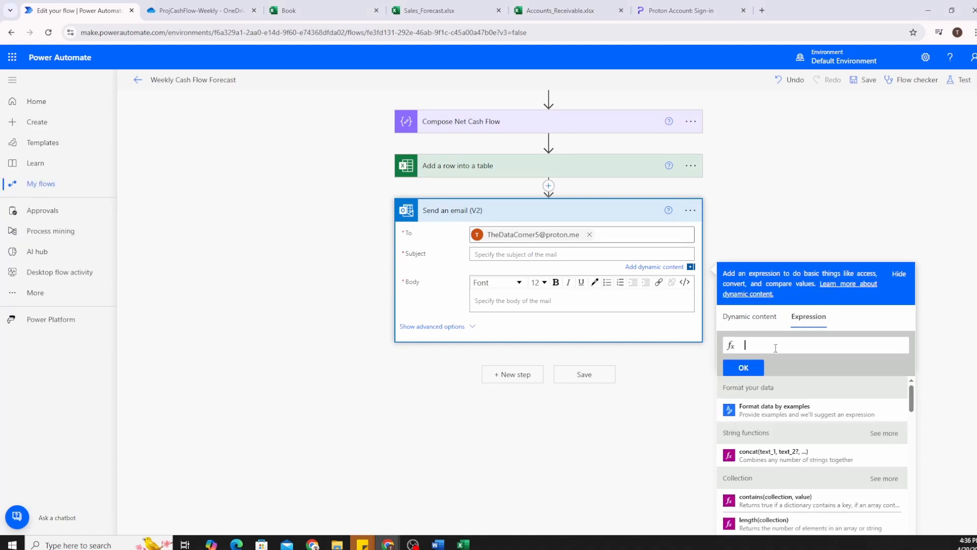
pyautogui.write('concat')
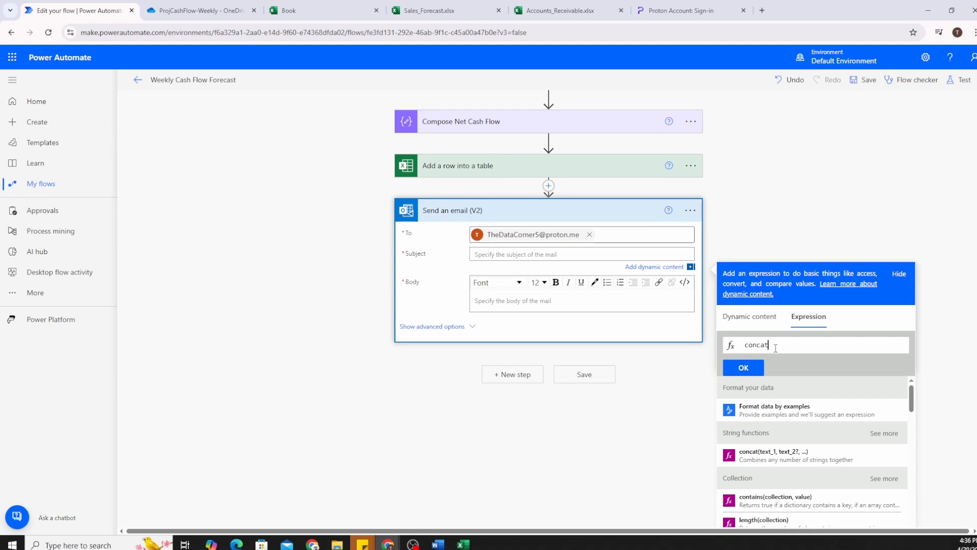
pyautogui.write('("Weekly Net Cash Flow Forecast")')
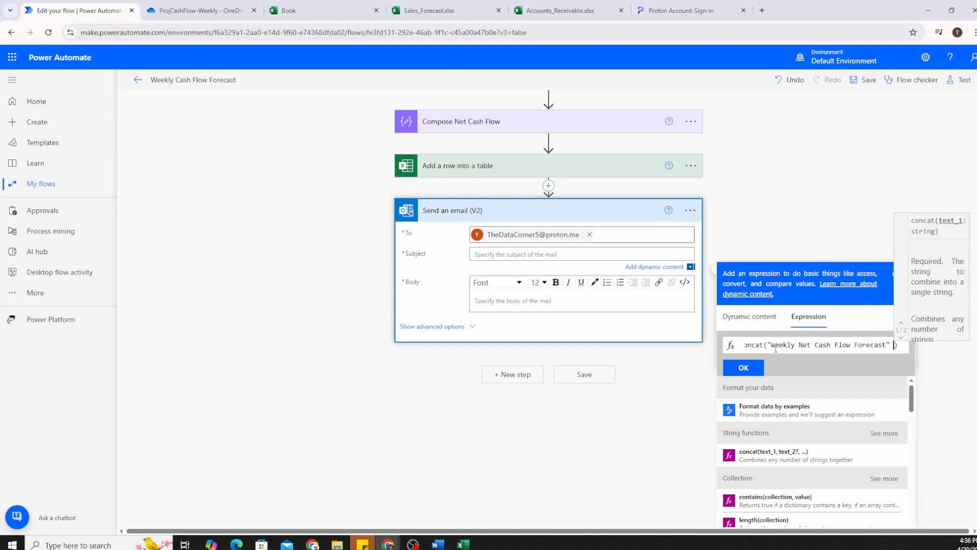
pyautogui.press('BackSpace')
pyautogui.write(',')
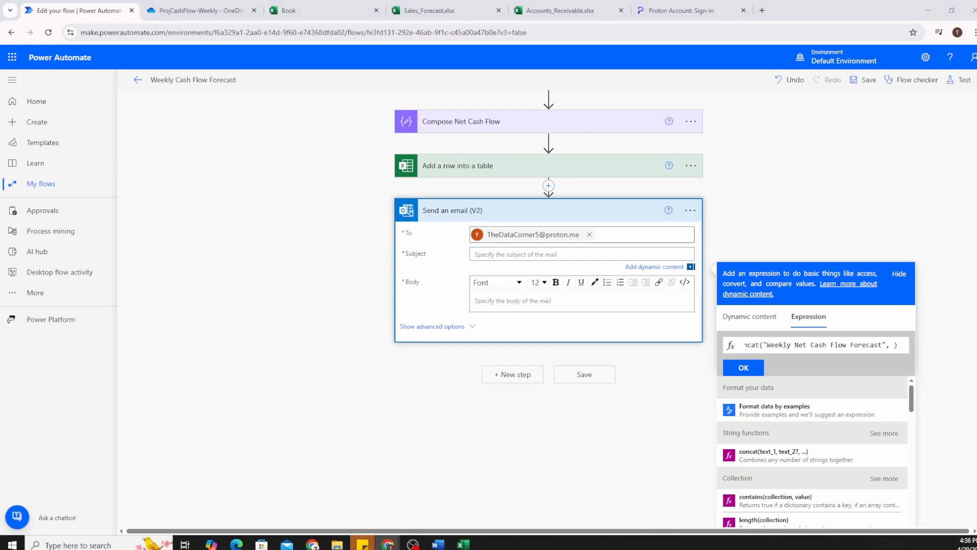
pyautogui.click(911, 364)
pyautogui.write('utcNow')
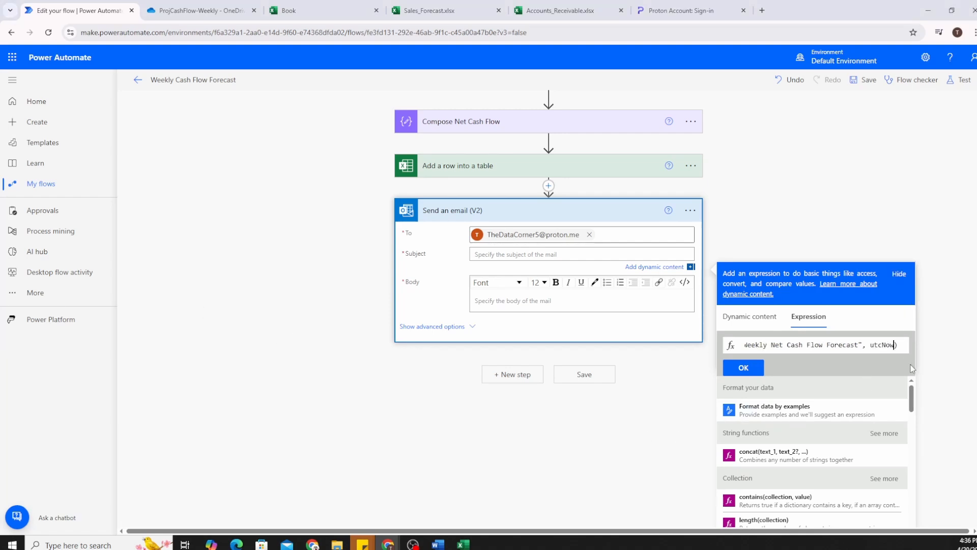
pyautogui.write('(')
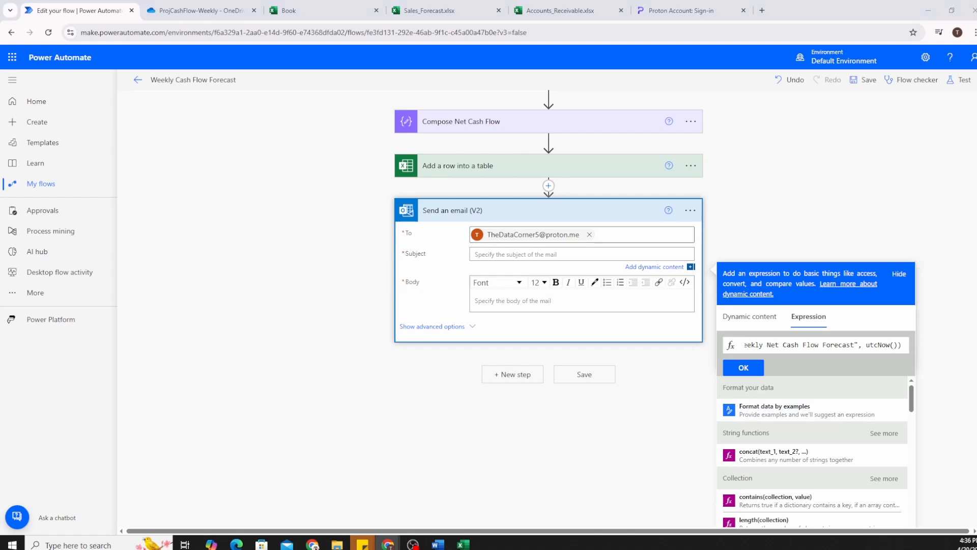
pyautogui.click(894, 345)
pyautogui.write("'yyyy-MM-dd'")
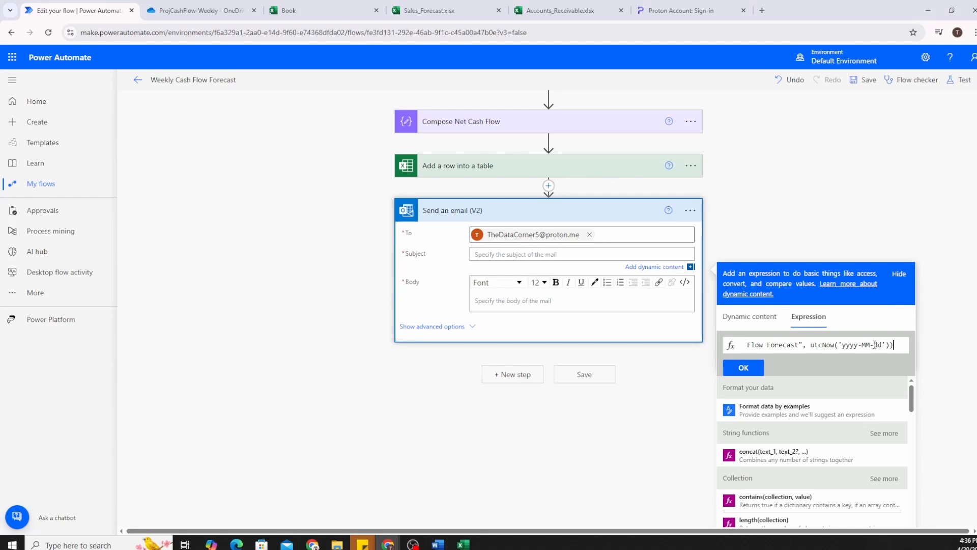
pyautogui.moveTo(875, 345); pyautogui.dragTo(904, 355)
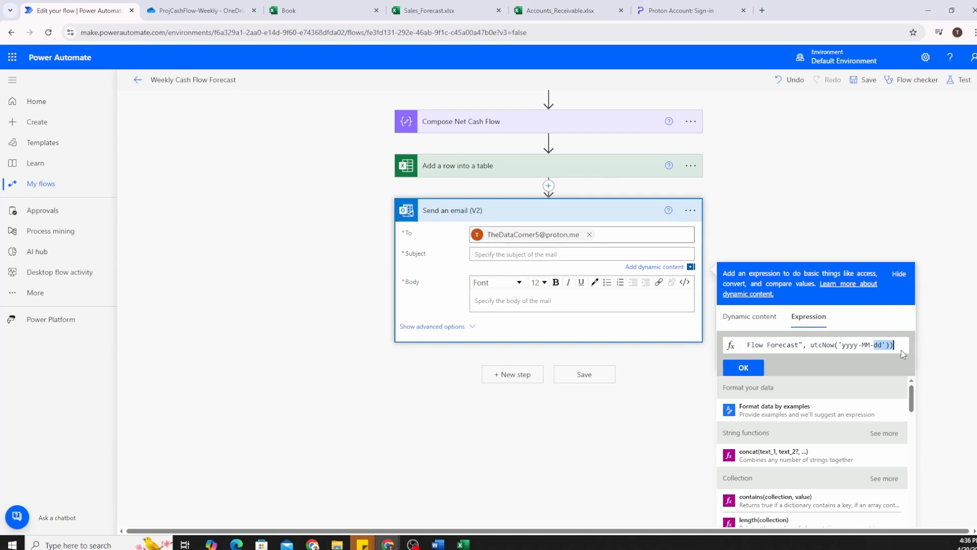
pyautogui.click(757, 373)
pyautogui.click(582, 98)
# Change the double quotes around the title to single quotes and insert the expression into Subject.
pyautogui.doubleClick(855, 346)
pyautogui.click(894, 345)
pyautogui.hotkey('ctrl', 'a')
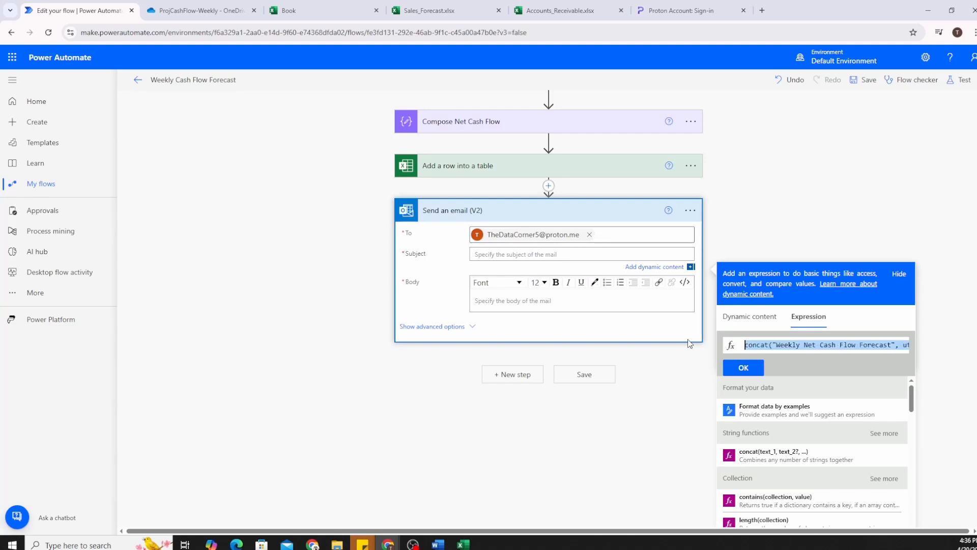
pyautogui.click(772, 345)
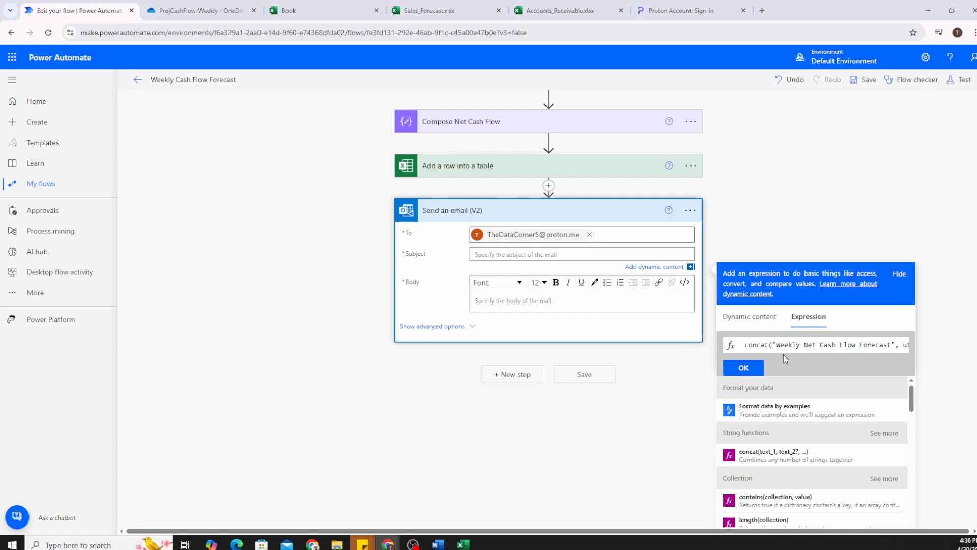
pyautogui.press('Right')
pyautogui.press('Right')
pyautogui.press('Right')
pyautogui.press('Right')
pyautogui.press('Right')
pyautogui.press('Right')
pyautogui.press('Right')
pyautogui.press('Right')
pyautogui.press('Right')
pyautogui.press('Right')
pyautogui.press('Right')
pyautogui.press('Right')
pyautogui.press('Right')
pyautogui.press('Right')
pyautogui.press('Right')
pyautogui.press('Right')
pyautogui.press('Right')
pyautogui.press('Right')
pyautogui.press('Right')
pyautogui.press('Right')
pyautogui.press('Right')
pyautogui.press('Right')
pyautogui.press('Right')
pyautogui.press('Right')
pyautogui.press('Right')
pyautogui.press('Right')
pyautogui.press('Right')
pyautogui.press('Right')
pyautogui.press('Right')
pyautogui.press('Right')
pyautogui.press('Right')
pyautogui.press('Right')
pyautogui.press('Right')
pyautogui.press('Right')
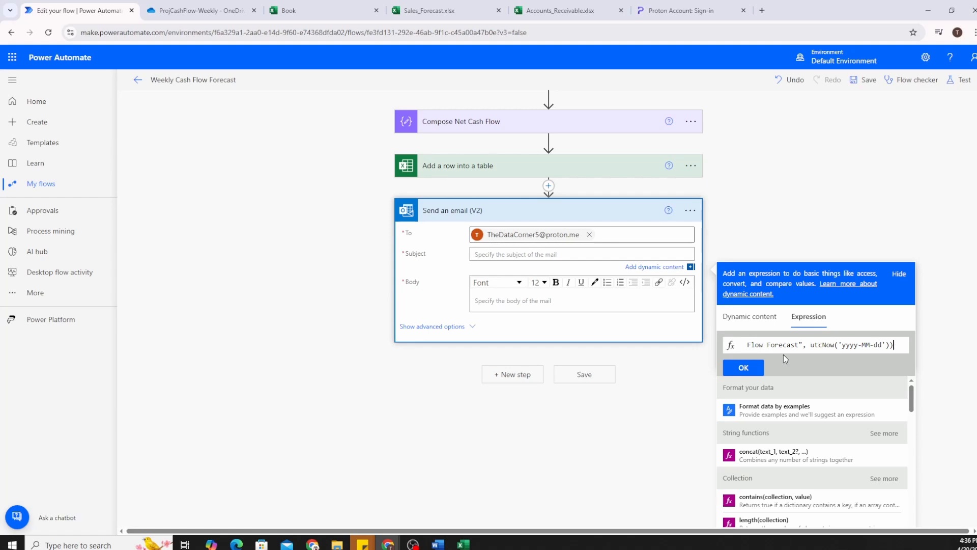
pyautogui.press('Left')
pyautogui.press('Left')
pyautogui.press('Left')
pyautogui.press('Left')
pyautogui.press('Left')
pyautogui.press('Left')
pyautogui.press('Left')
pyautogui.press('Left')
pyautogui.press('Left')
pyautogui.press('Left')
pyautogui.press('Left')
pyautogui.press('Left')
pyautogui.press('Left')
pyautogui.press('Left')
pyautogui.press('Left')
pyautogui.press('Left')
pyautogui.press('Left')
pyautogui.press('Left')
pyautogui.press('Left')
pyautogui.press('Left')
pyautogui.press('BackSpace')
pyautogui.write("'")
pyautogui.press('Left')
pyautogui.press('Left')
pyautogui.press('Left')
pyautogui.press('Left')
pyautogui.press('Left')
pyautogui.press('Left')
pyautogui.press('Left')
pyautogui.press('Left')
pyautogui.press('Left')
pyautogui.press('Left')
pyautogui.press('Left')
pyautogui.press('Left')
pyautogui.press('Left')
pyautogui.press('Left')
pyautogui.press('Left')
pyautogui.press('Left')
pyautogui.press('Left')
pyautogui.press('Left')
pyautogui.press('Left')
pyautogui.press('Left')
pyautogui.press('Left')
pyautogui.press('Left')
pyautogui.press('Left')
pyautogui.press('Left')
pyautogui.press('Left')
pyautogui.press('Left')
pyautogui.press('Left')
pyautogui.press('Left')
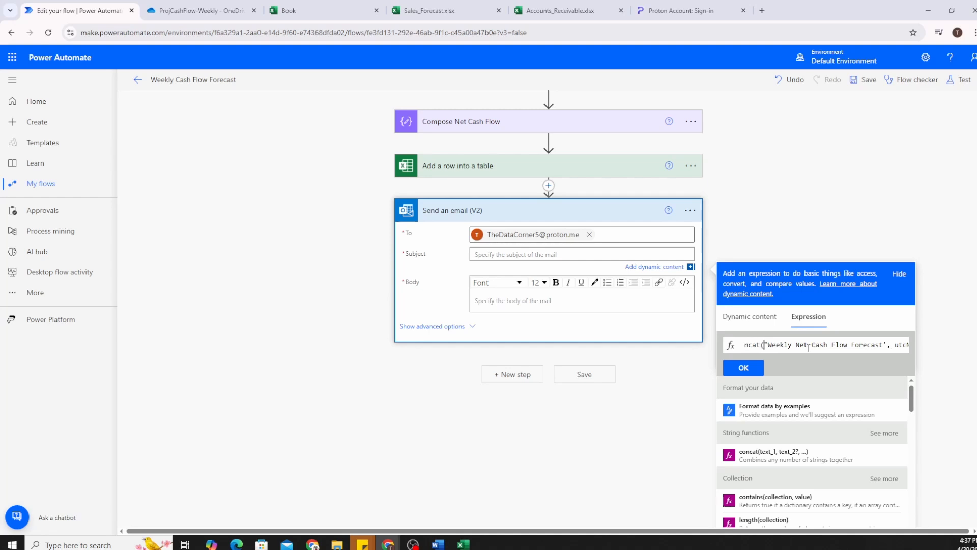
pyautogui.click(751, 368)
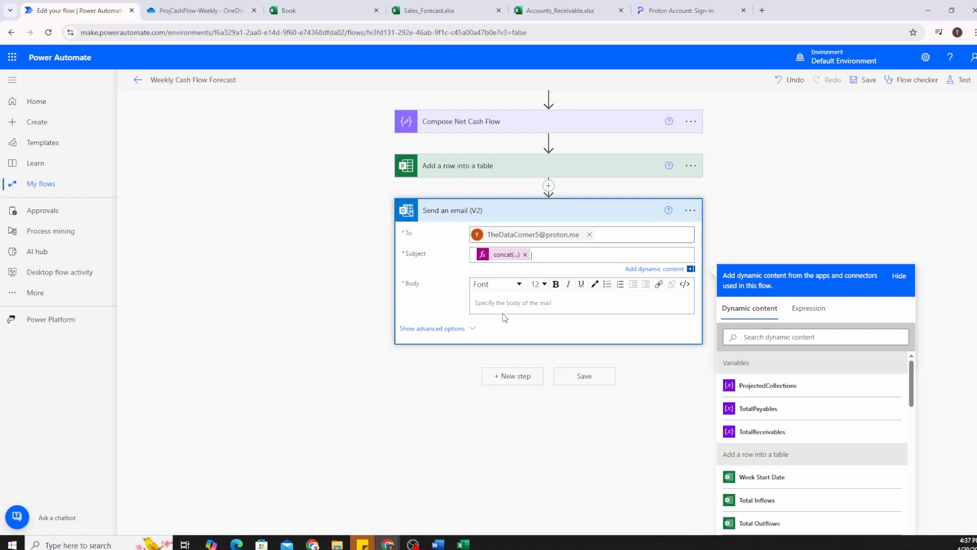
# Replace the Body's default HTML with the pasted cash flow summary in code view.
pyautogui.click(520, 303)
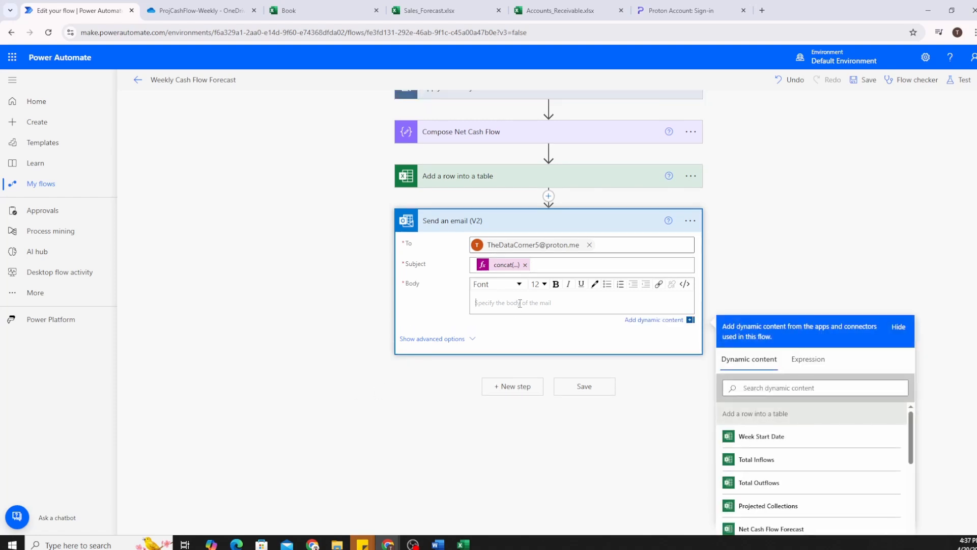
pyautogui.click(686, 285)
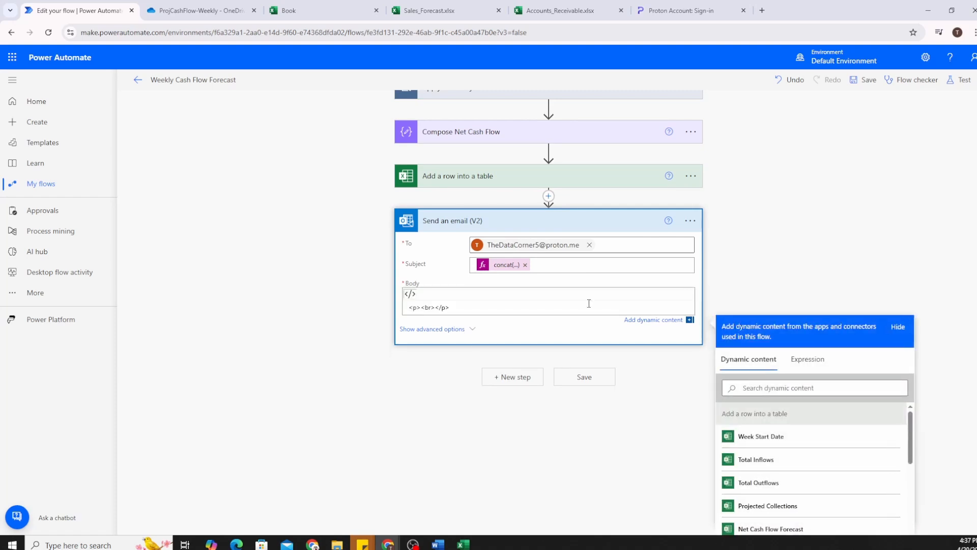
pyautogui.click(522, 308)
pyautogui.hotkey('ctrl', 'a')
pyautogui.press('BackSpace')
pyautogui.write('<b>Net Cash Flow Forecast:</b> Outputs <br><br> Receivables: TotalReceivables <br> Payables: TotalPayables <br> Projected Collections: ProjectedCollections')
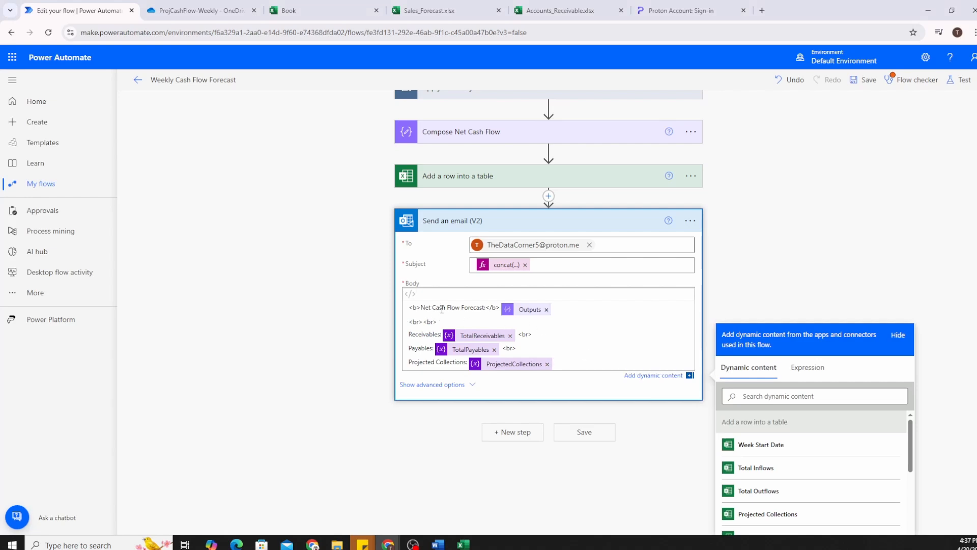
# Review the Net Cash Flow Forecast heading and Receivables lines, then save the flow.
pyautogui.moveTo(432, 308); pyautogui.dragTo(473, 307)
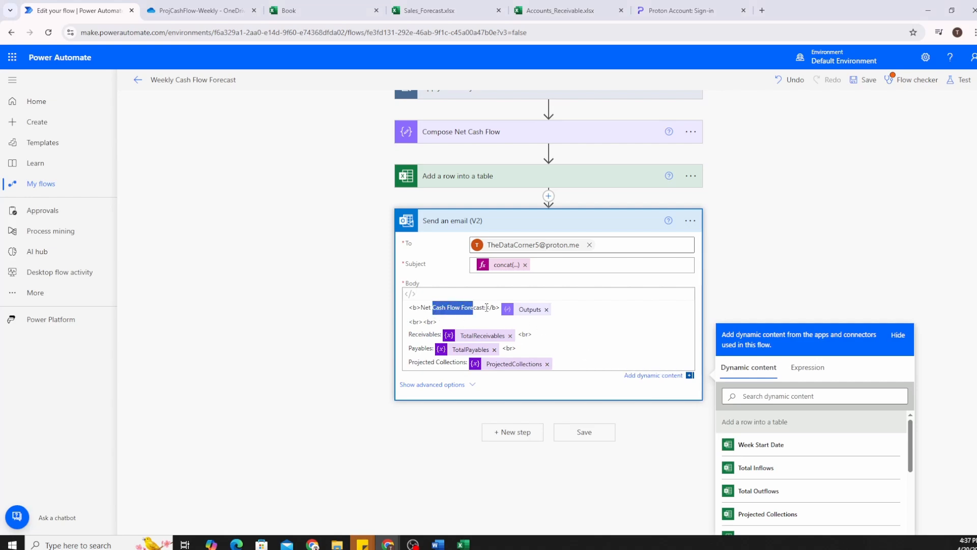
pyautogui.click(486, 308)
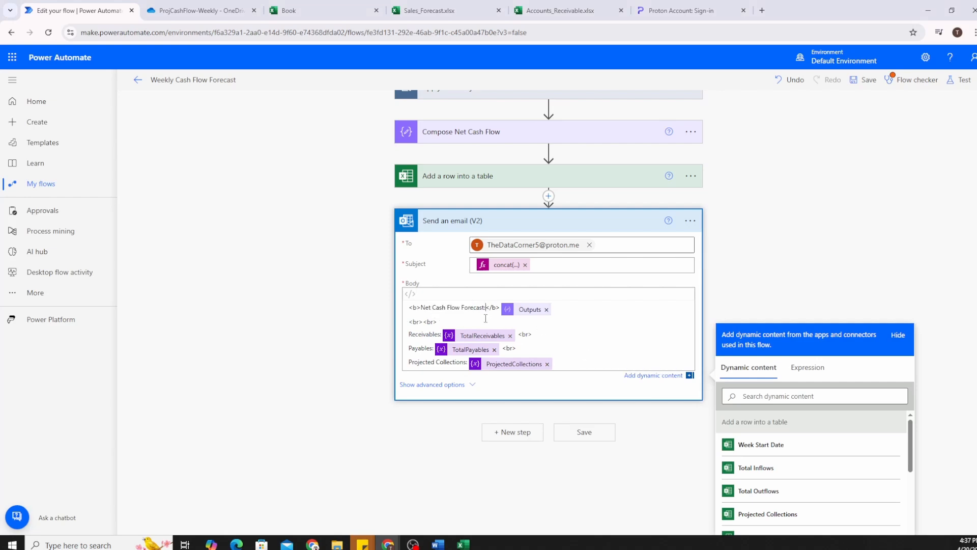
pyautogui.moveTo(439, 322)
pyautogui.mouseDown()
pyautogui.moveTo(410, 322)
pyautogui.moveTo(434, 334)
pyautogui.mouseUp()
pyautogui.click(425, 334)
pyautogui.click(433, 334)
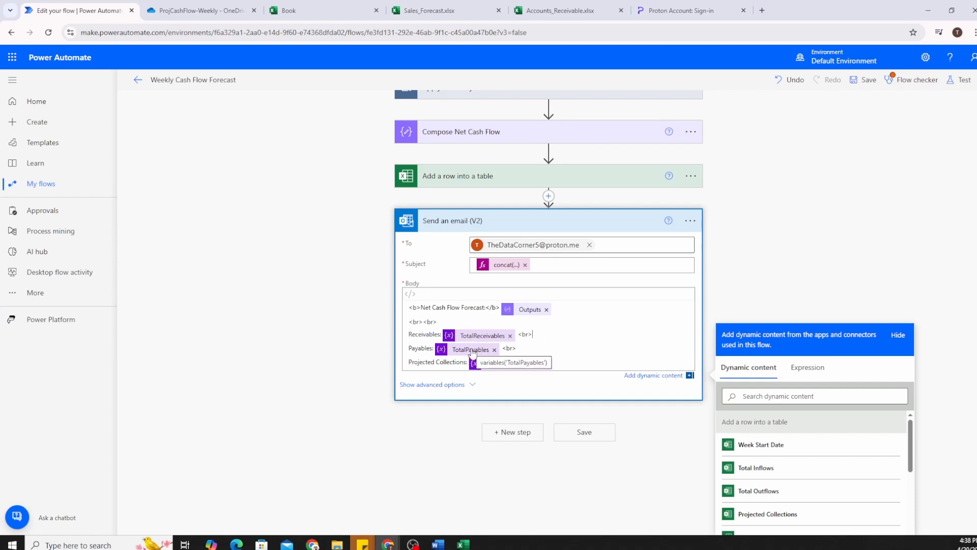
pyautogui.scroll(-2, 573, 339)
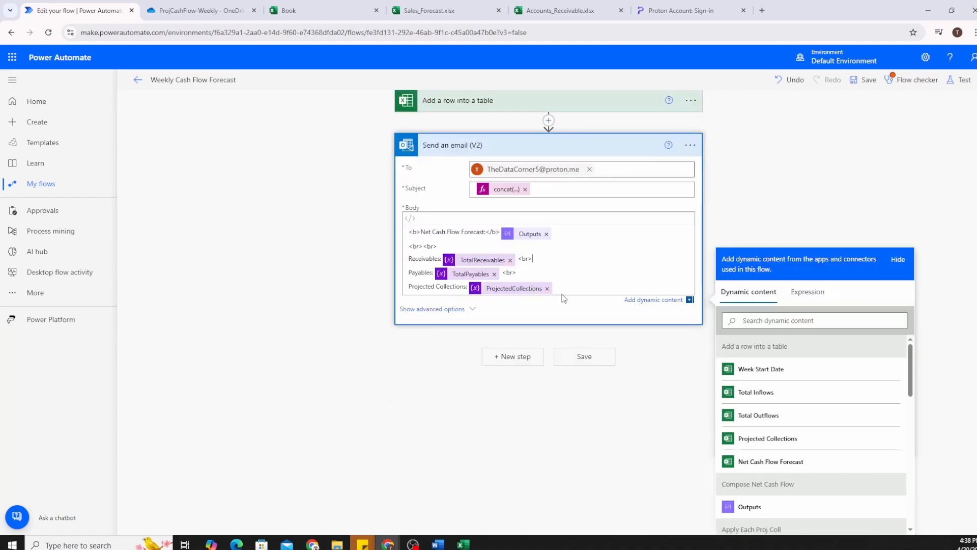
pyautogui.scroll(2, 564, 299)
pyautogui.click(584, 460)
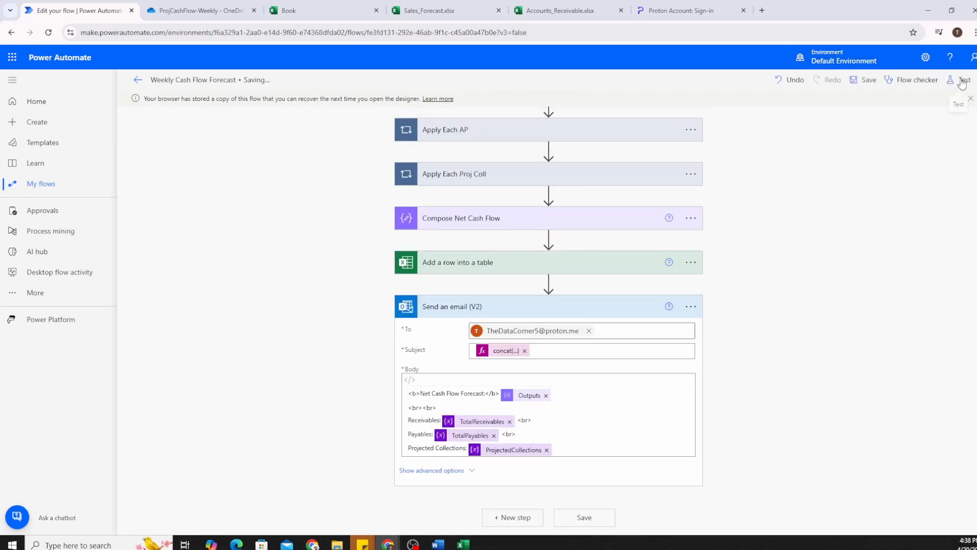
# Delete the old test values in A3:E3 of the Book table and return to the flow editor.
pyautogui.click(433, 13)
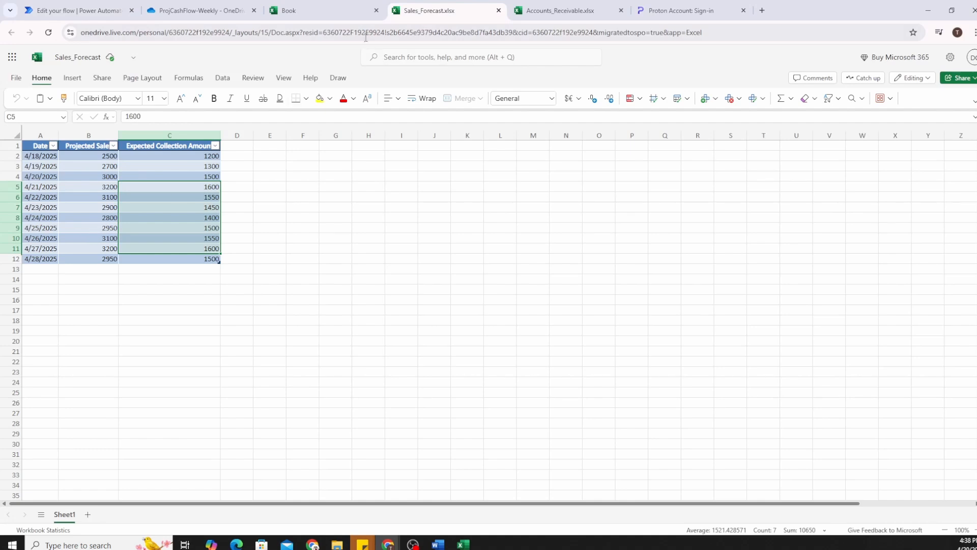
pyautogui.click(341, 11)
pyautogui.moveTo(97, 163); pyautogui.dragTo(358, 164)
pyautogui.press('Delete')
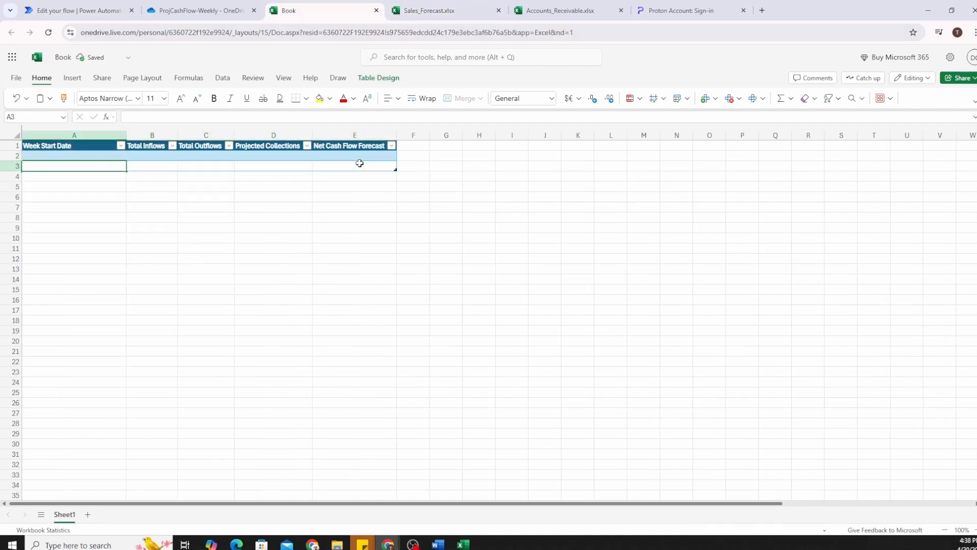
pyautogui.click(192, 10)
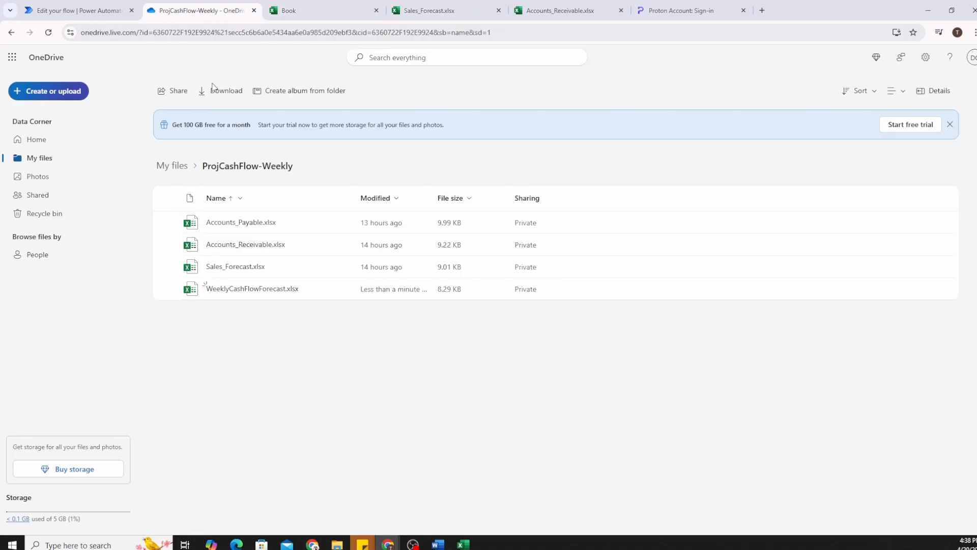
pyautogui.click(104, 19)
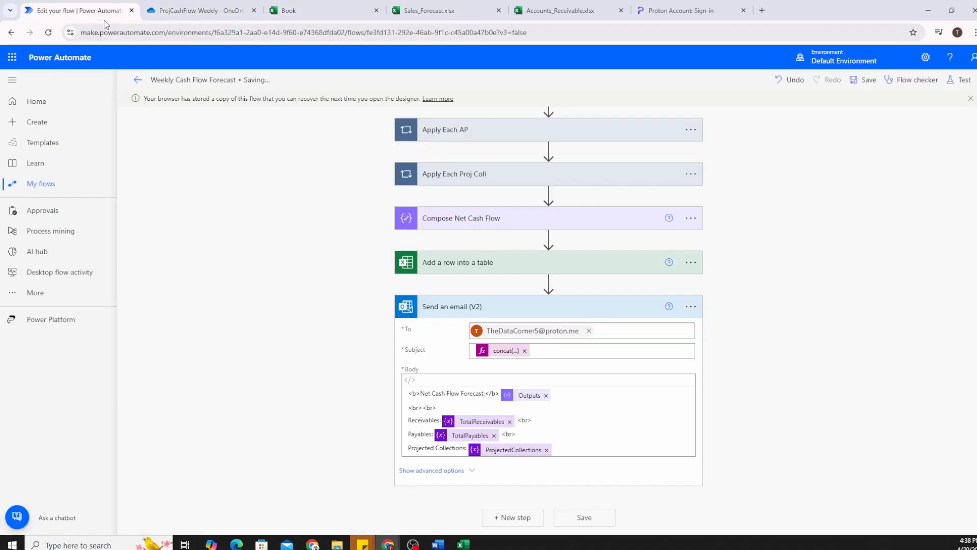
# Change the Week Start Date expression in Add a row into a table to utcNow('yyyy-MM-dd') and save the flow.
pyautogui.click(493, 264)
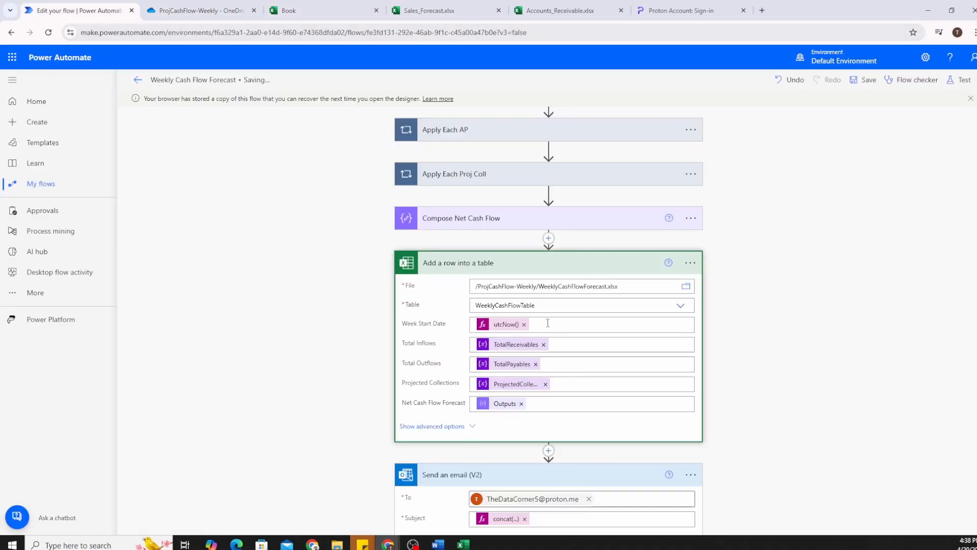
pyautogui.click(506, 325)
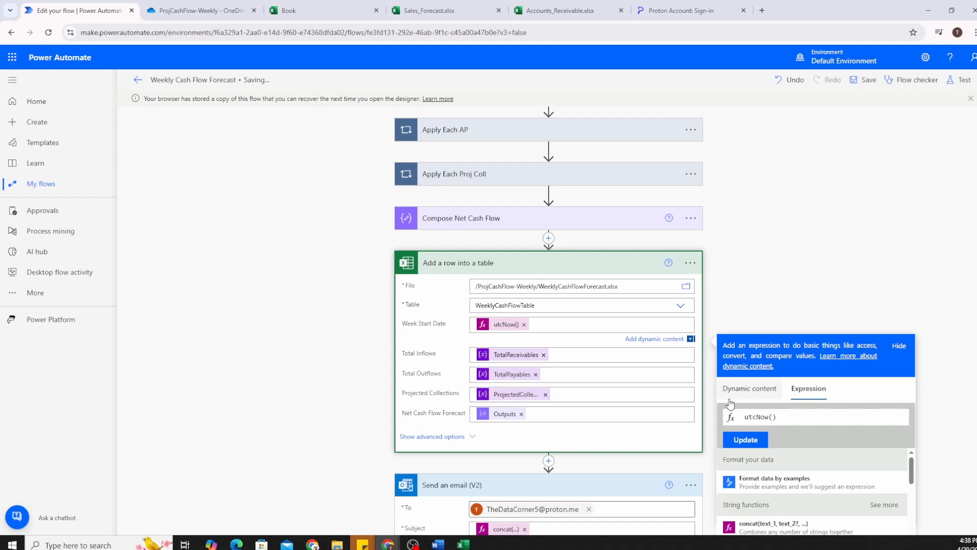
pyautogui.hotkey('ctrl', 'Right')
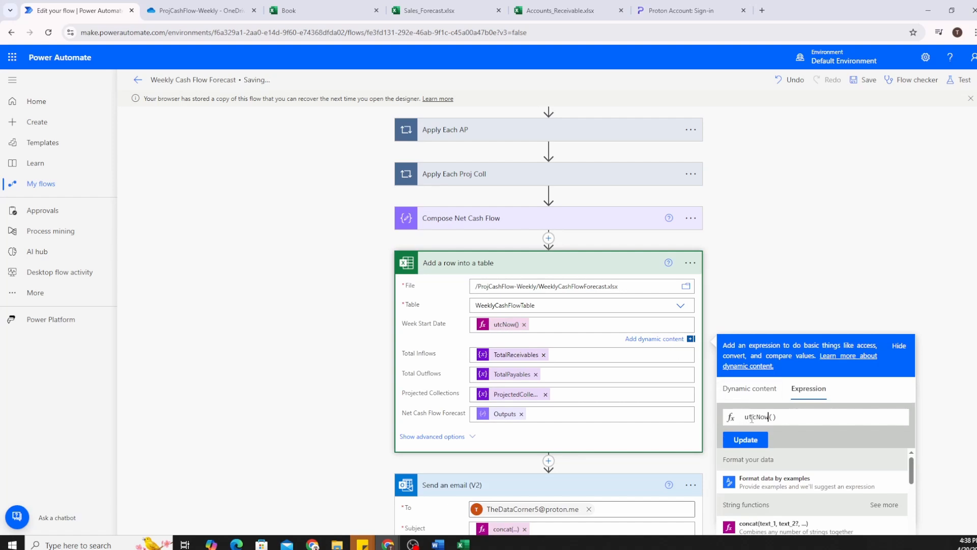
pyautogui.press('Right')
pyautogui.write("'")
pyautogui.write('yyyy-MM-dd')
pyautogui.click(764, 442)
pyautogui.scroll(-4, 664, 361)
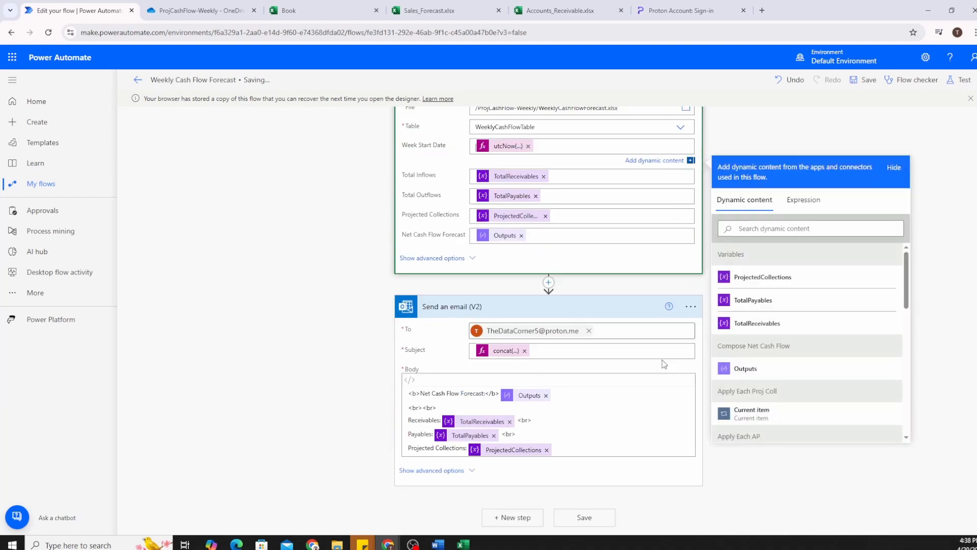
pyautogui.click(600, 520)
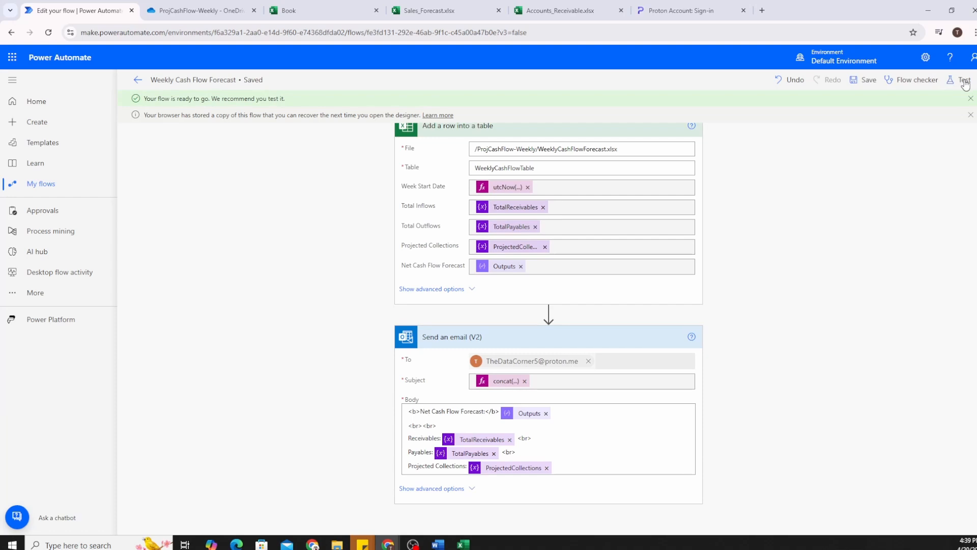
# Test the flow automatically, reusing the most recent successful run as the trigger.
pyautogui.click(964, 82)
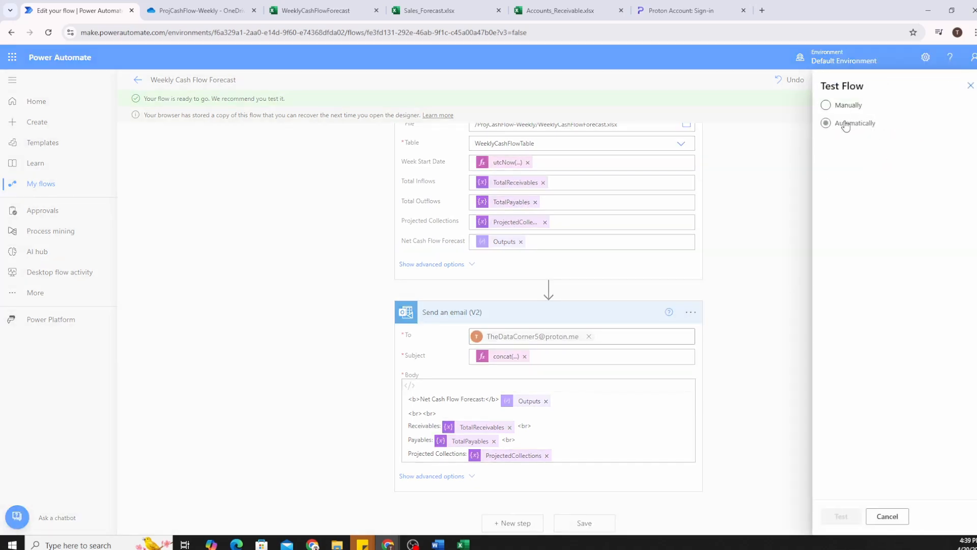
pyautogui.click(845, 125)
pyautogui.click(847, 142)
pyautogui.click(859, 164)
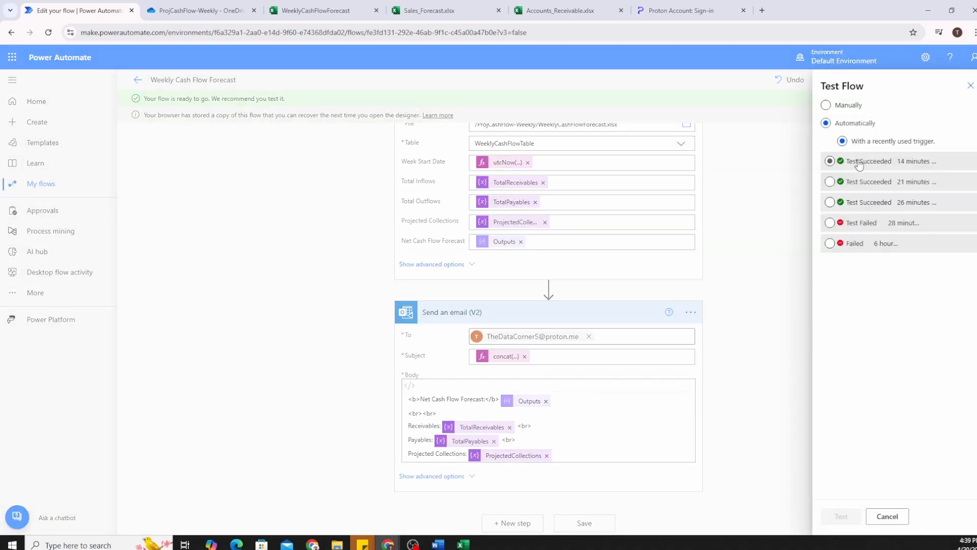
pyautogui.click(841, 517)
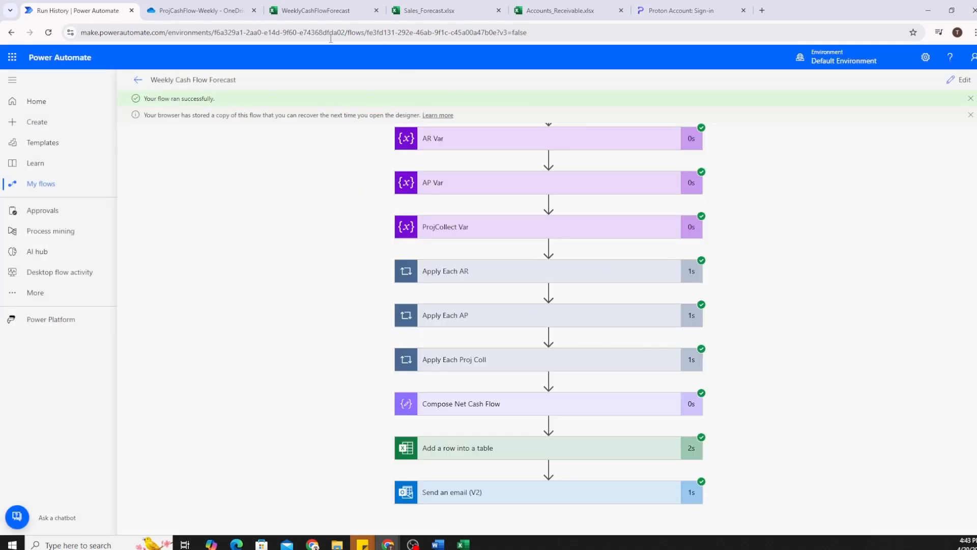
pyautogui.click(315, 10)
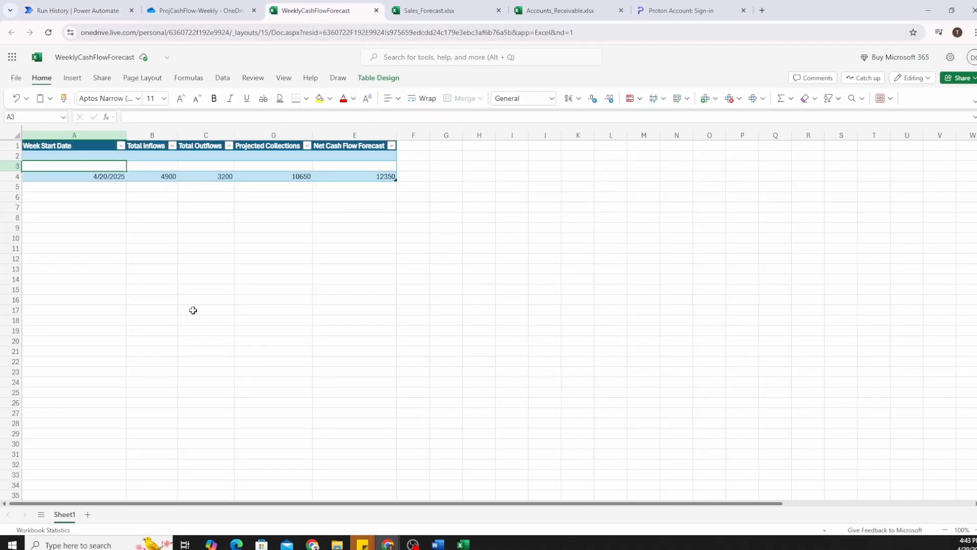
# Check that cell A4 of the new table row shows 4/20/2025, then go to the Proton sign-in page.
pyautogui.click(89, 176)
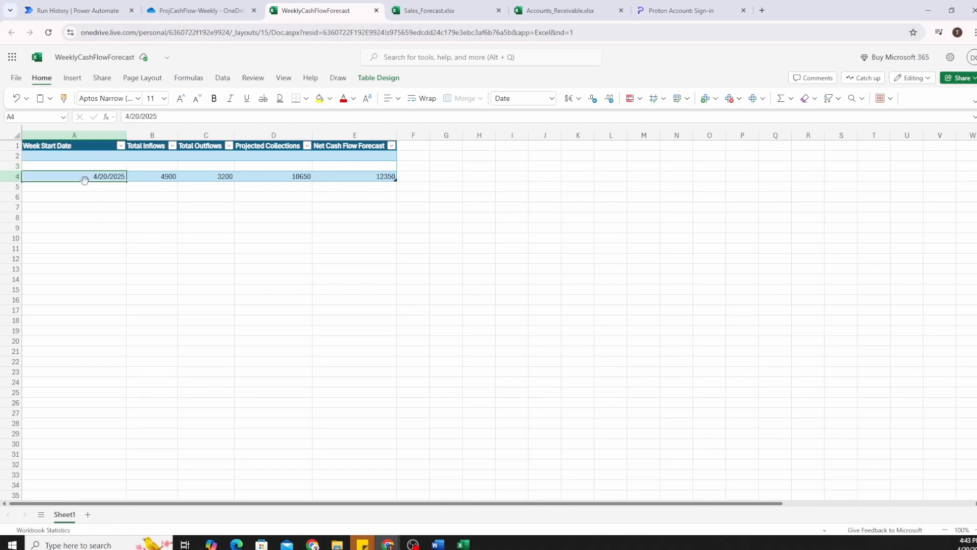
pyautogui.click(677, 11)
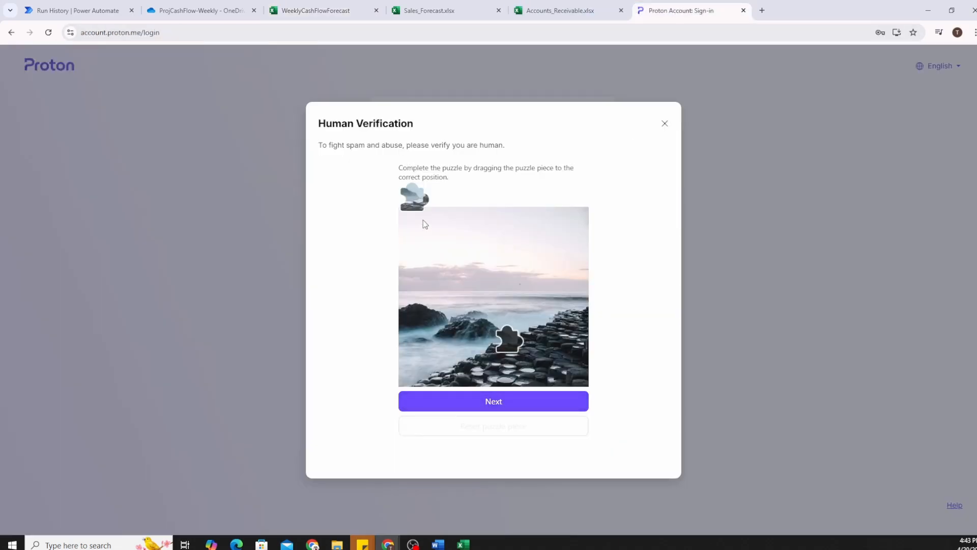
# Pass Proton's puzzle verification and open the 'Weekly Net Cash Flow Forecast2025-04-20' email.
pyautogui.moveTo(415, 198); pyautogui.dragTo(512, 347)
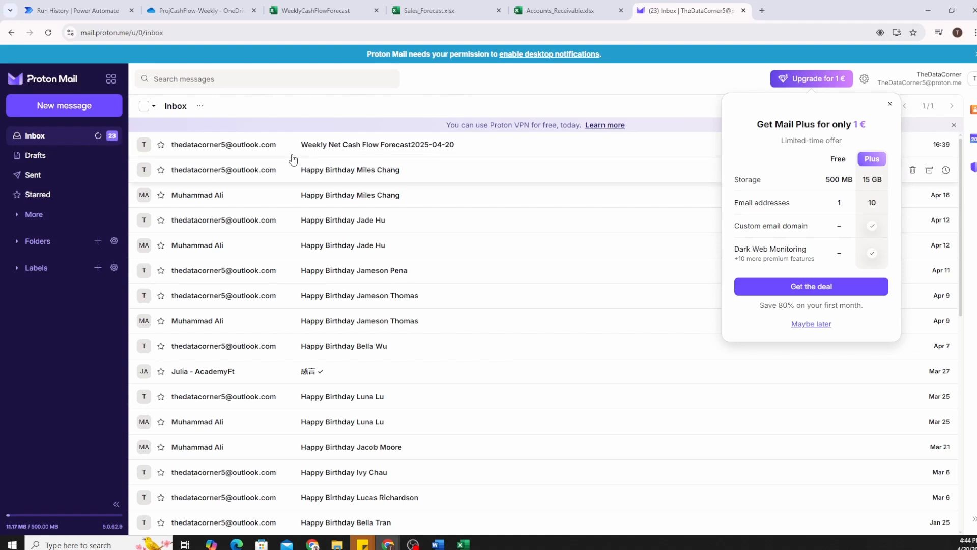
pyautogui.click(355, 150)
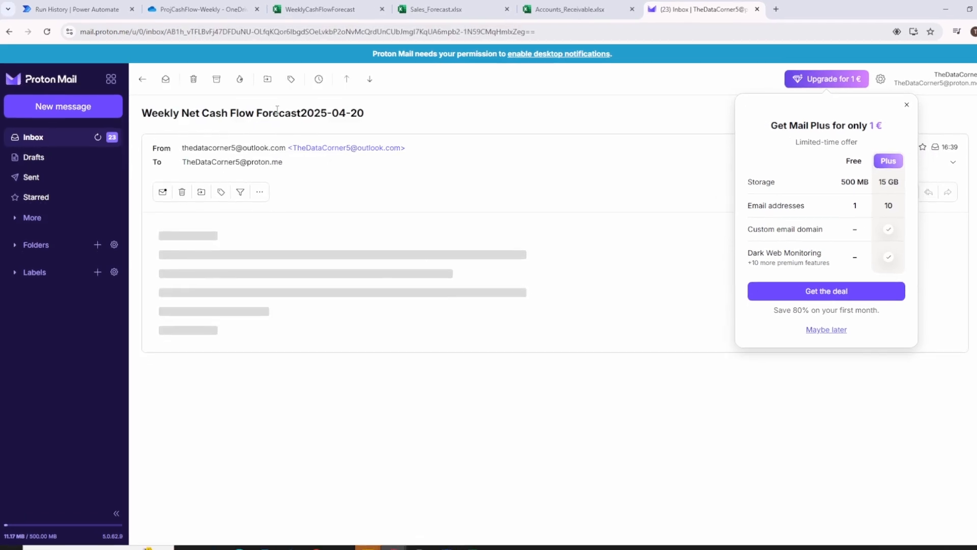